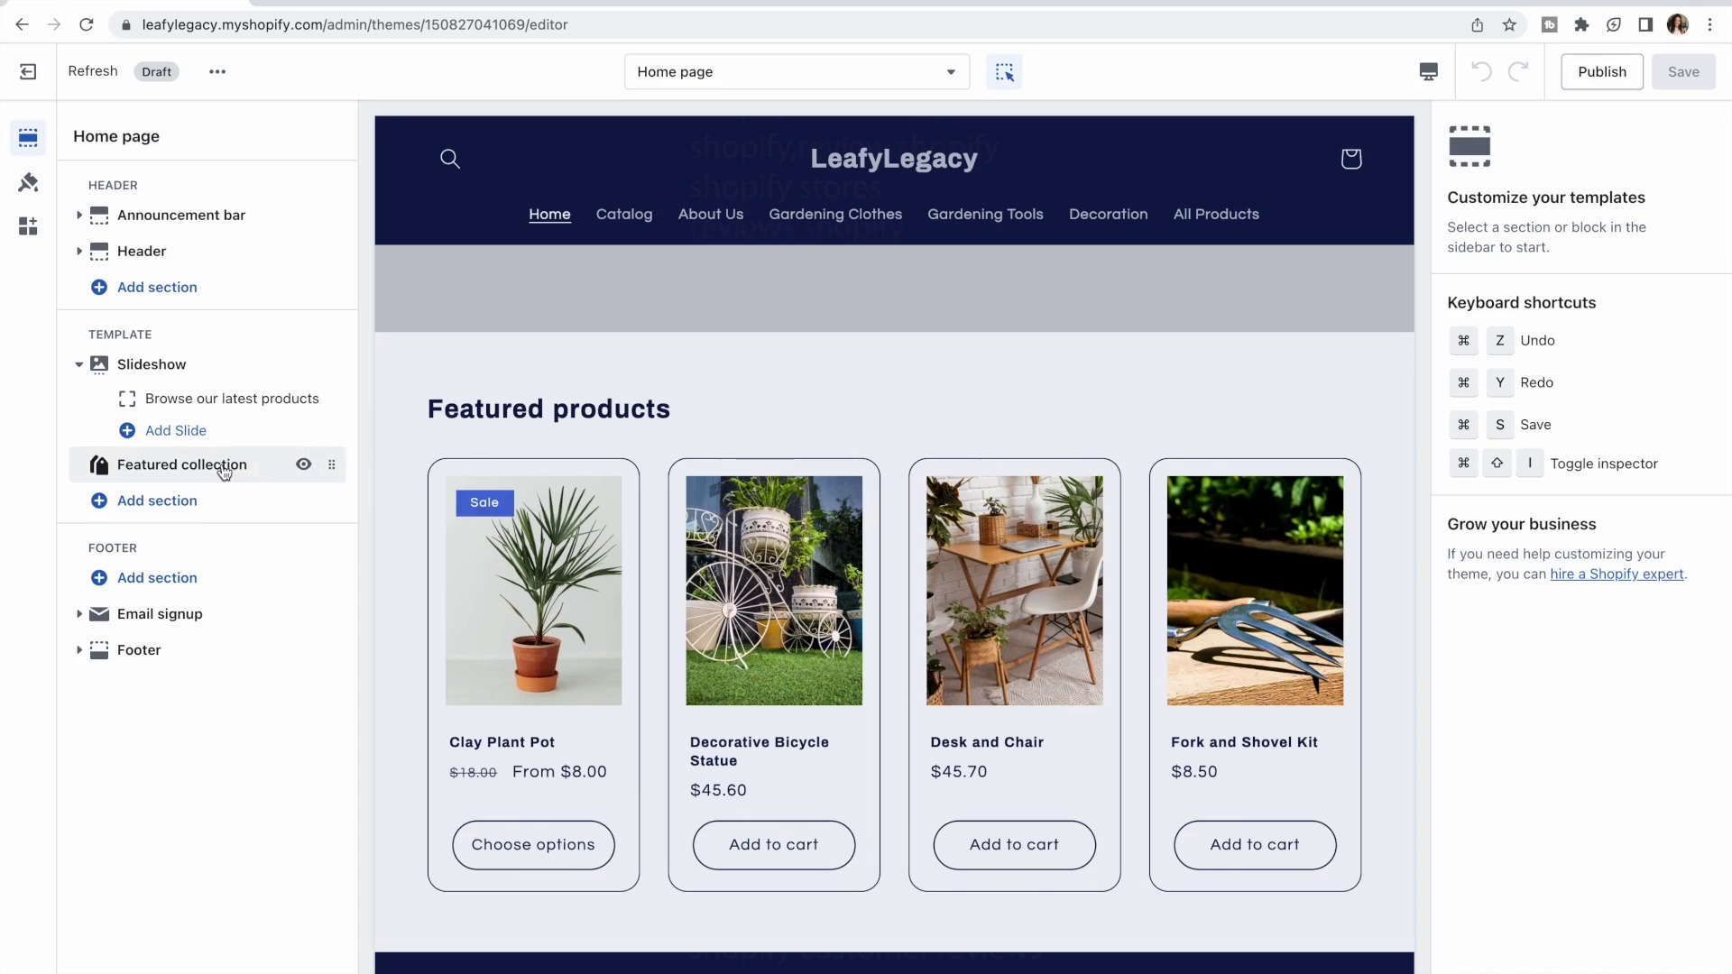
# - Drag the Featured collection section above Slideshow in the home page template sidebar
pyautogui.moveTo(314, 464); pyautogui.dragTo(311, 396)
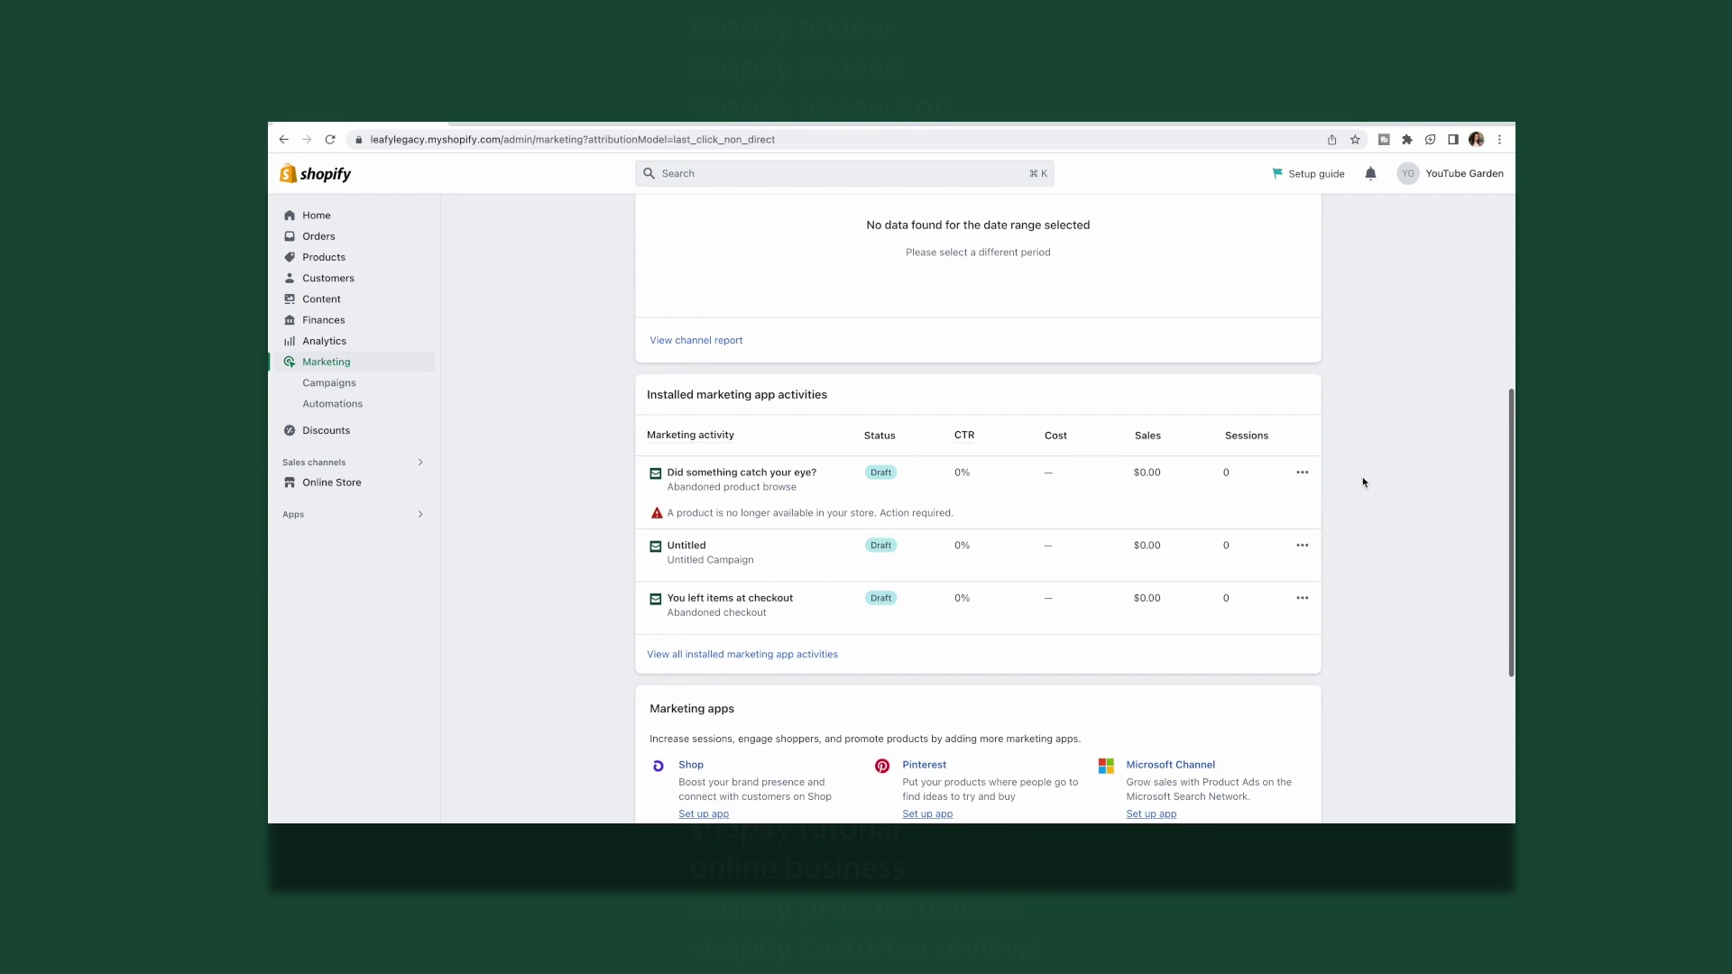
pyautogui.scroll(-2, 1362, 476)
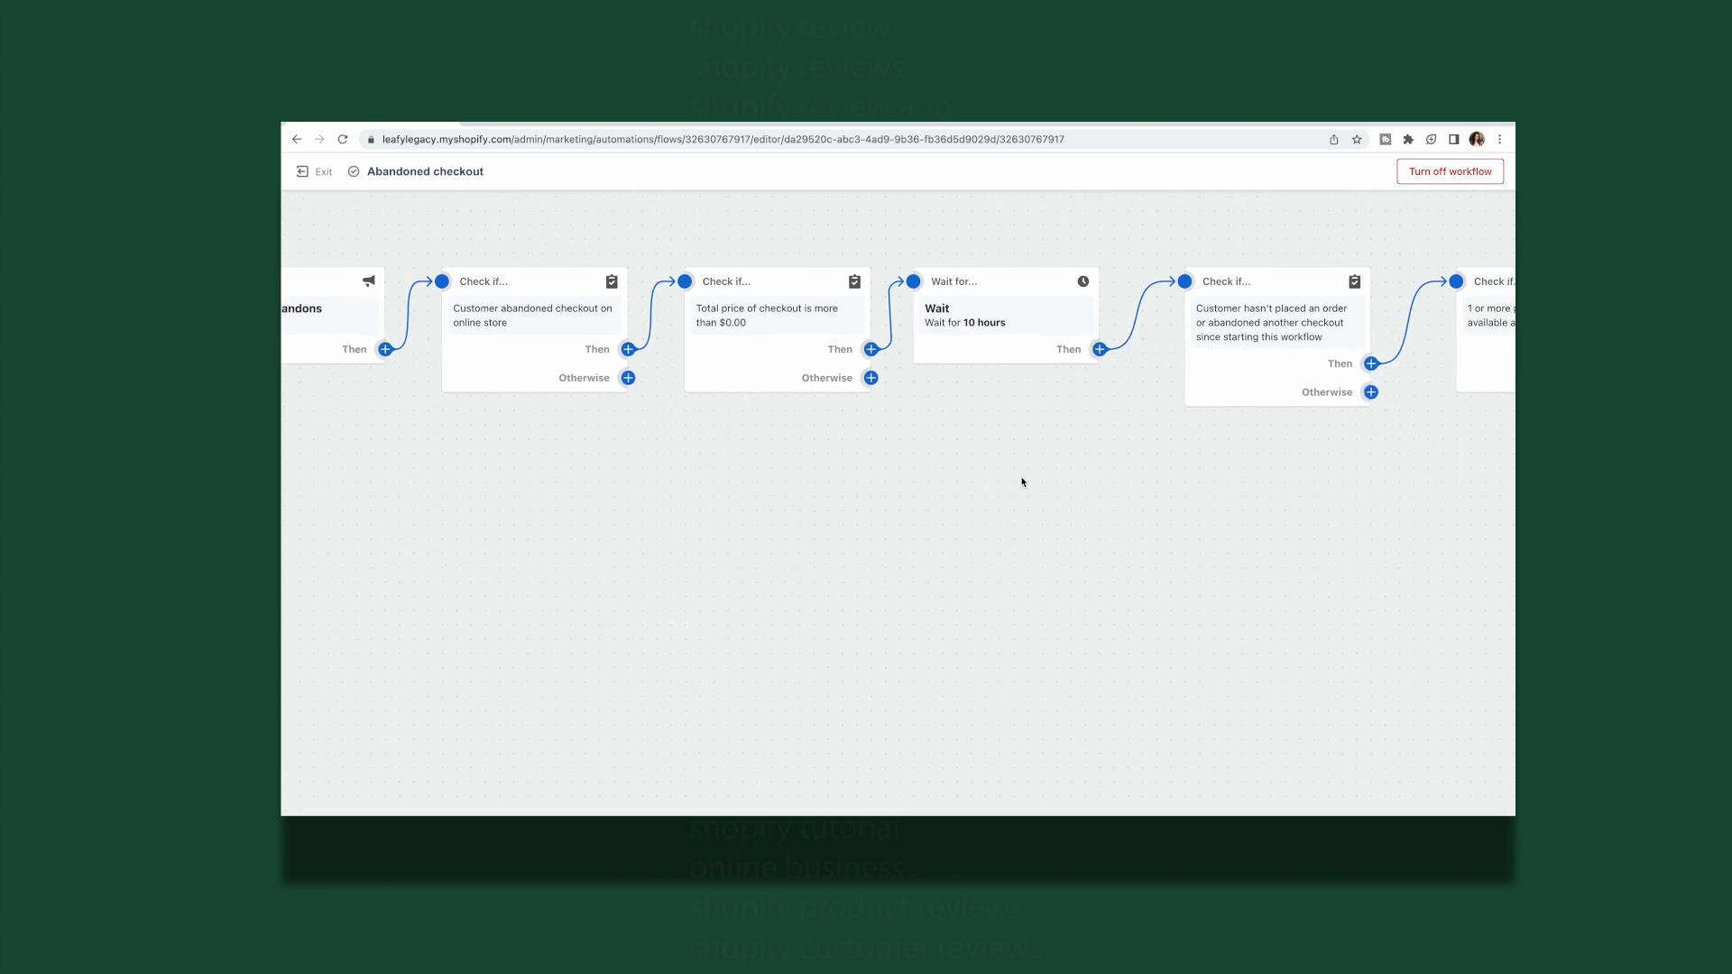
pyautogui.hscroll(5, 1021, 480)
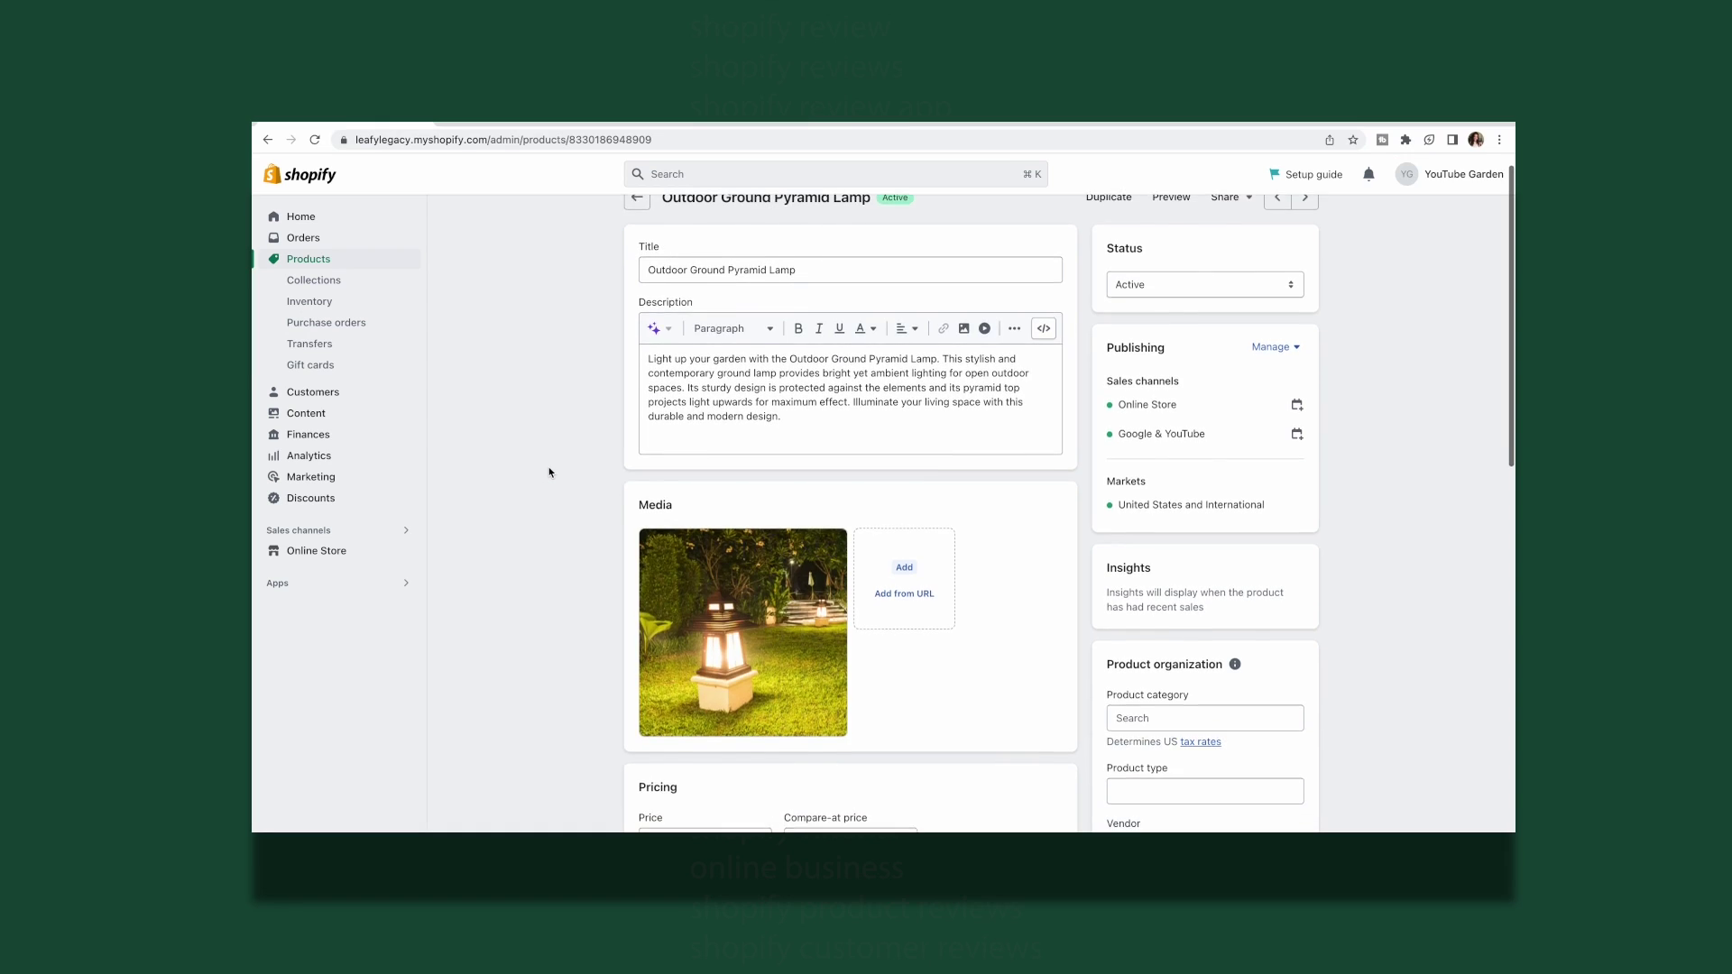
pyautogui.scroll(-15, 549, 472)
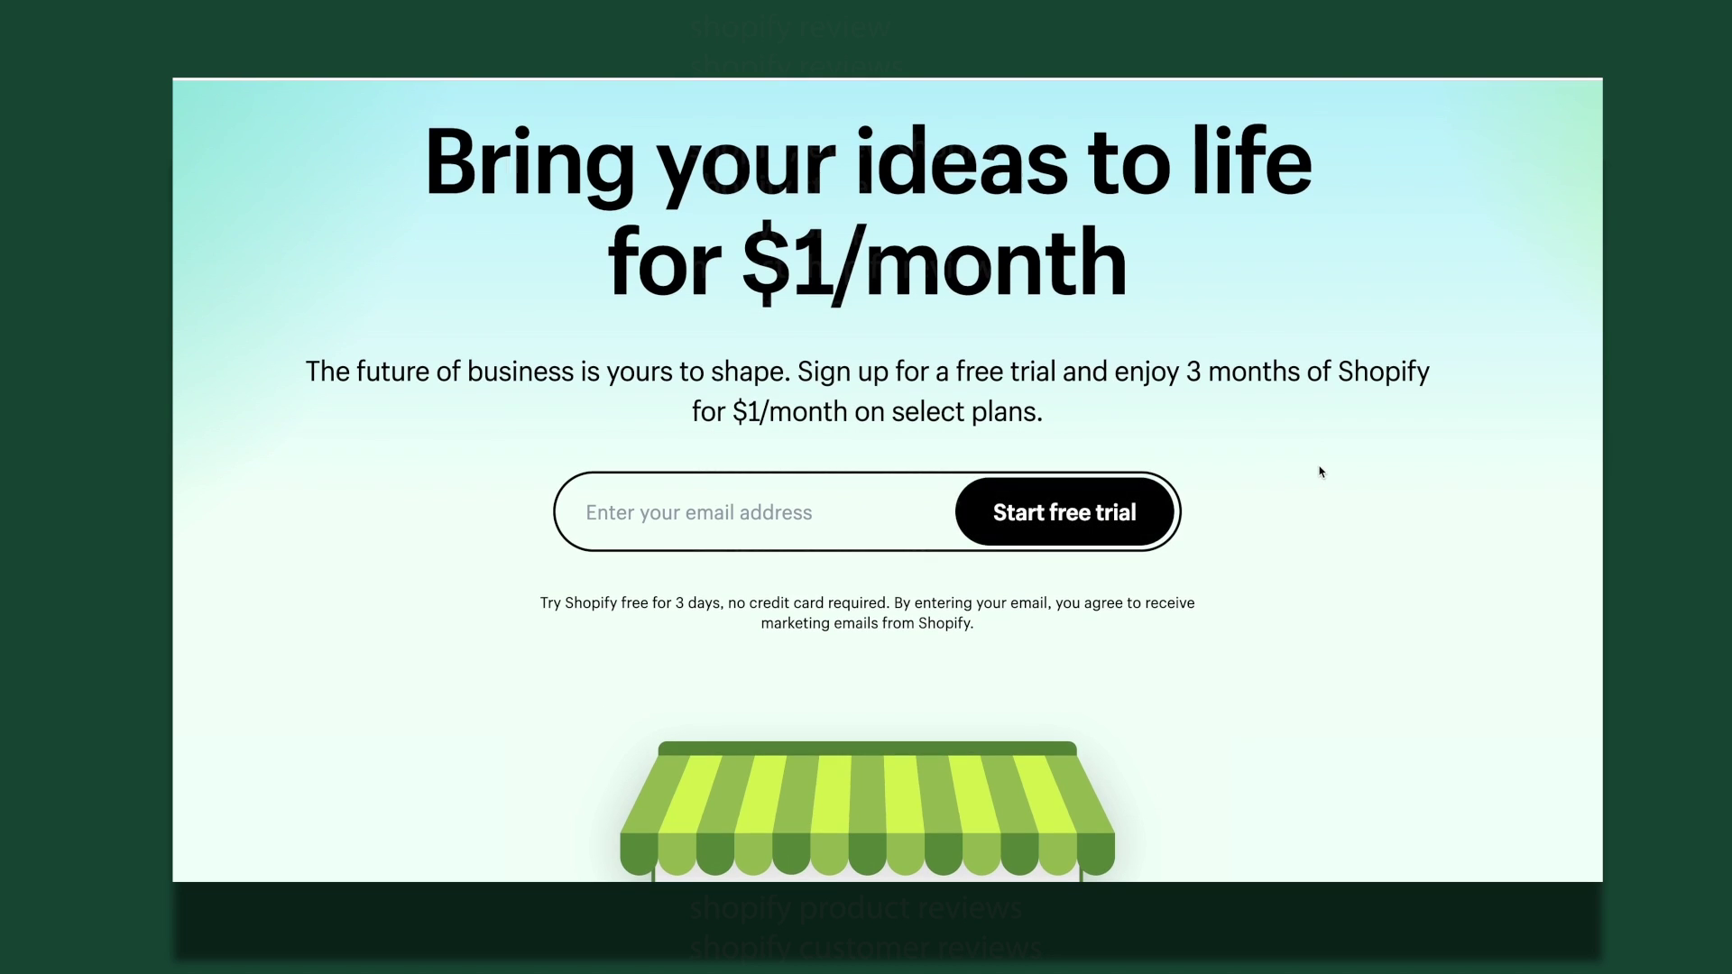
pyautogui.scroll(2, 1344, 500)
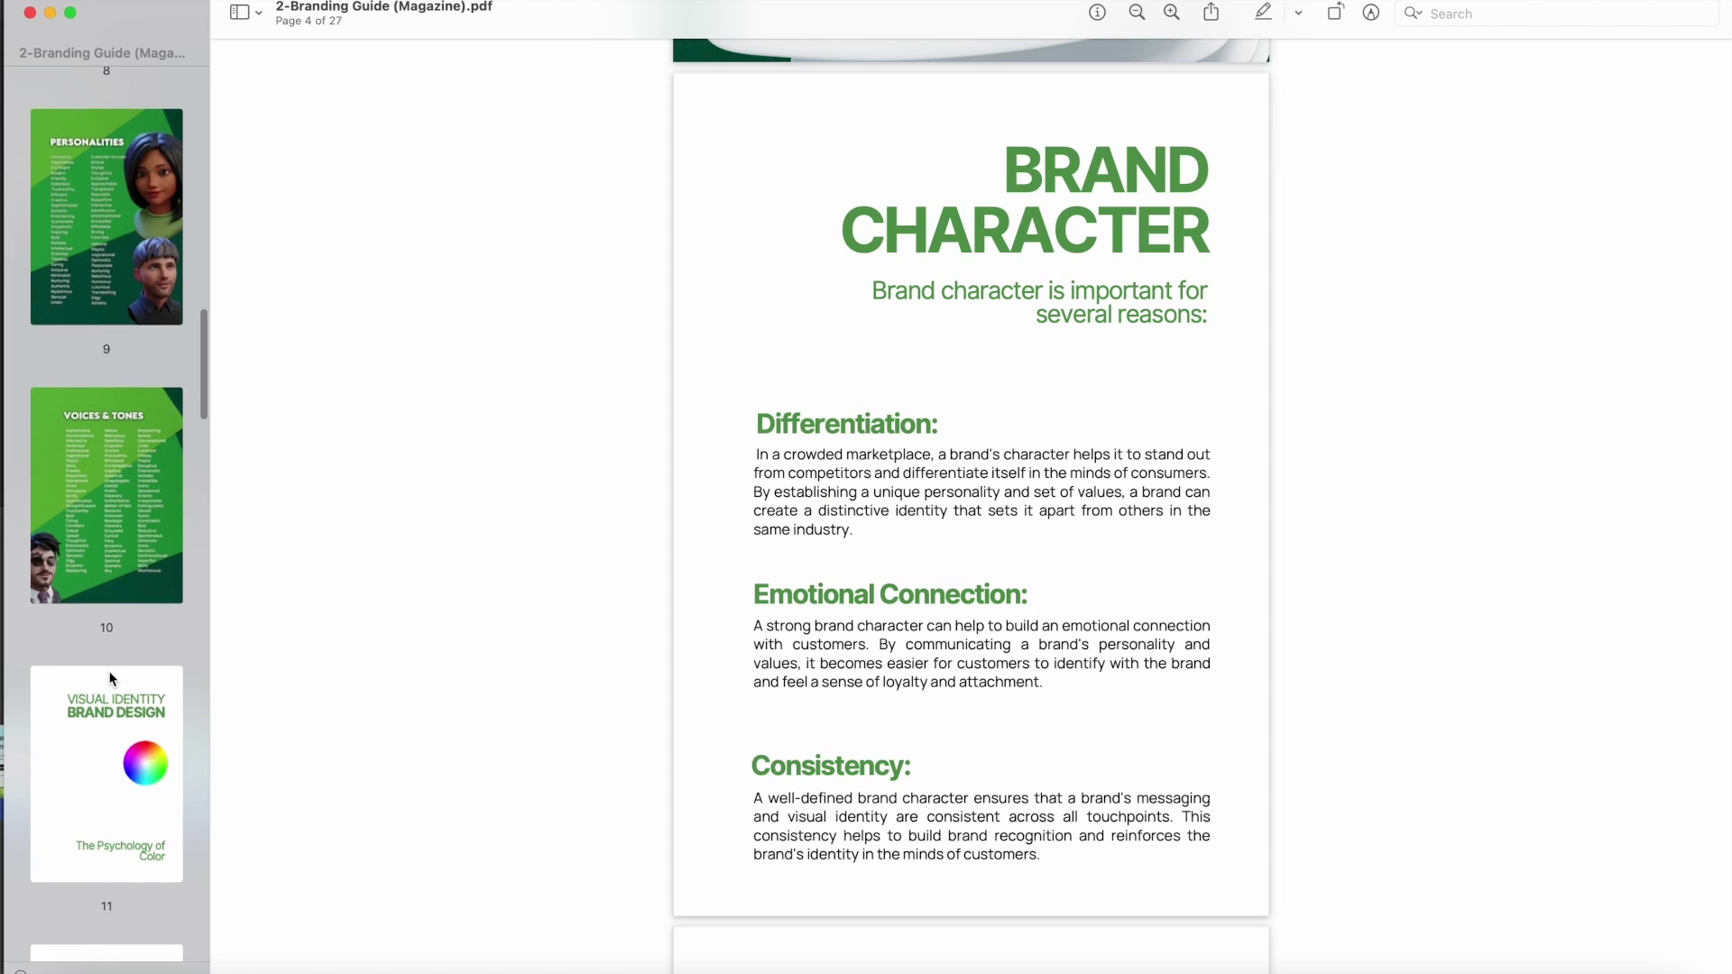
# - Jump to page 11 (Visual Identity Brand Design), then to page 13 on choosing brand colors
pyautogui.scroll(-2, 110, 462)
pyautogui.click(111, 464)
pyautogui.scroll(1, 532, 489)
pyautogui.scroll(-5, 131, 582)
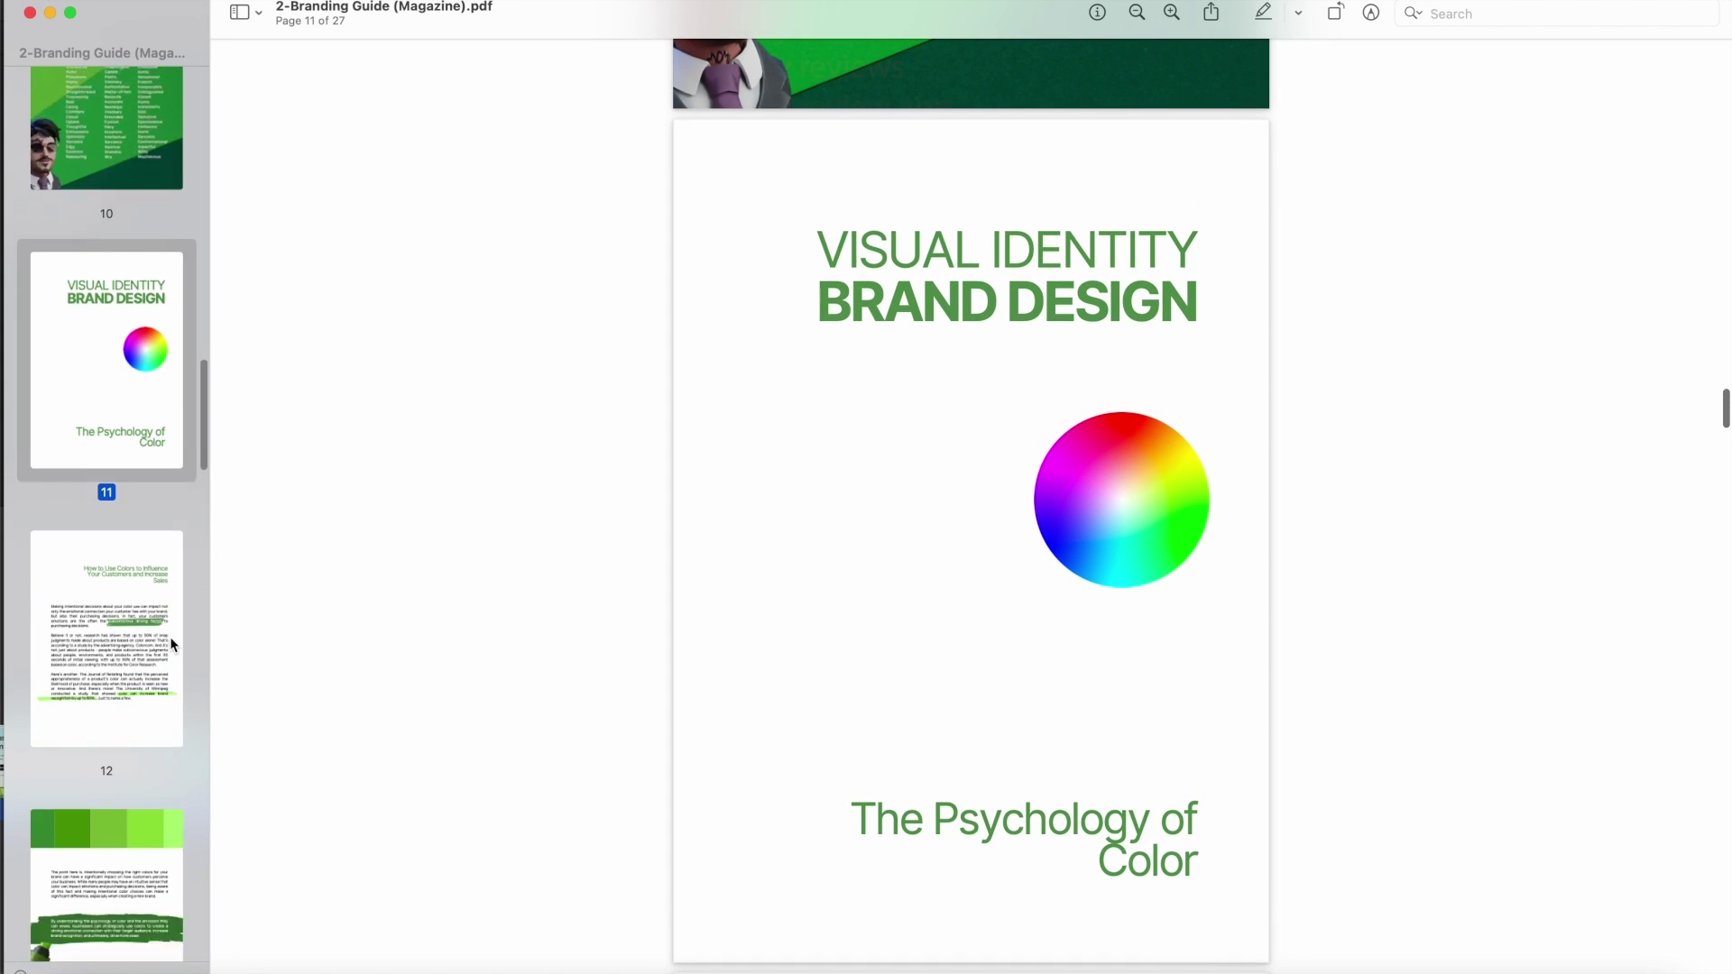
pyautogui.click(131, 582)
pyautogui.scroll(-1, 131, 582)
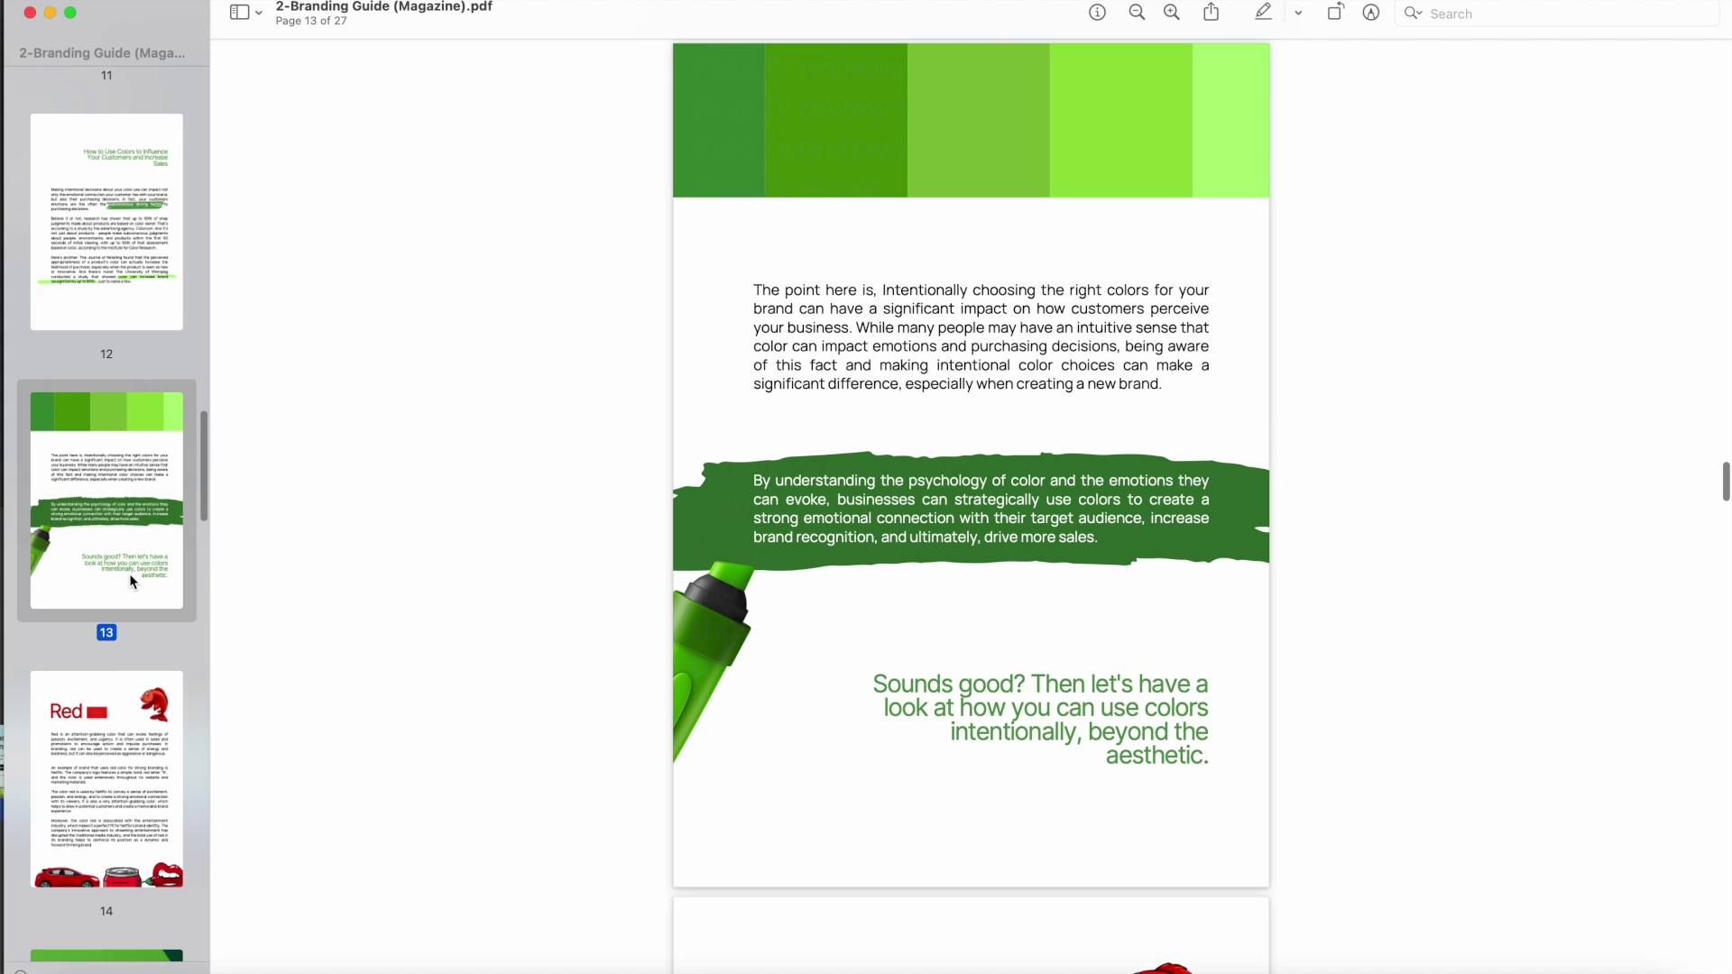
pyautogui.scroll(-1, 131, 582)
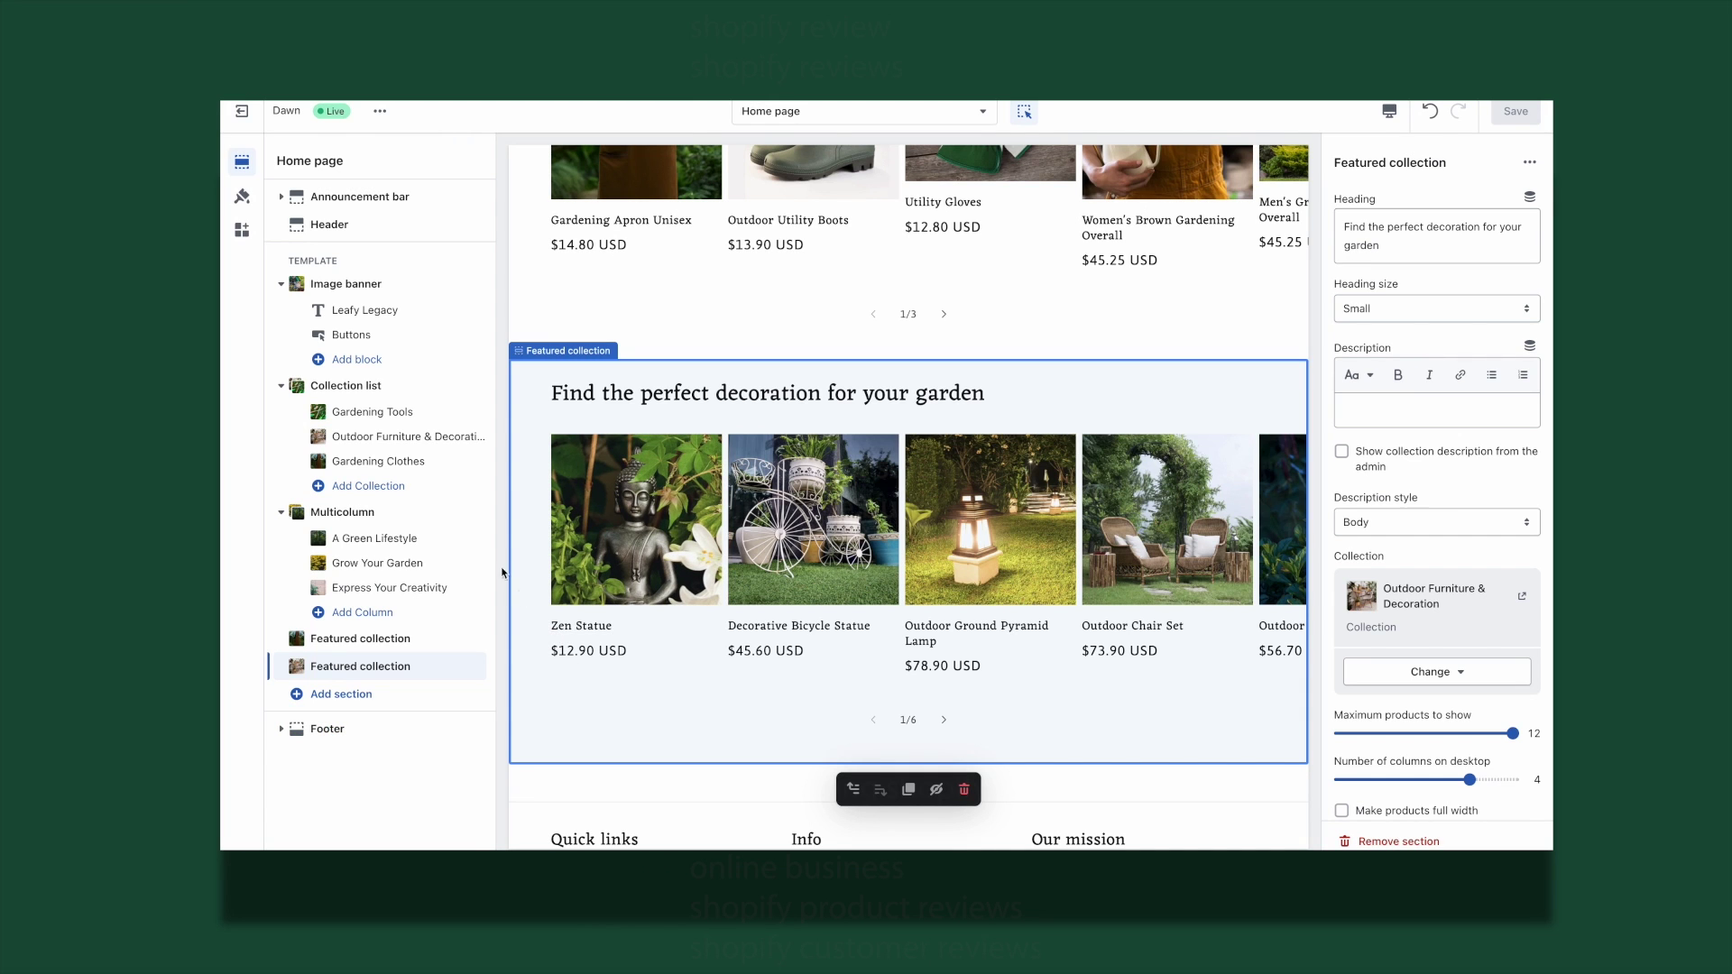
# - Open the Gardening Tools collection settings and move the palm photo ahead of the second image
pyautogui.moveTo(424, 415)
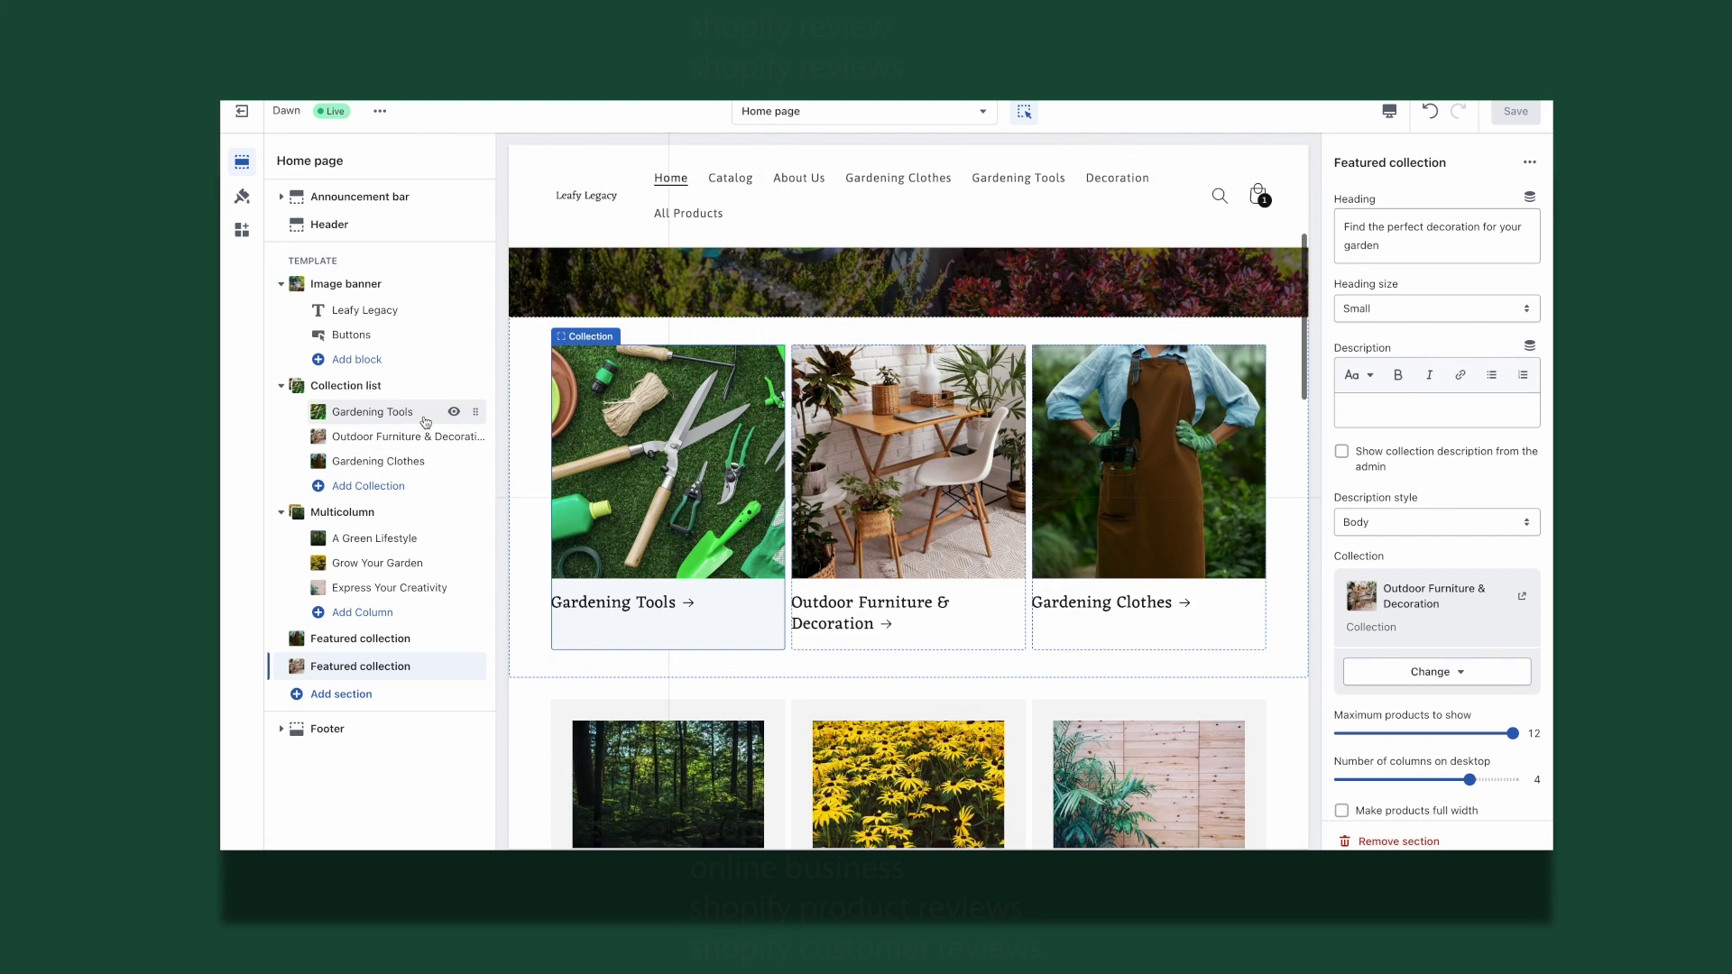
pyautogui.click(424, 415)
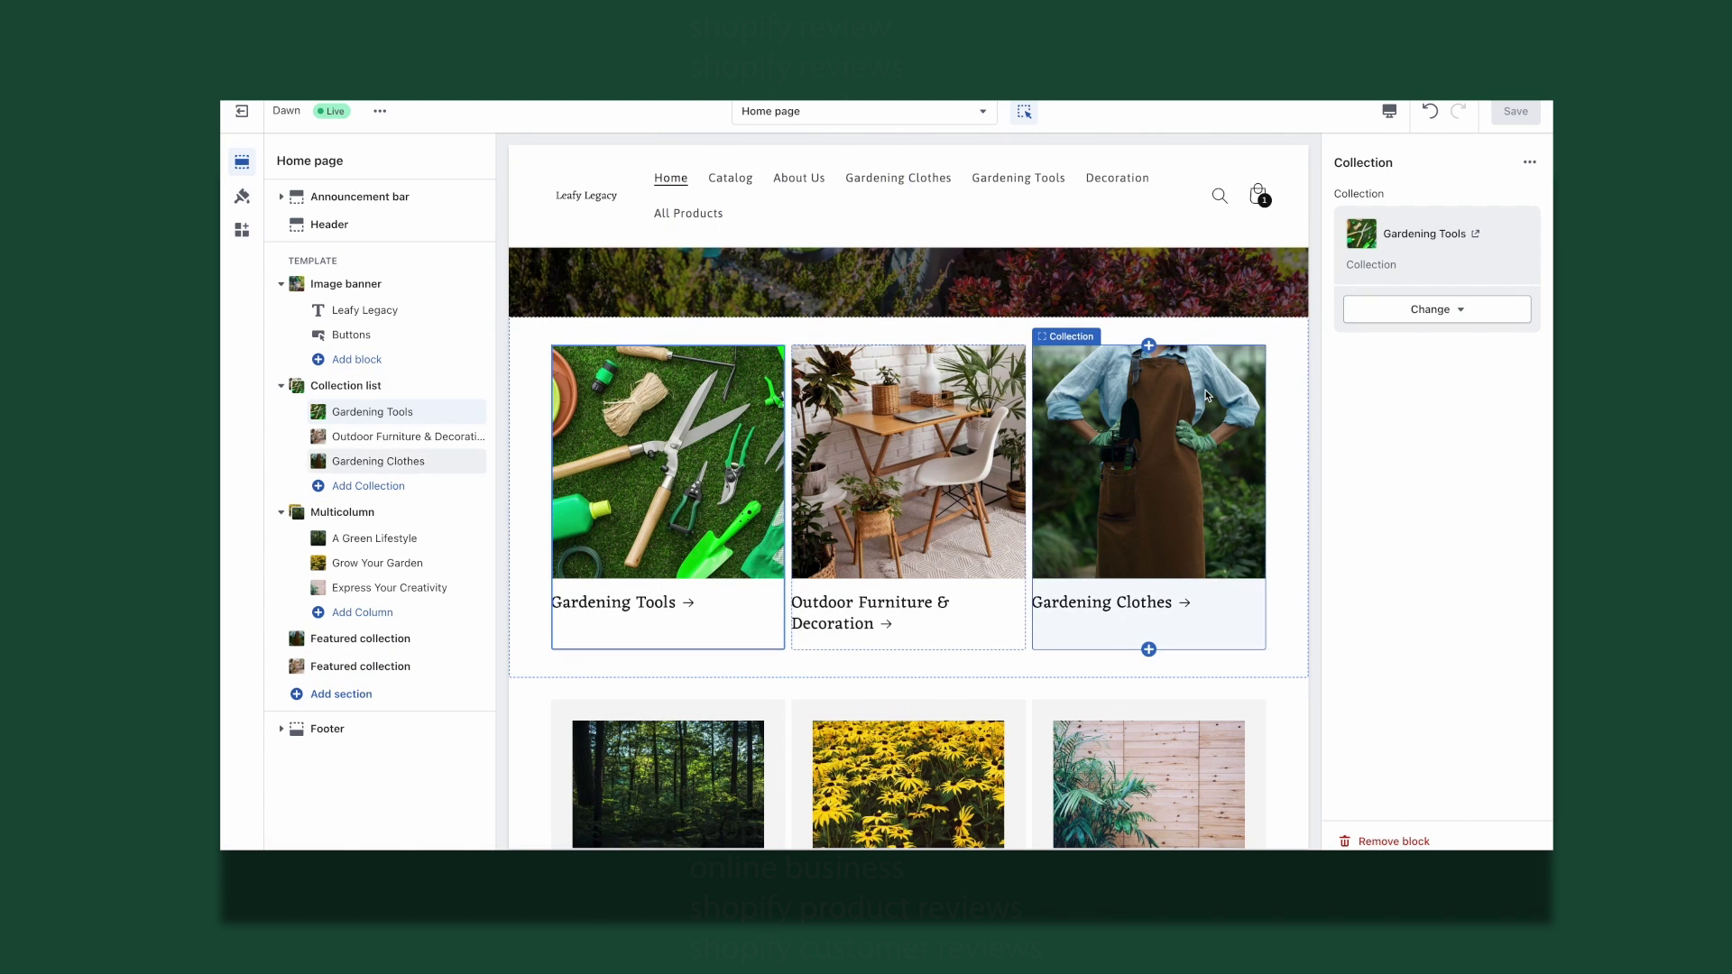
pyautogui.click(1435, 310)
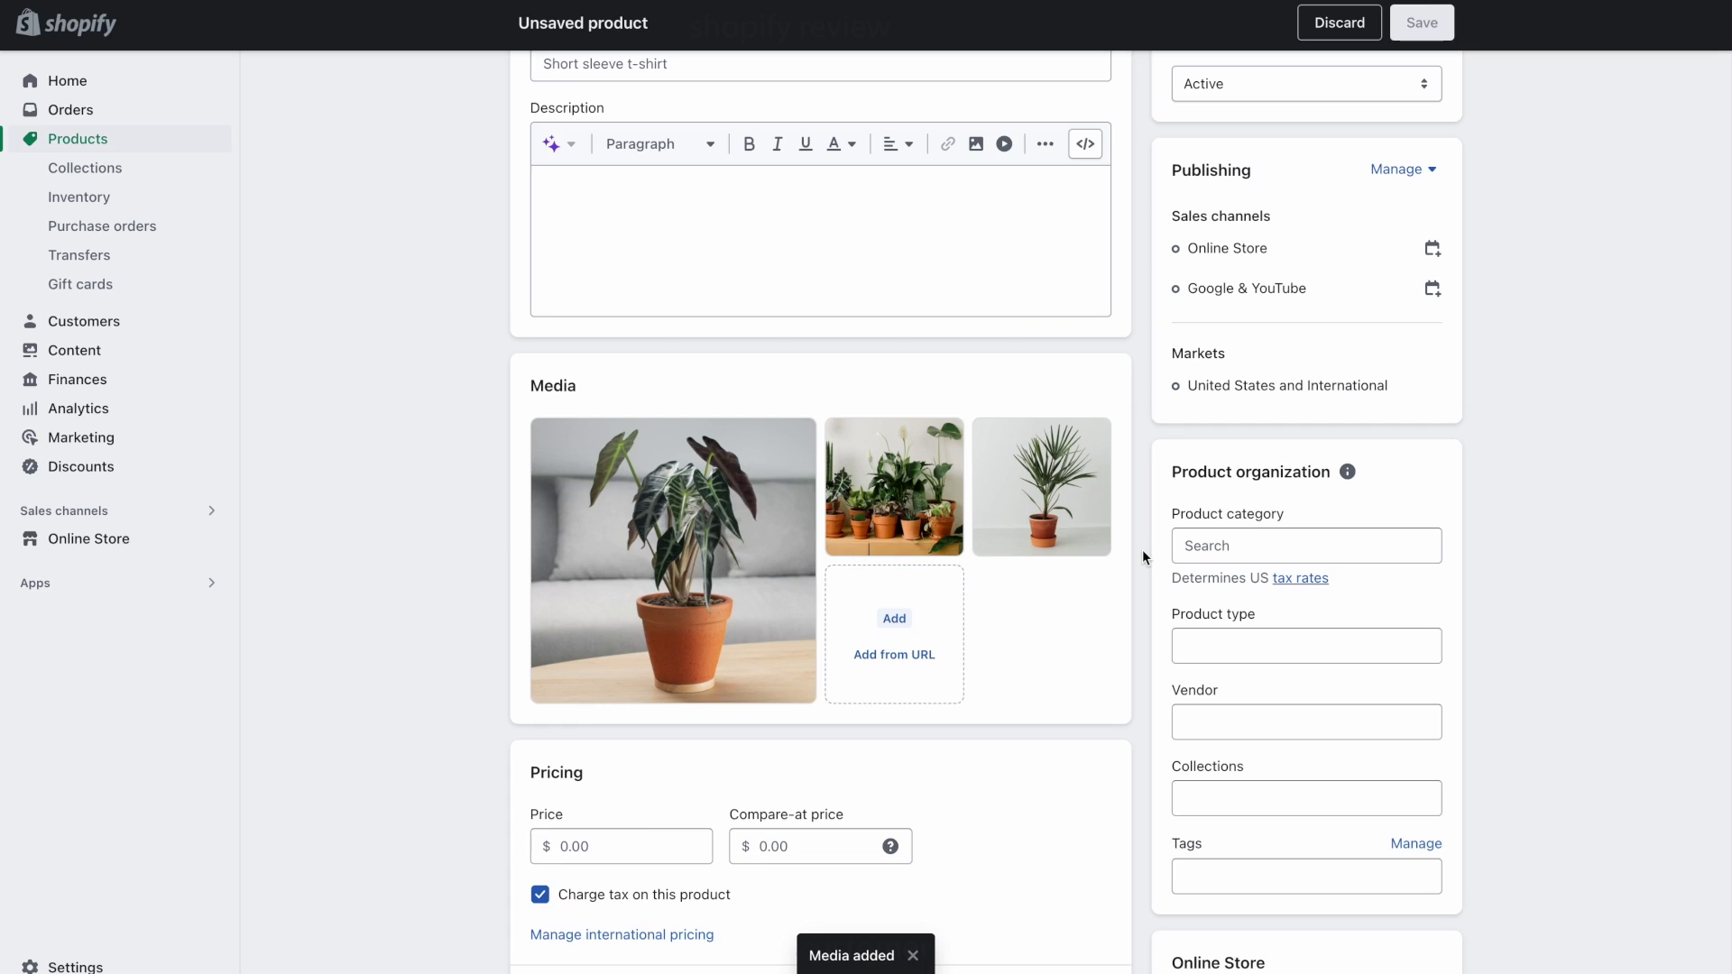
pyautogui.moveTo(1081, 436); pyautogui.dragTo(793, 471)
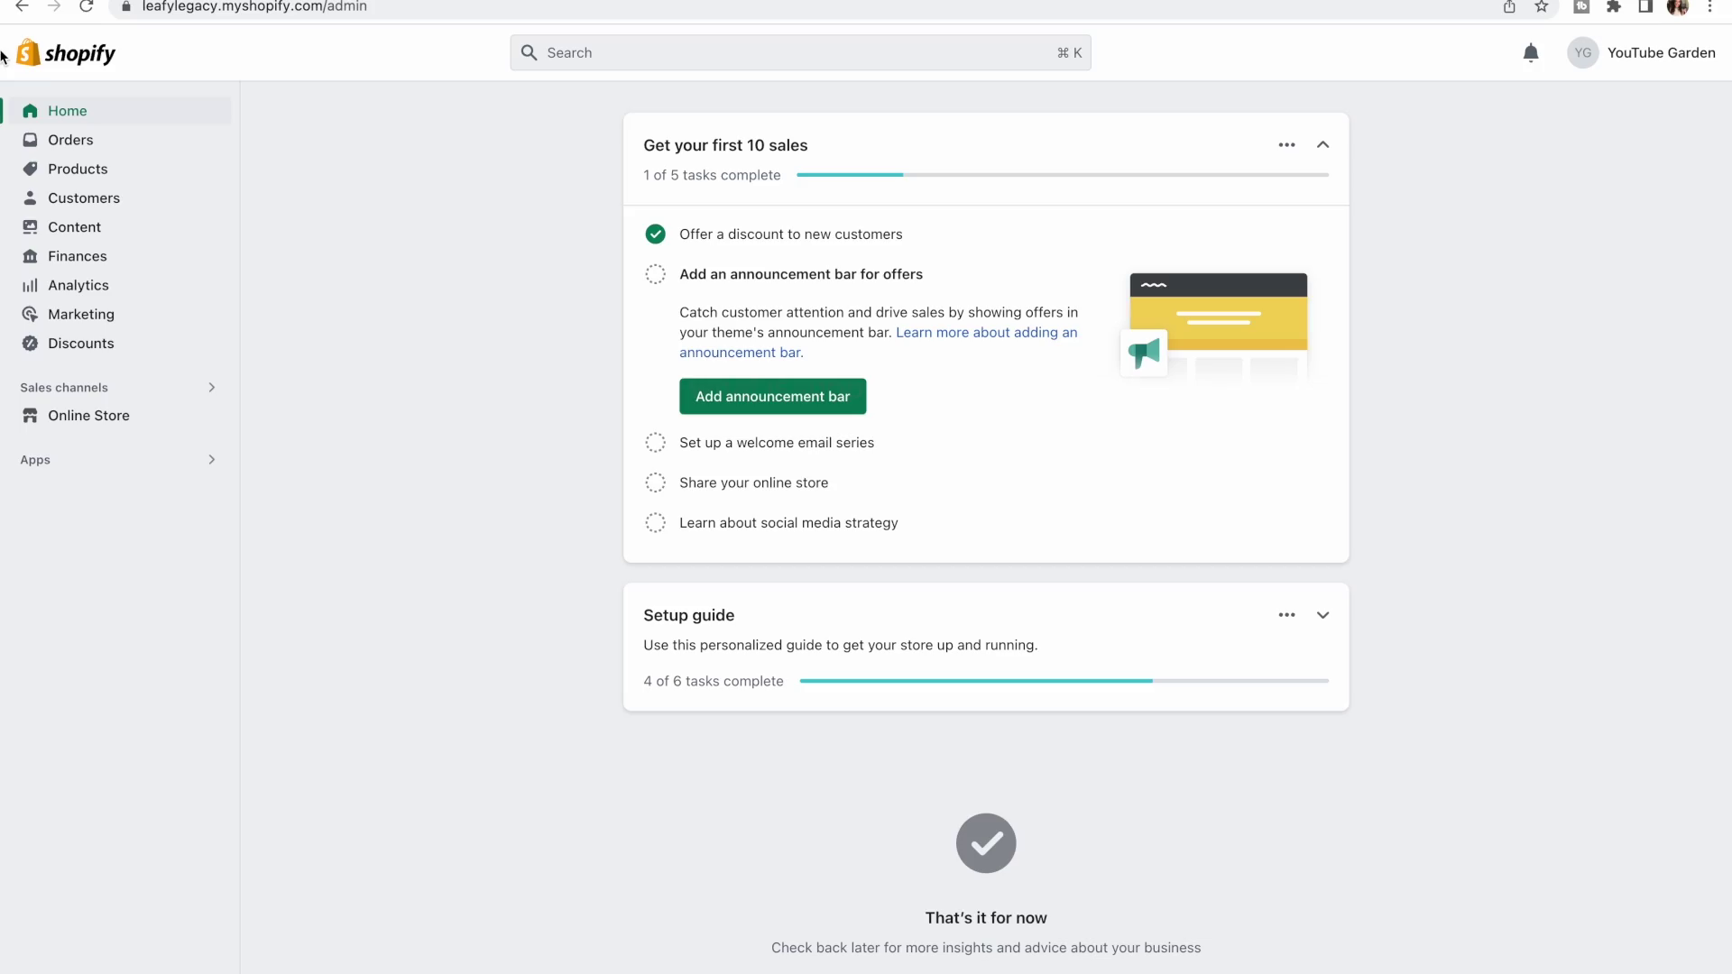
# - Go to the Orders section from the admin sidebar
pyautogui.scroll(5, 3, 56)
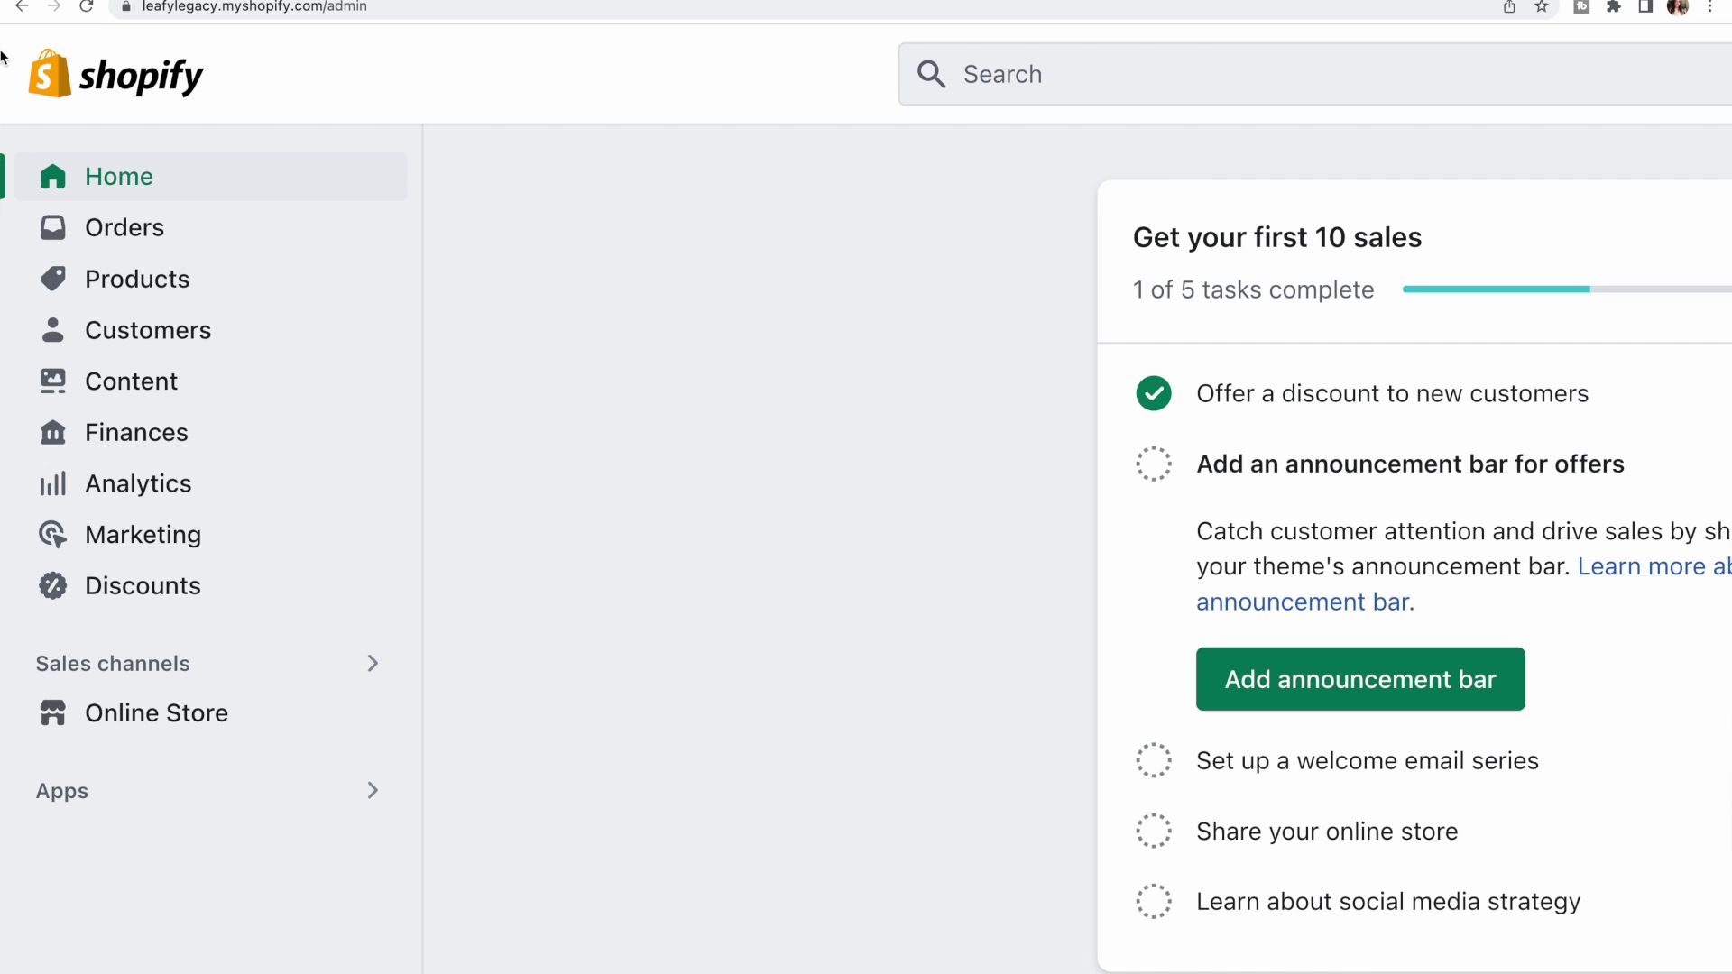
pyautogui.scroll(-5, 2, 56)
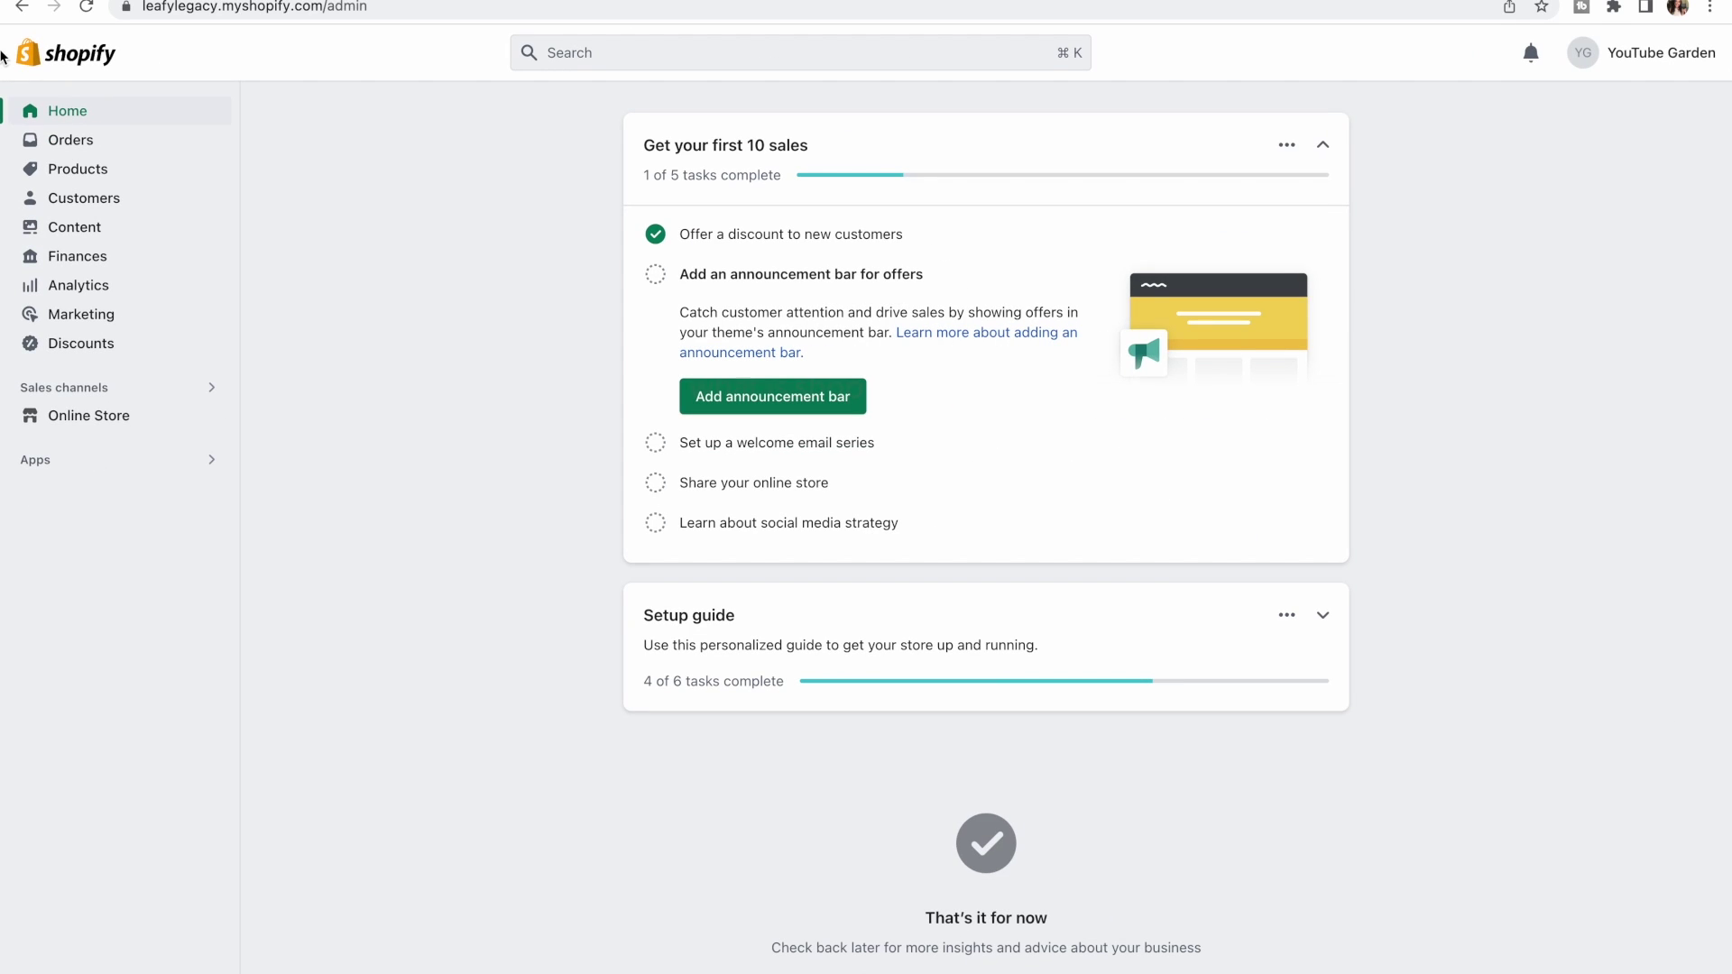
pyautogui.click(96, 139)
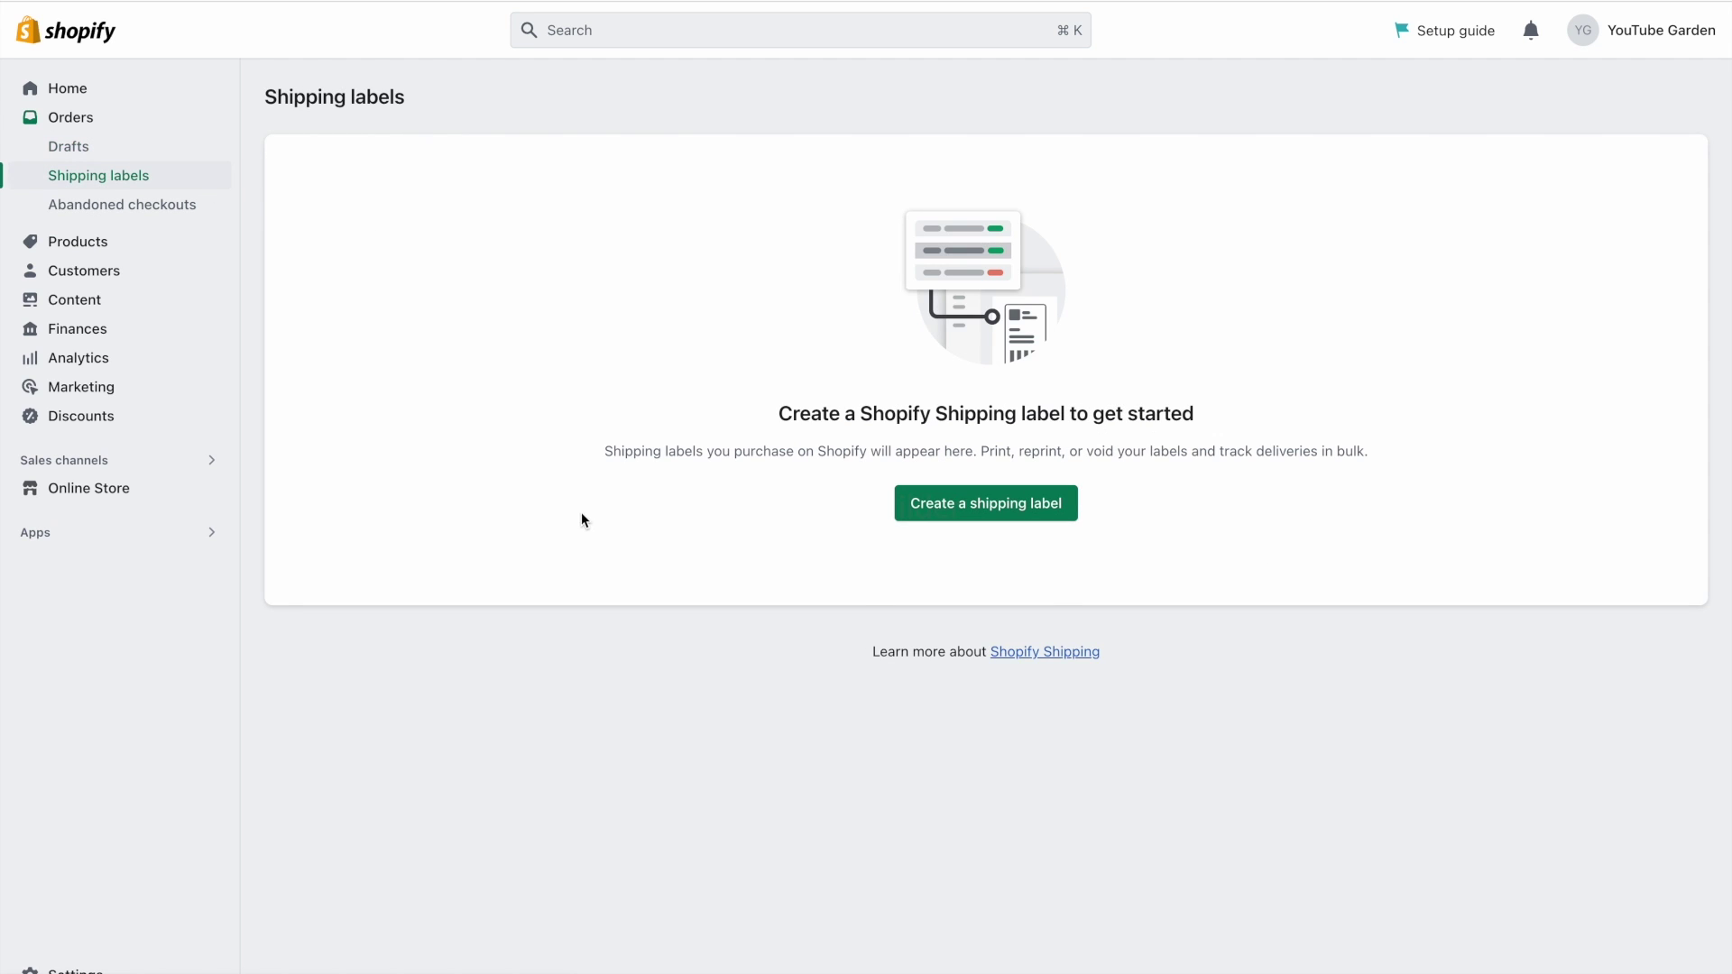
# - Open Abandoned checkouts, select then deselect the automation-is-active banner sentence, and go to Products
pyautogui.click(200, 214)
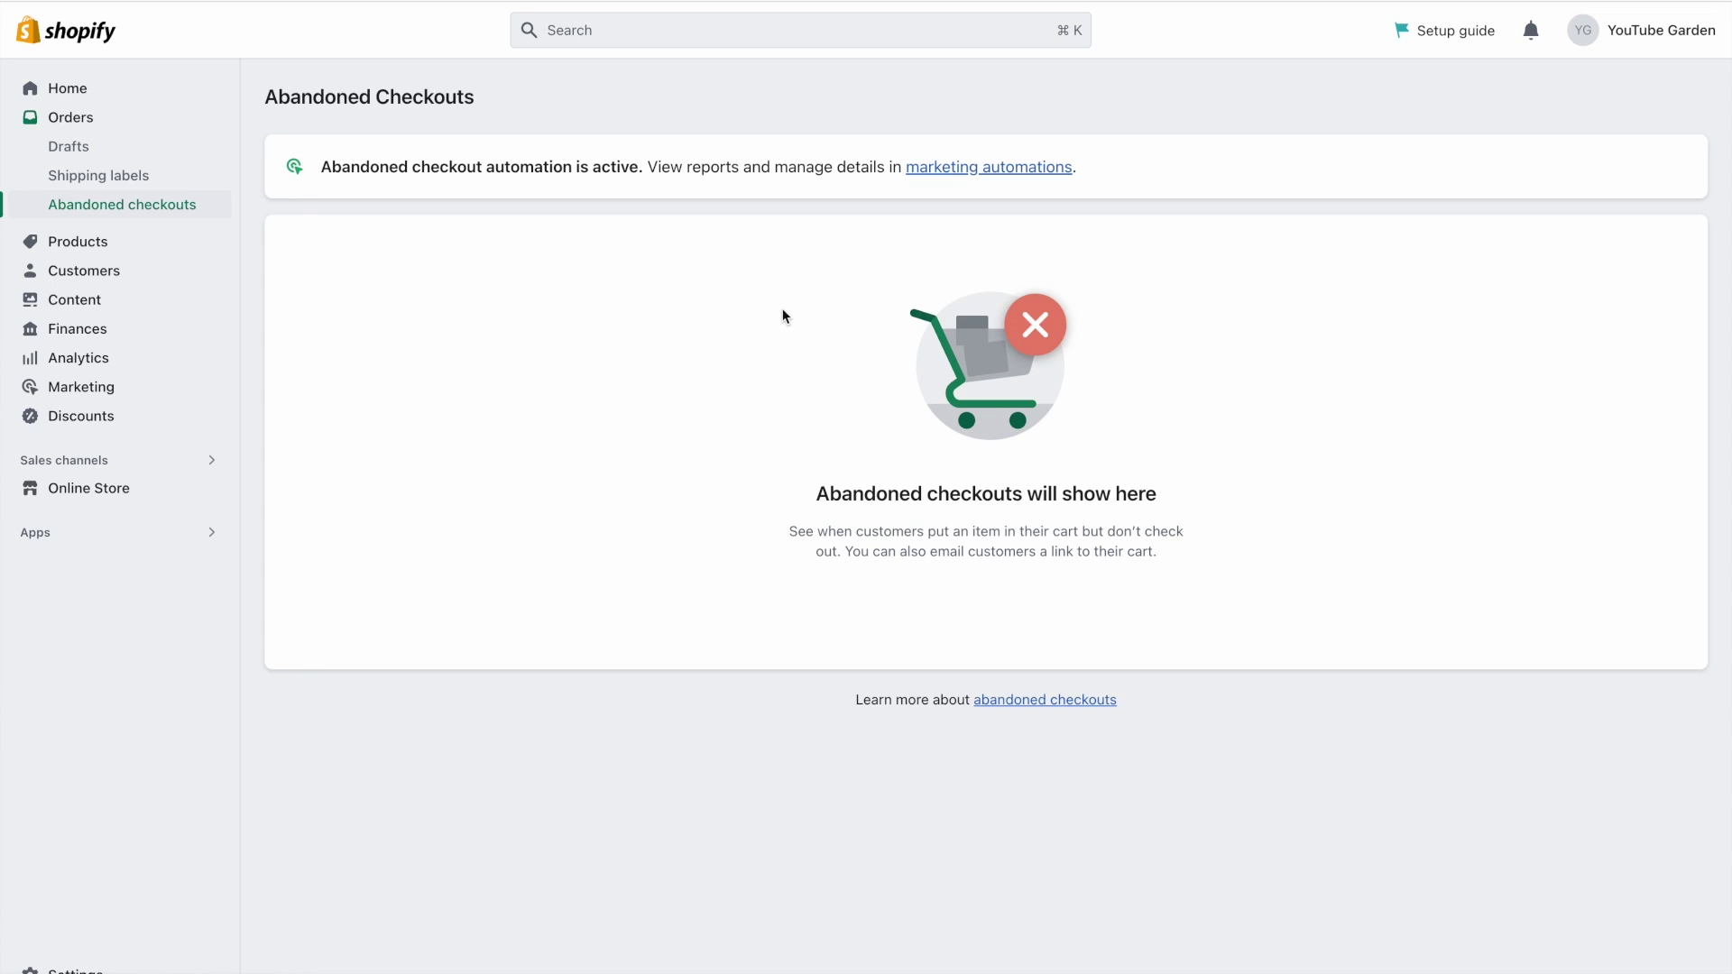
pyautogui.moveTo(321, 167); pyautogui.dragTo(528, 184)
pyautogui.click(977, 323)
pyautogui.click(70, 244)
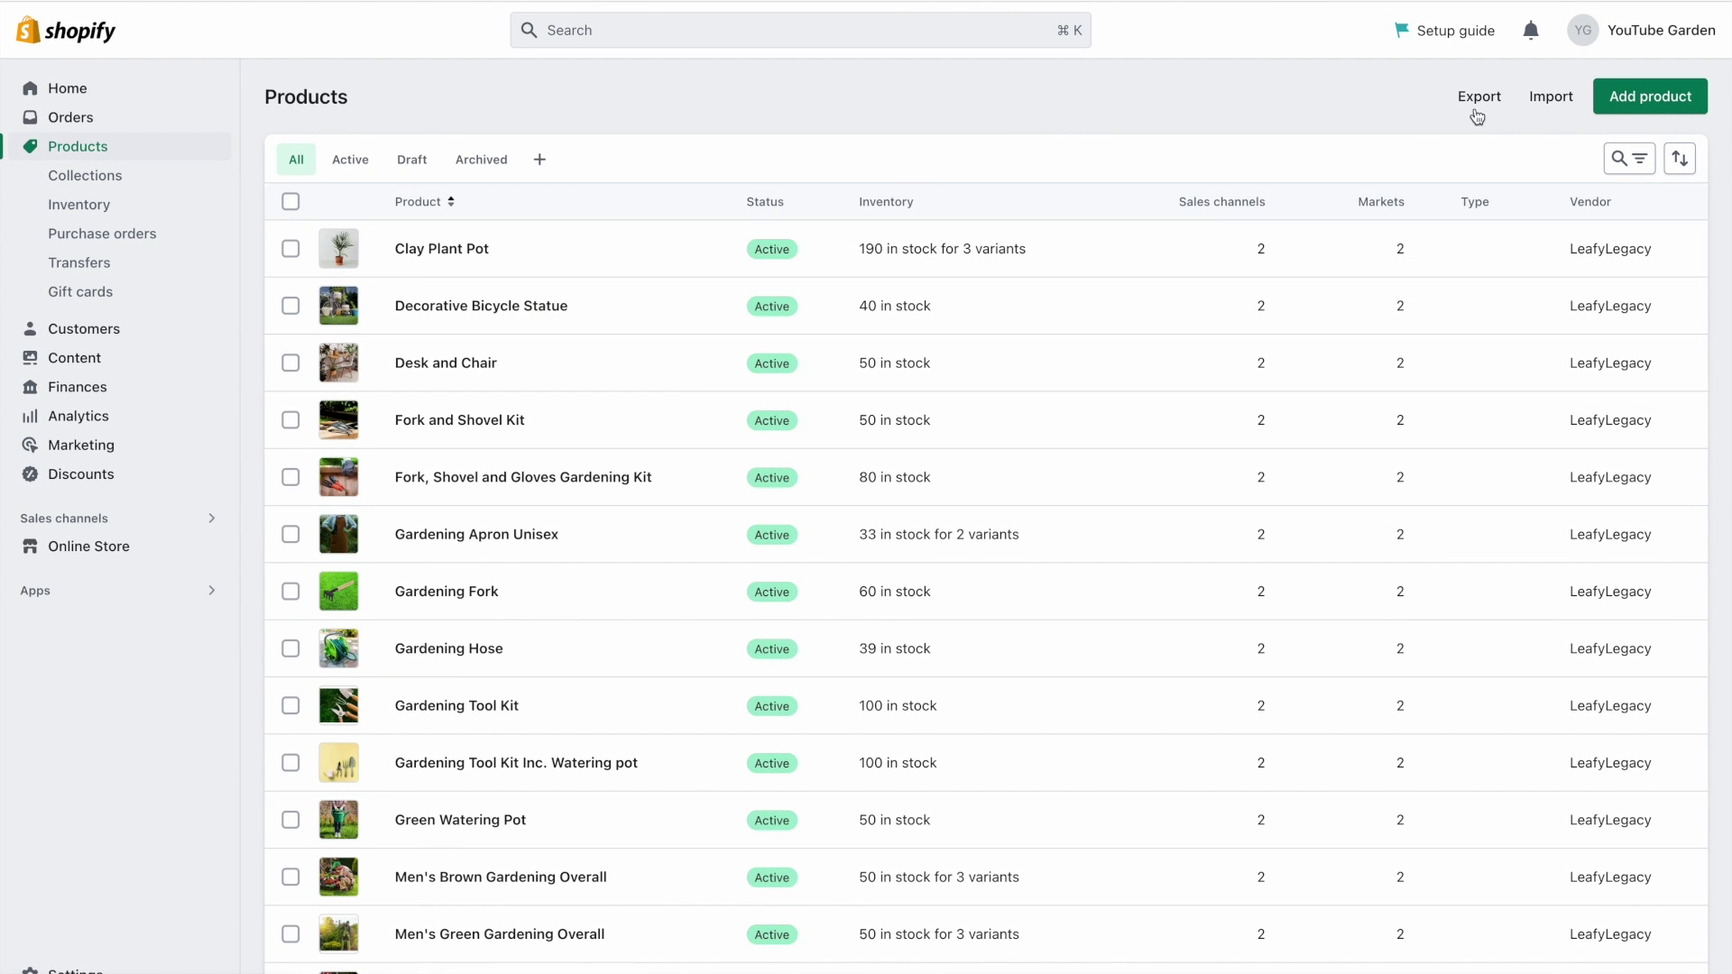
# - Start a new product, fill in its title and description, and make the palm photo first
pyautogui.click(1650, 96)
pyautogui.click(1040, 192)
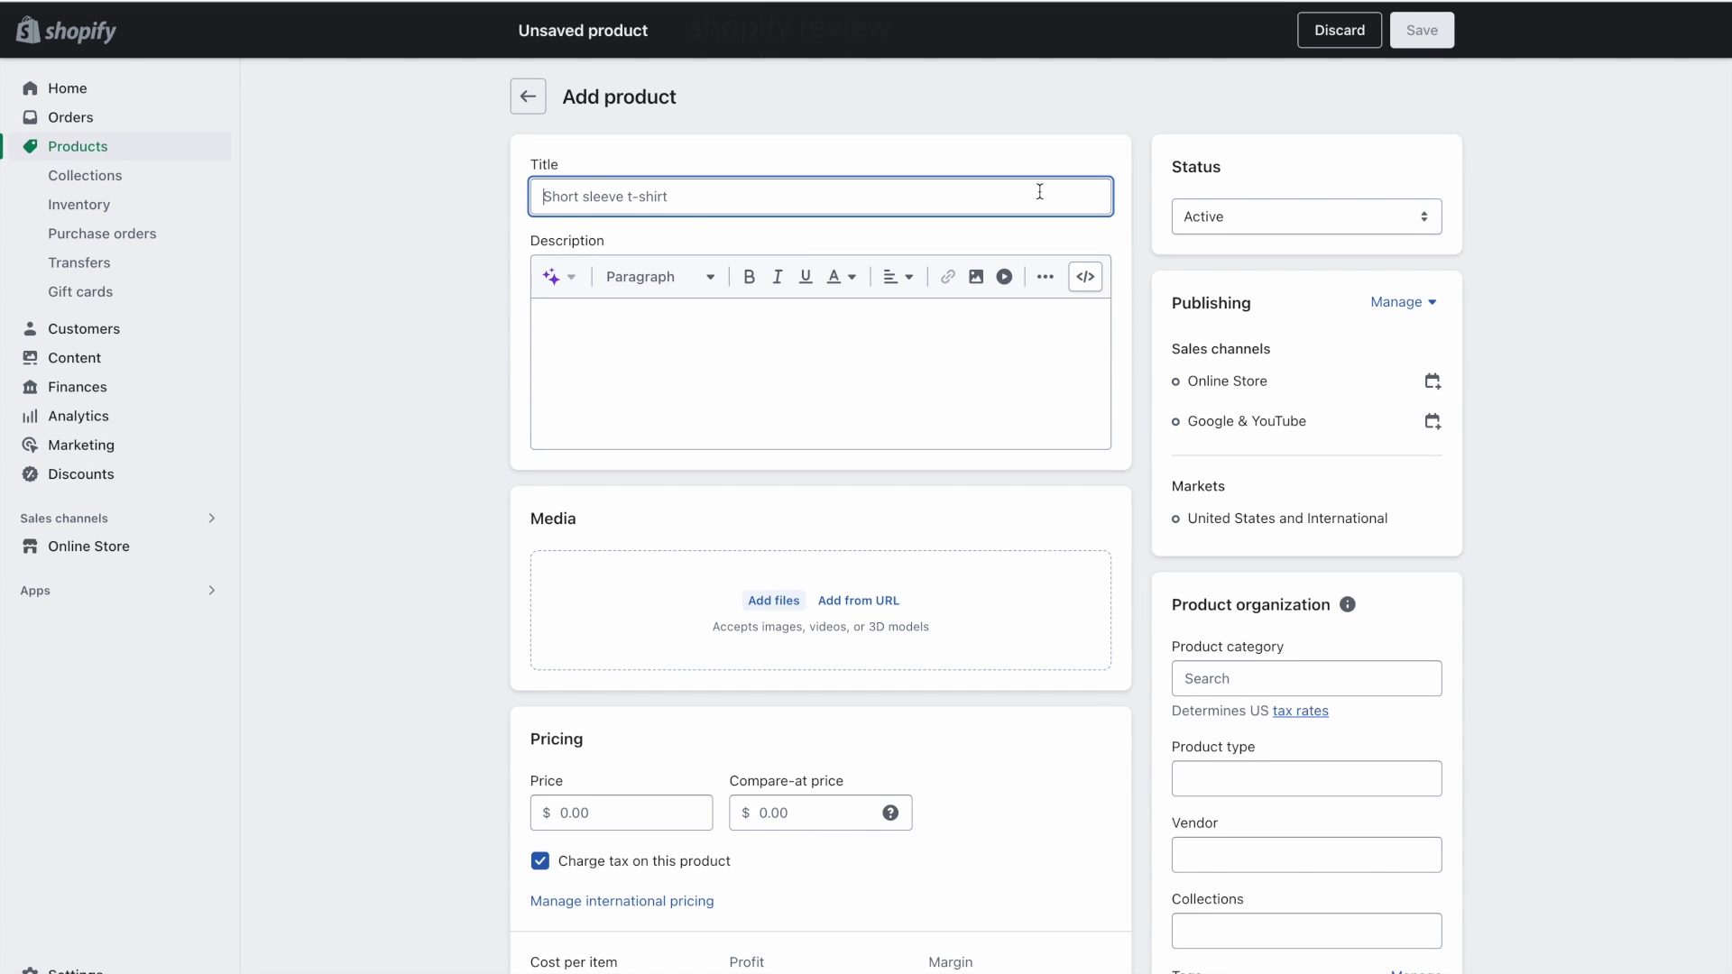
pyautogui.click(1041, 341)
pyautogui.scroll(-2, 1041, 341)
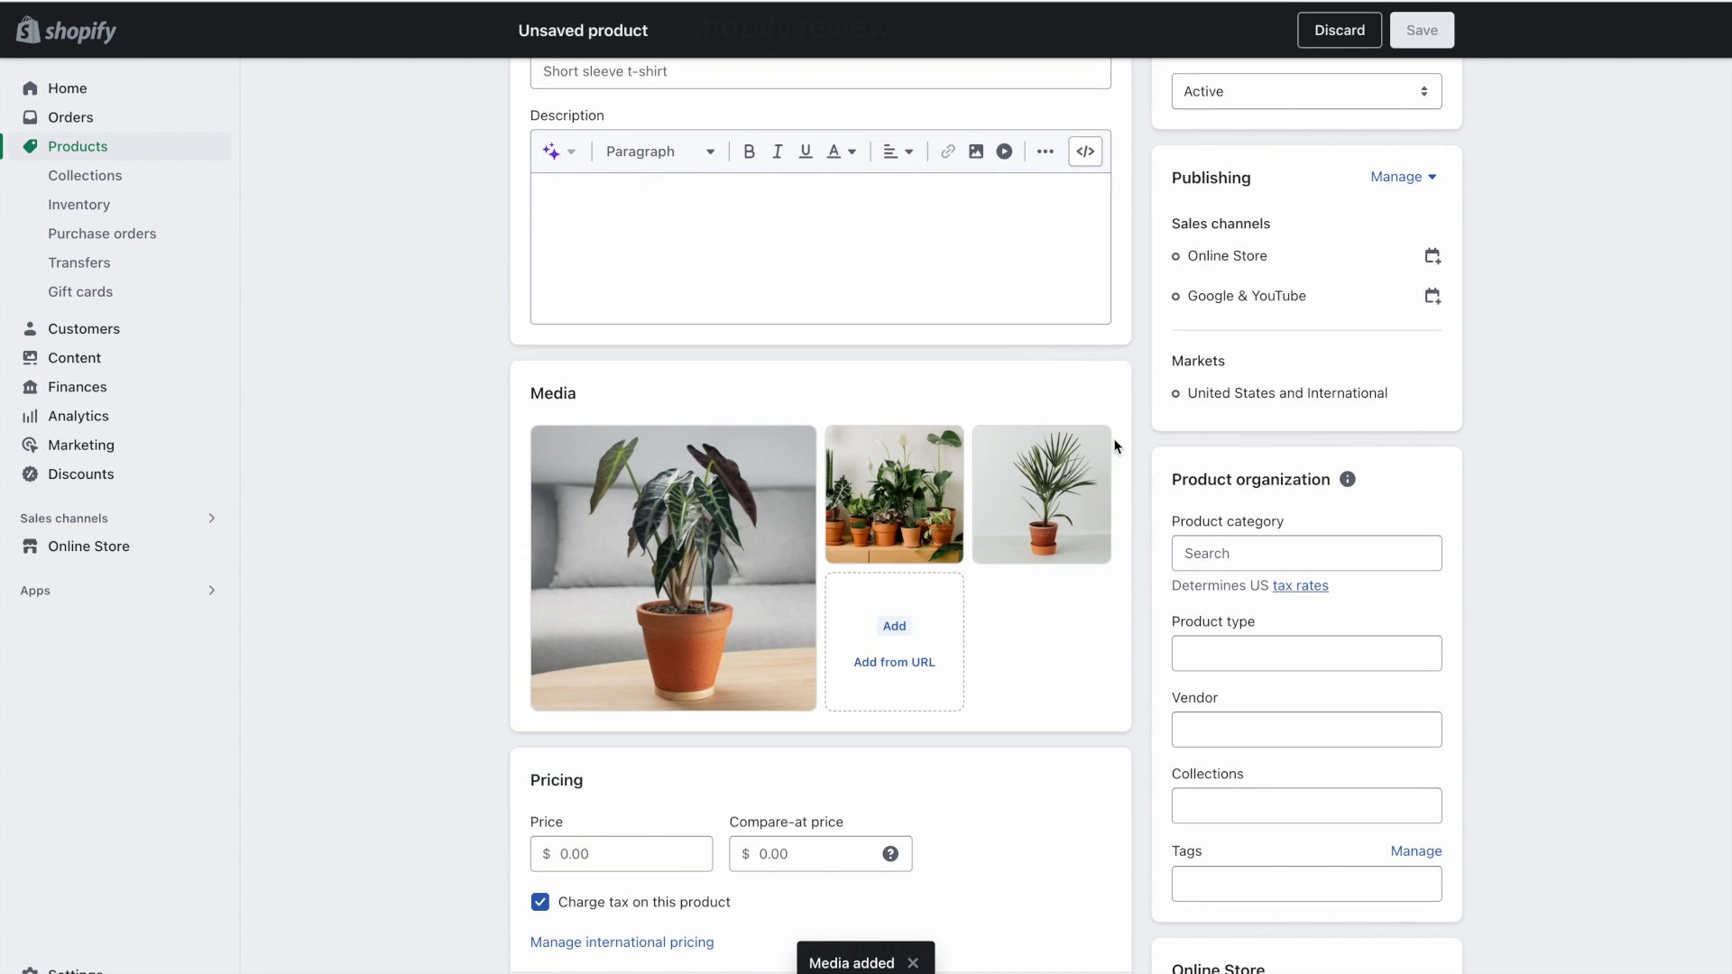
pyautogui.moveTo(1083, 470); pyautogui.dragTo(767, 505)
# - Set the price to 7.99 and the compare-at price to 15.55
pyautogui.scroll(-4, 1122, 629)
pyautogui.click(631, 492)
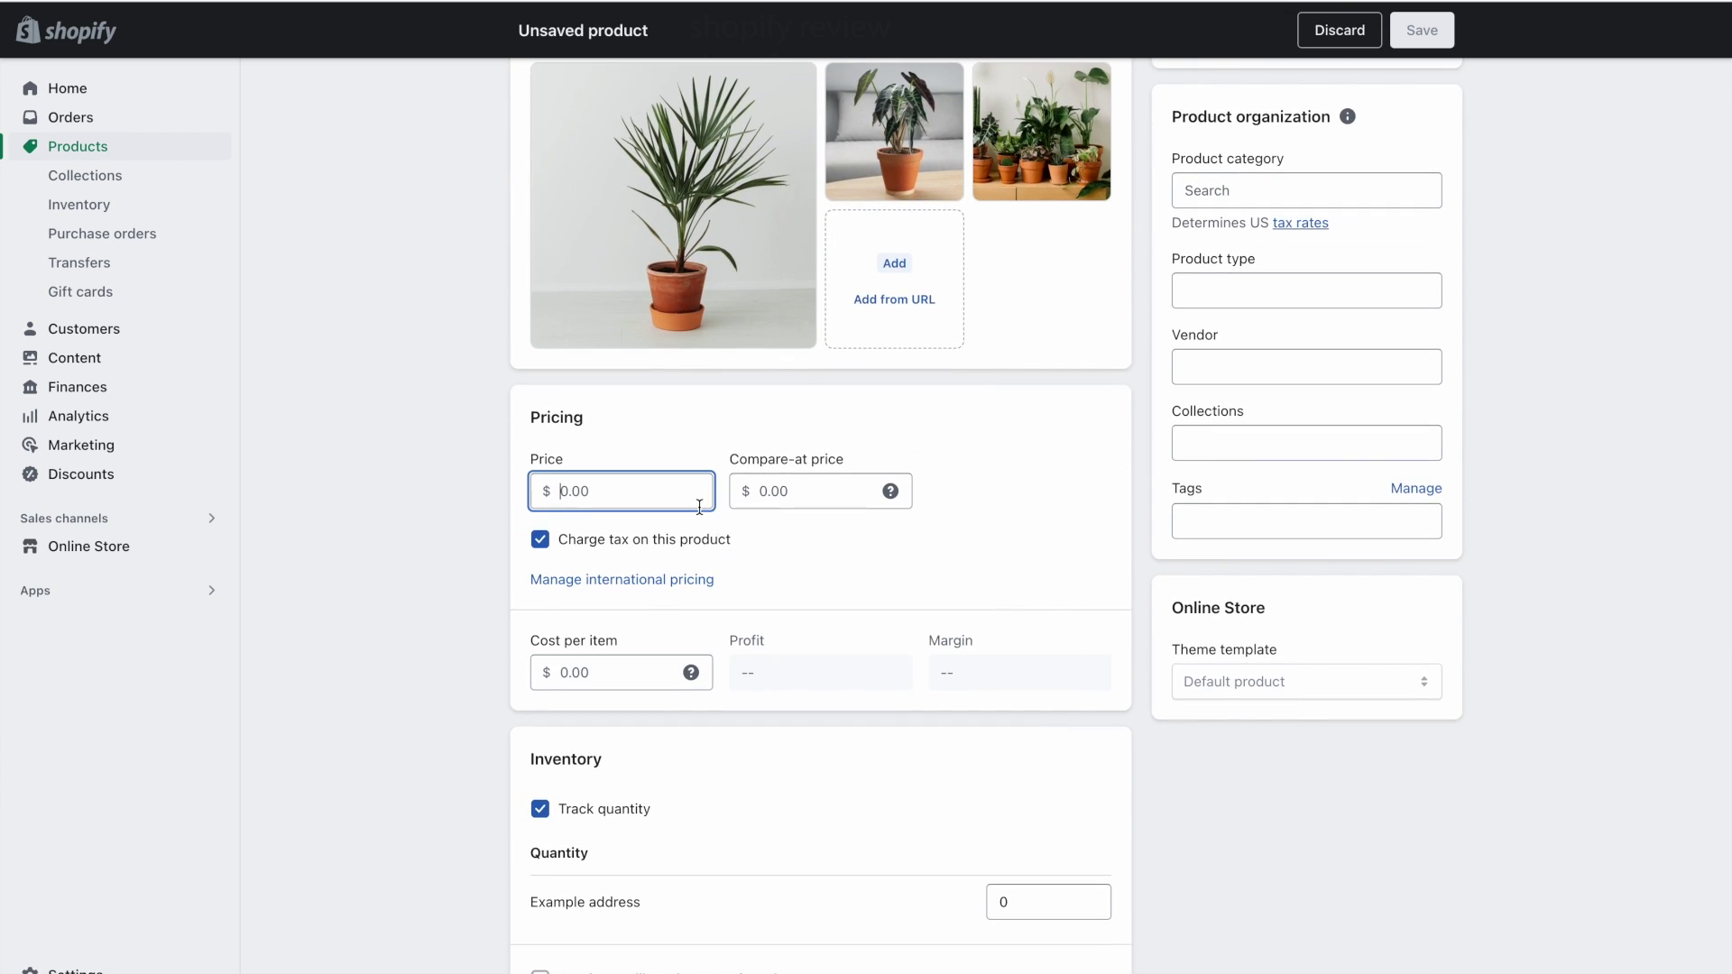
pyautogui.write('7.99')
pyautogui.press('Tab')
pyautogui.click(1046, 525)
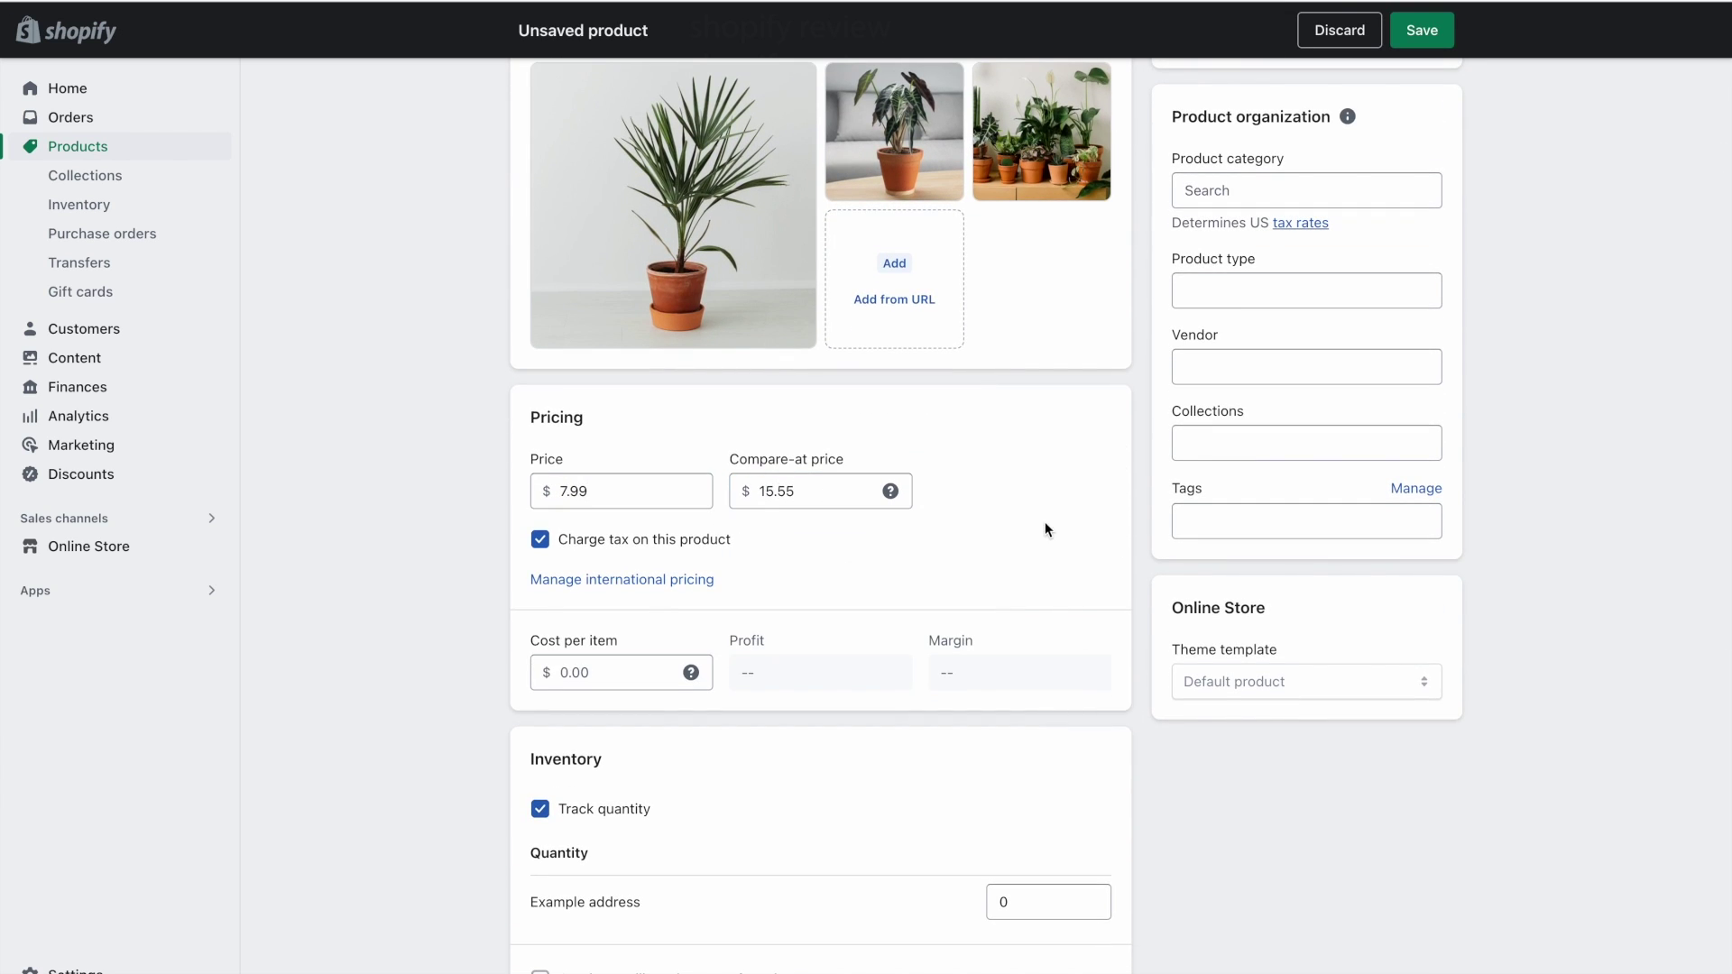
# - Add a Size variant with Small and Medium values and edit the search listing's meta description
pyautogui.scroll(-5, 1124, 601)
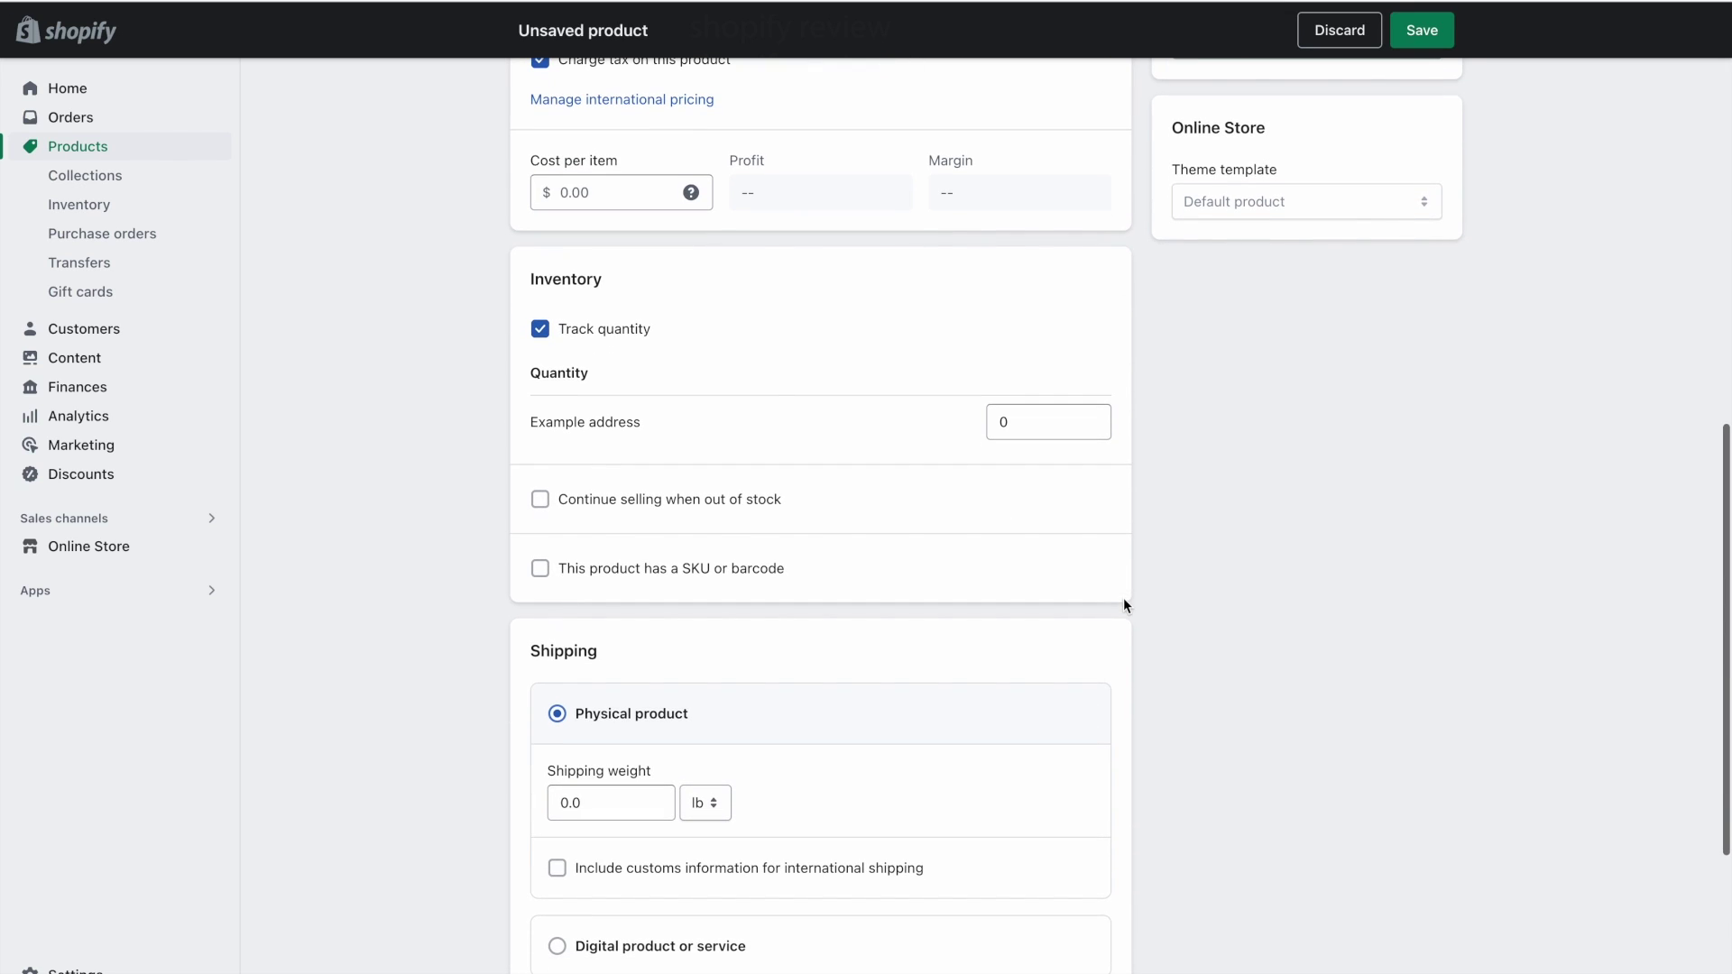
pyautogui.scroll(-3, 1006, 541)
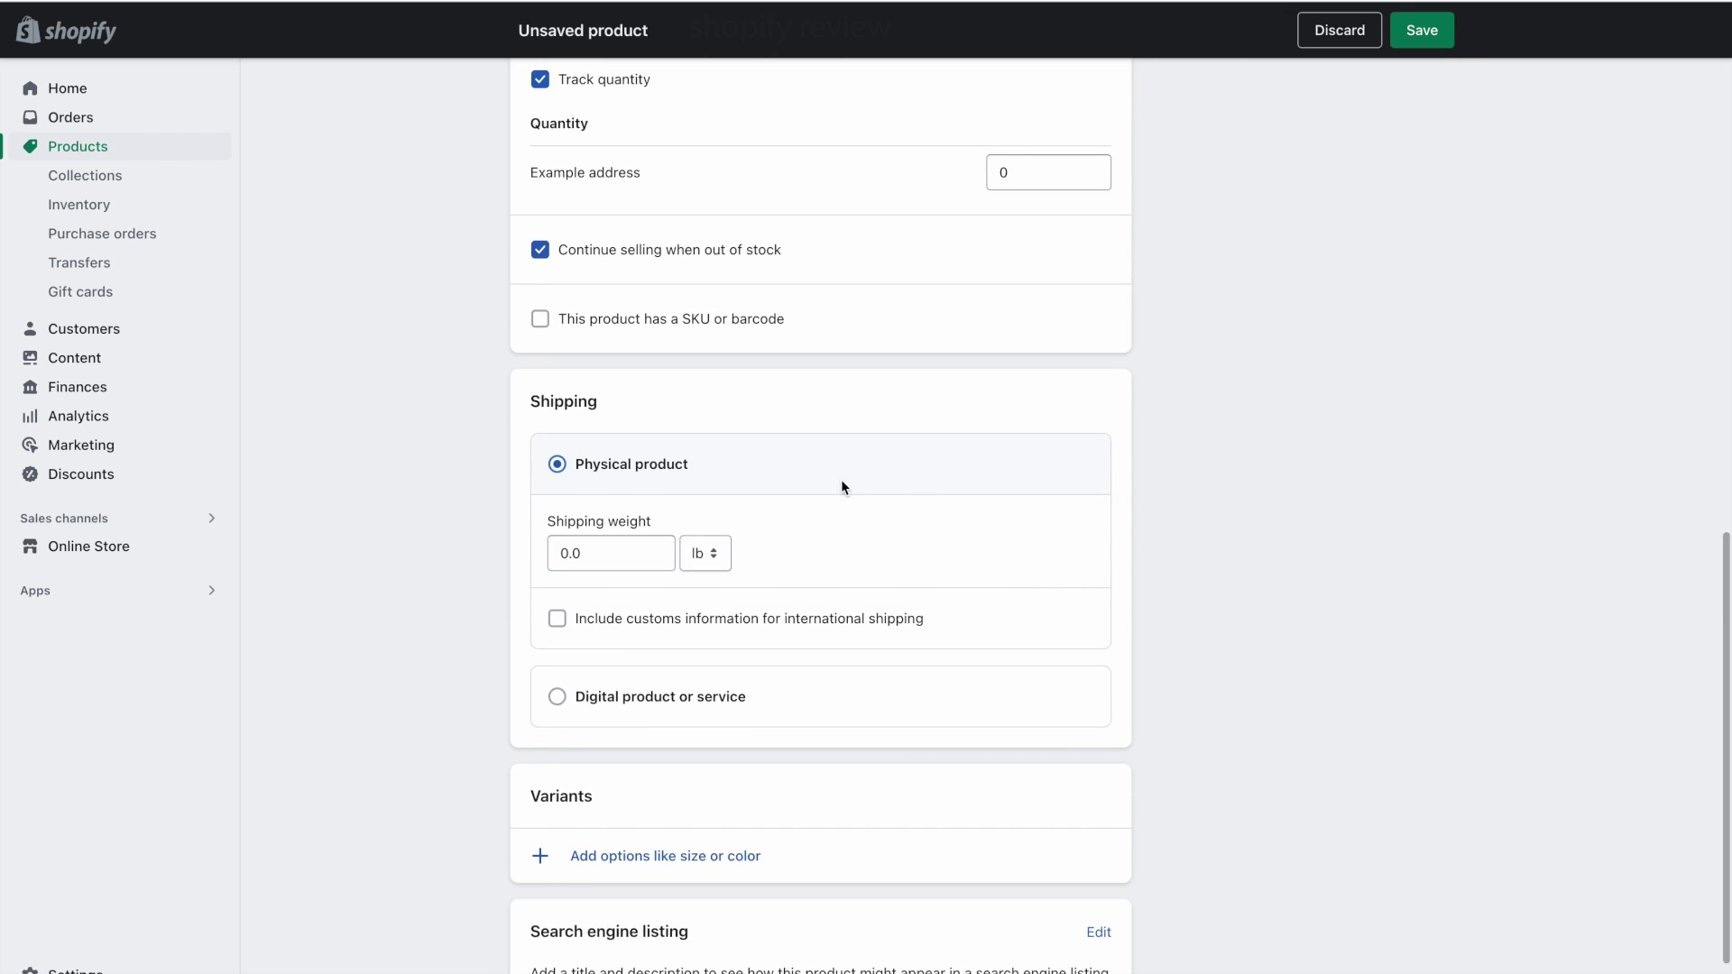
pyautogui.scroll(-1, 1140, 546)
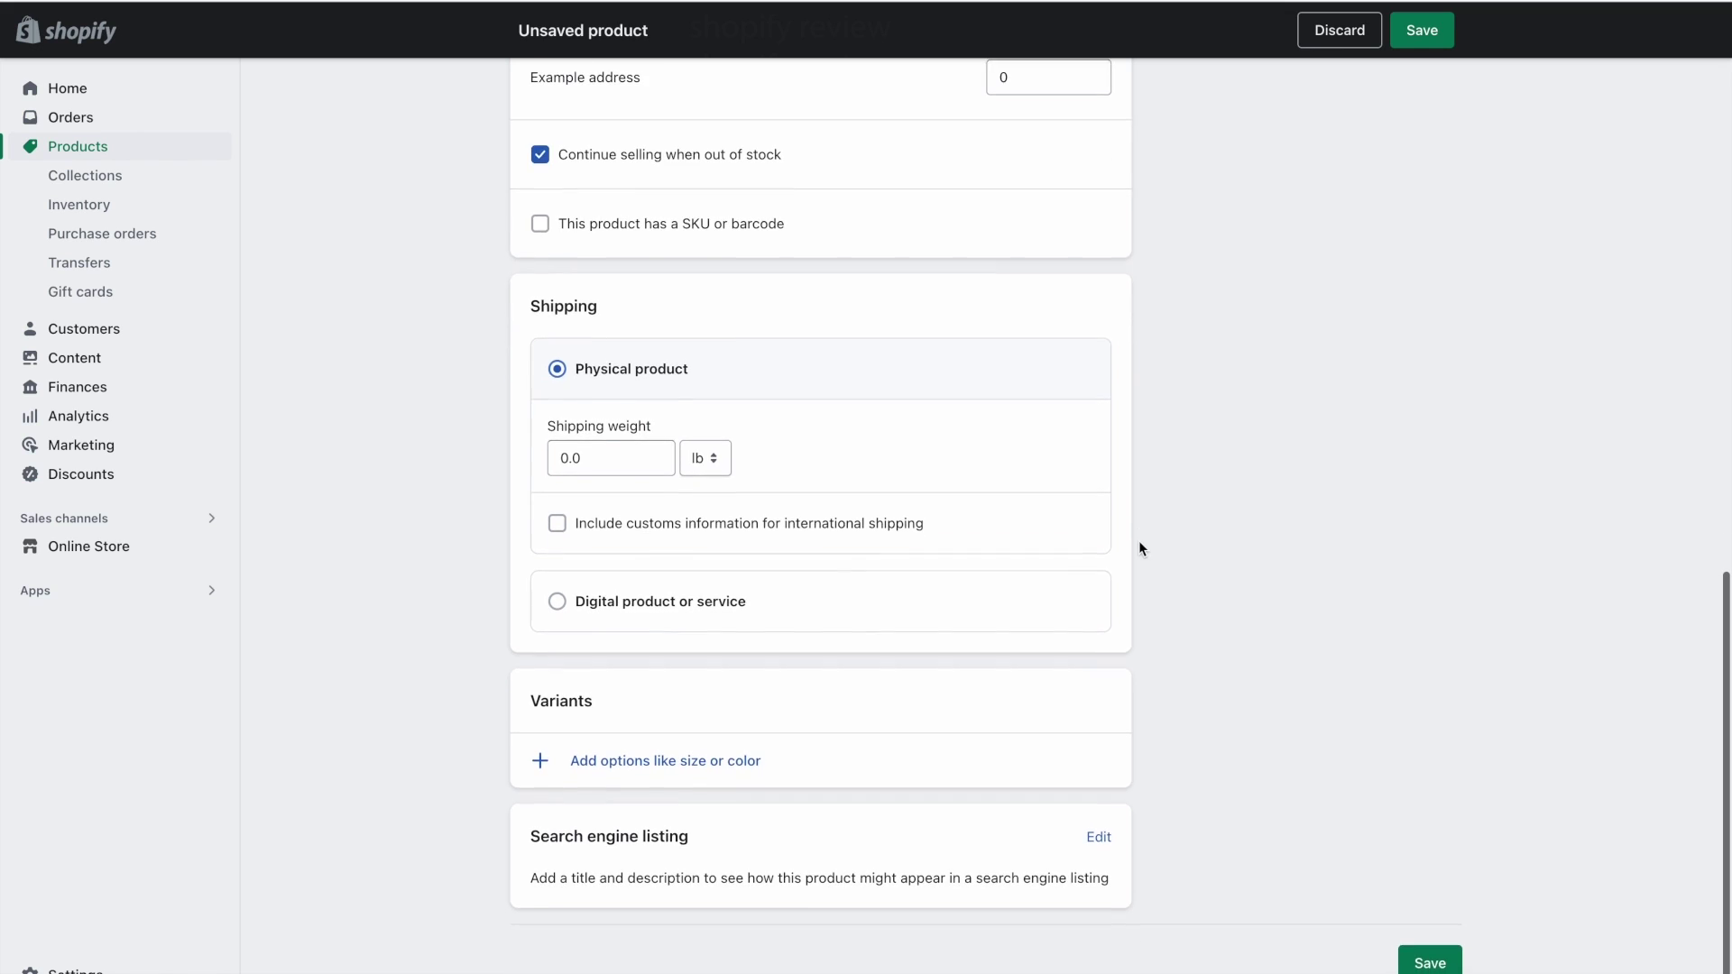
pyautogui.click(746, 756)
pyautogui.scroll(-2, 1157, 702)
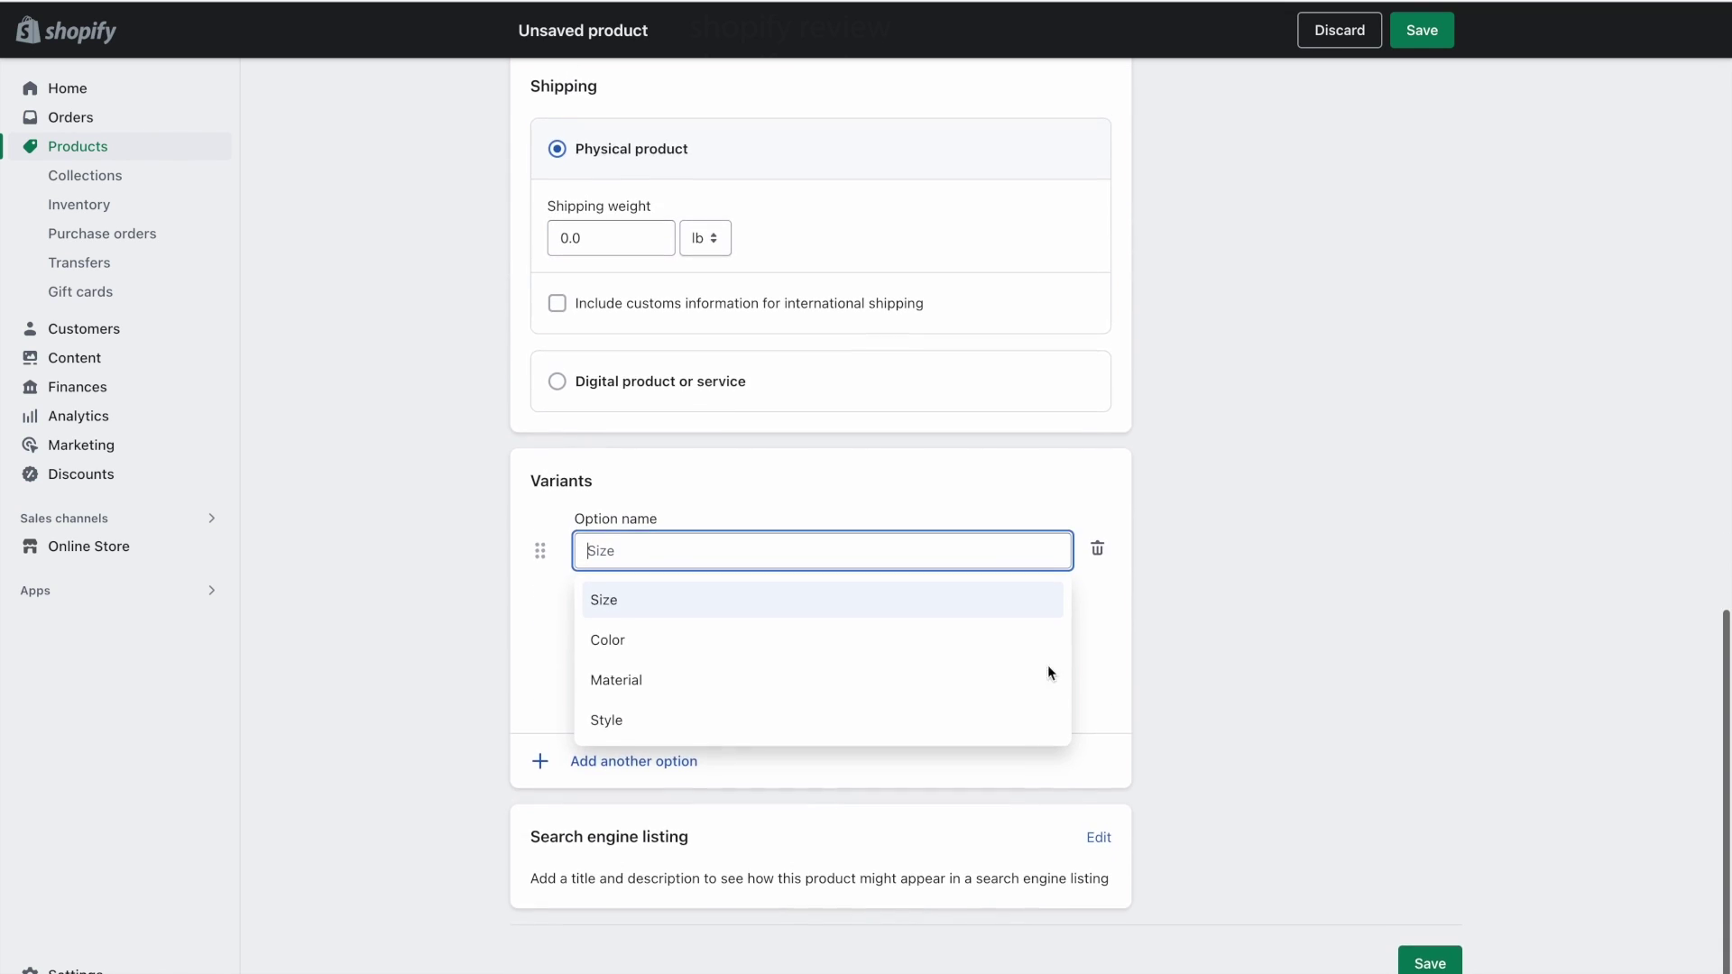
pyautogui.click(992, 600)
pyautogui.write('Small')
pyautogui.press('Return')
pyautogui.write('Medium')
pyautogui.press('Return')
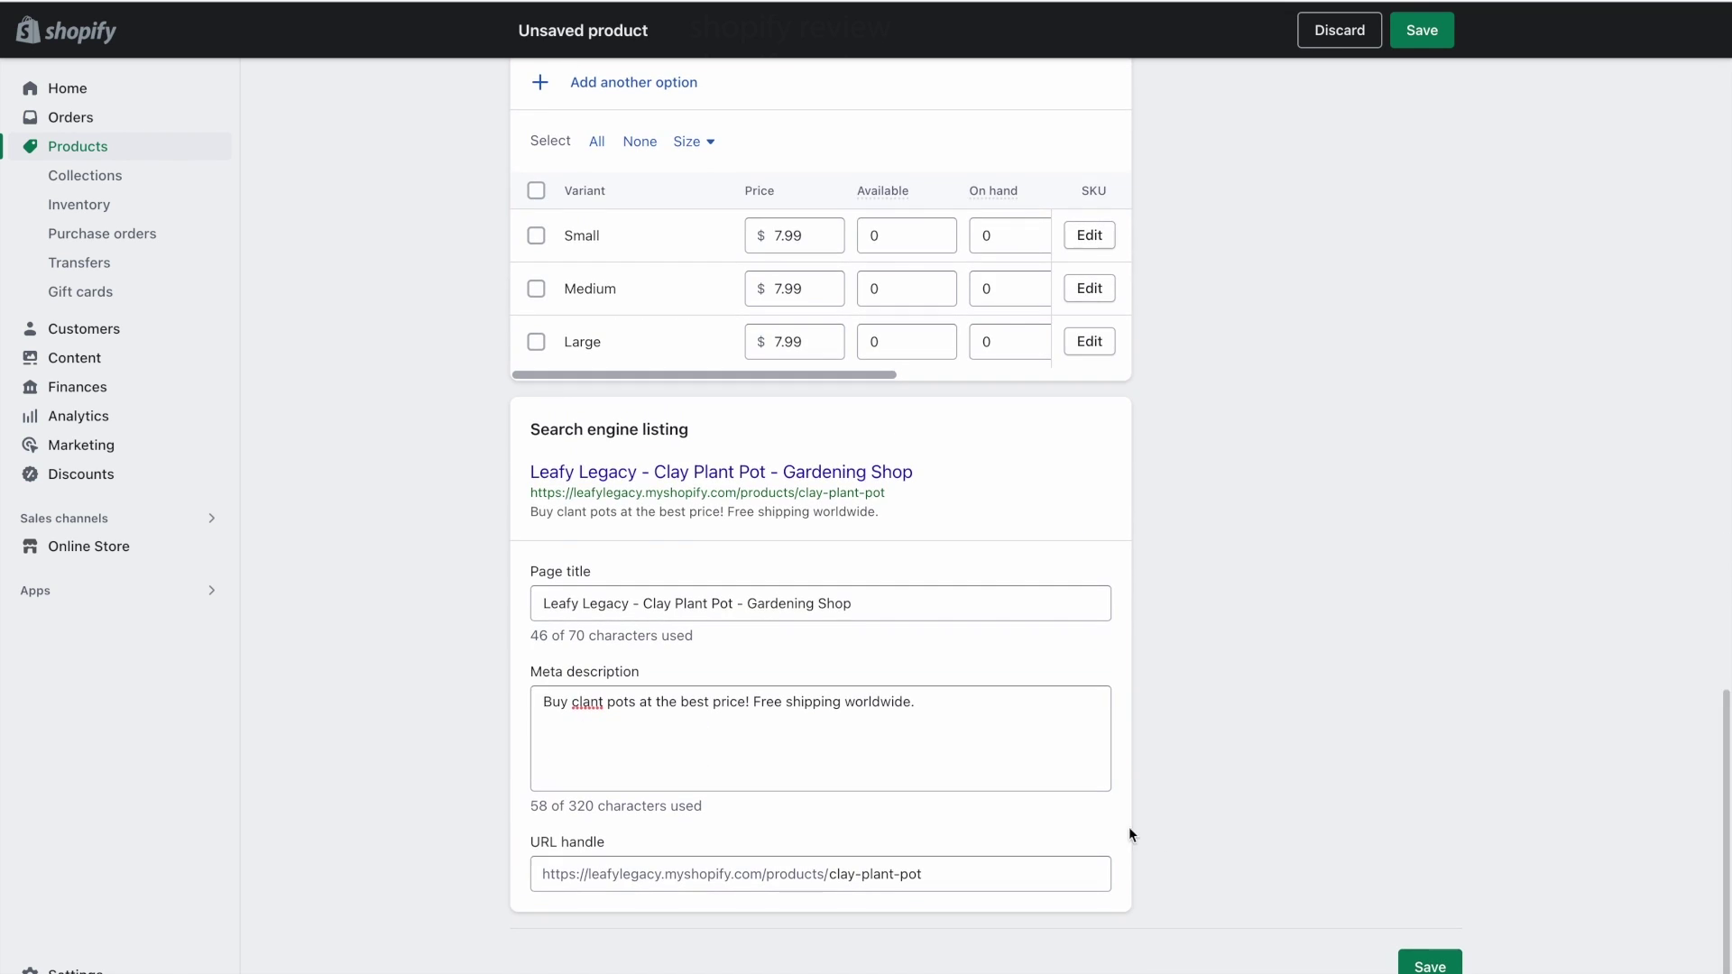
pyautogui.click(1000, 717)
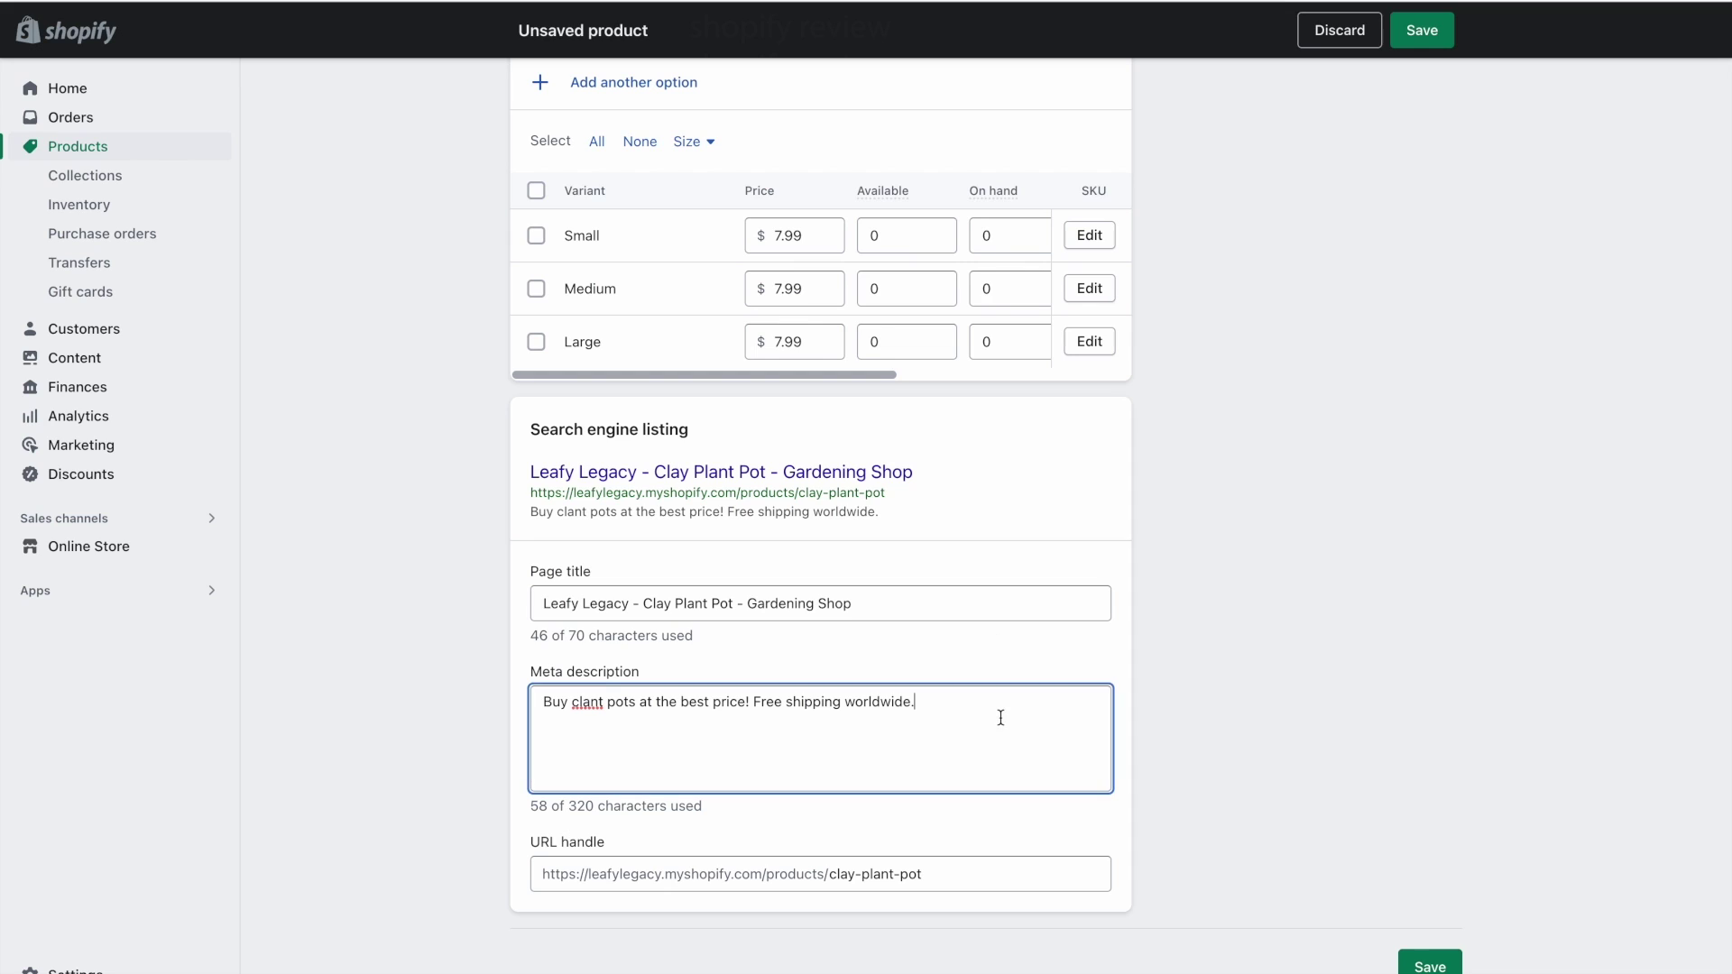
pyautogui.click(1159, 691)
# - Save the product, adjust the 39 on-hand quantity, and add it to the Gardening Tools collection
pyautogui.click(1409, 32)
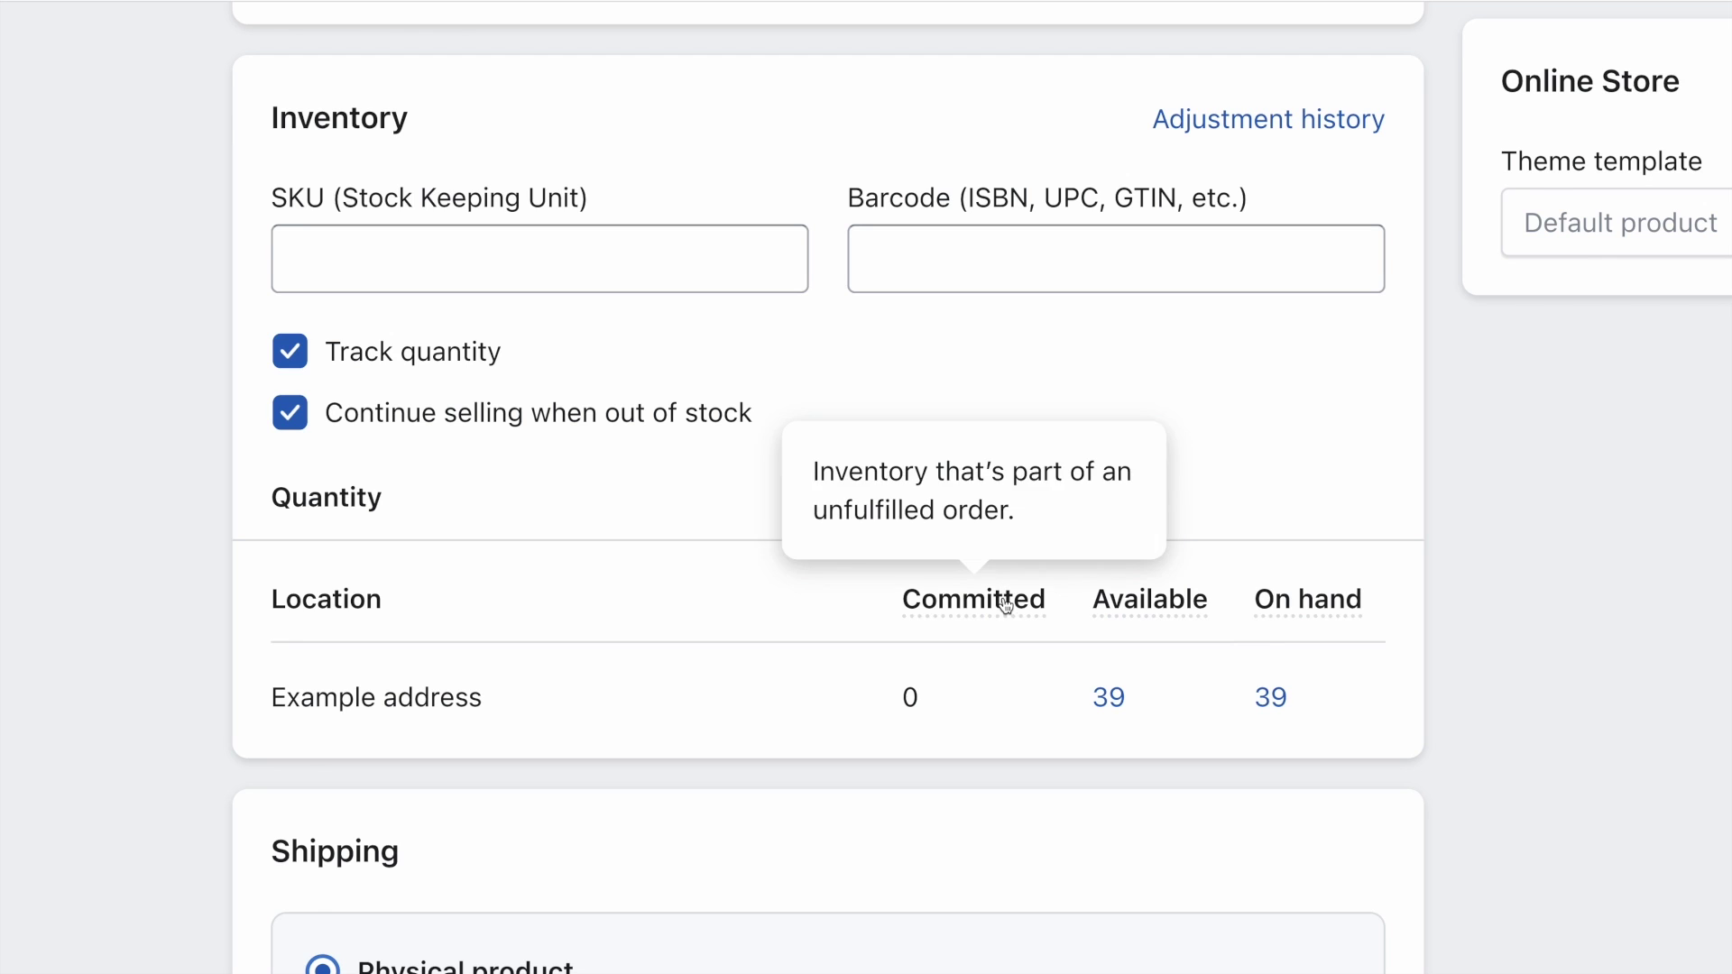
pyautogui.click(1305, 711)
pyautogui.scroll(-5, 1302, 713)
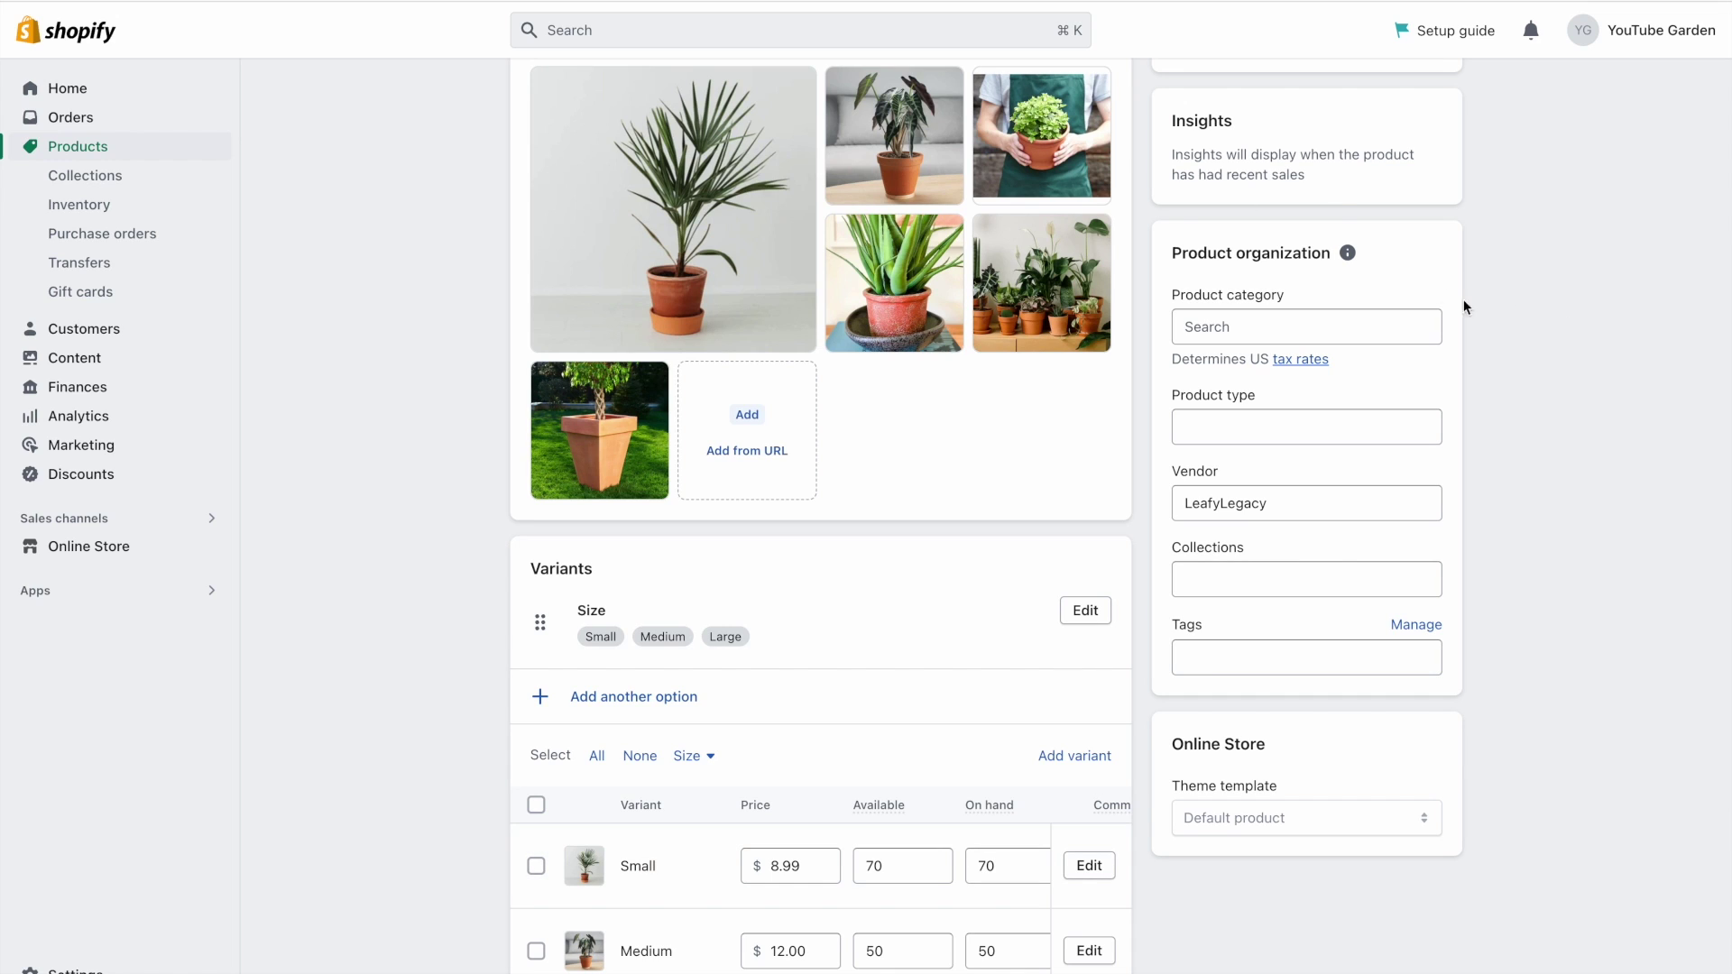
pyautogui.click(1384, 579)
pyautogui.click(1267, 656)
pyautogui.click(1512, 587)
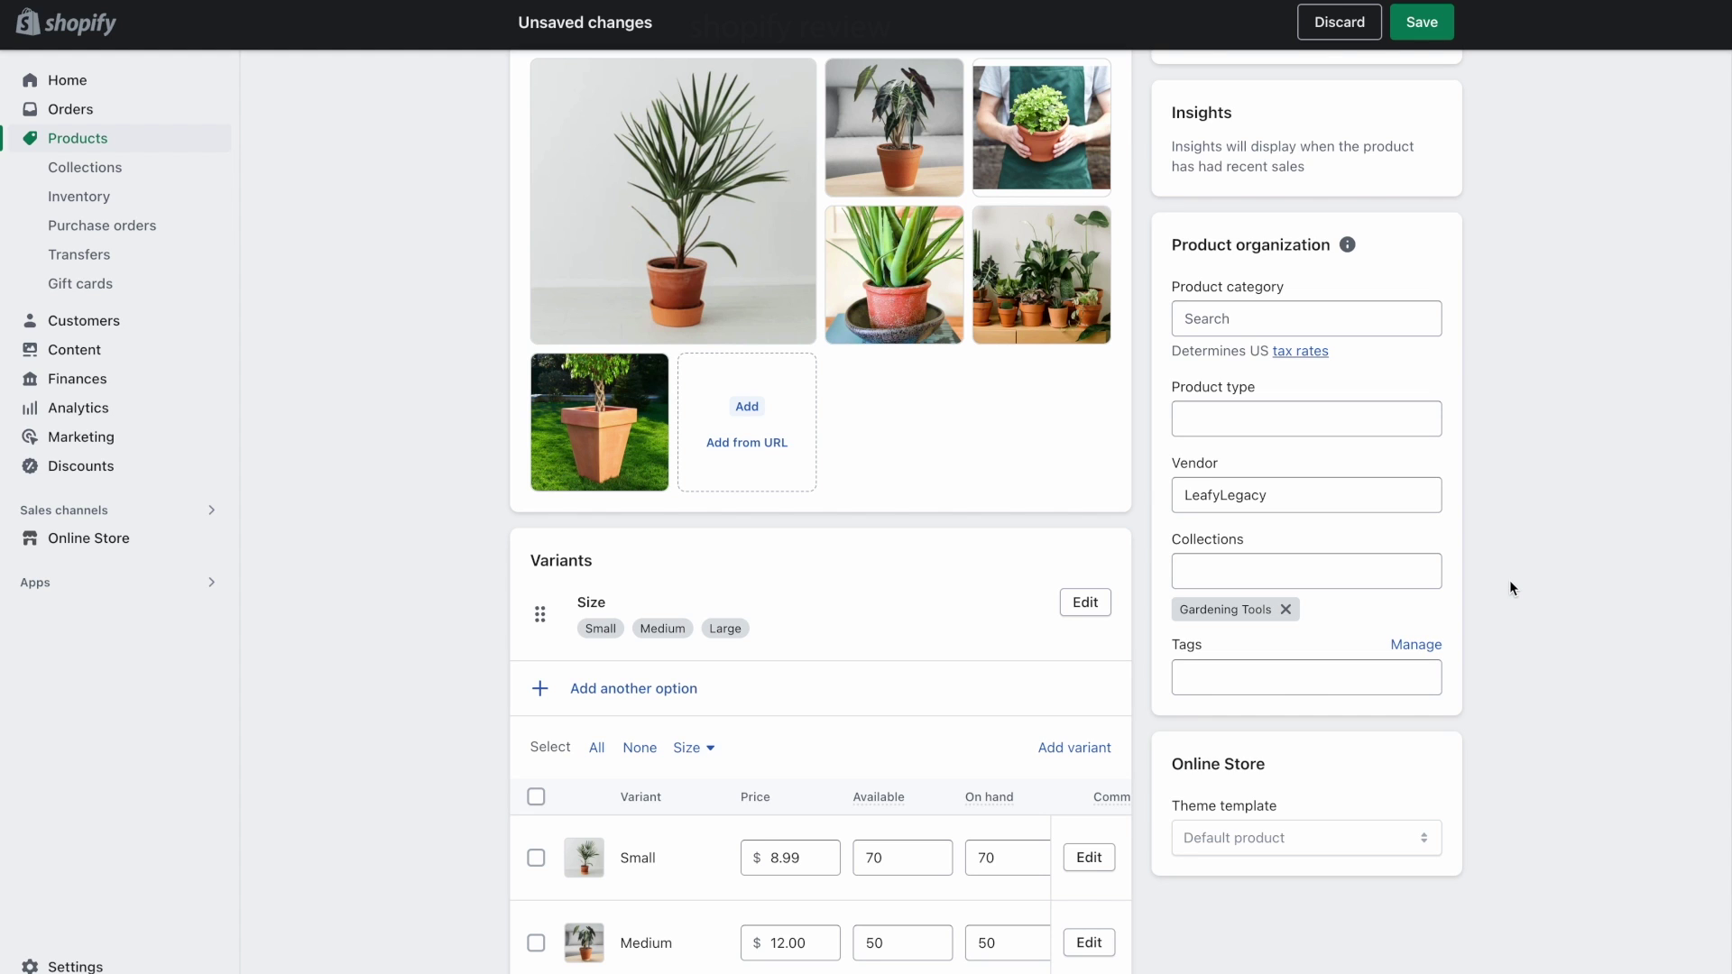
pyautogui.scroll(5, 1512, 588)
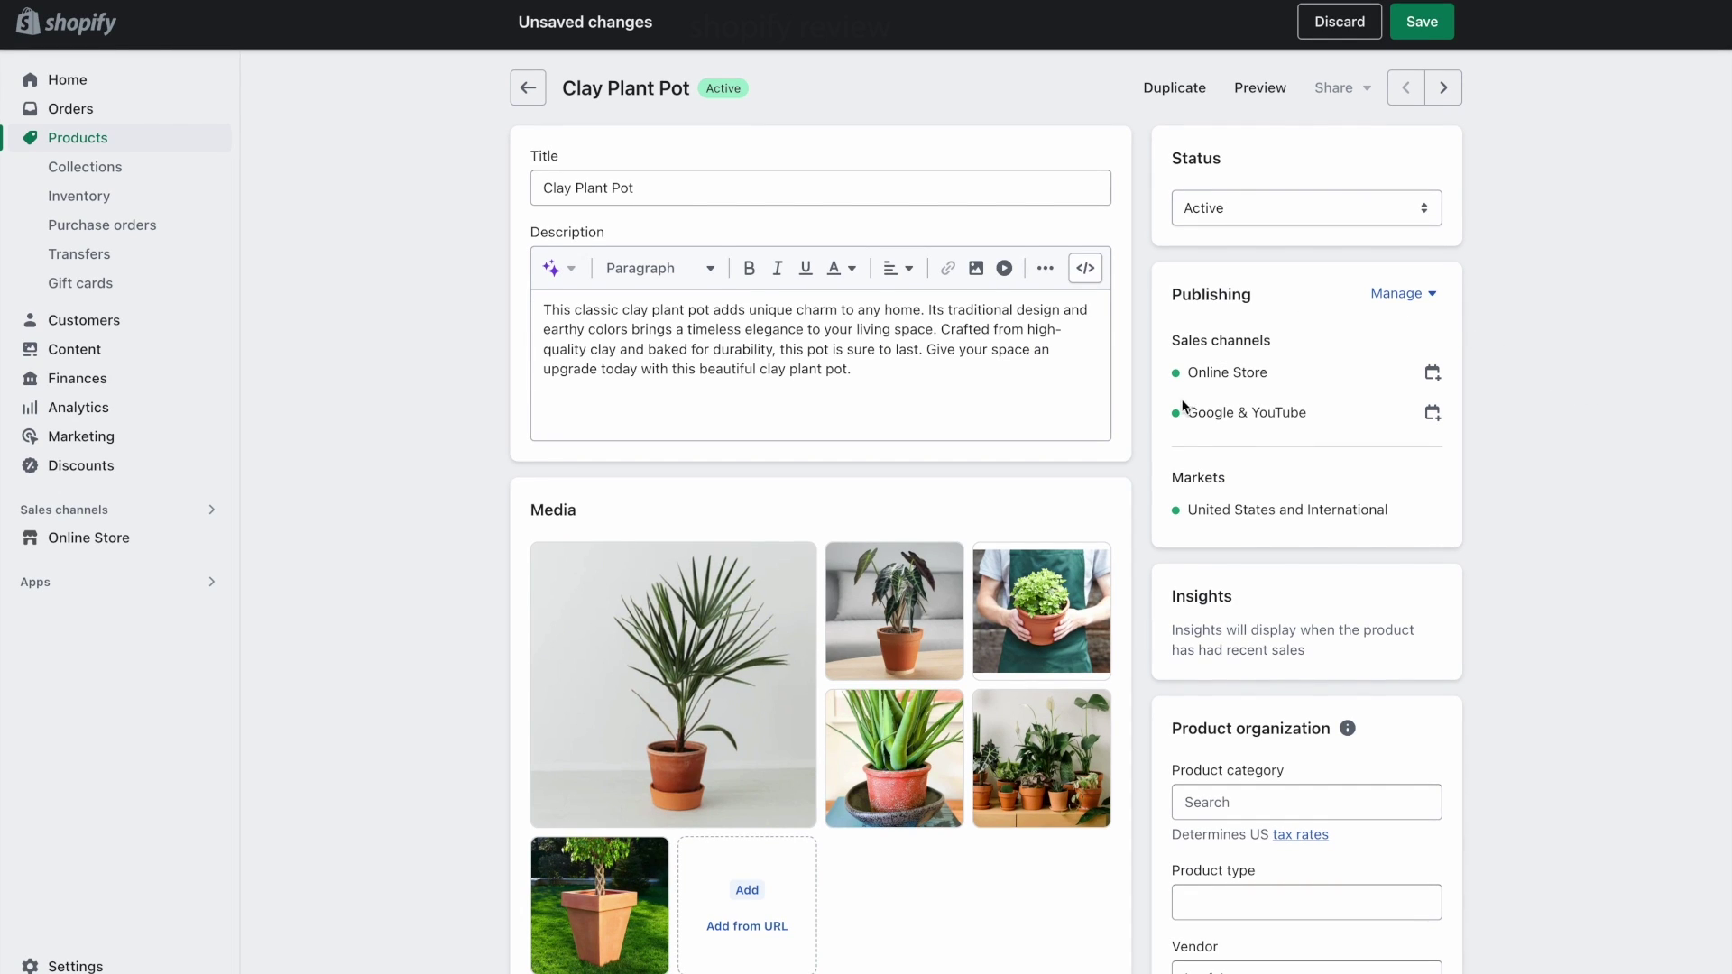
# - Review the publishing options, keep the status Active, and save the product
pyautogui.click(1394, 295)
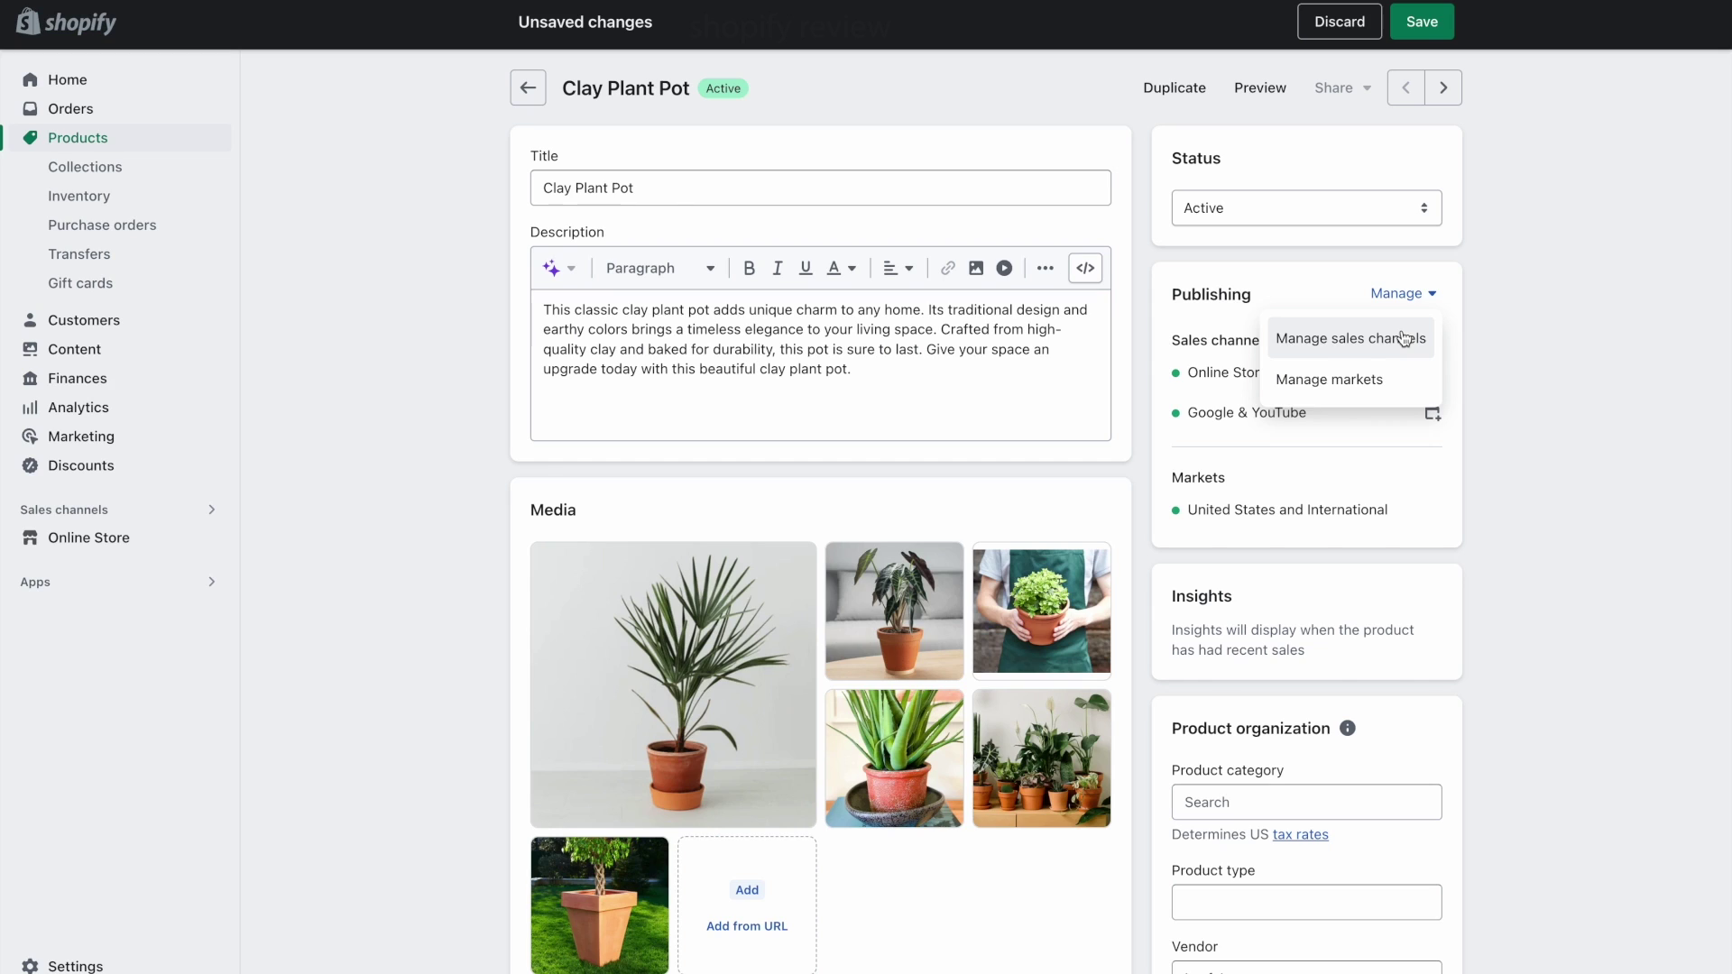
pyautogui.click(1405, 339)
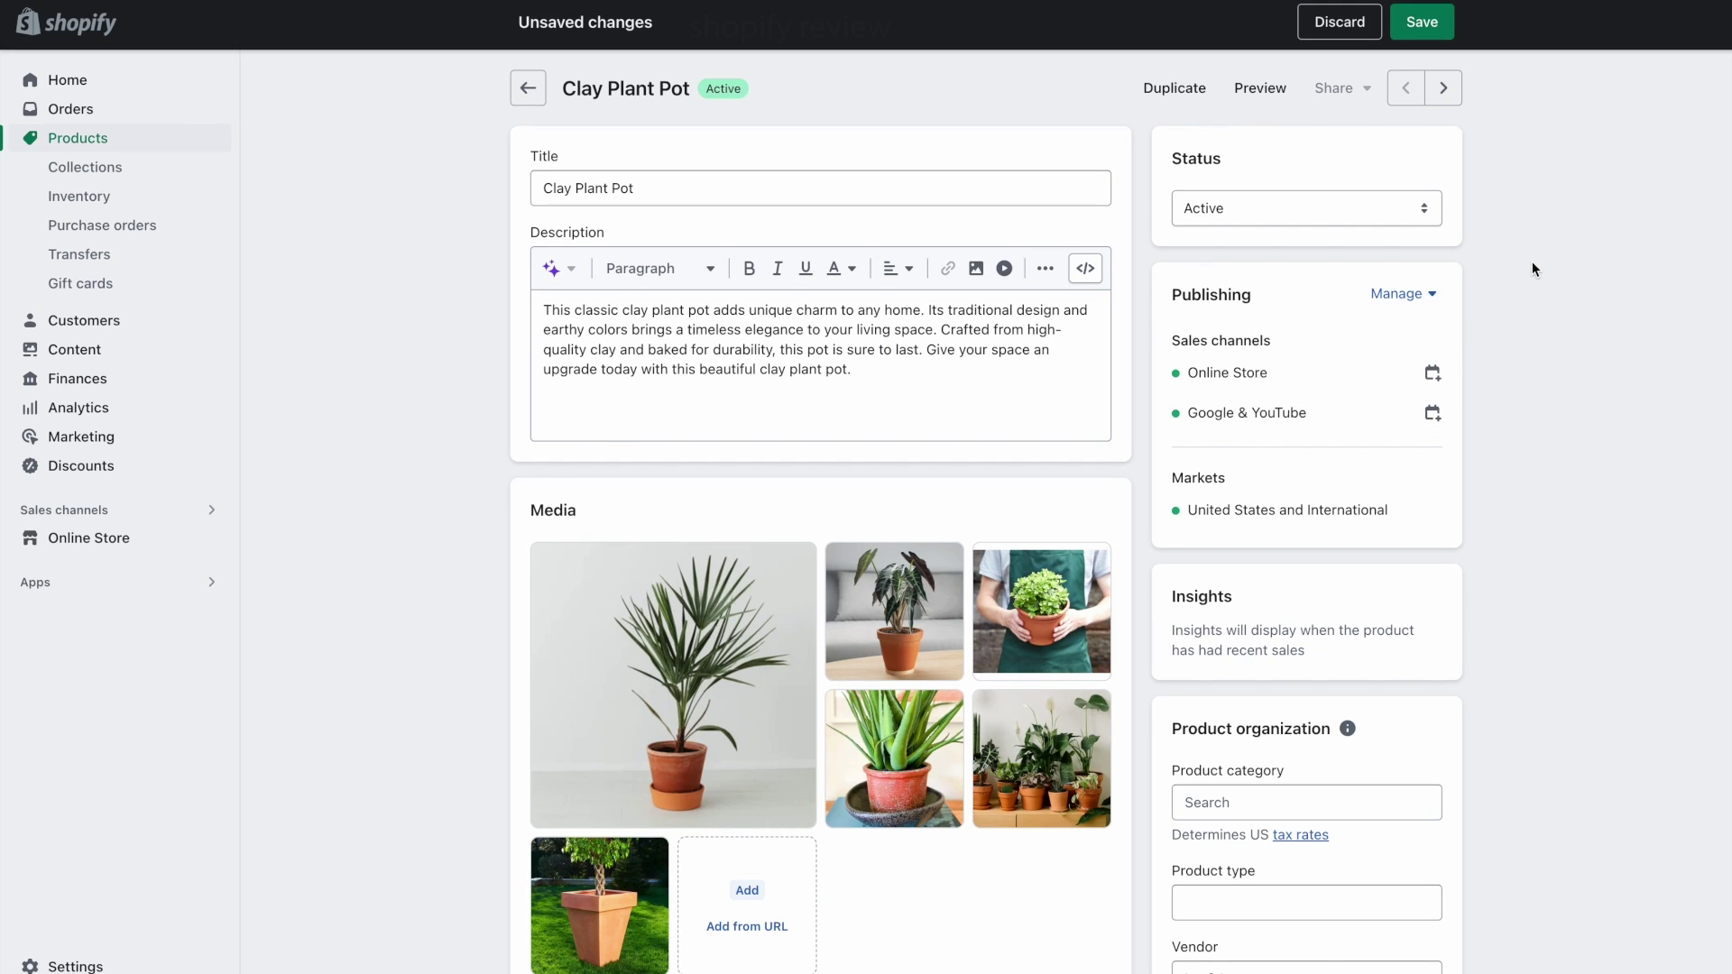
pyautogui.click(1399, 209)
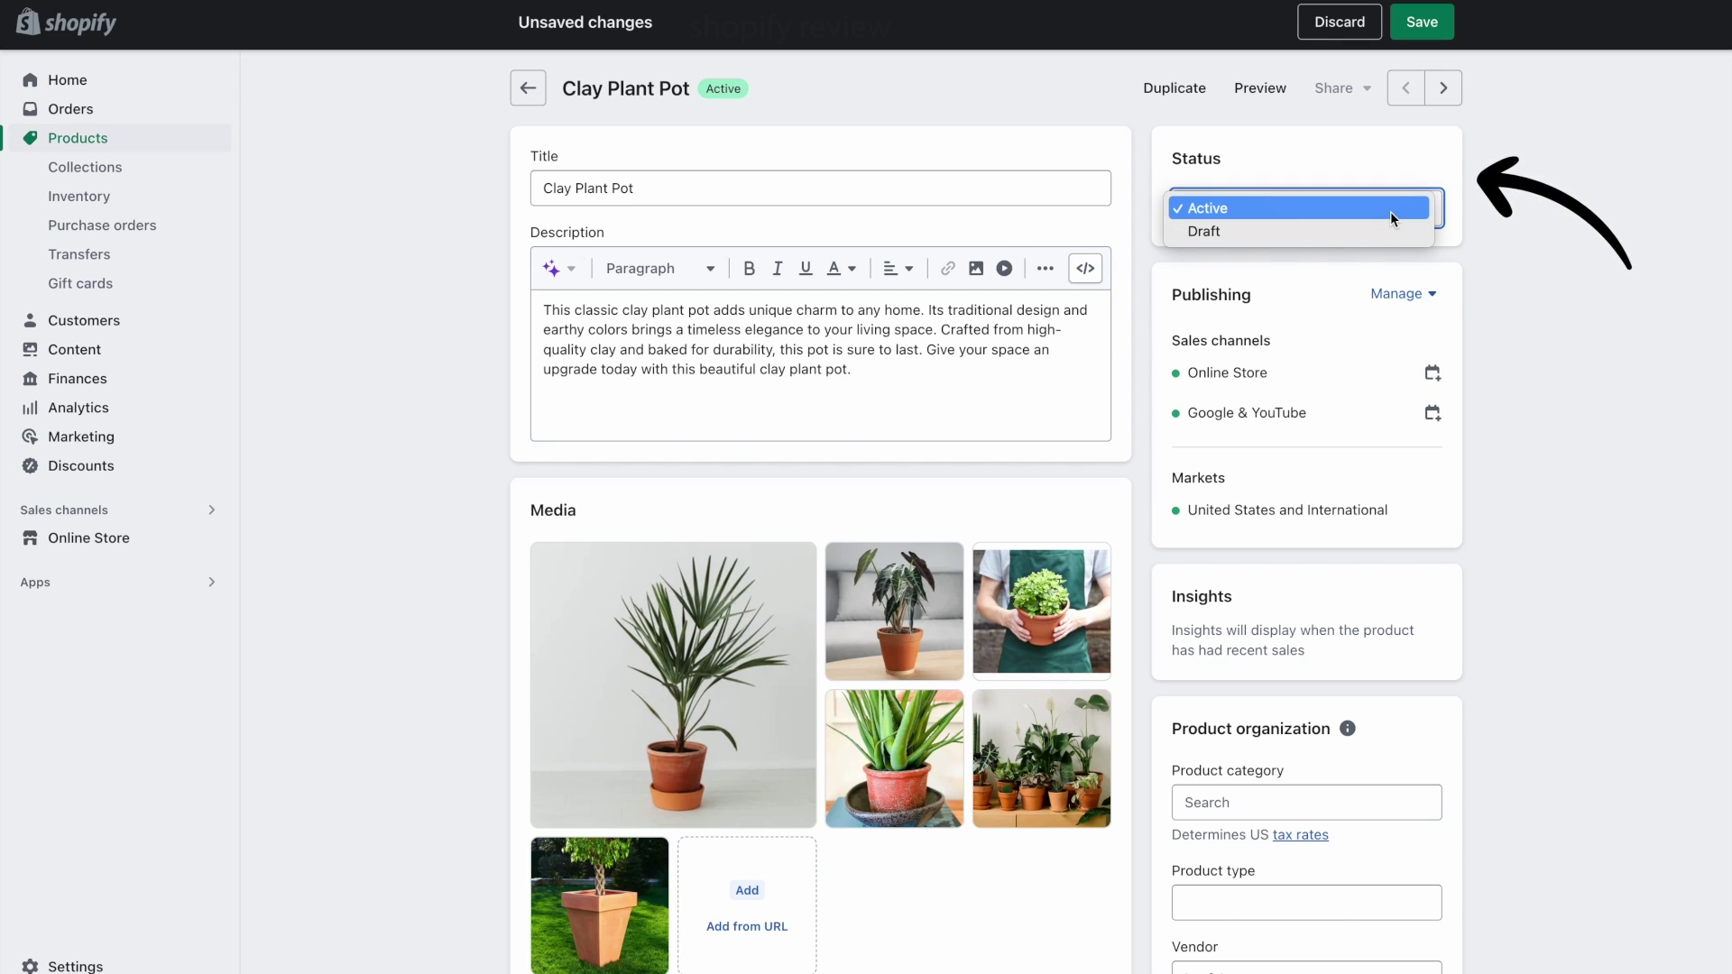
pyautogui.click(1389, 211)
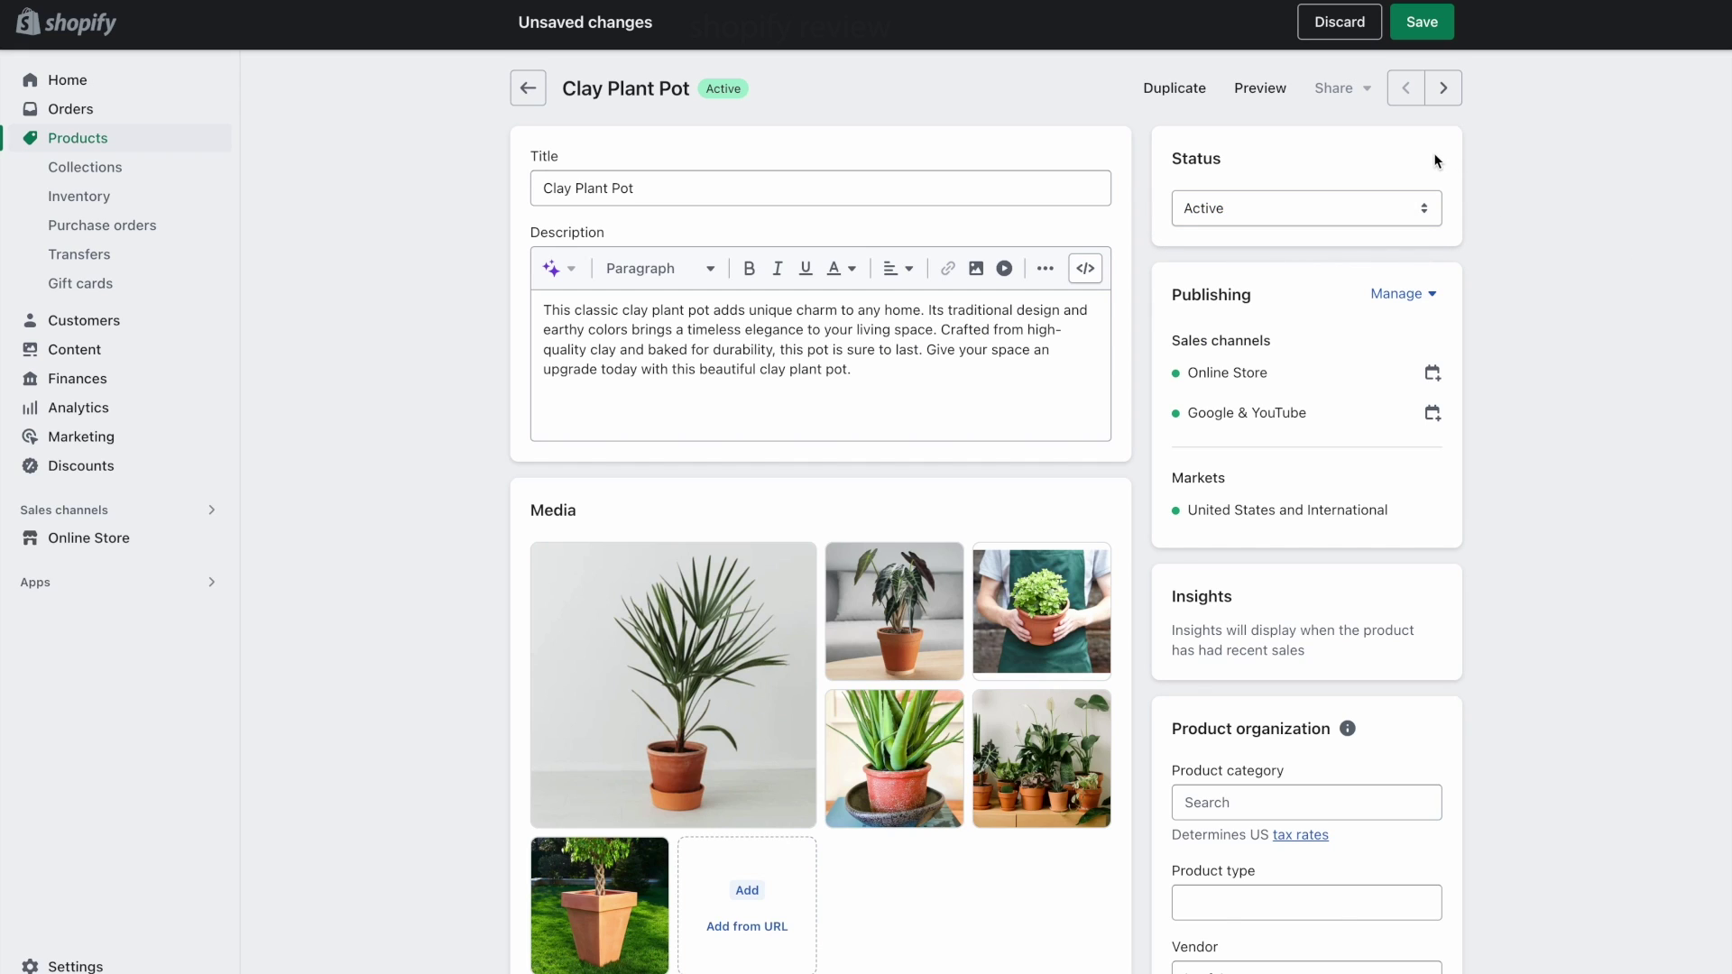
pyautogui.click(1422, 22)
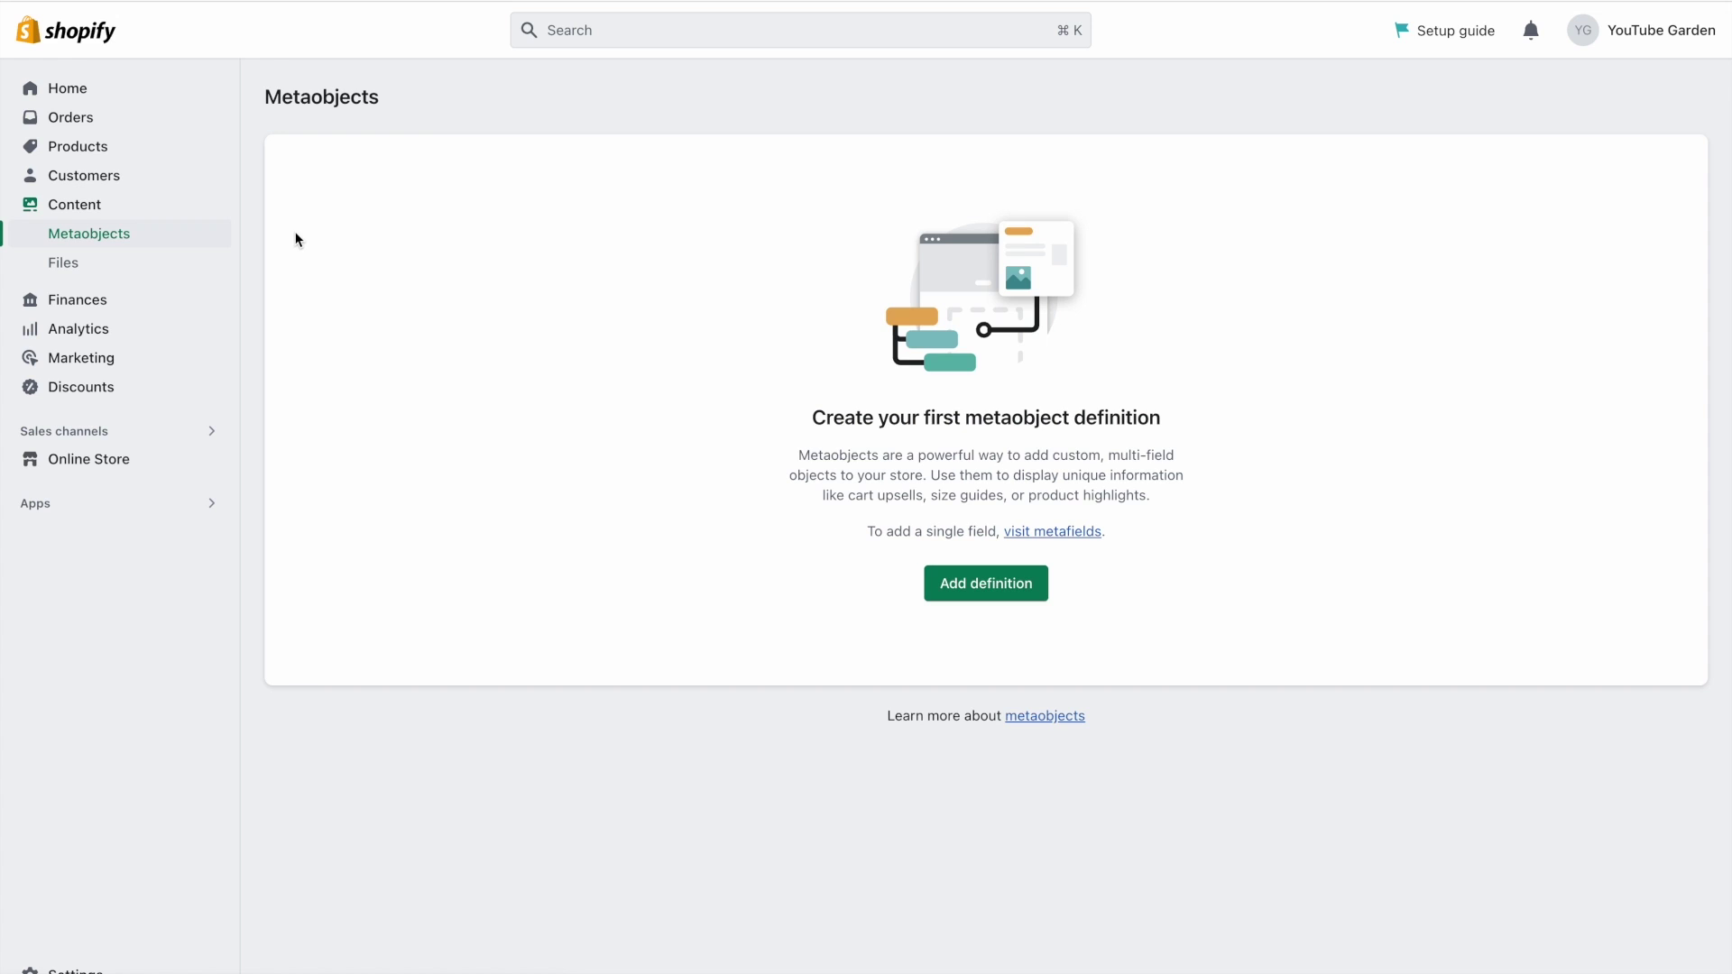
# - Browse the uploaded Files list, then return to the Metaobjects page
pyautogui.click(178, 271)
pyautogui.scroll(-4, 263, 263)
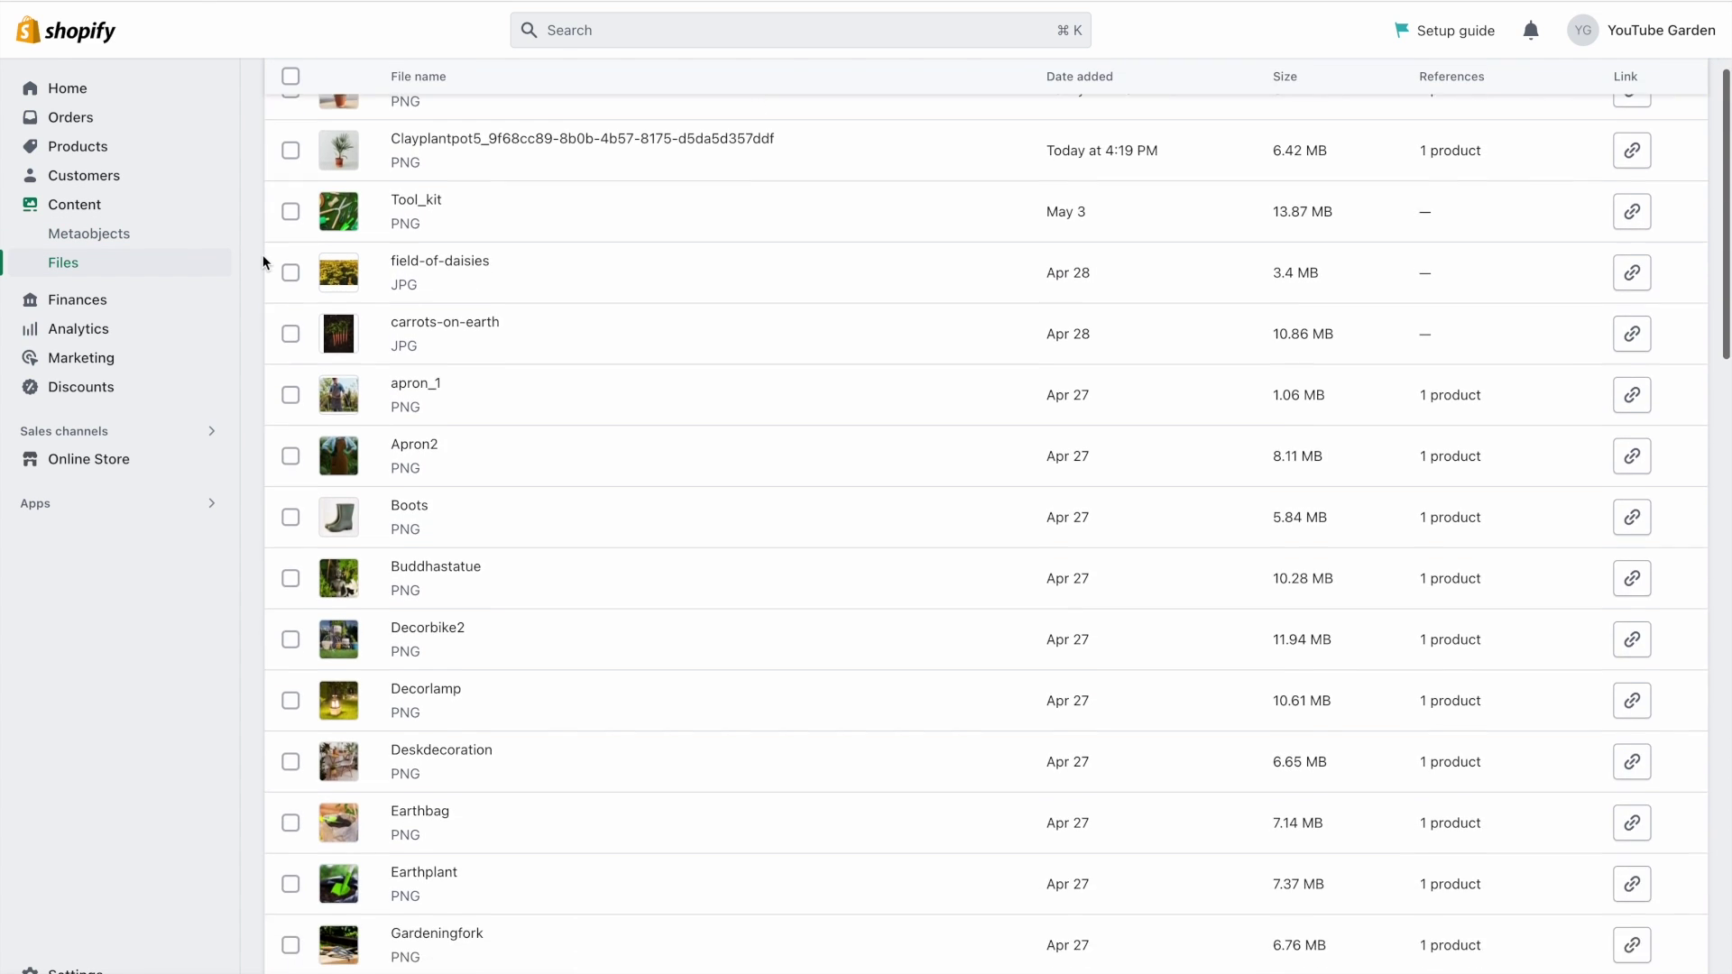
pyautogui.scroll(6, 264, 263)
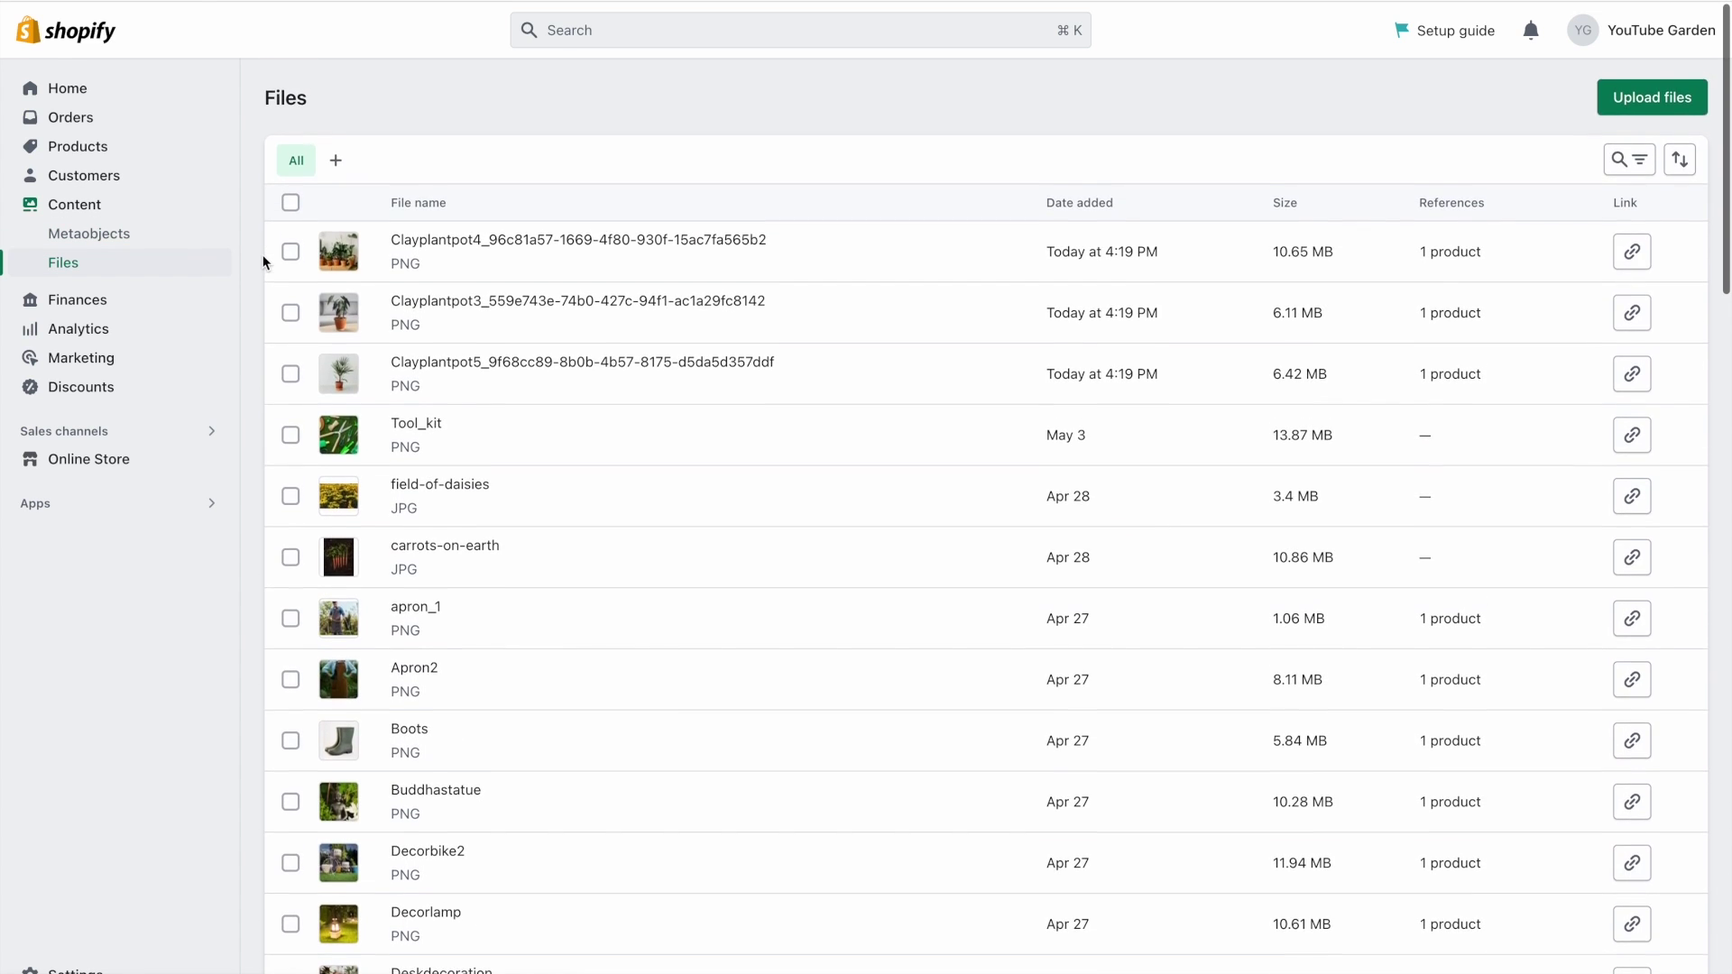
pyautogui.click(226, 241)
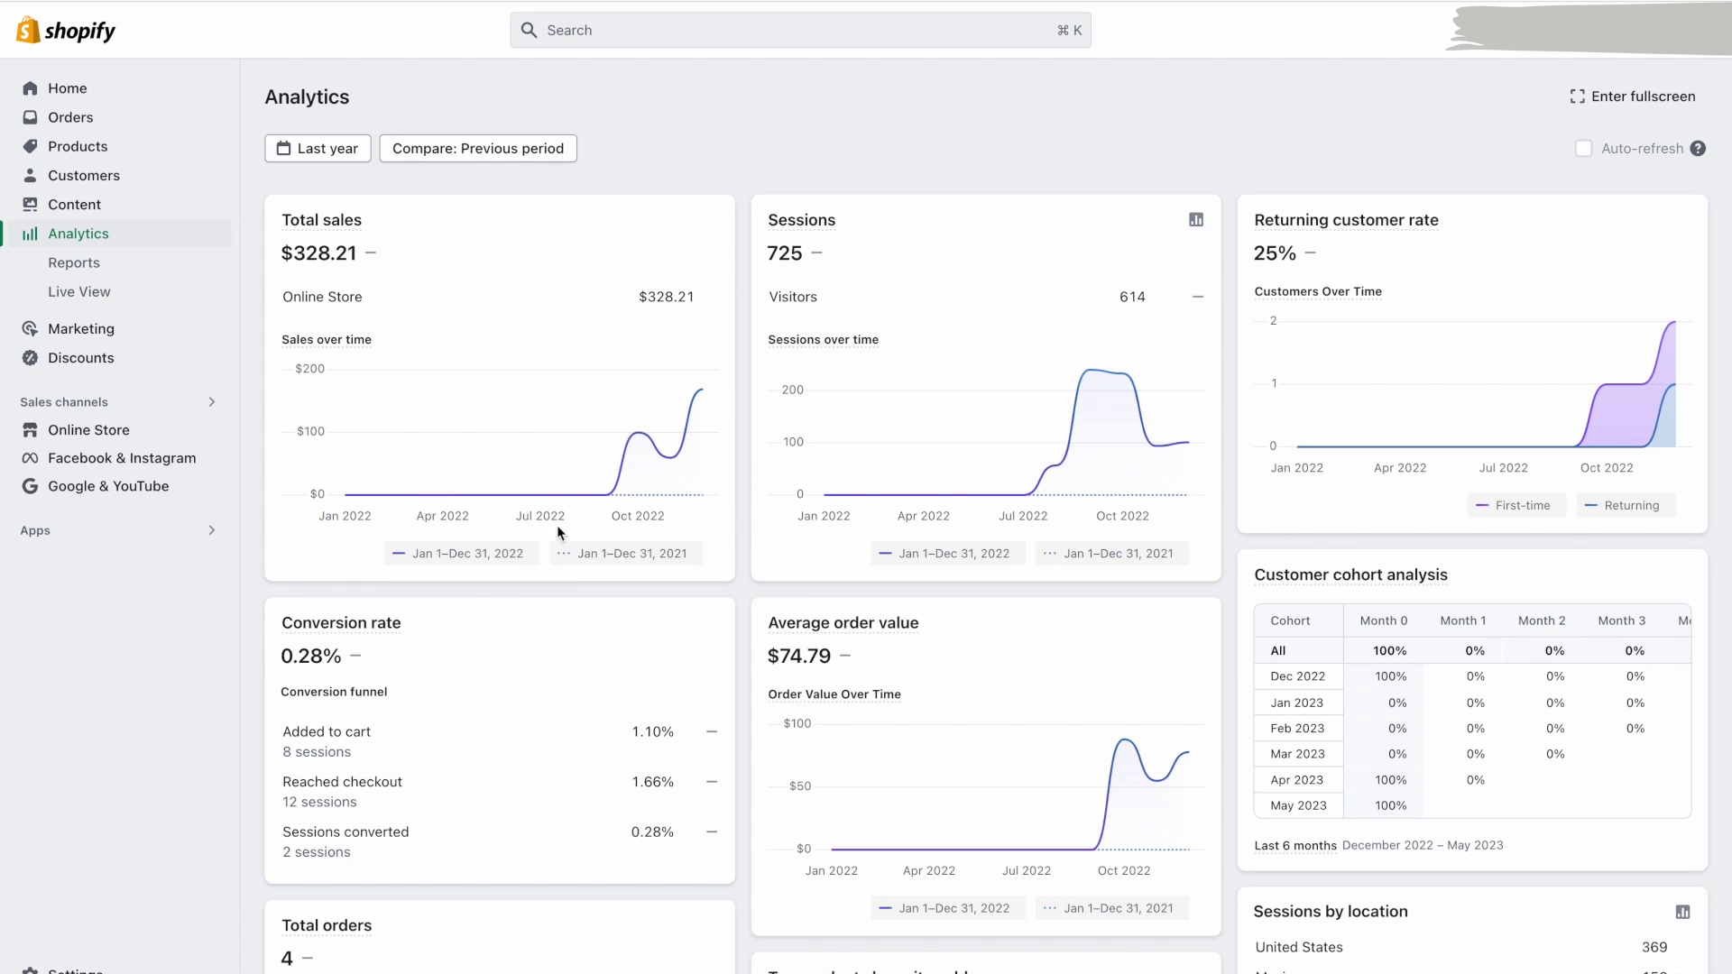
# - Tick Added to cart, Average session duration, Bounce rate and Reached checkout report columns, then review the report
pyautogui.moveTo(712, 389)
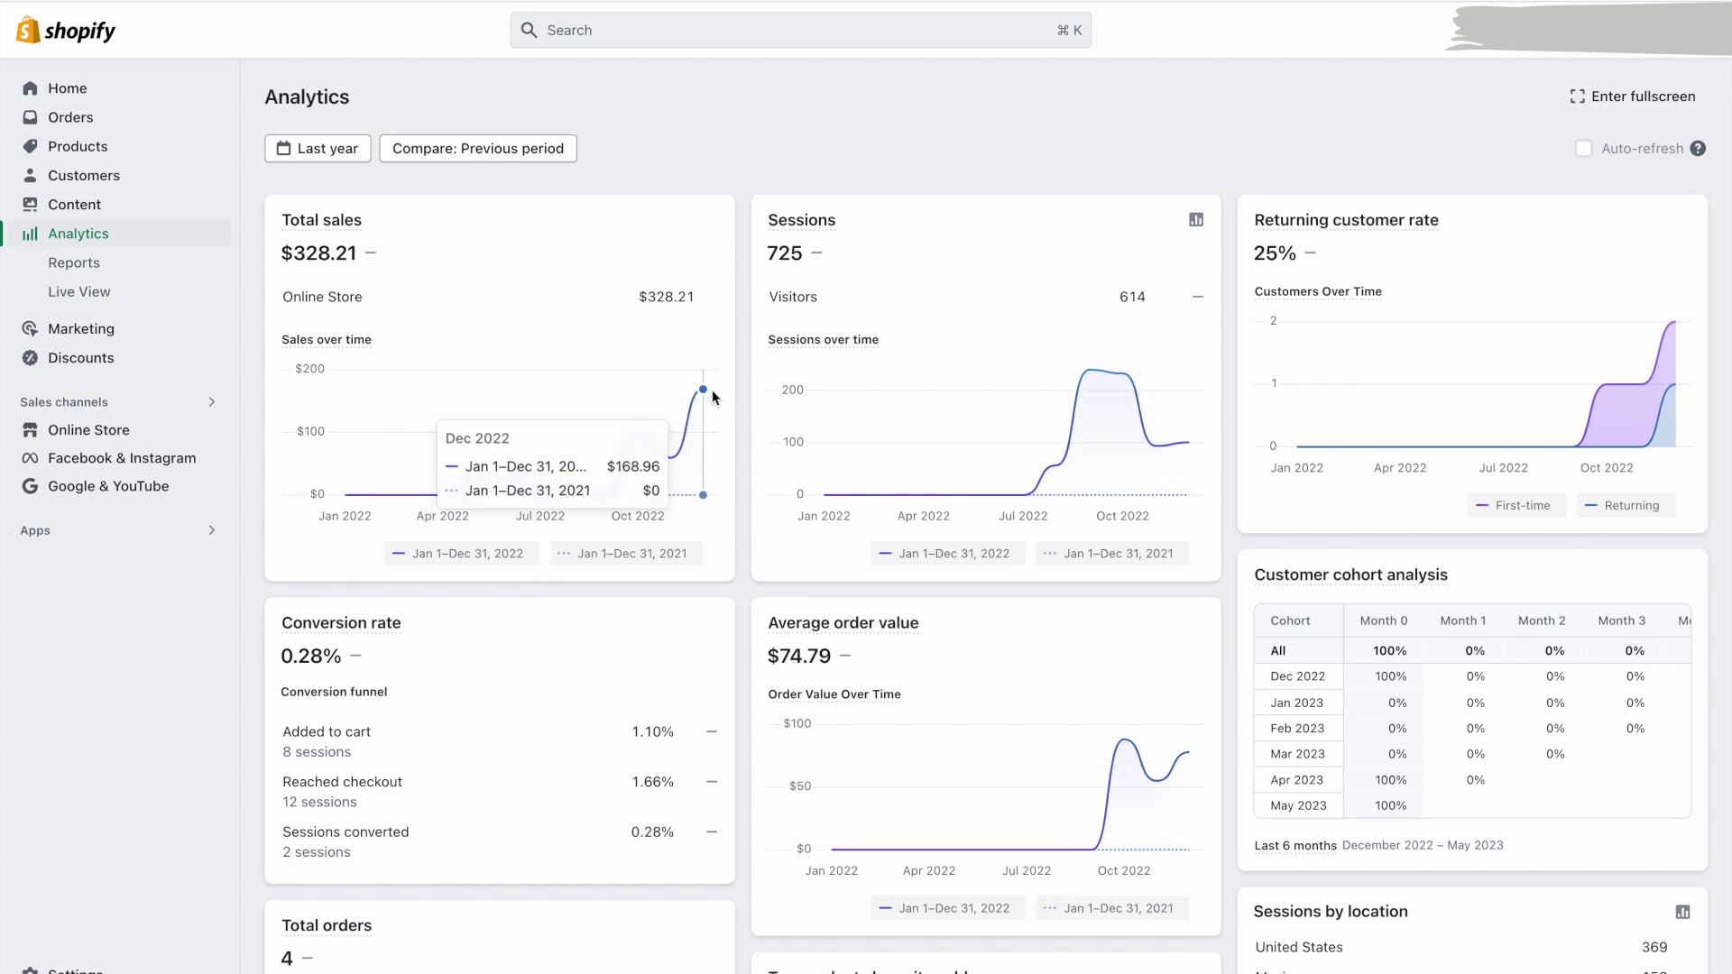
pyautogui.moveTo(1193, 410)
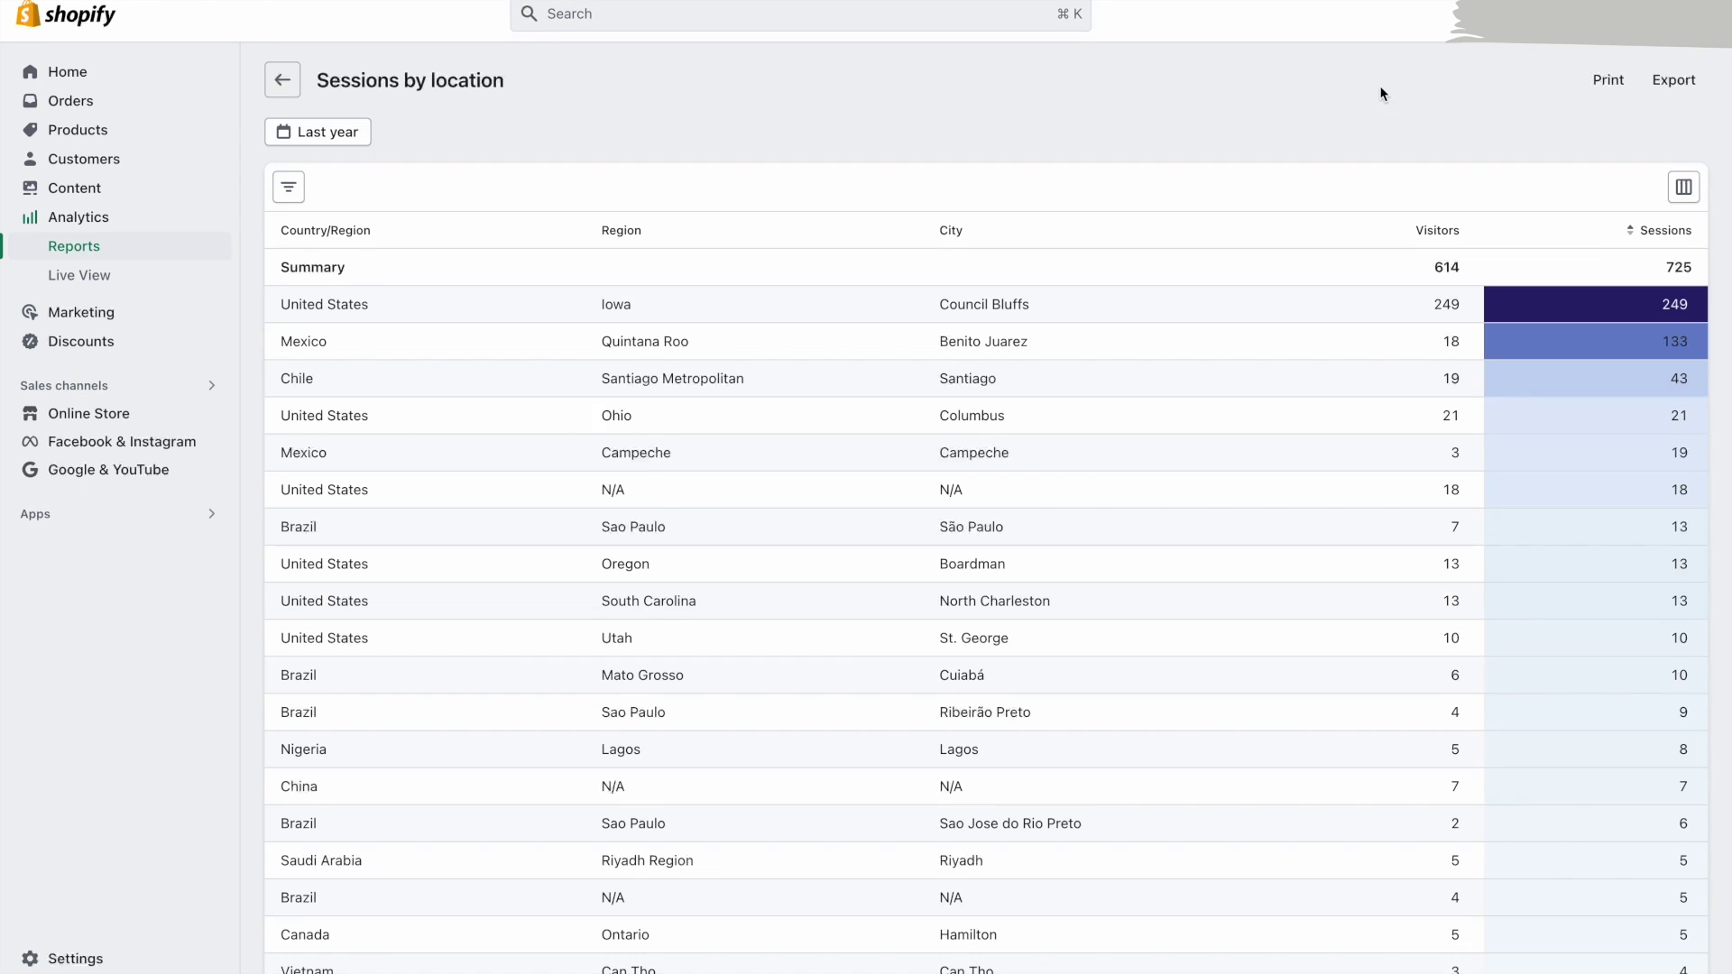
pyautogui.click(1683, 187)
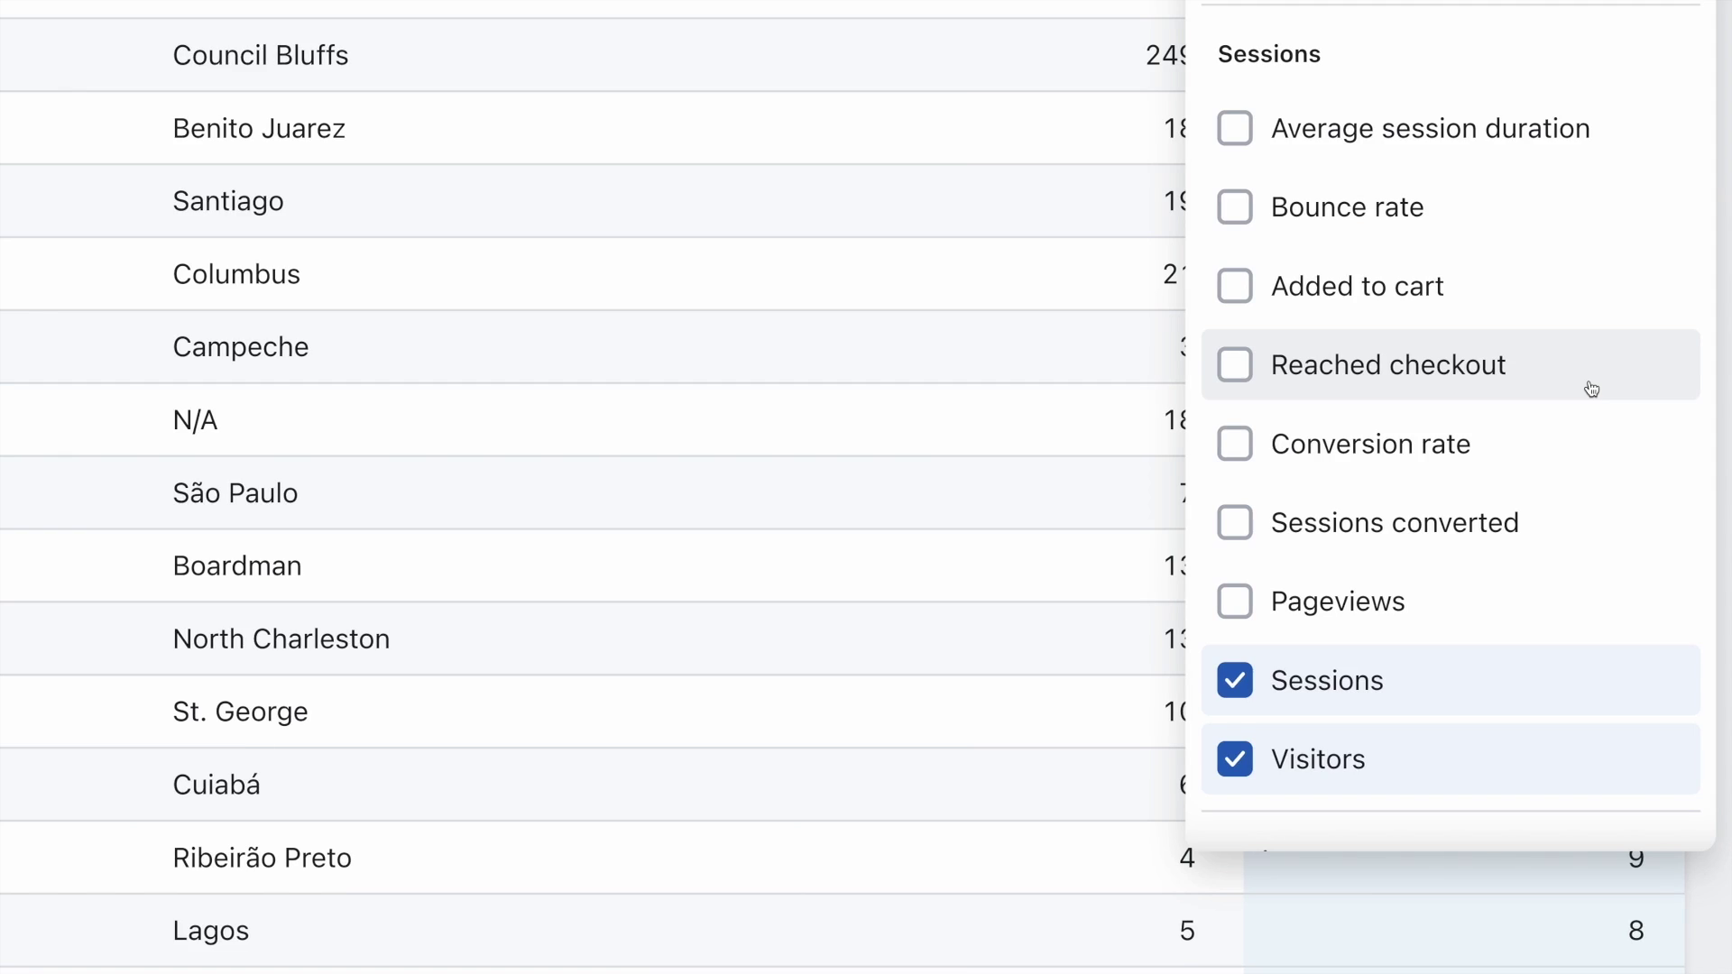
pyautogui.scroll(2, 1592, 389)
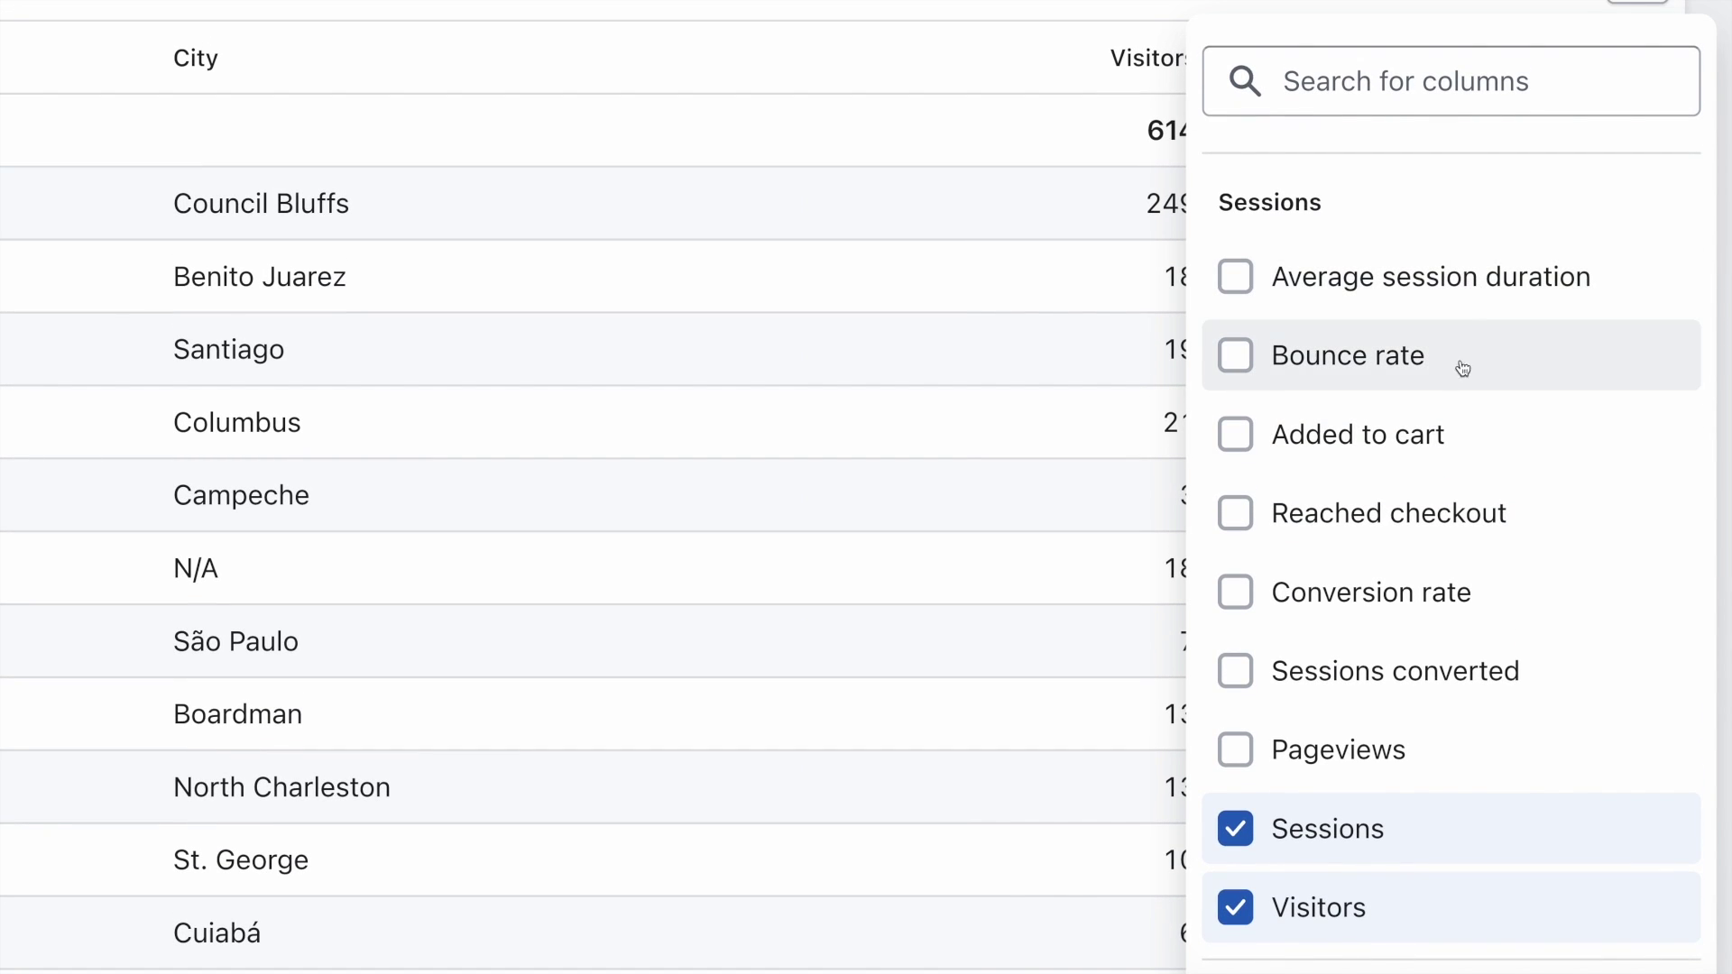
pyautogui.scroll(-10, 1546, 800)
pyautogui.scroll(10, 1547, 800)
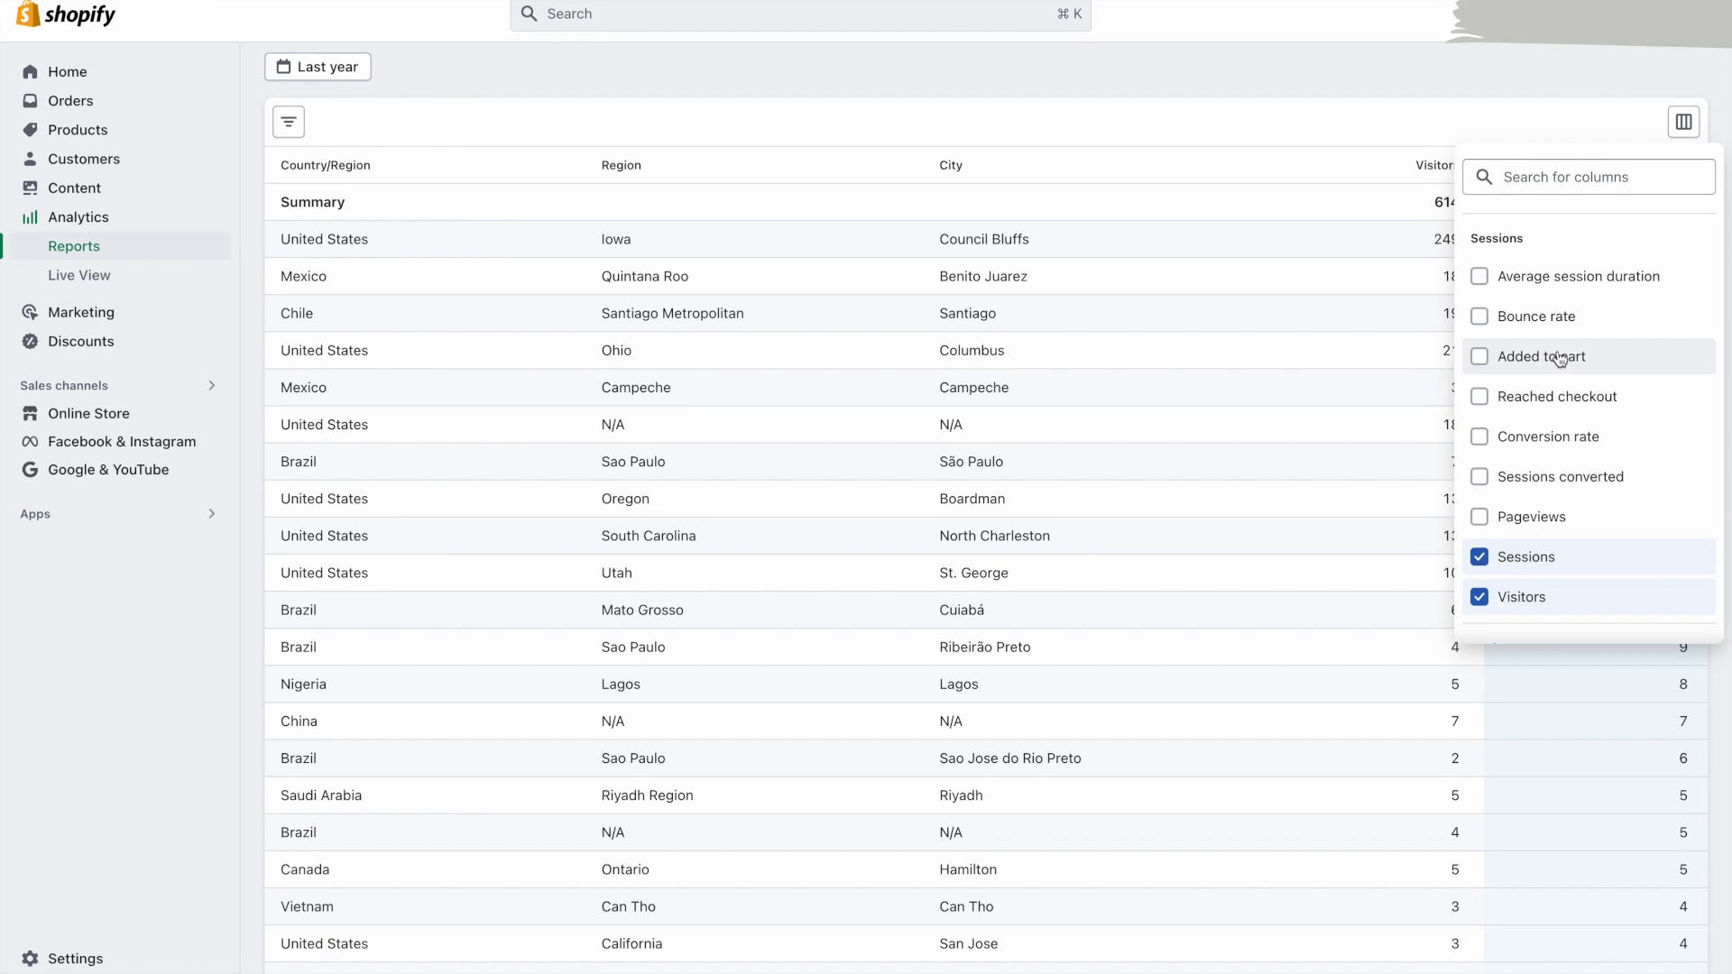
pyautogui.click(1561, 357)
pyautogui.click(1585, 276)
pyautogui.click(1547, 317)
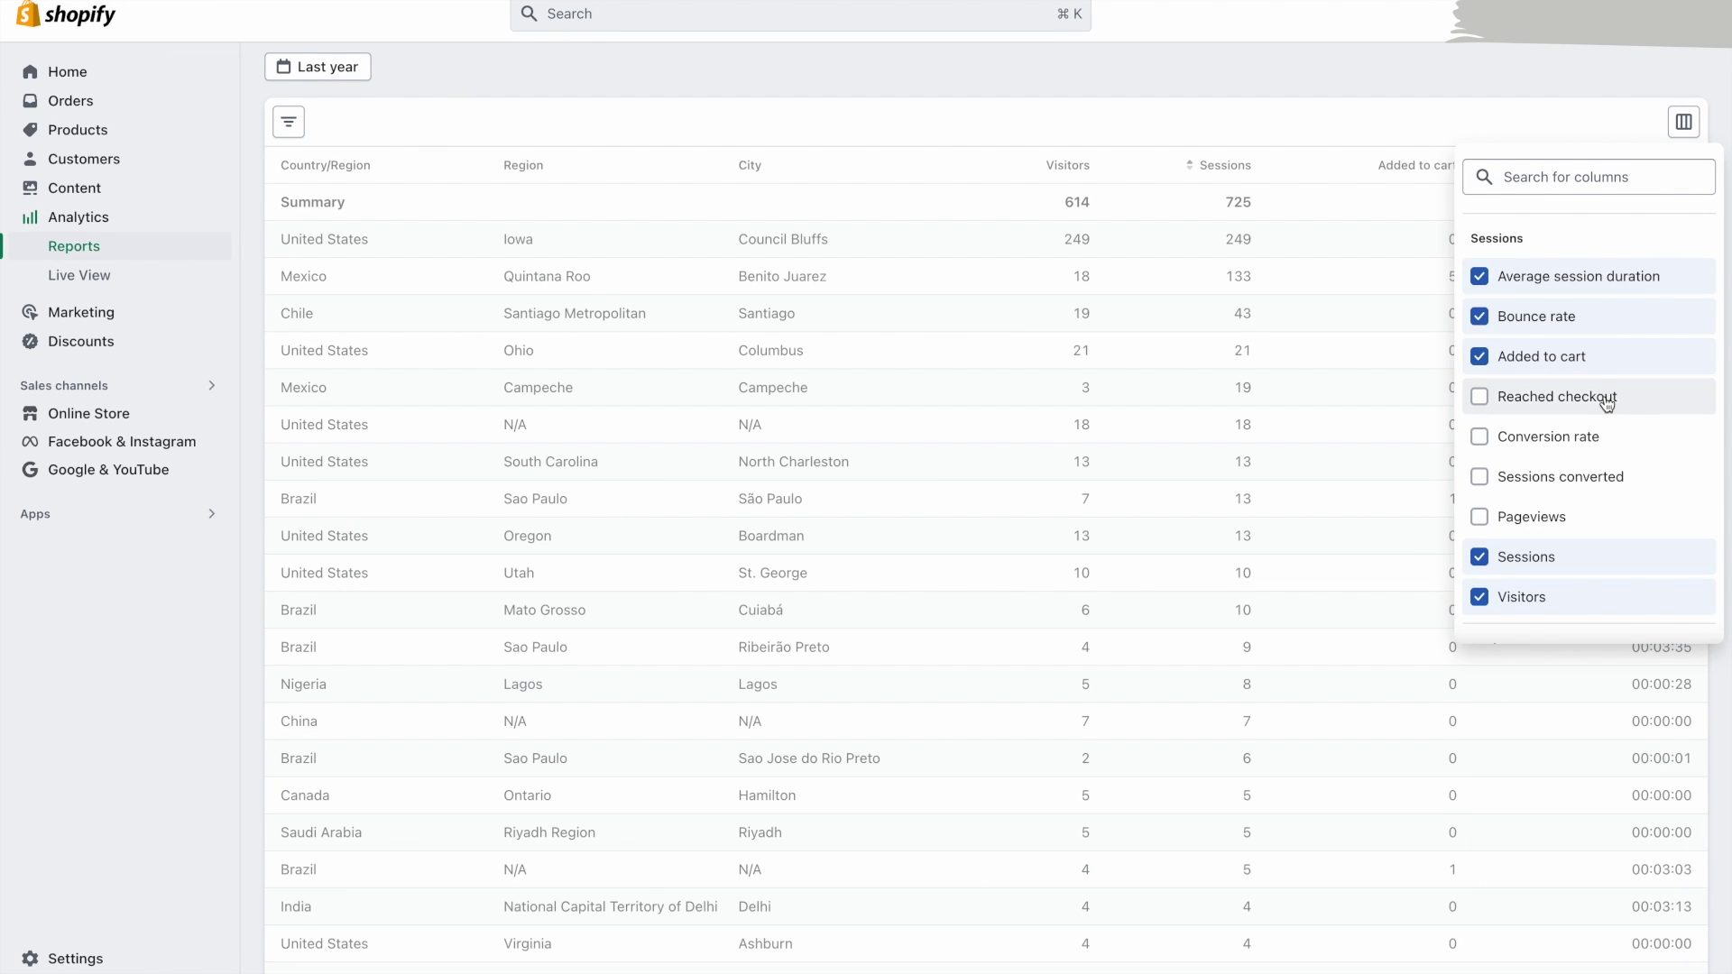
pyautogui.click(1607, 402)
pyautogui.click(1684, 123)
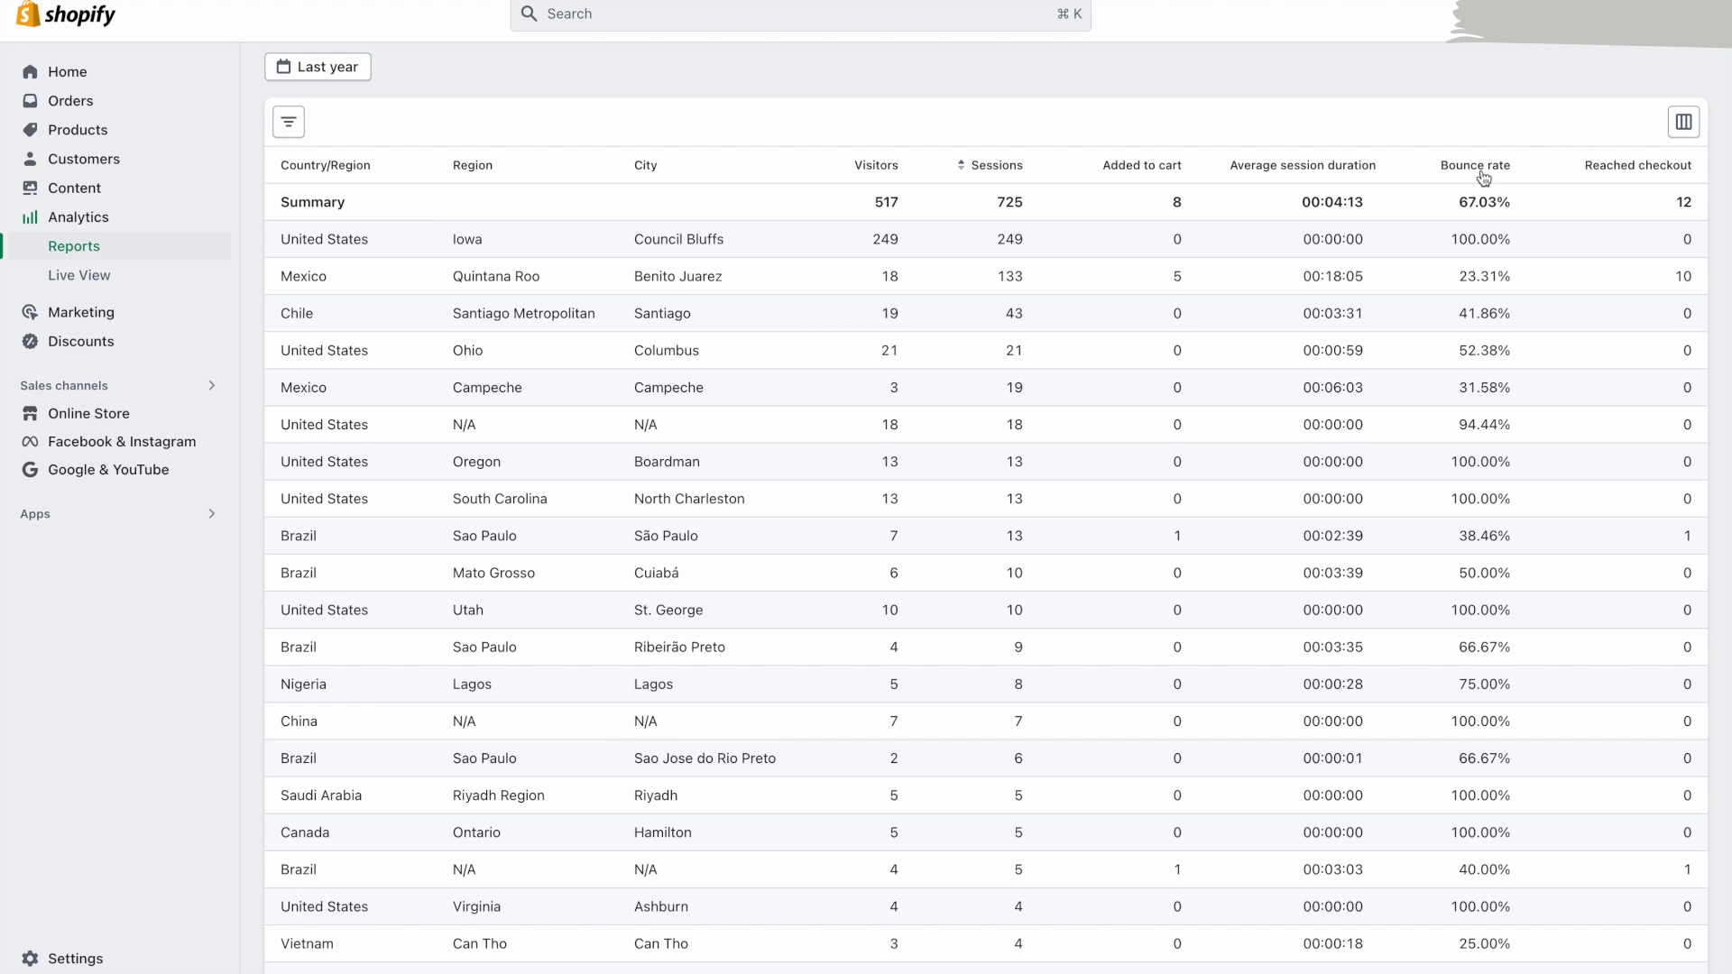
pyautogui.scroll(-20, 1380, 263)
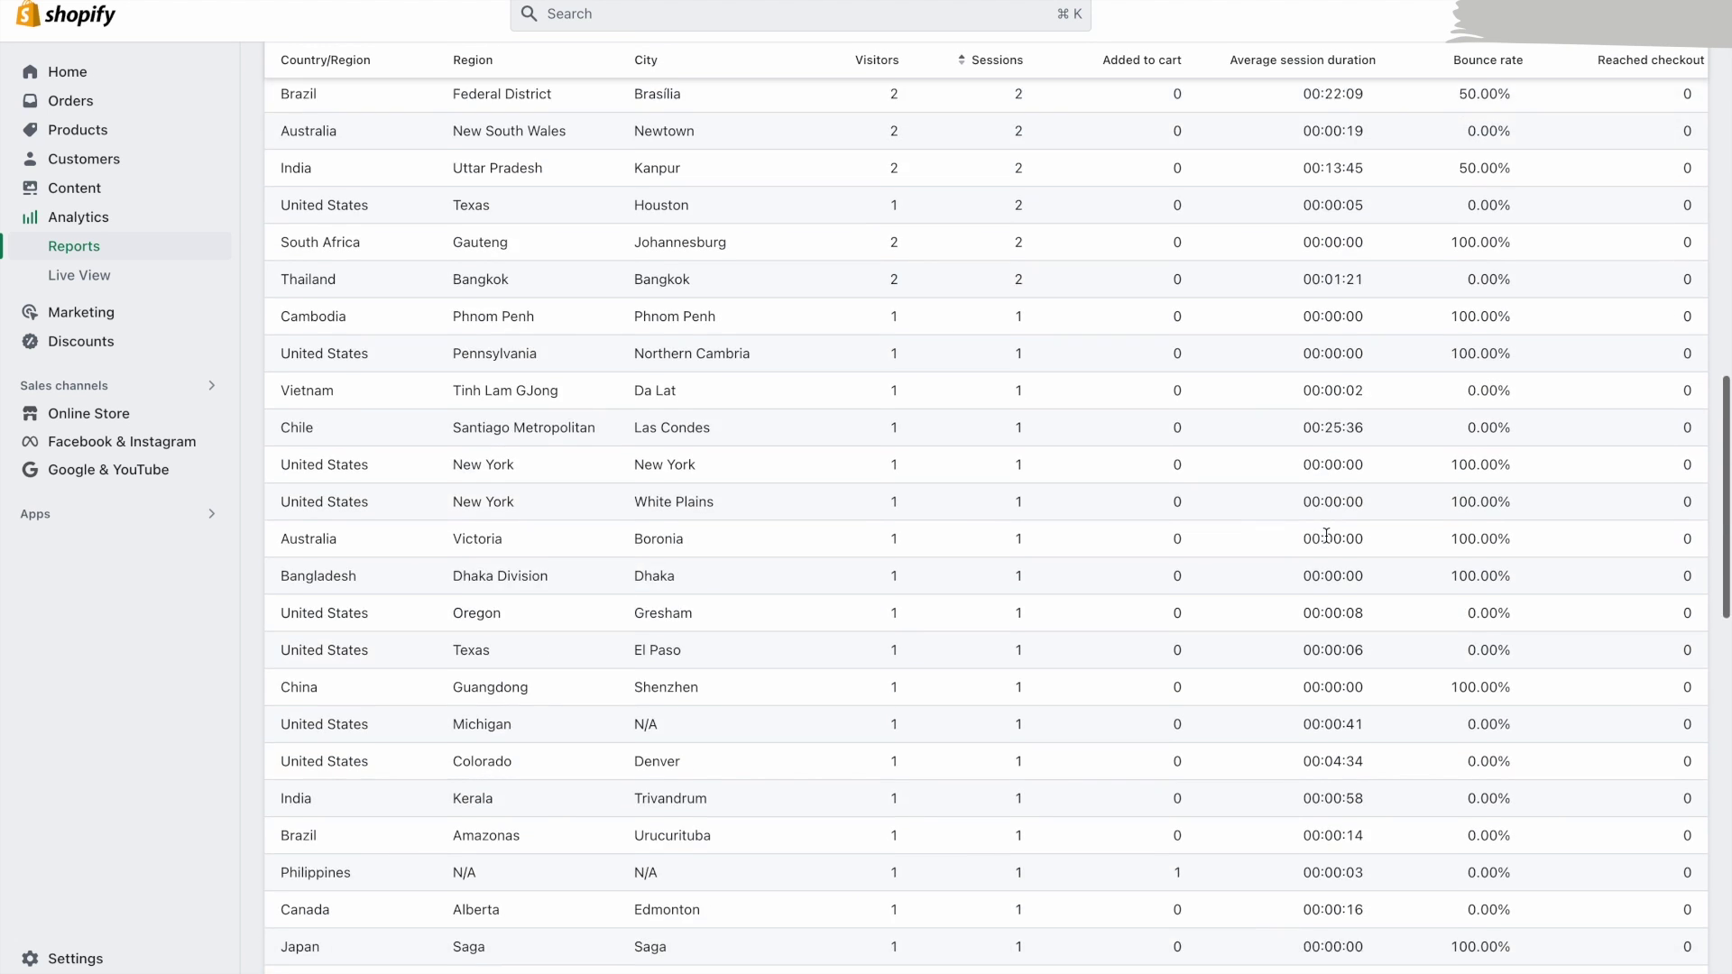
pyautogui.scroll(-4, 1326, 541)
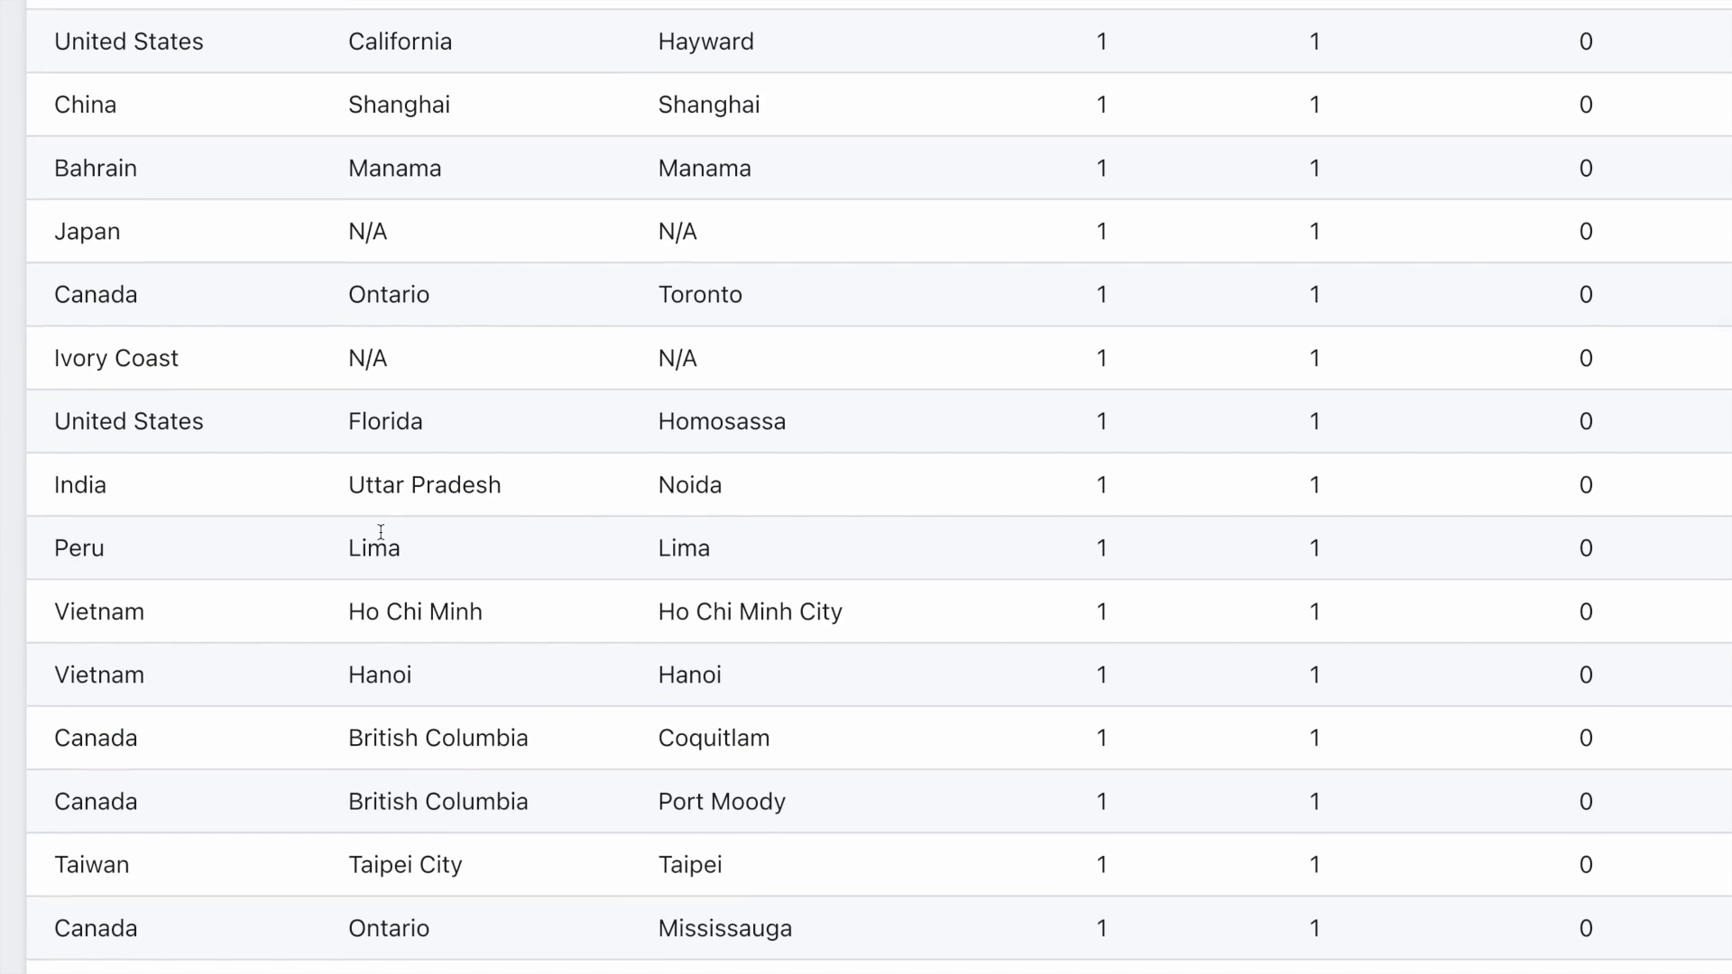
pyautogui.scroll(2, 381, 531)
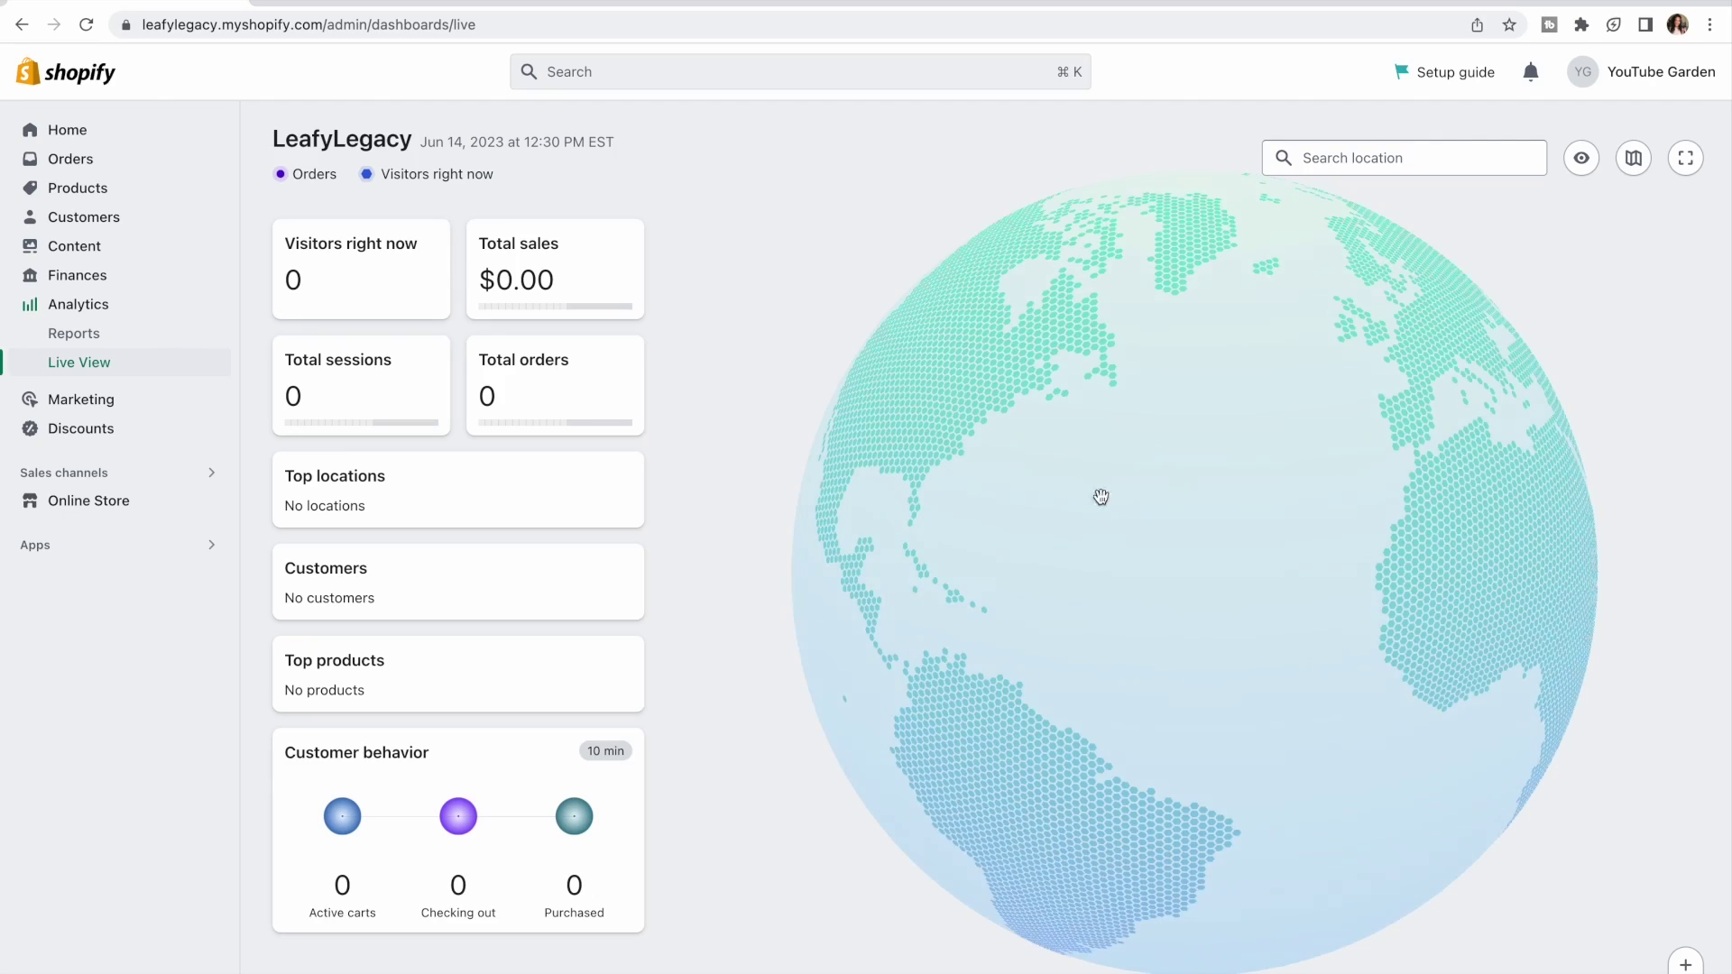
# - Spin the Live View globe from North America to Europe, Africa and Australia, then go to Marketing
pyautogui.moveTo(1098, 496); pyautogui.dragTo(1098, 556)
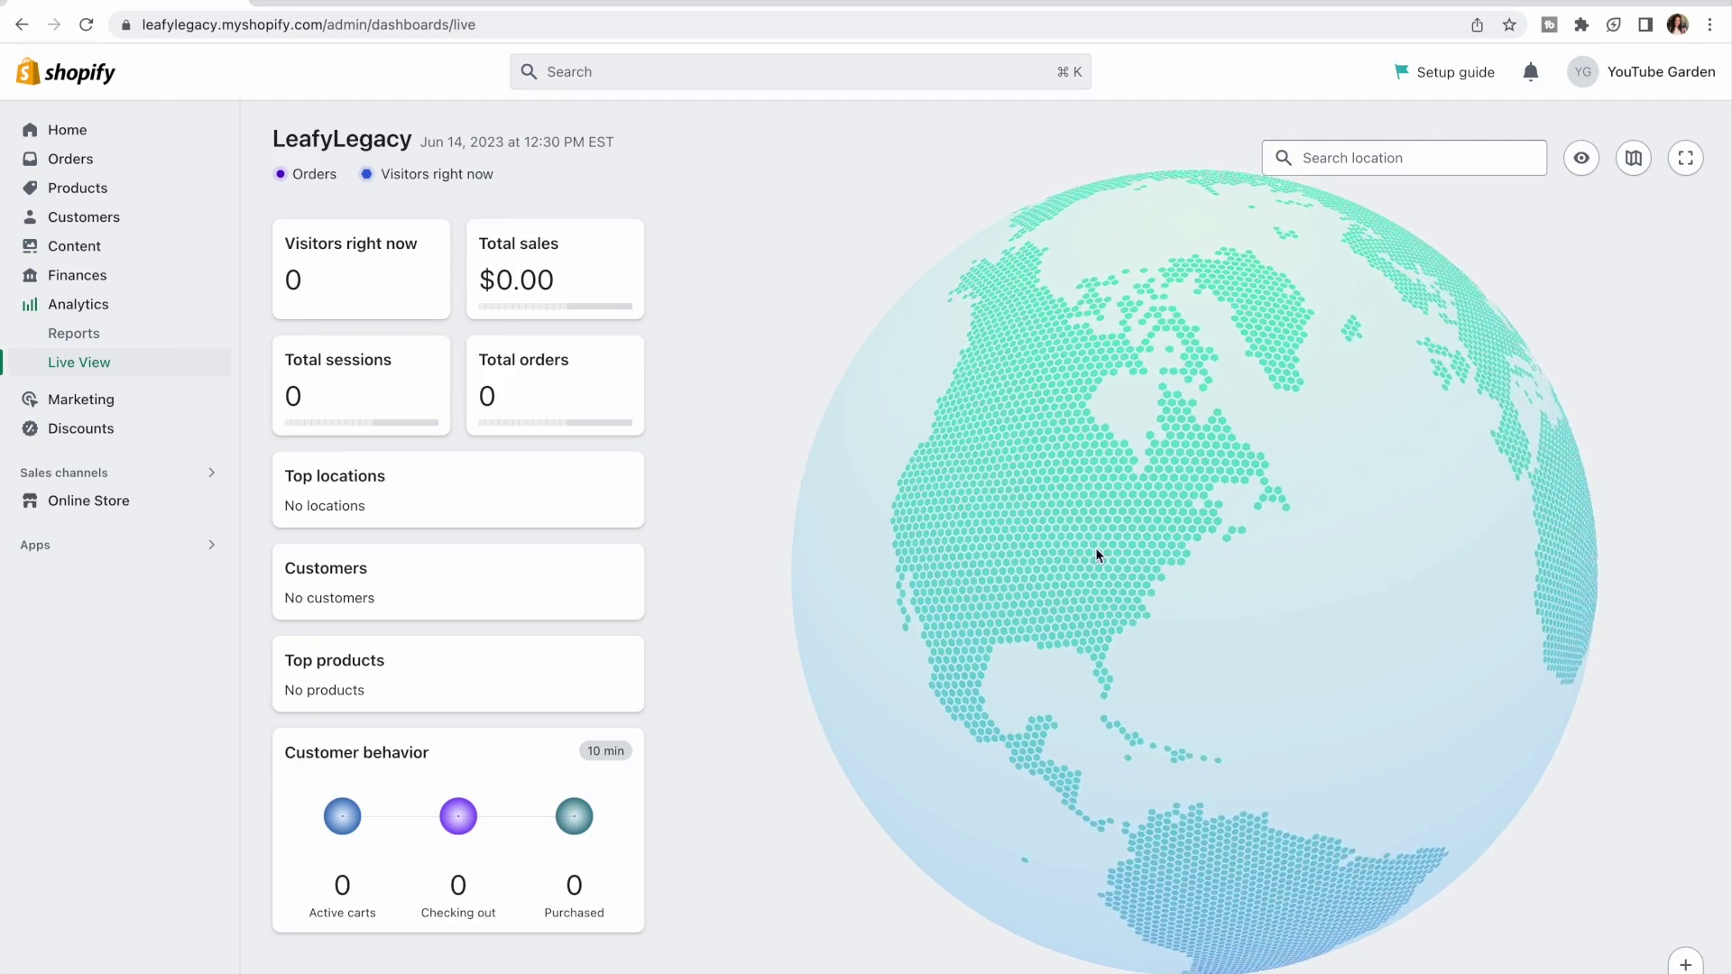
pyautogui.moveTo(1416, 572); pyautogui.dragTo(1229, 442)
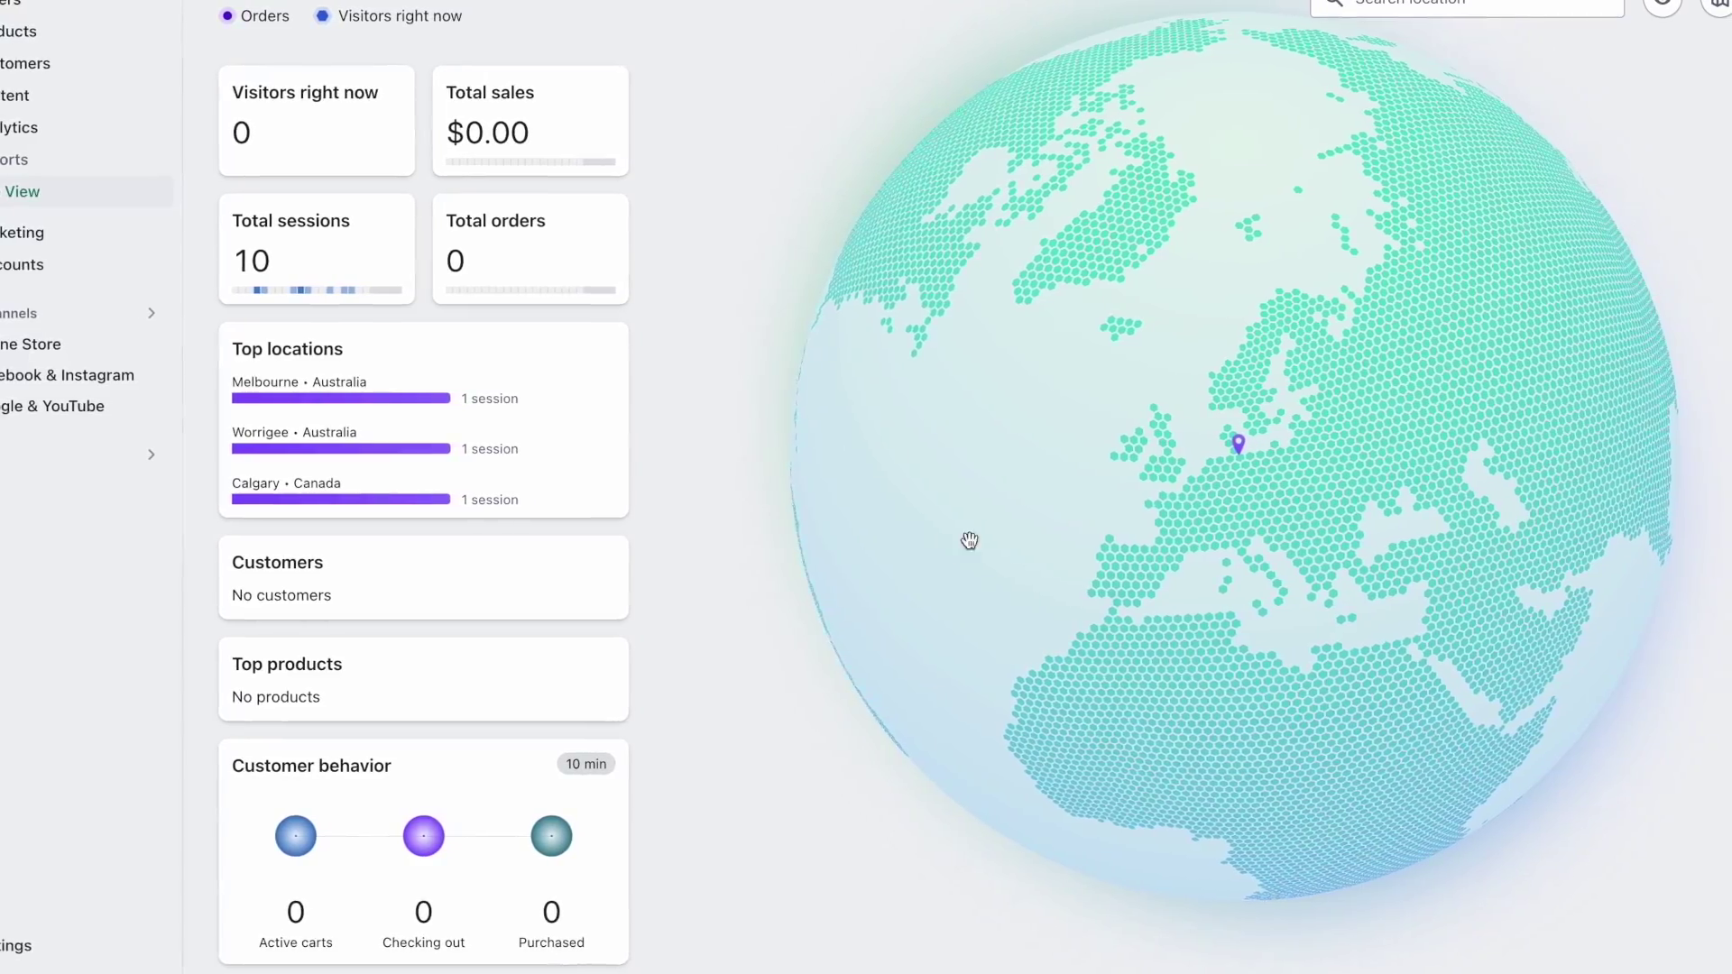
pyautogui.moveTo(985, 542); pyautogui.dragTo(1037, 406)
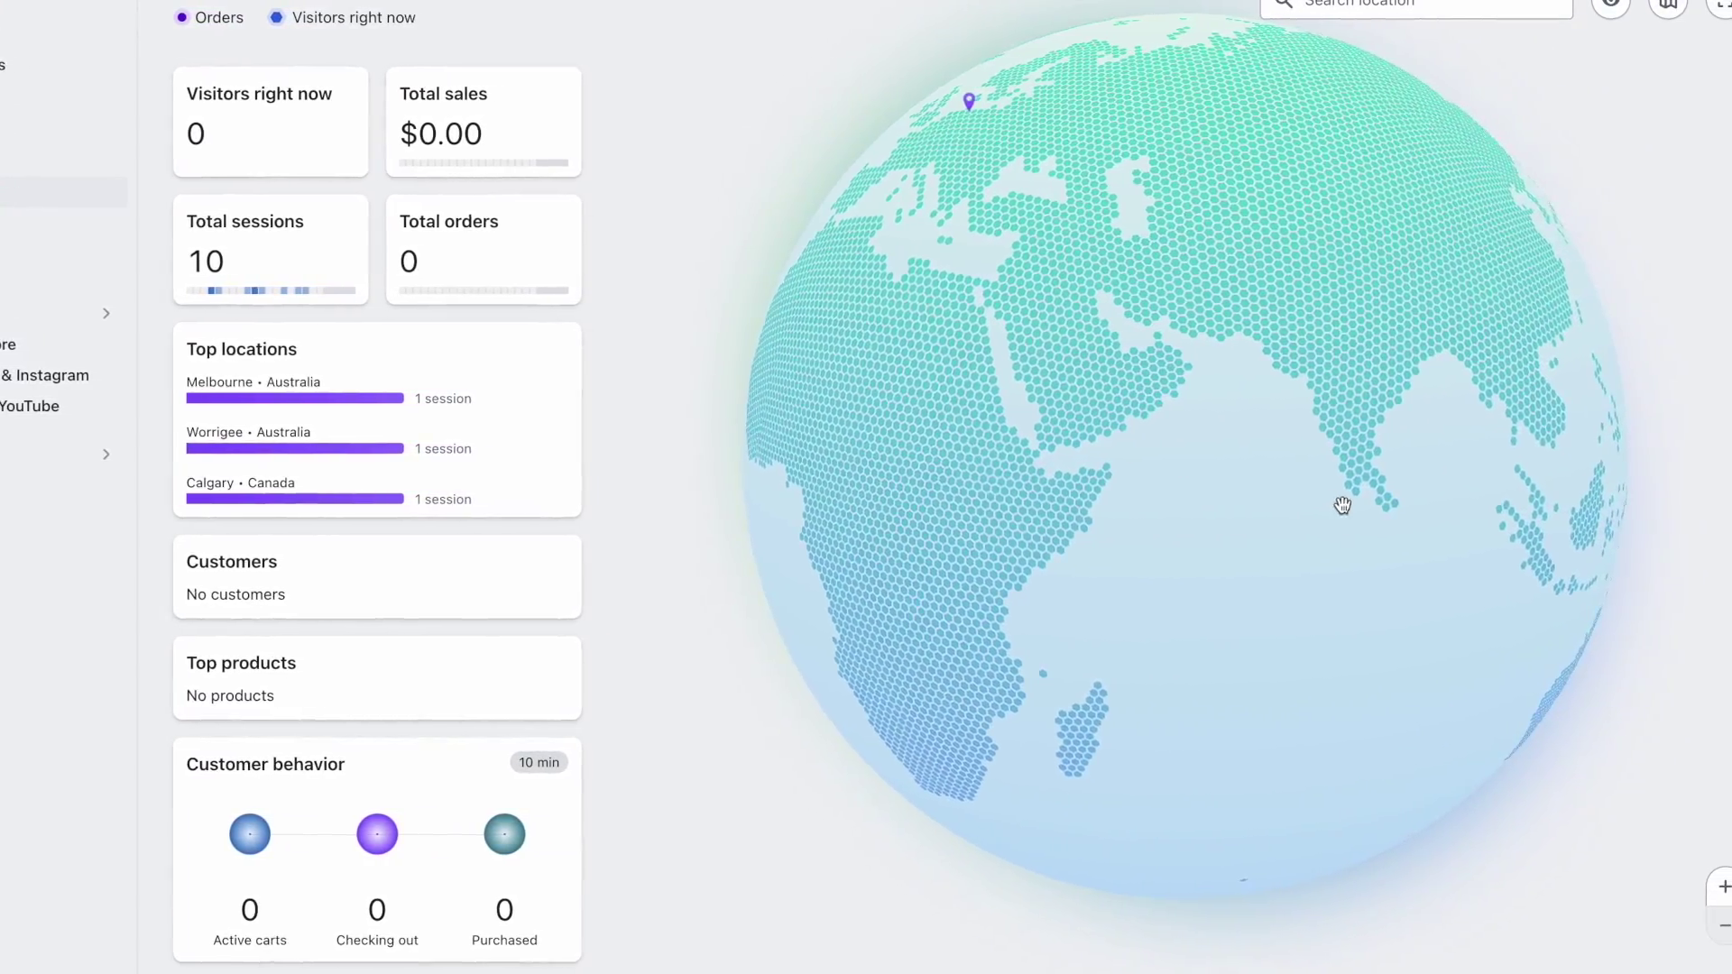
pyautogui.moveTo(1341, 503); pyautogui.dragTo(1036, 364)
pyautogui.moveTo(1304, 483); pyautogui.dragTo(1175, 437)
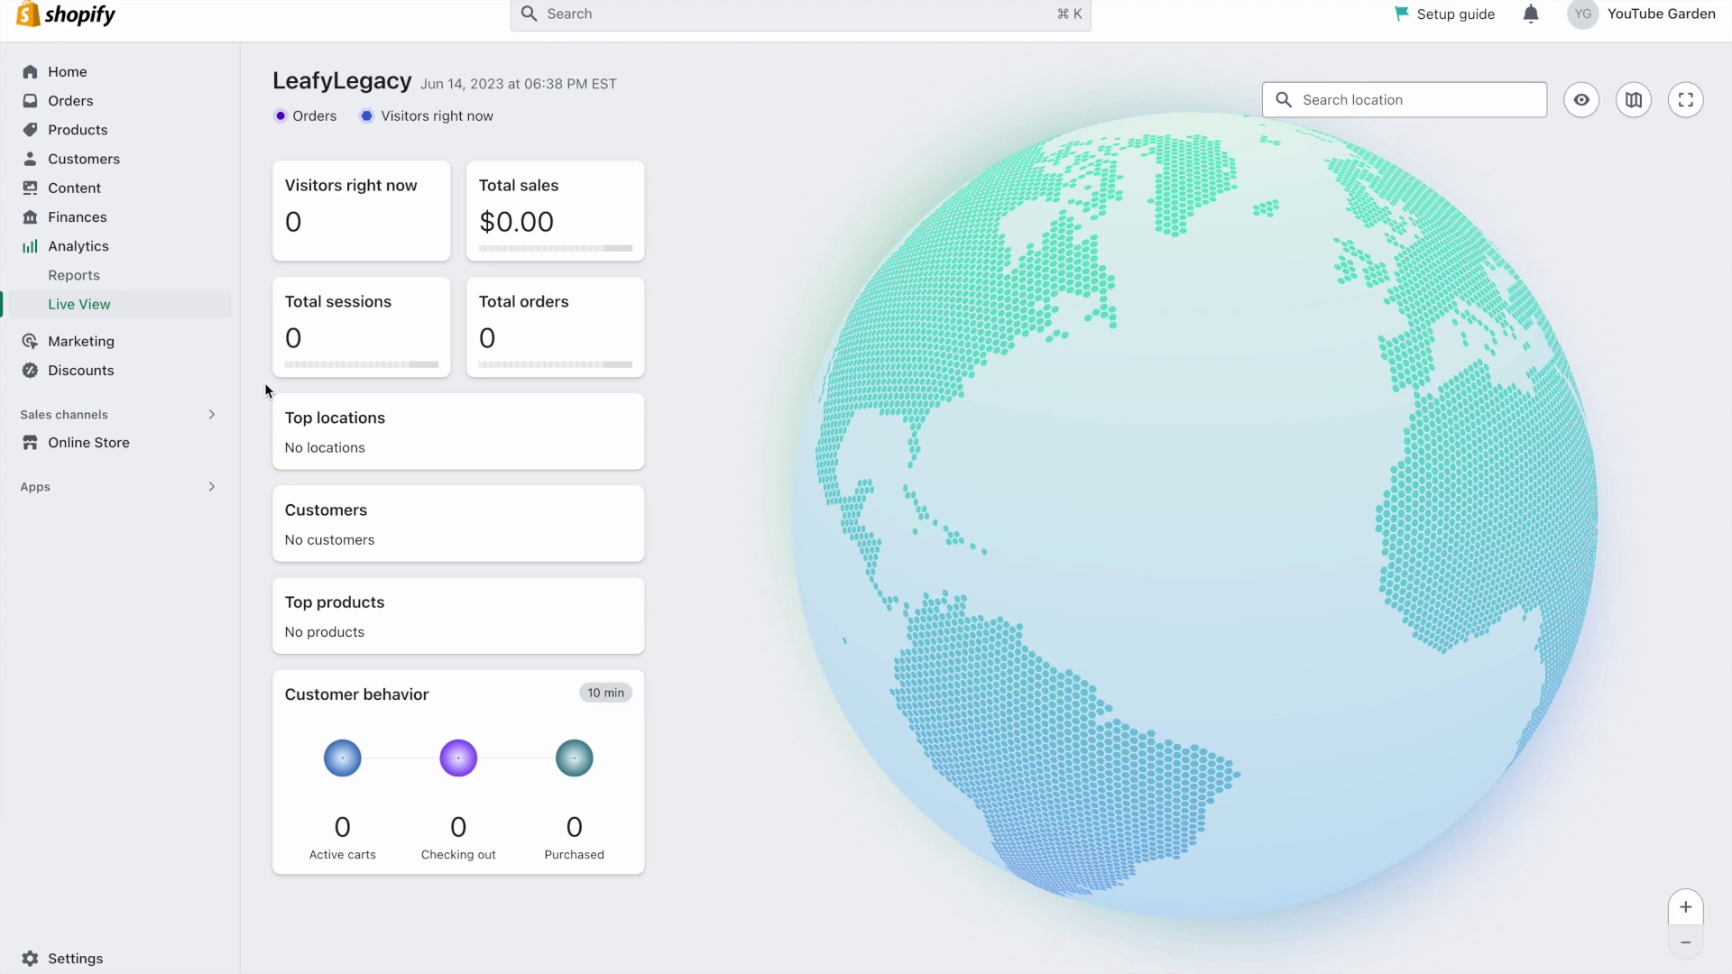
pyautogui.click(77, 349)
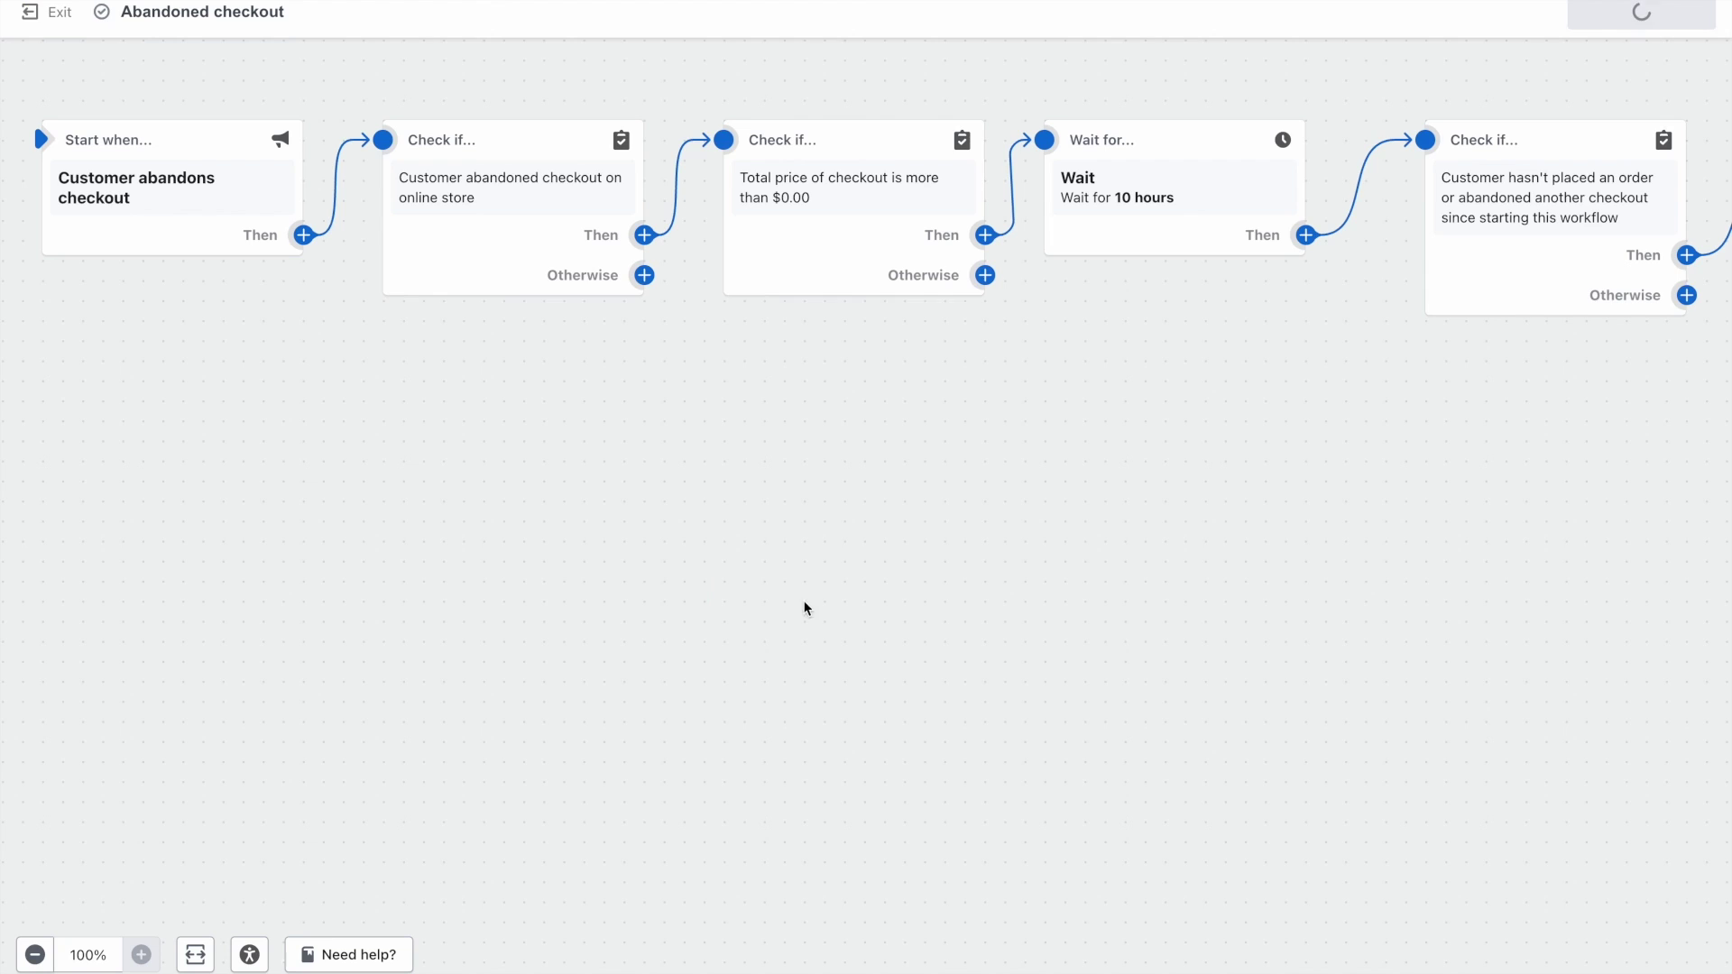
# - Pick the Celebration discount email template and start a new marketing campaign
pyautogui.hscroll(10, 803, 607)
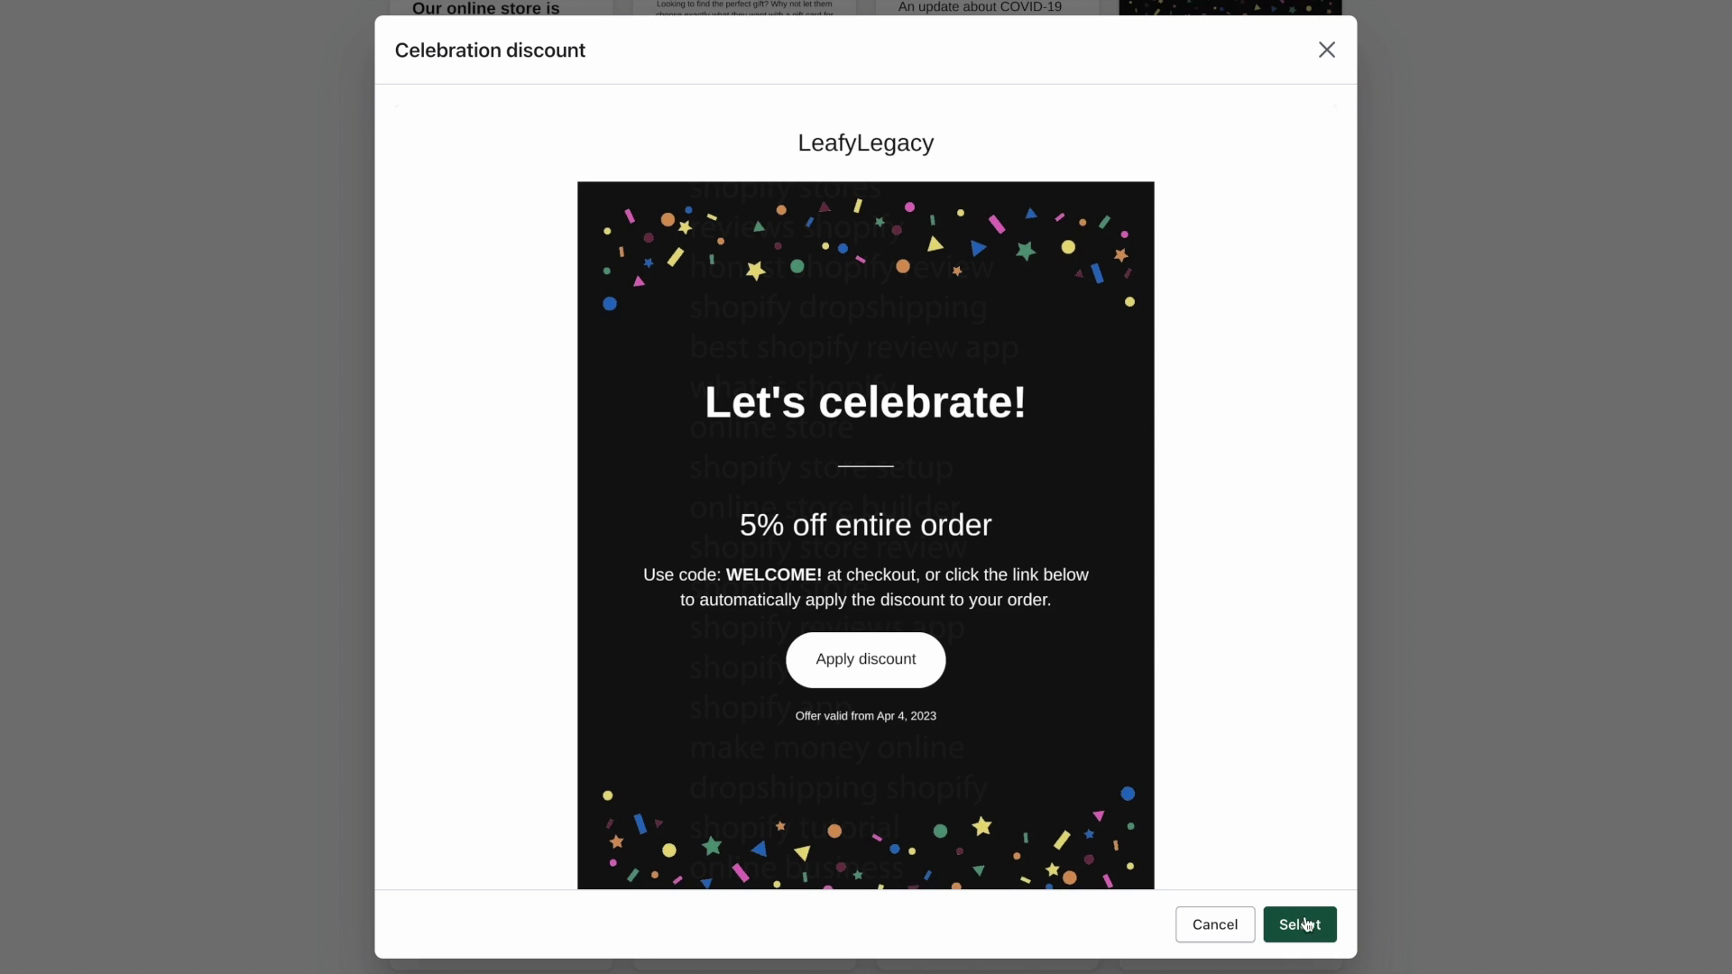
pyautogui.click(1304, 925)
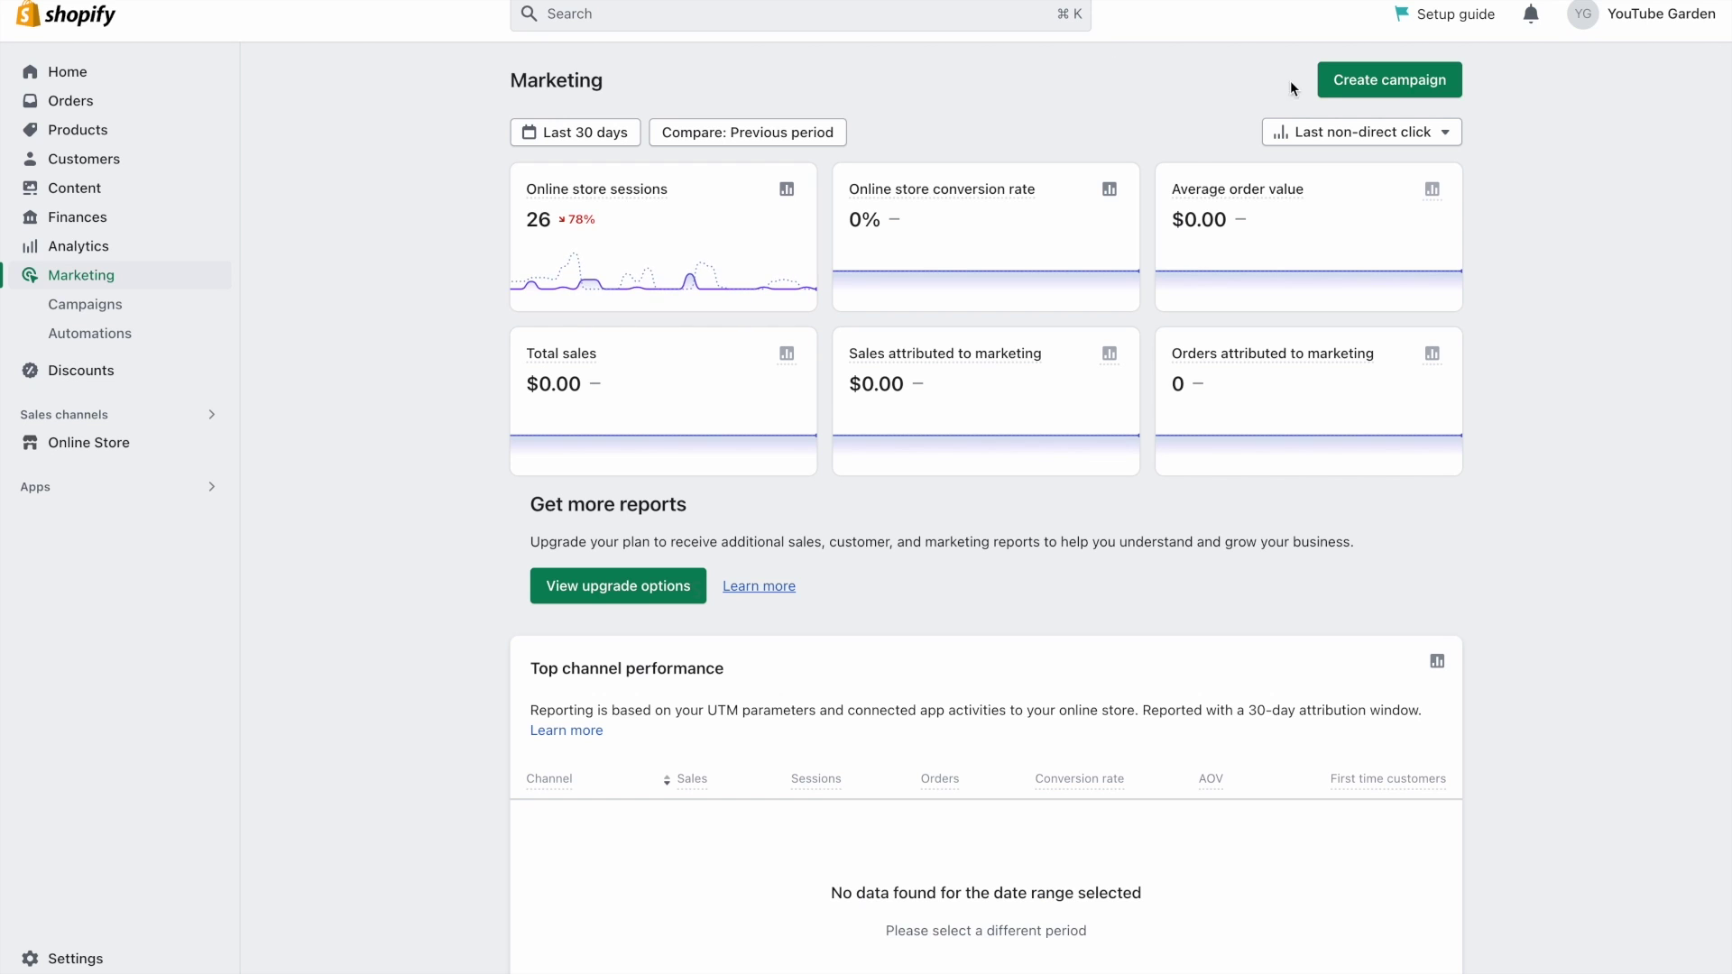
pyautogui.click(1381, 80)
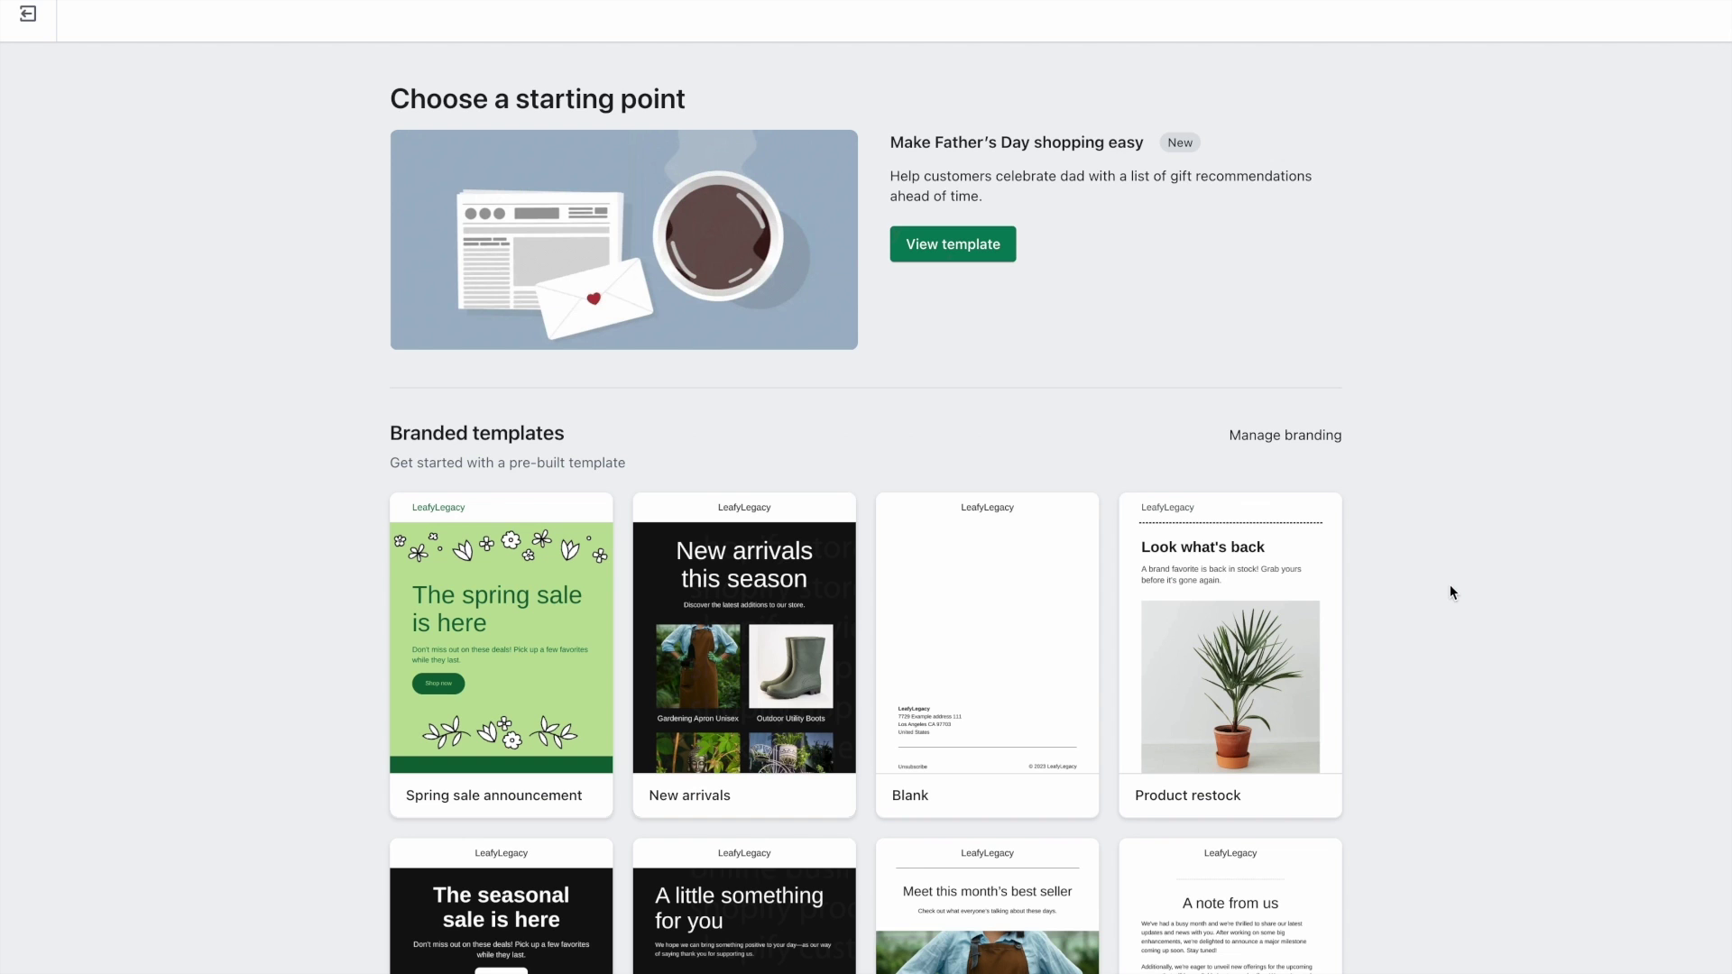
# - Open the Abandoned checkout automation, with its 12-hour wait before the 'You left items at checkout' email
pyautogui.scroll(-3, 1449, 585)
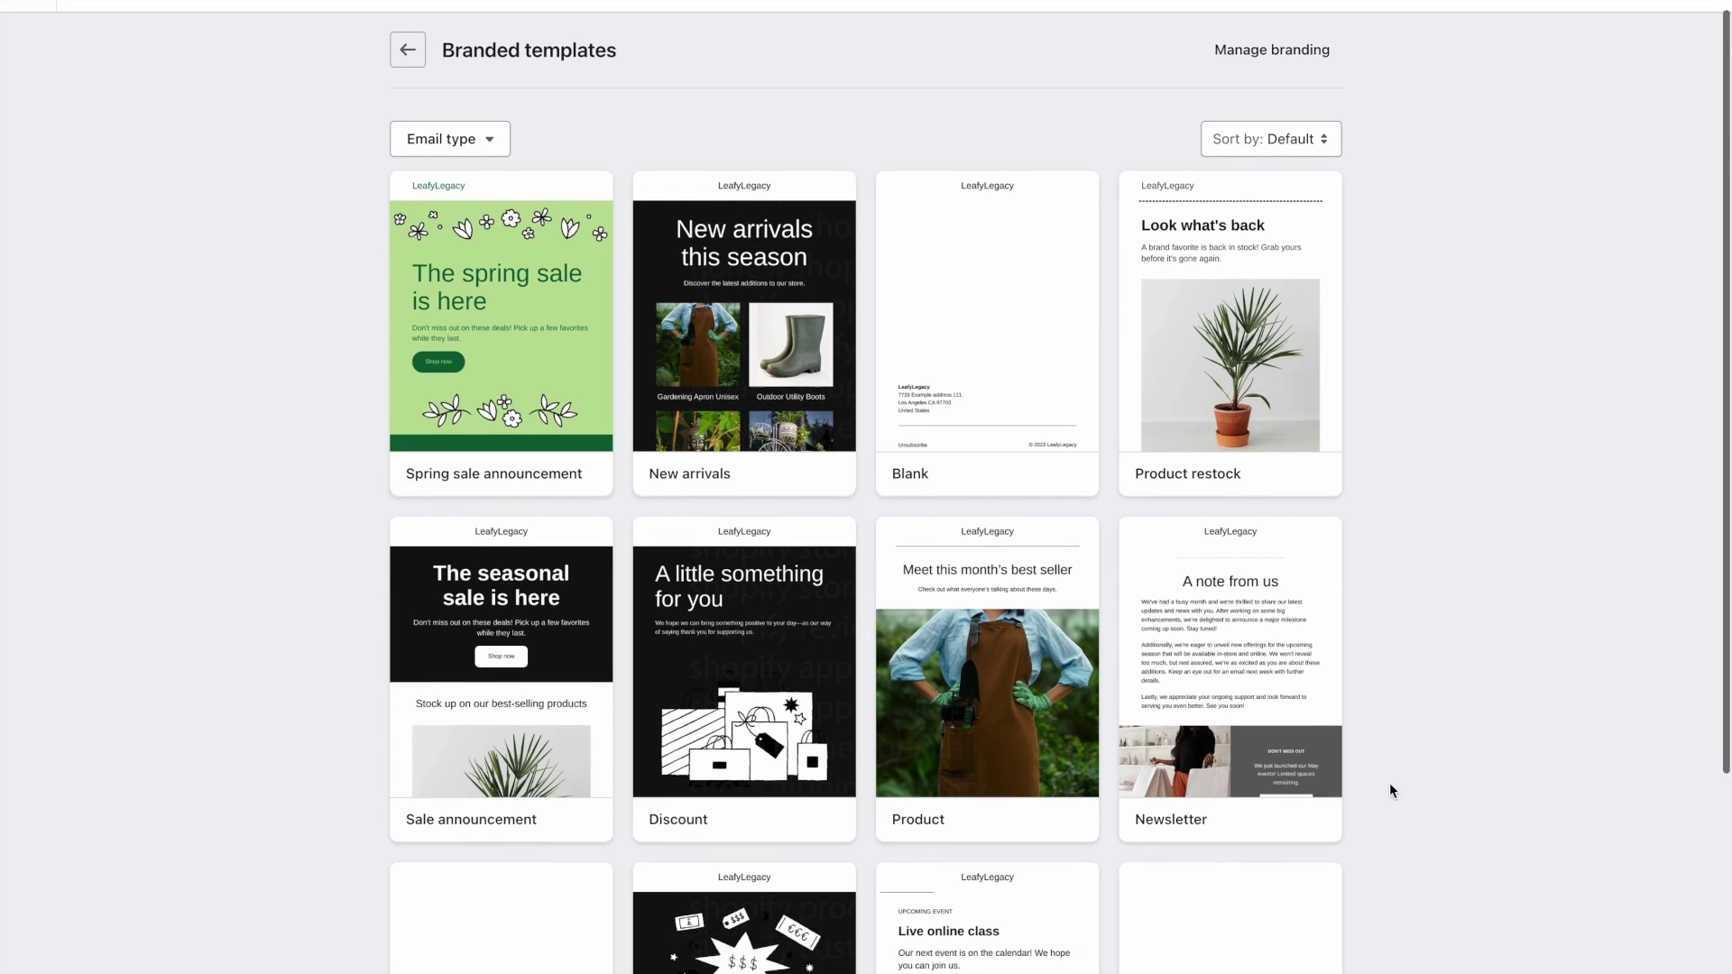
pyautogui.scroll(-3, 1392, 789)
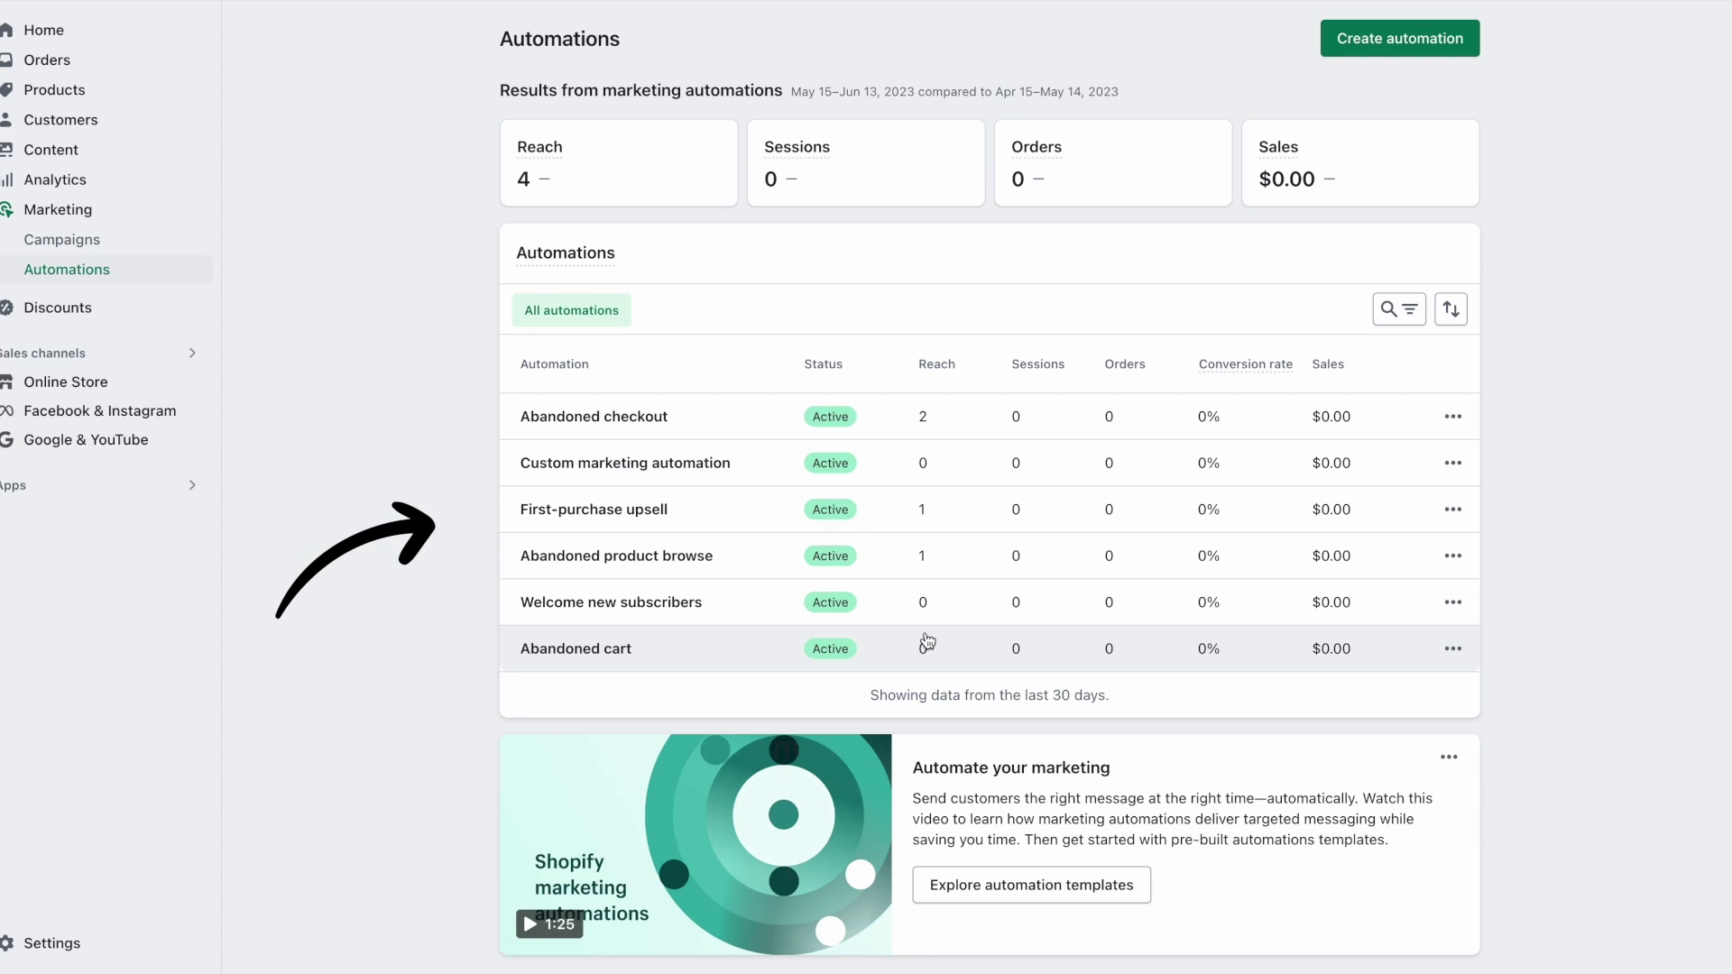
pyautogui.click(992, 437)
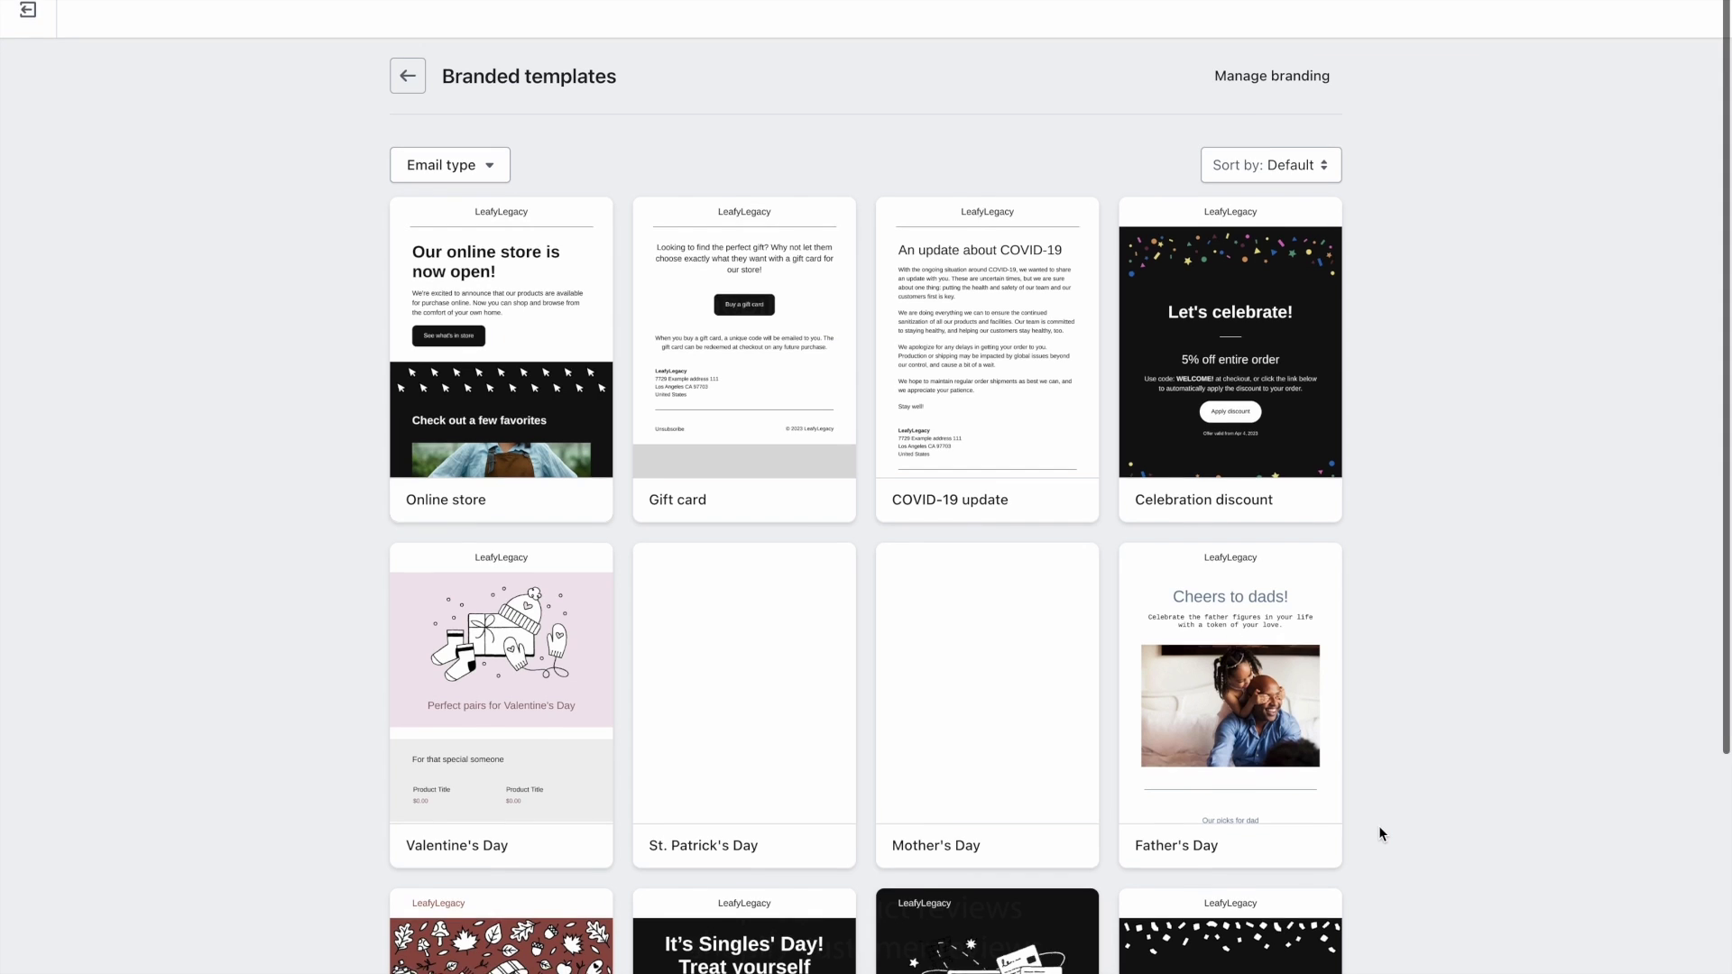
# - Preview the Celebration discount template and retype 'celebrate!' in the Let's celebrate! heading
pyautogui.scroll(-5, 1379, 826)
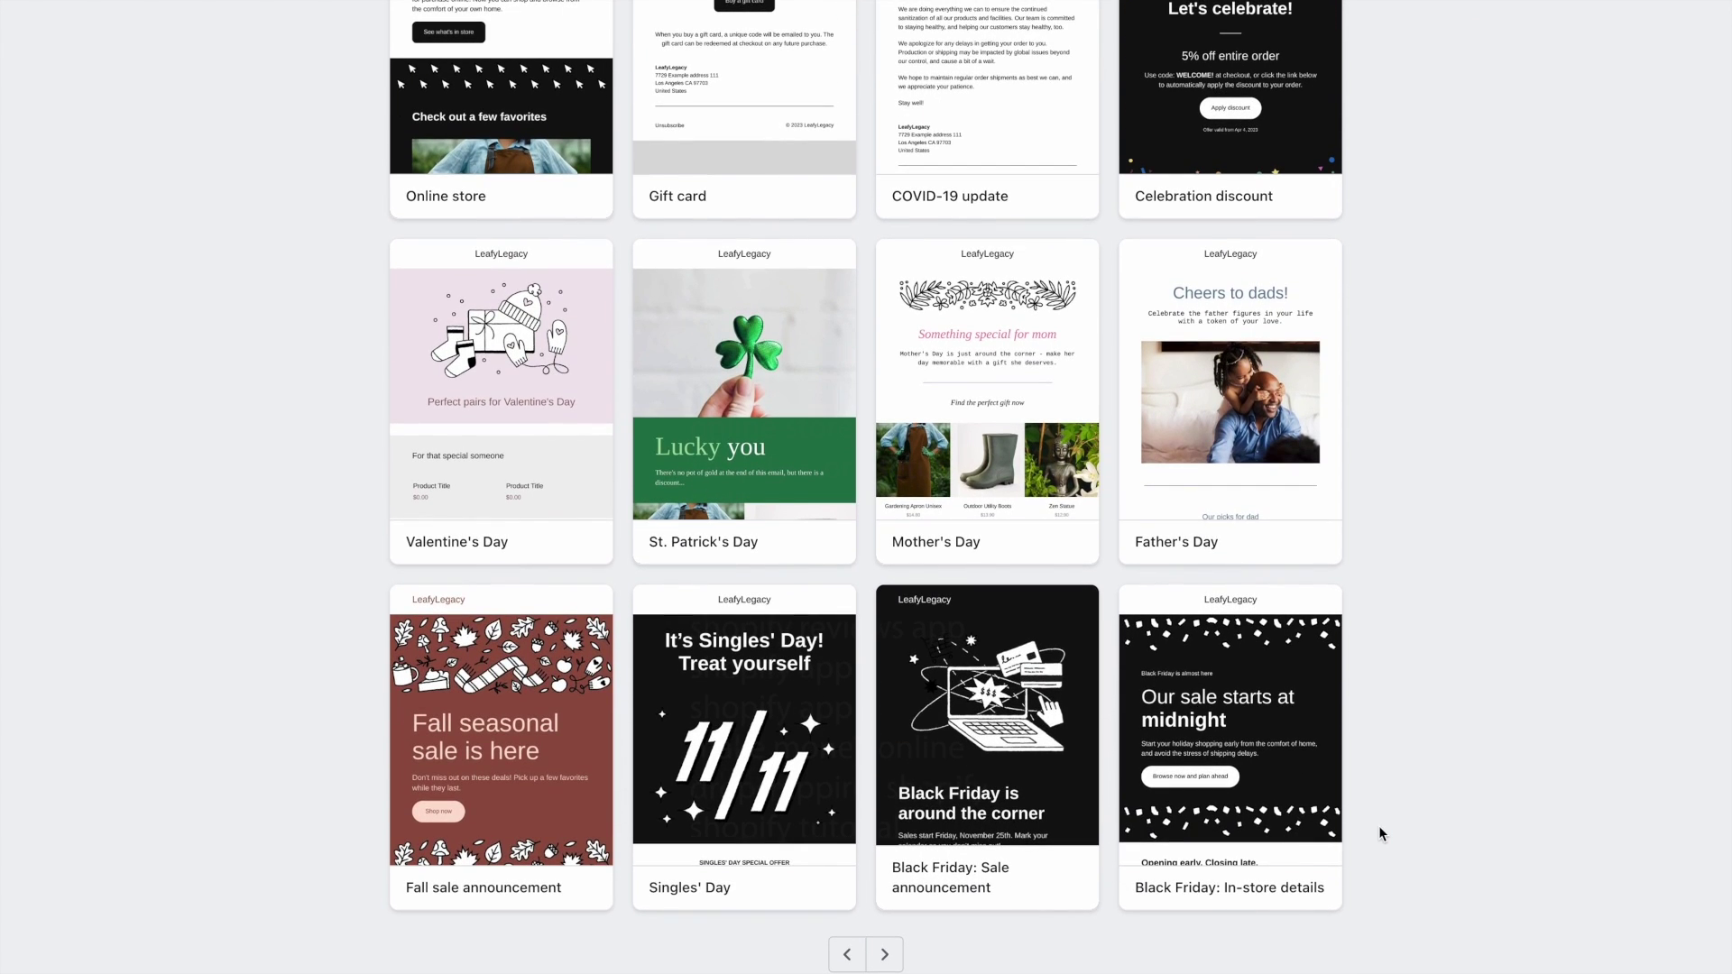
pyautogui.scroll(1, 1379, 826)
pyautogui.click(1230, 180)
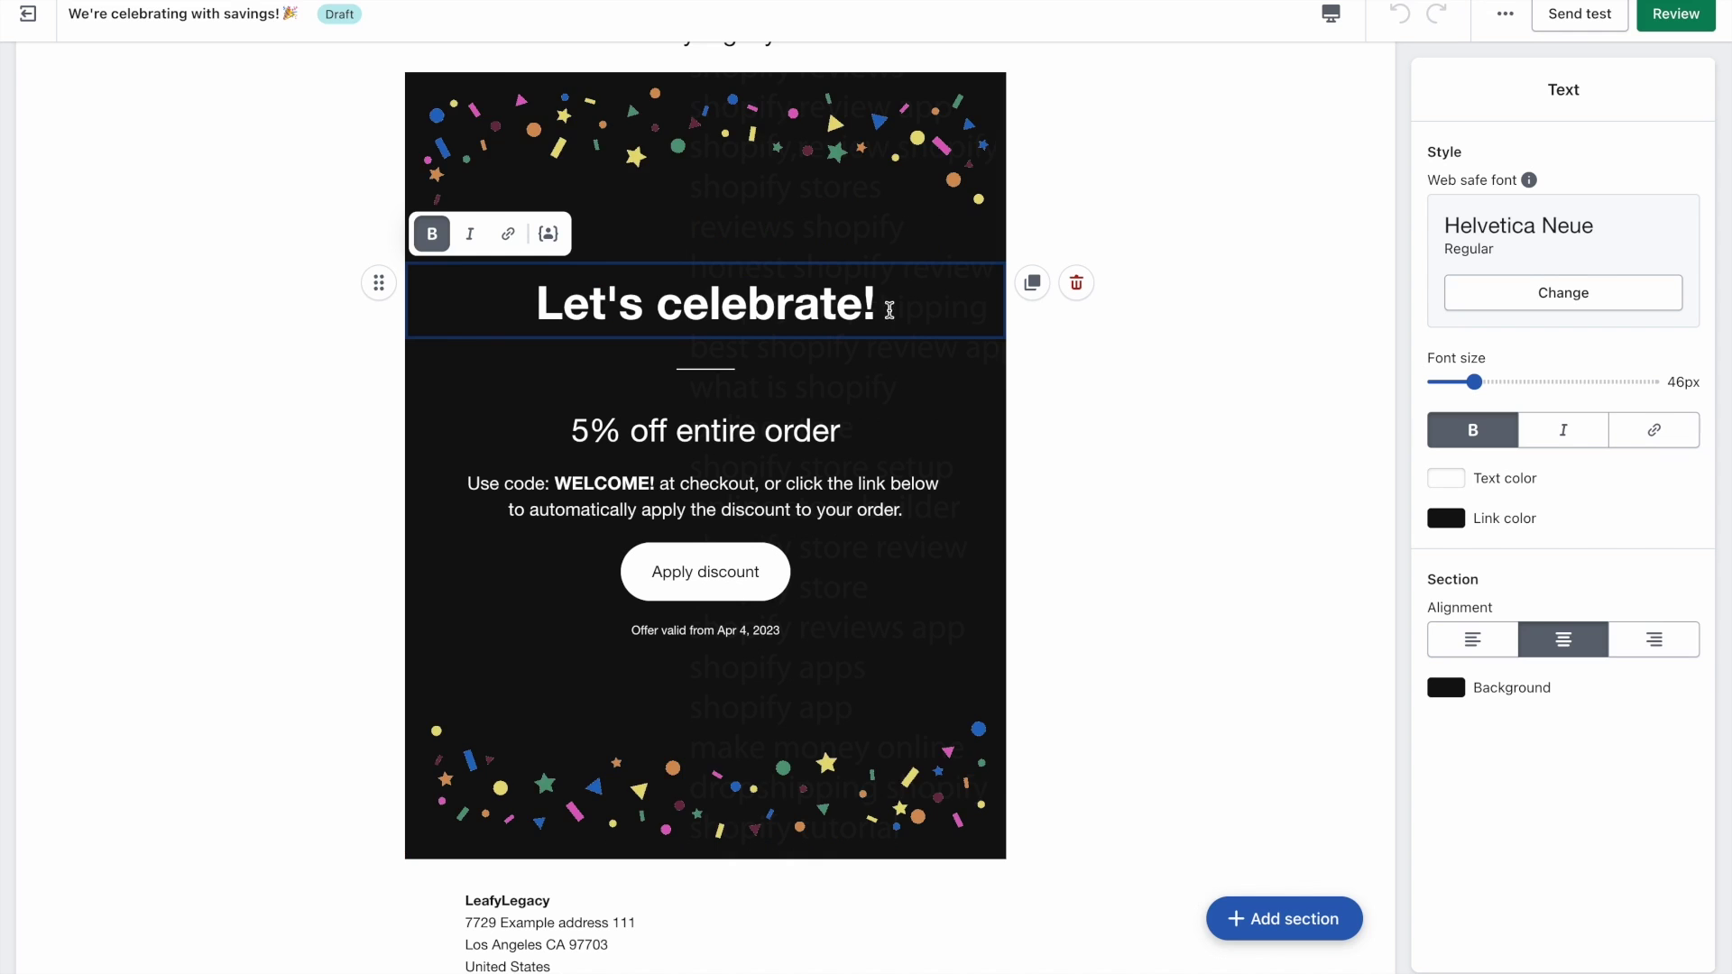
pyautogui.moveTo(886, 305); pyautogui.dragTo(665, 305)
pyautogui.write('celebrat')
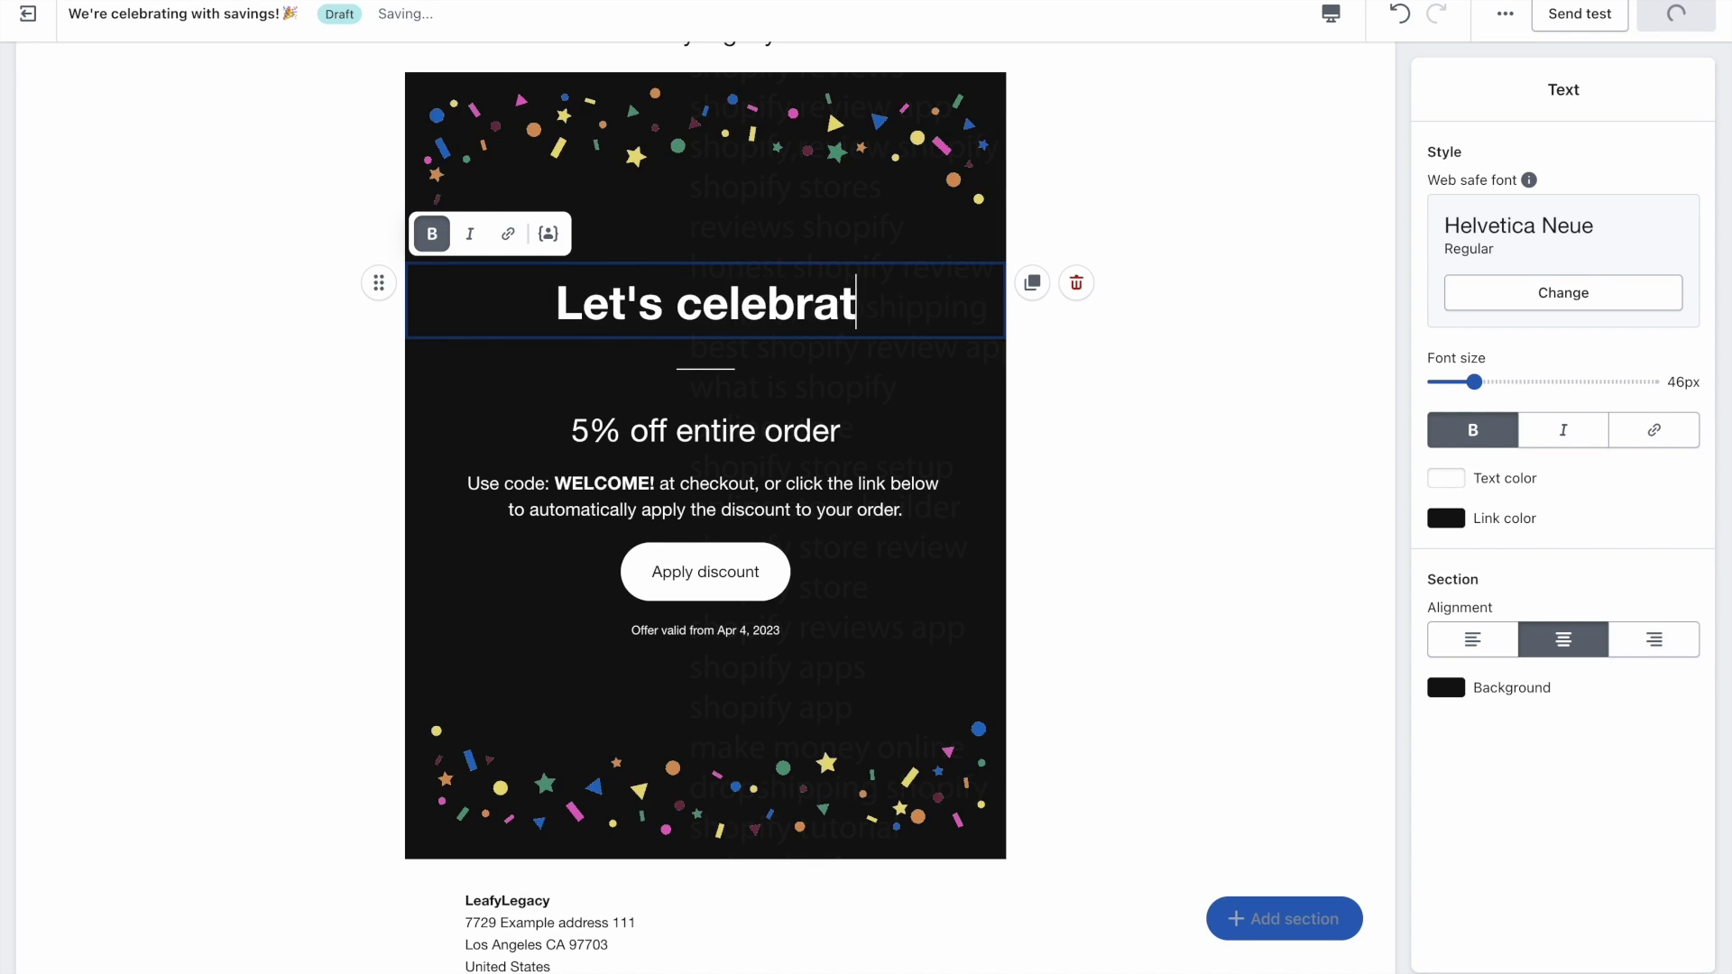
pyautogui.write('e!')
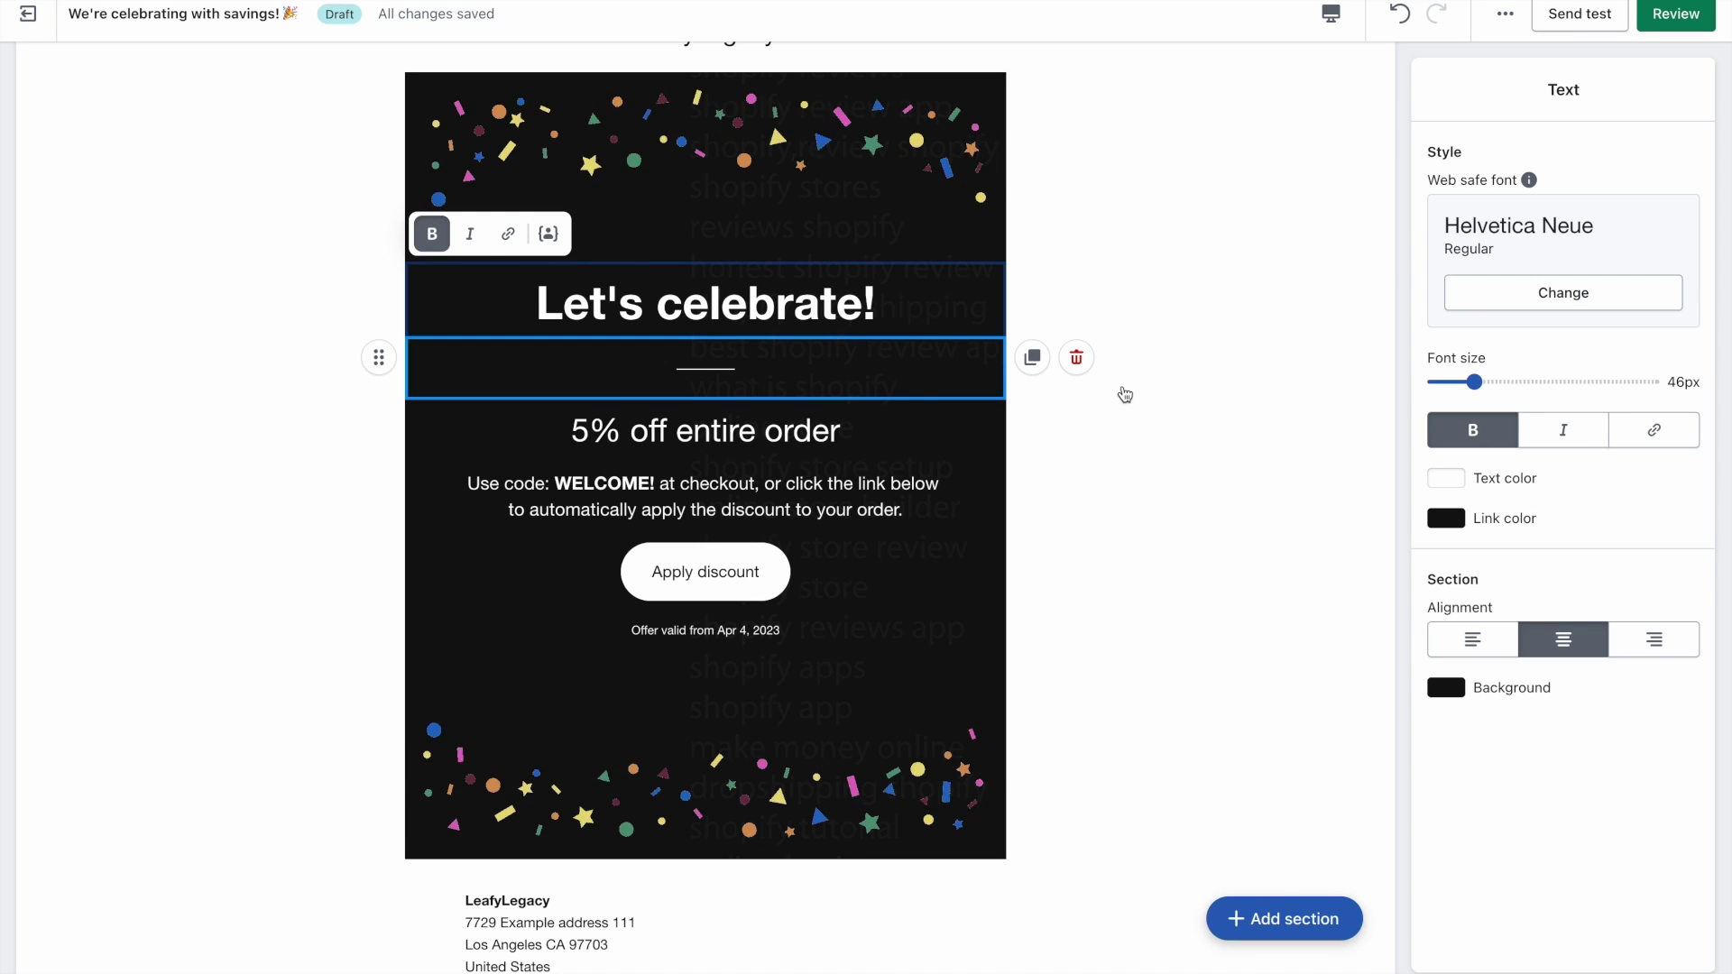
# - Thicken the divider under the heading to 5px, then deselect it
pyautogui.click(984, 360)
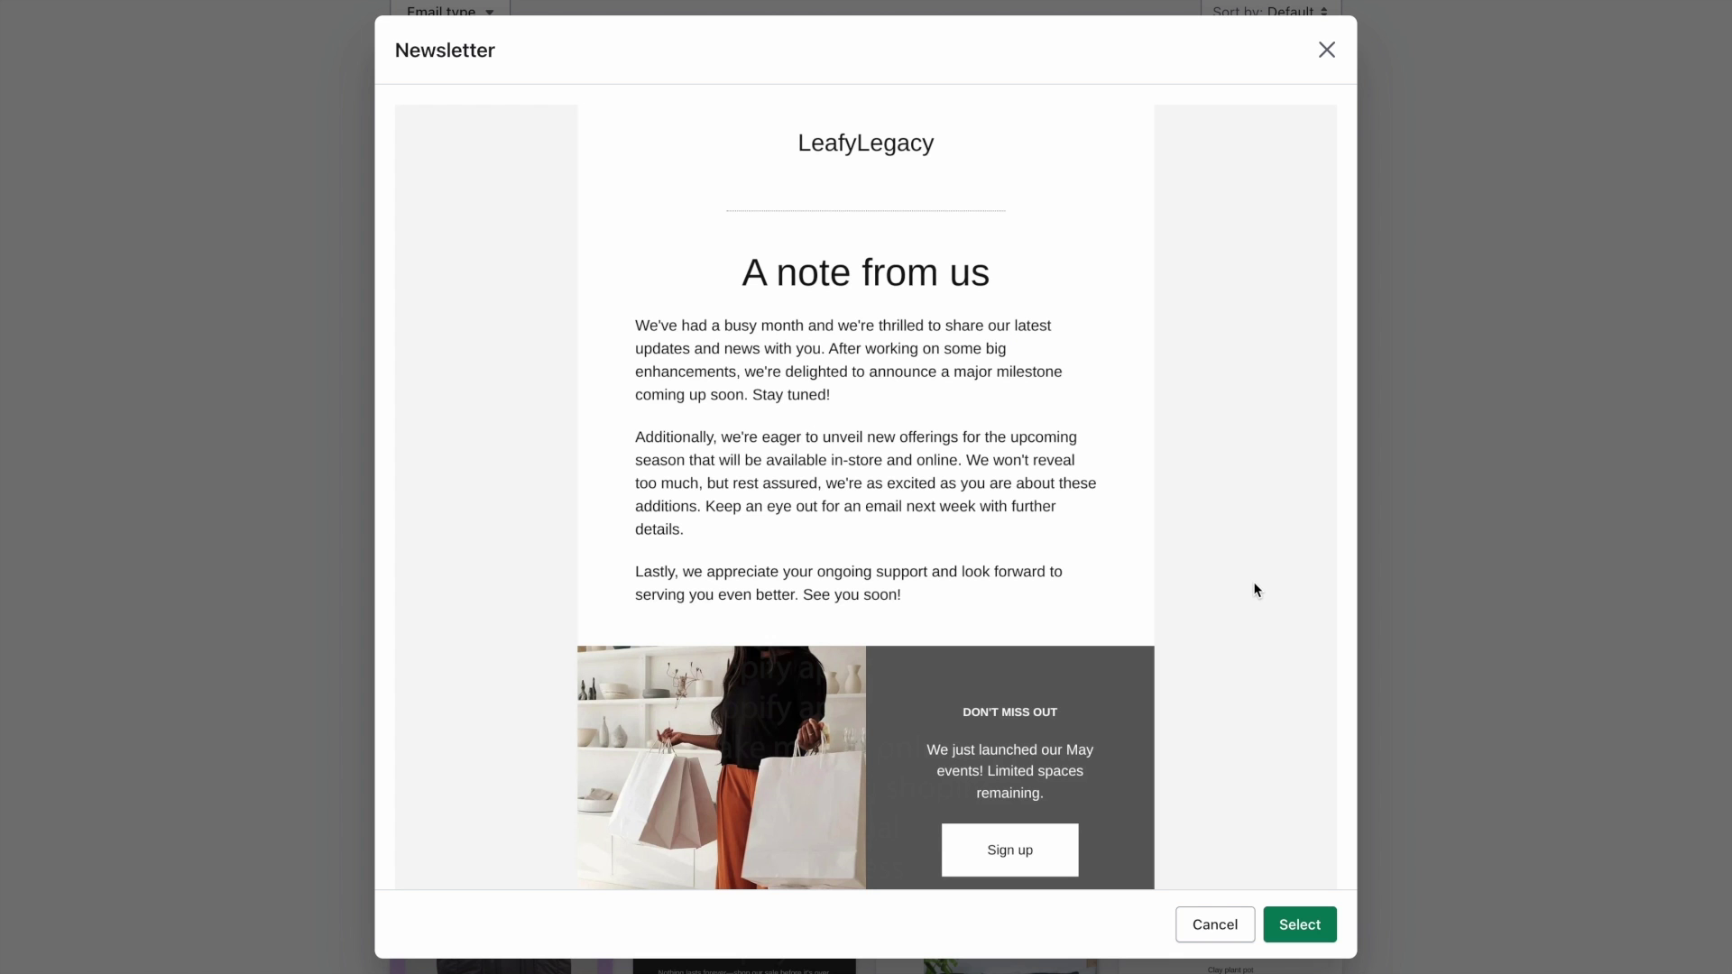
pyautogui.click(1330, 53)
pyautogui.scroll(-2, 1445, 399)
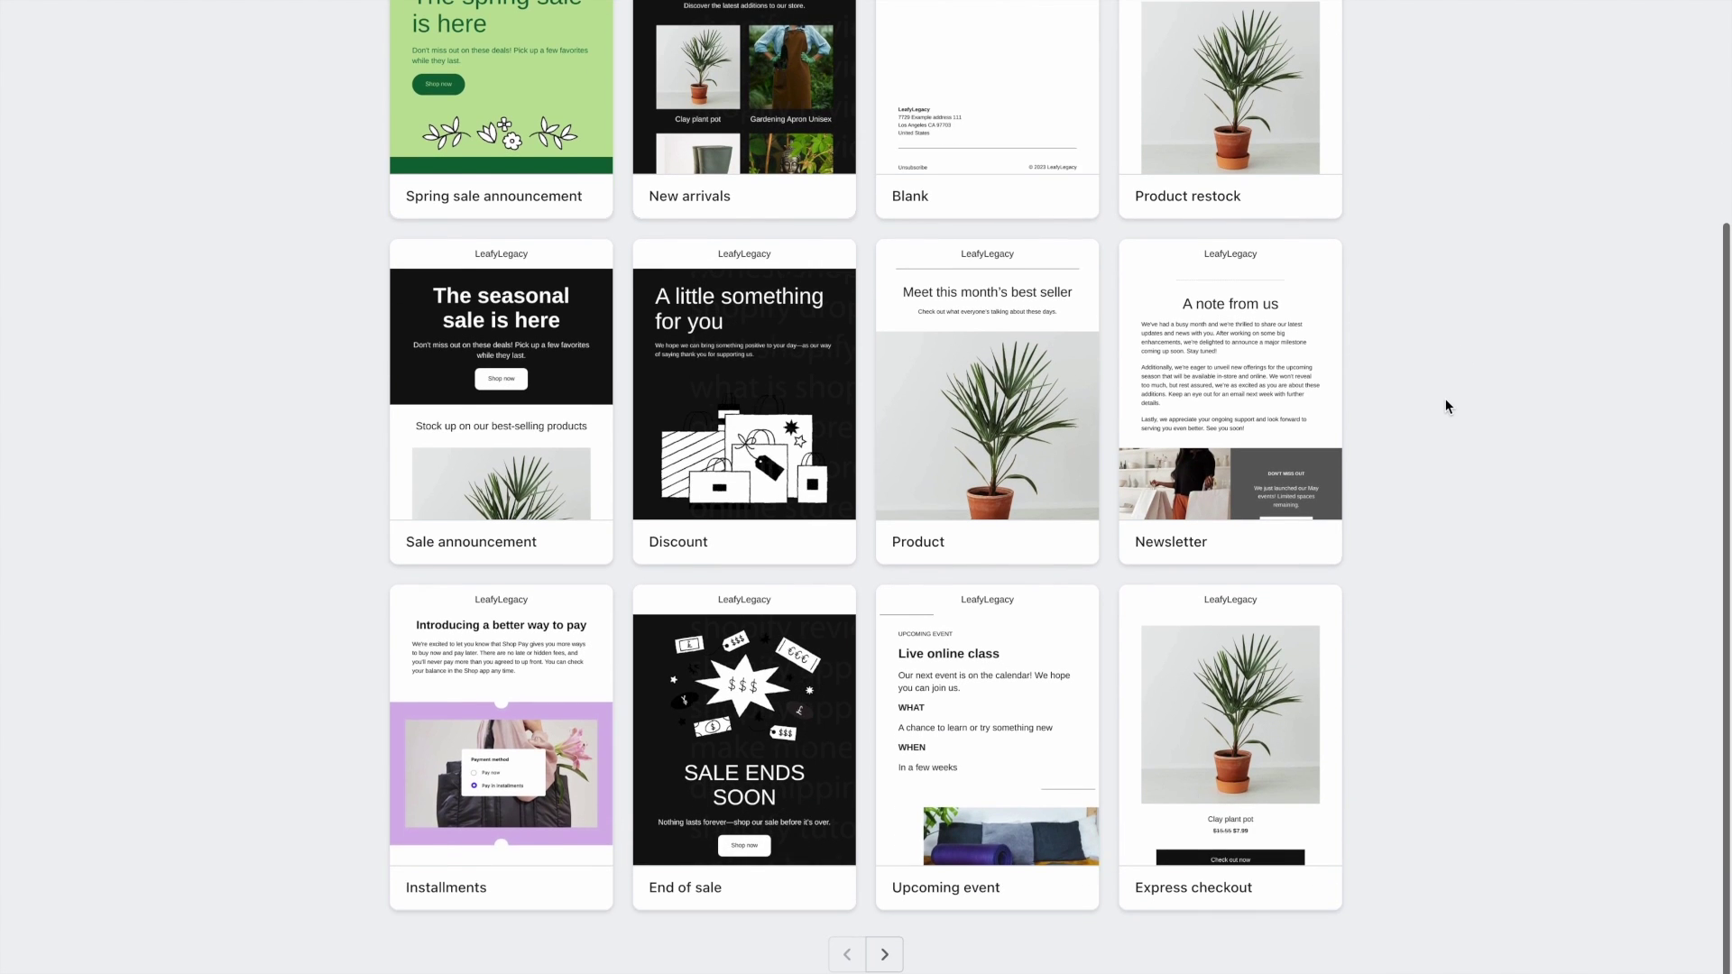
pyautogui.scroll(4, 1445, 399)
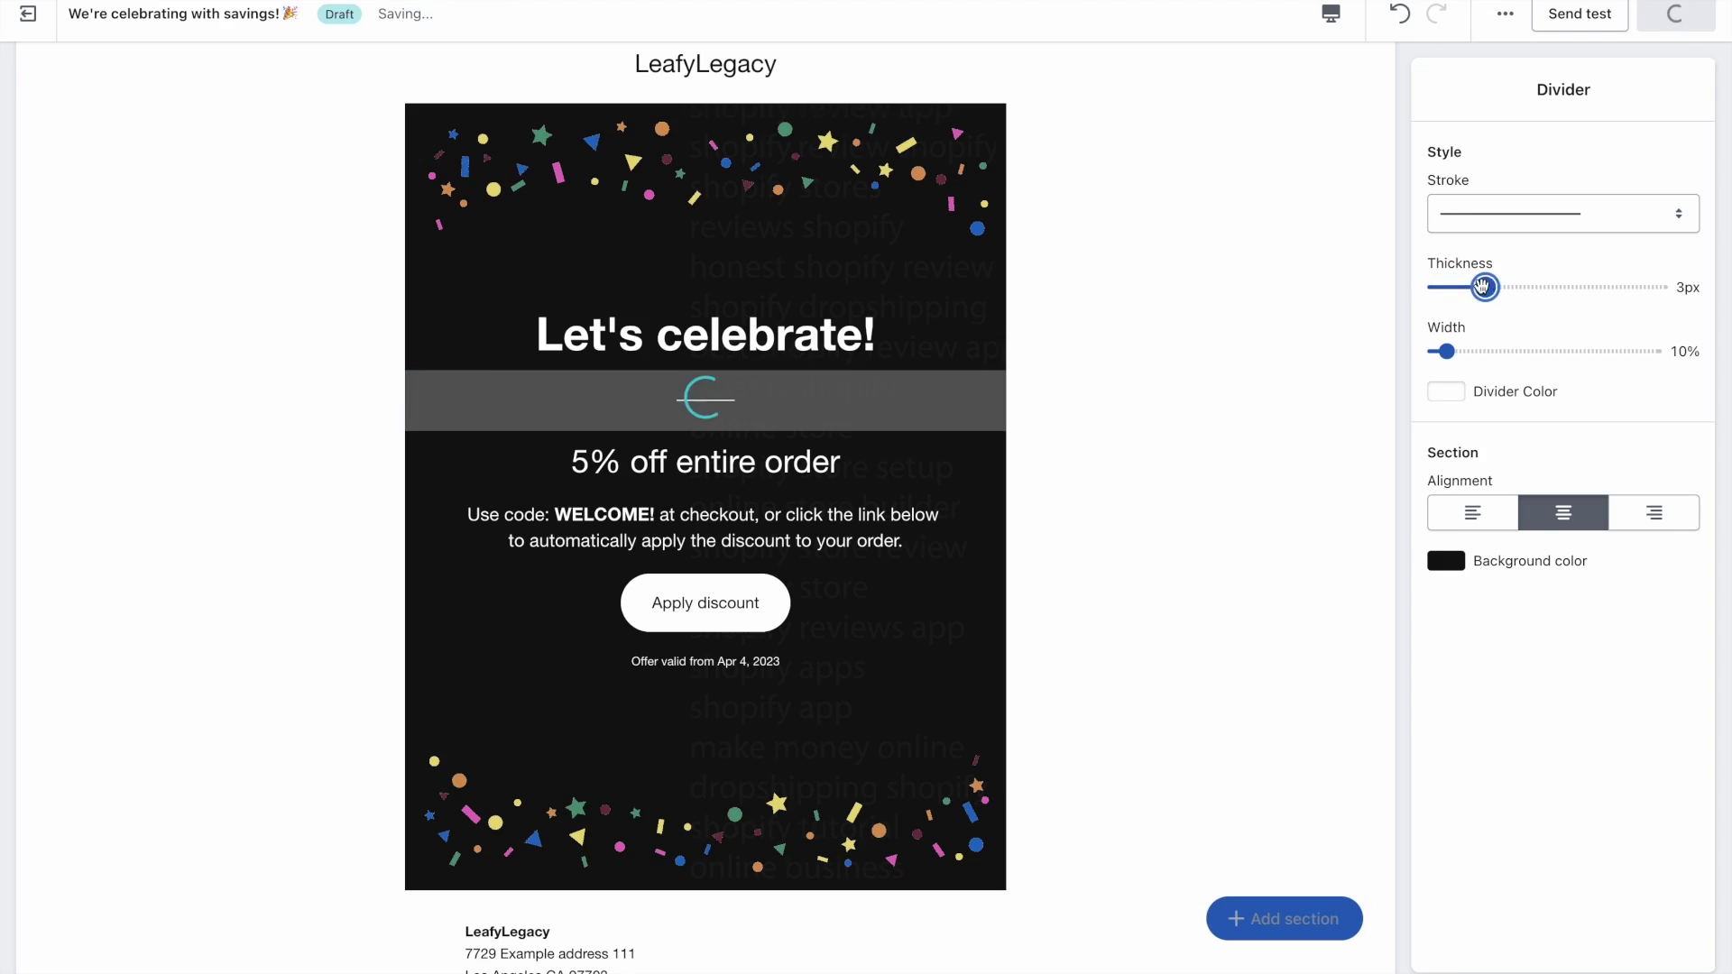
pyautogui.moveTo(1481, 287); pyautogui.dragTo(1534, 287)
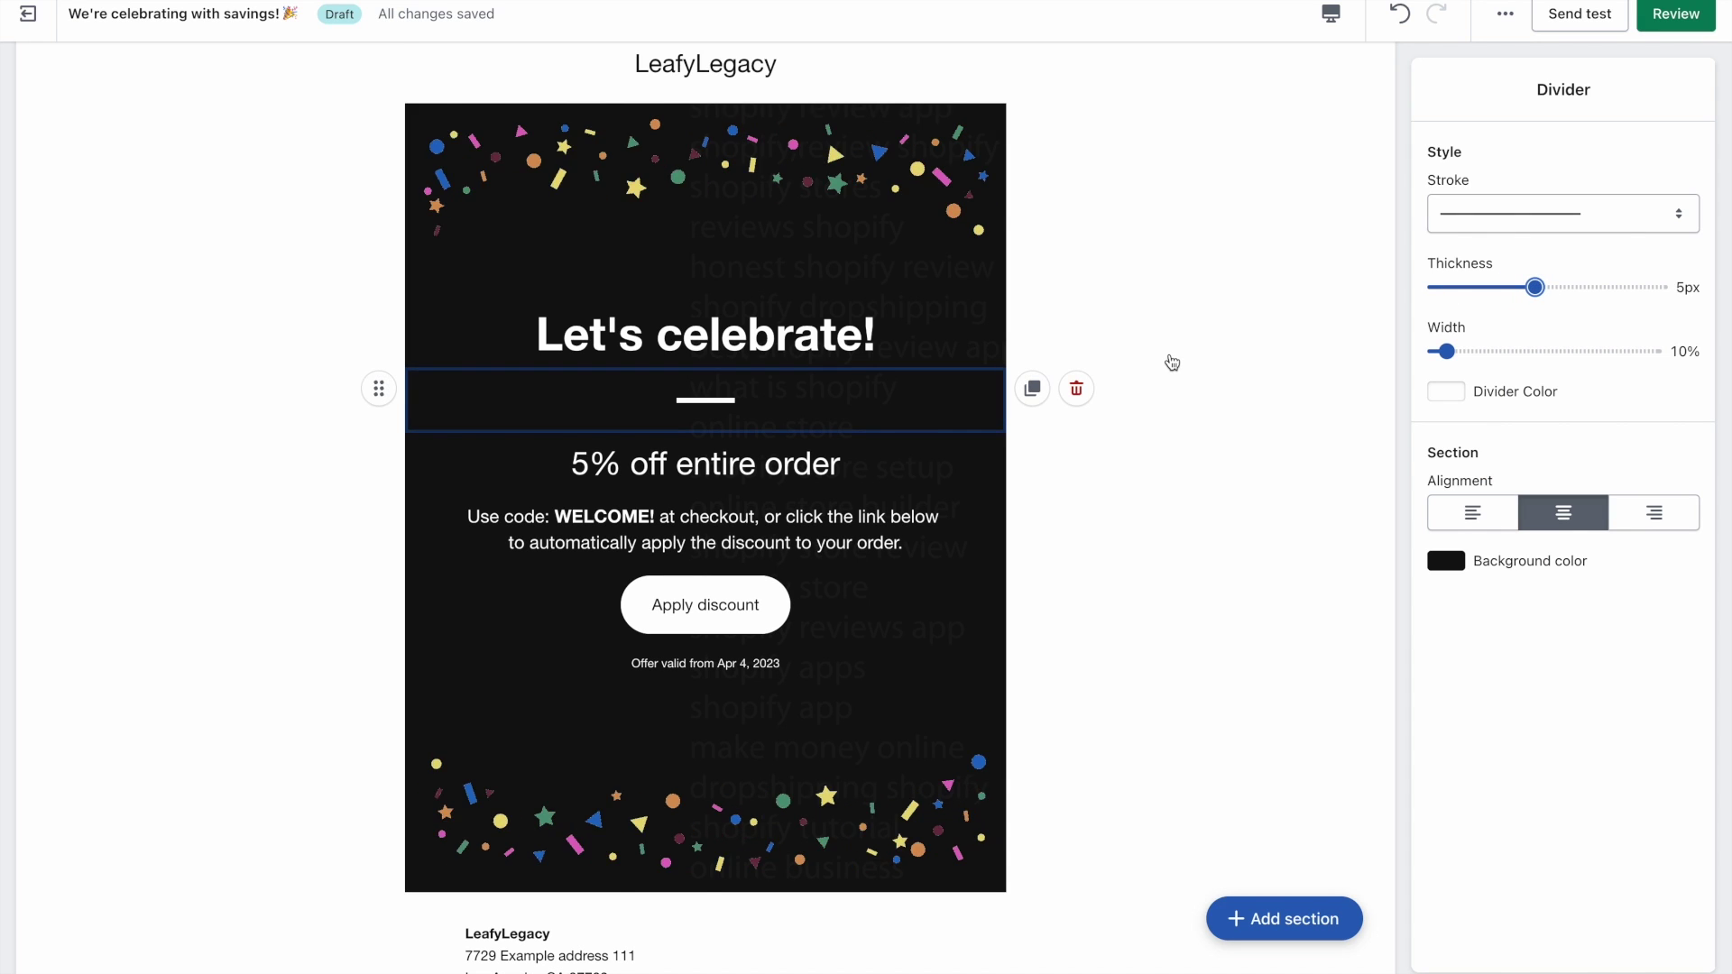
pyautogui.click(1219, 369)
pyautogui.scroll(1, 1223, 369)
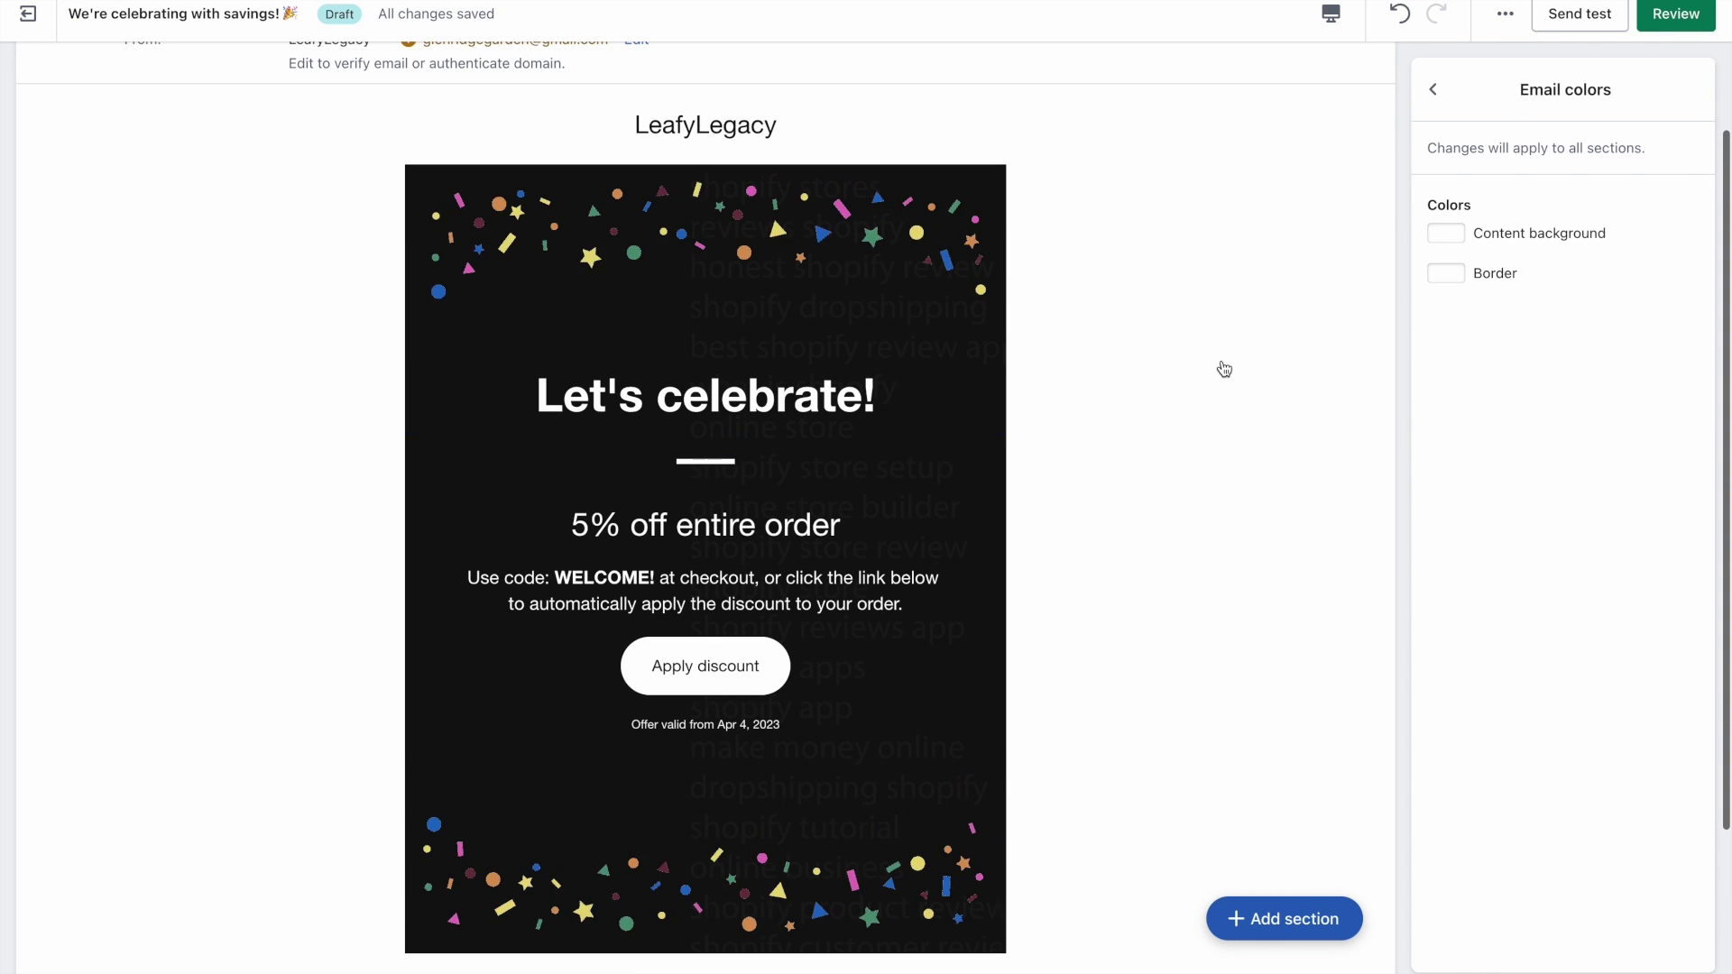
pyautogui.scroll(3, 1222, 369)
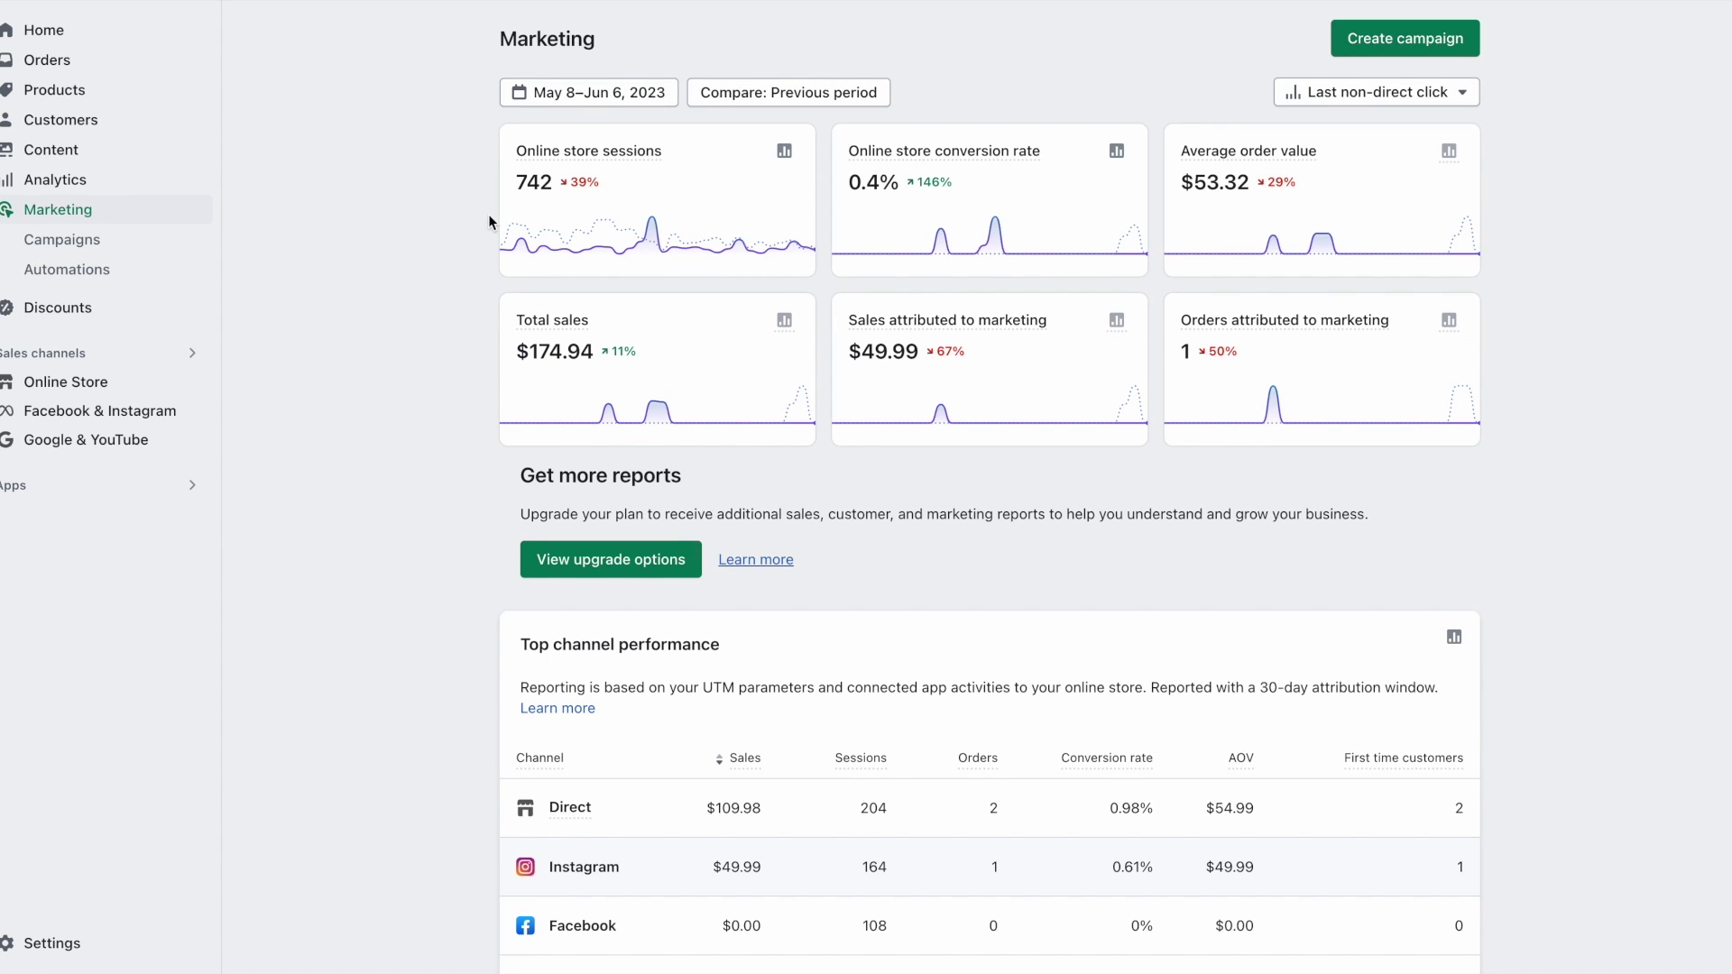
# - Go to Discounts and start a new discount to see the discount type choices
pyautogui.scroll(-1, 342, 368)
pyautogui.scroll(1, 341, 368)
pyautogui.click(153, 316)
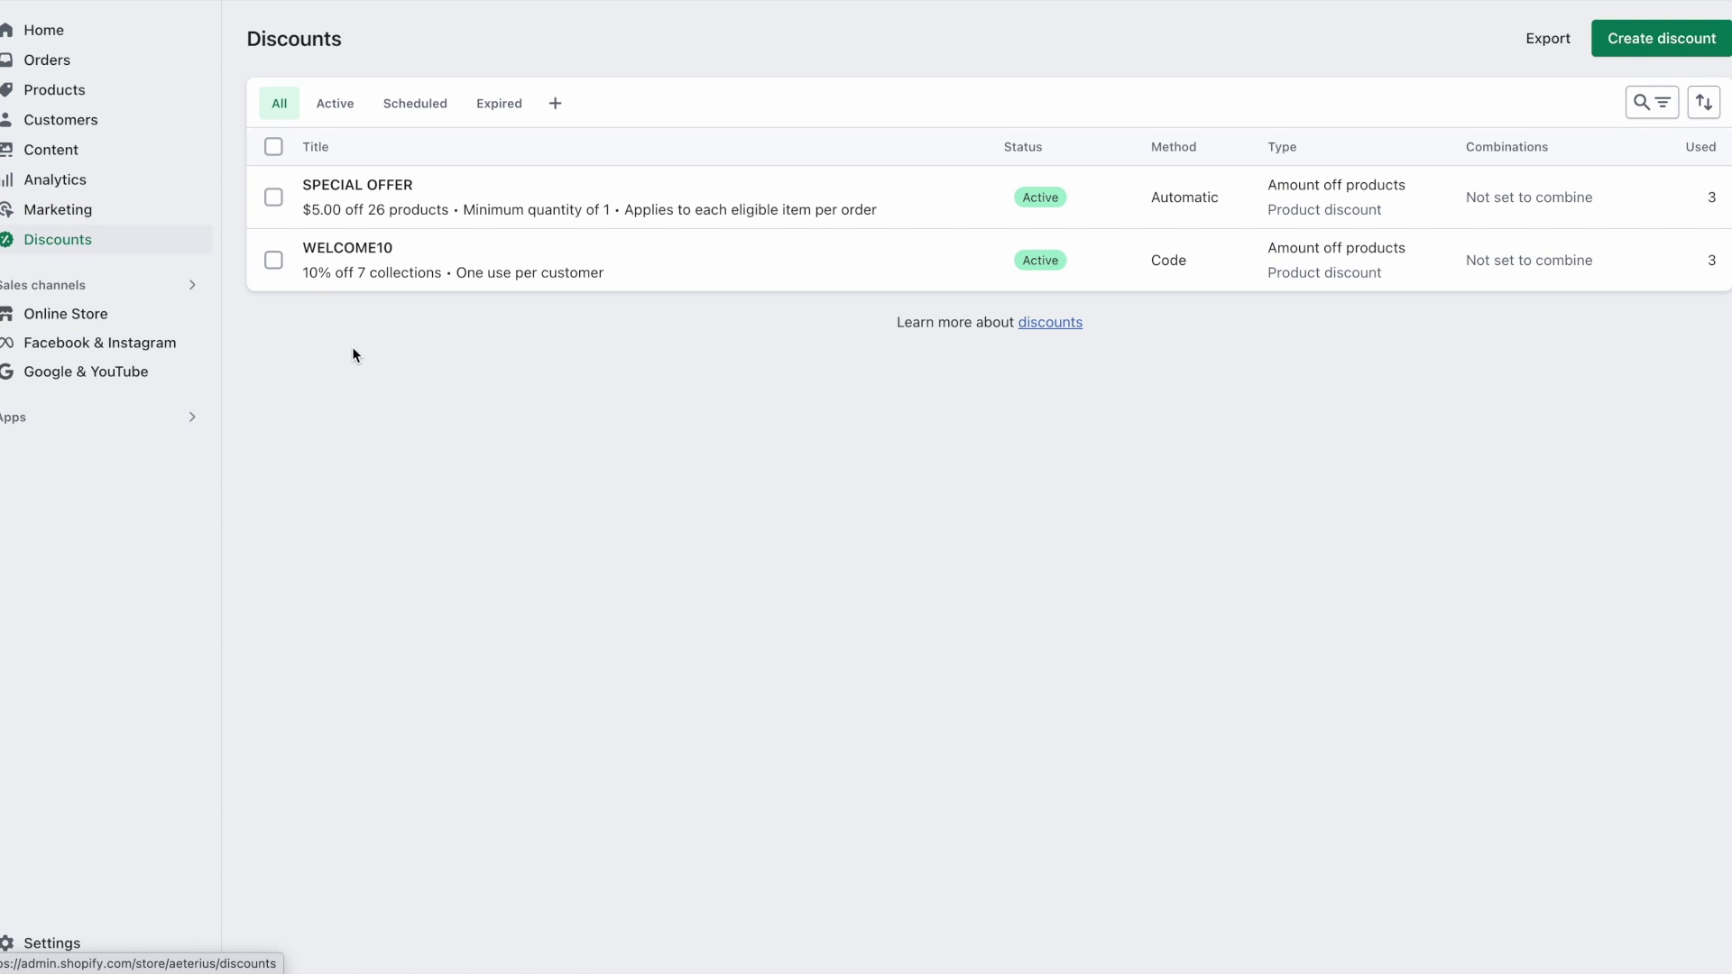
pyautogui.click(1625, 54)
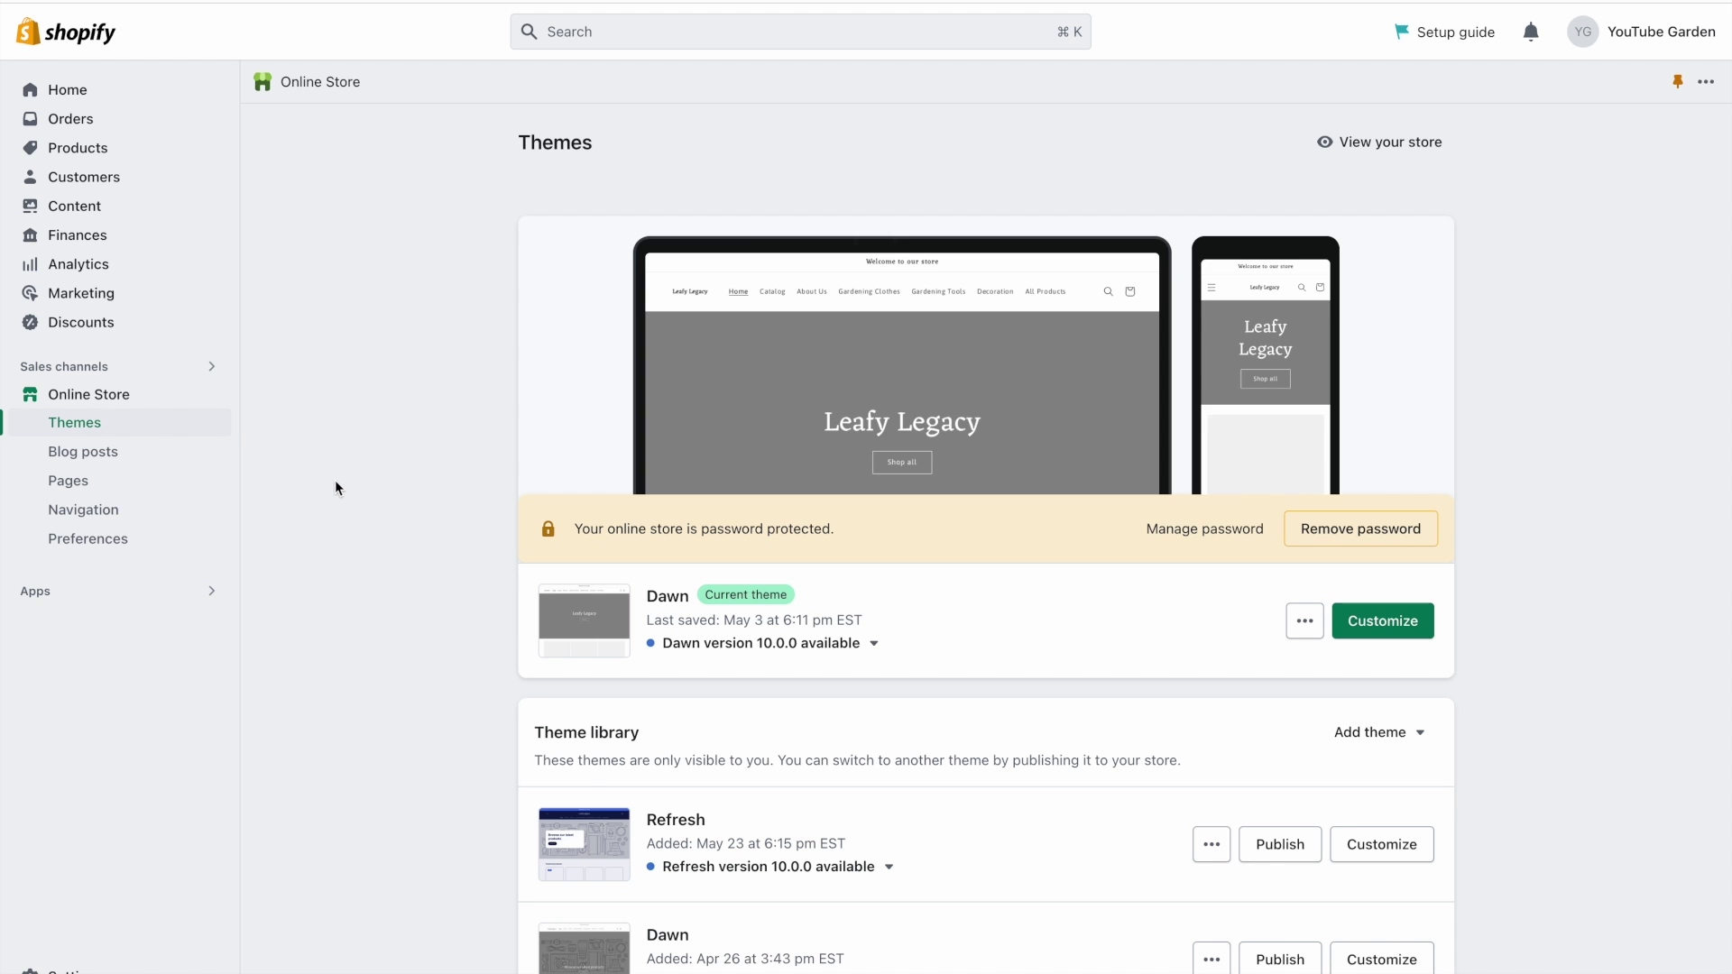
pyautogui.scroll(-1, 335, 485)
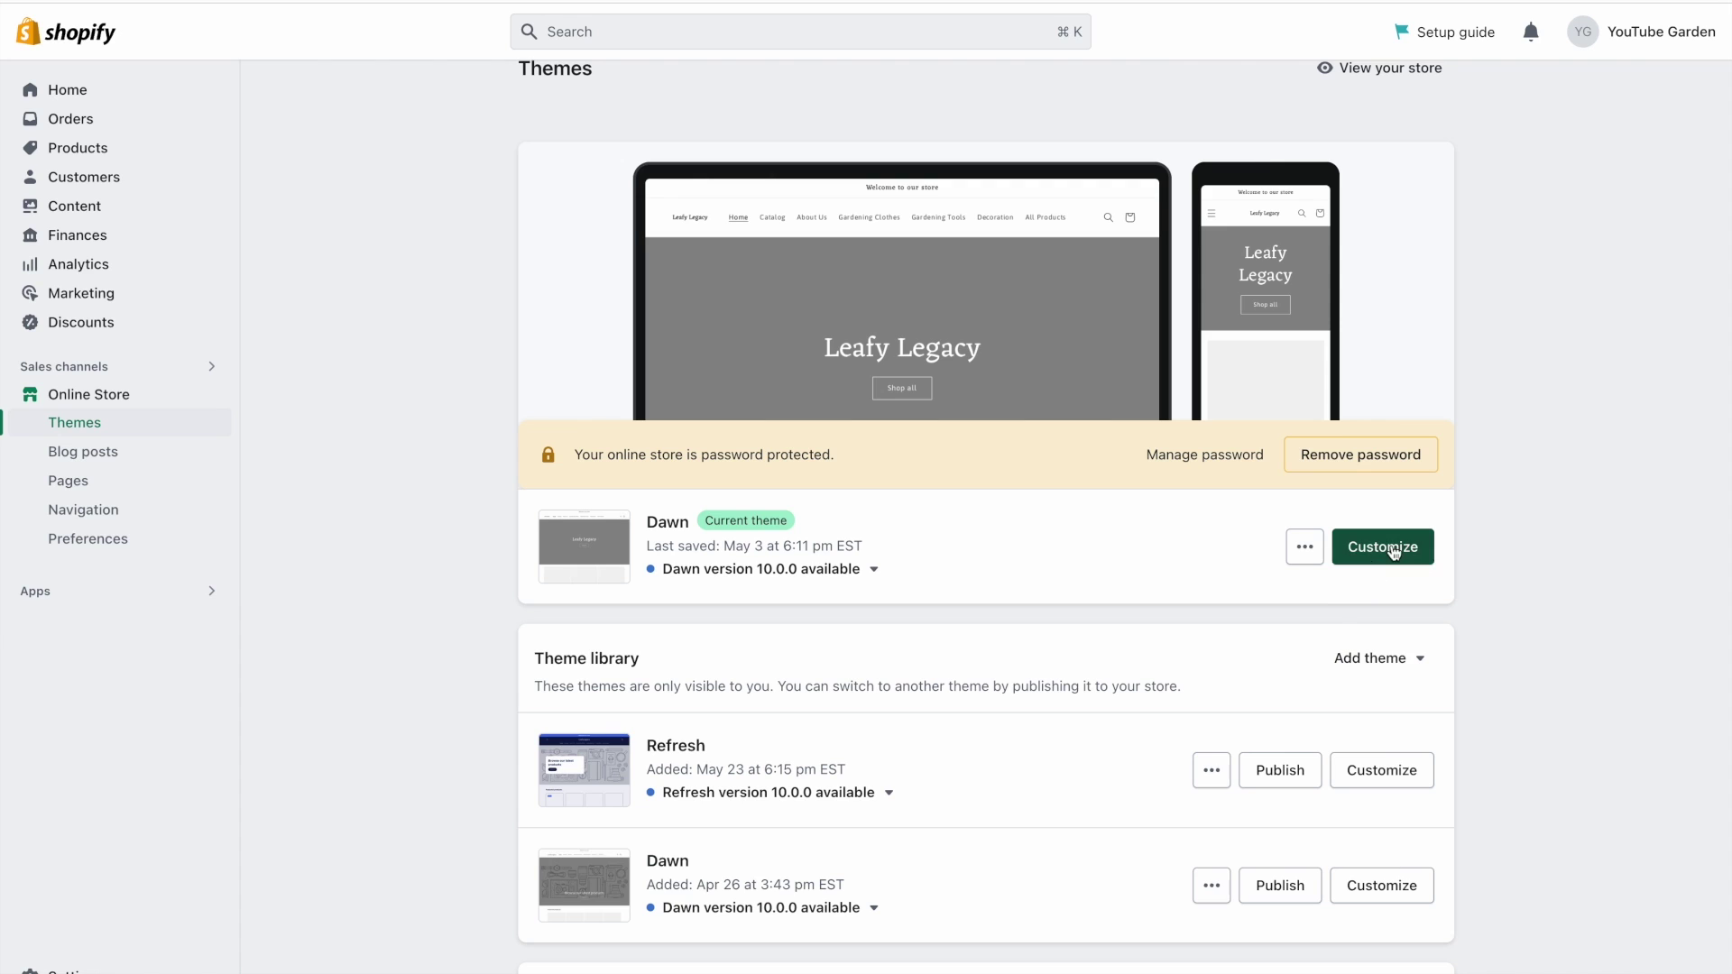
# - Open the Theme Store in a new tab from the Popular free themes section
pyautogui.scroll(-9, 1509, 587)
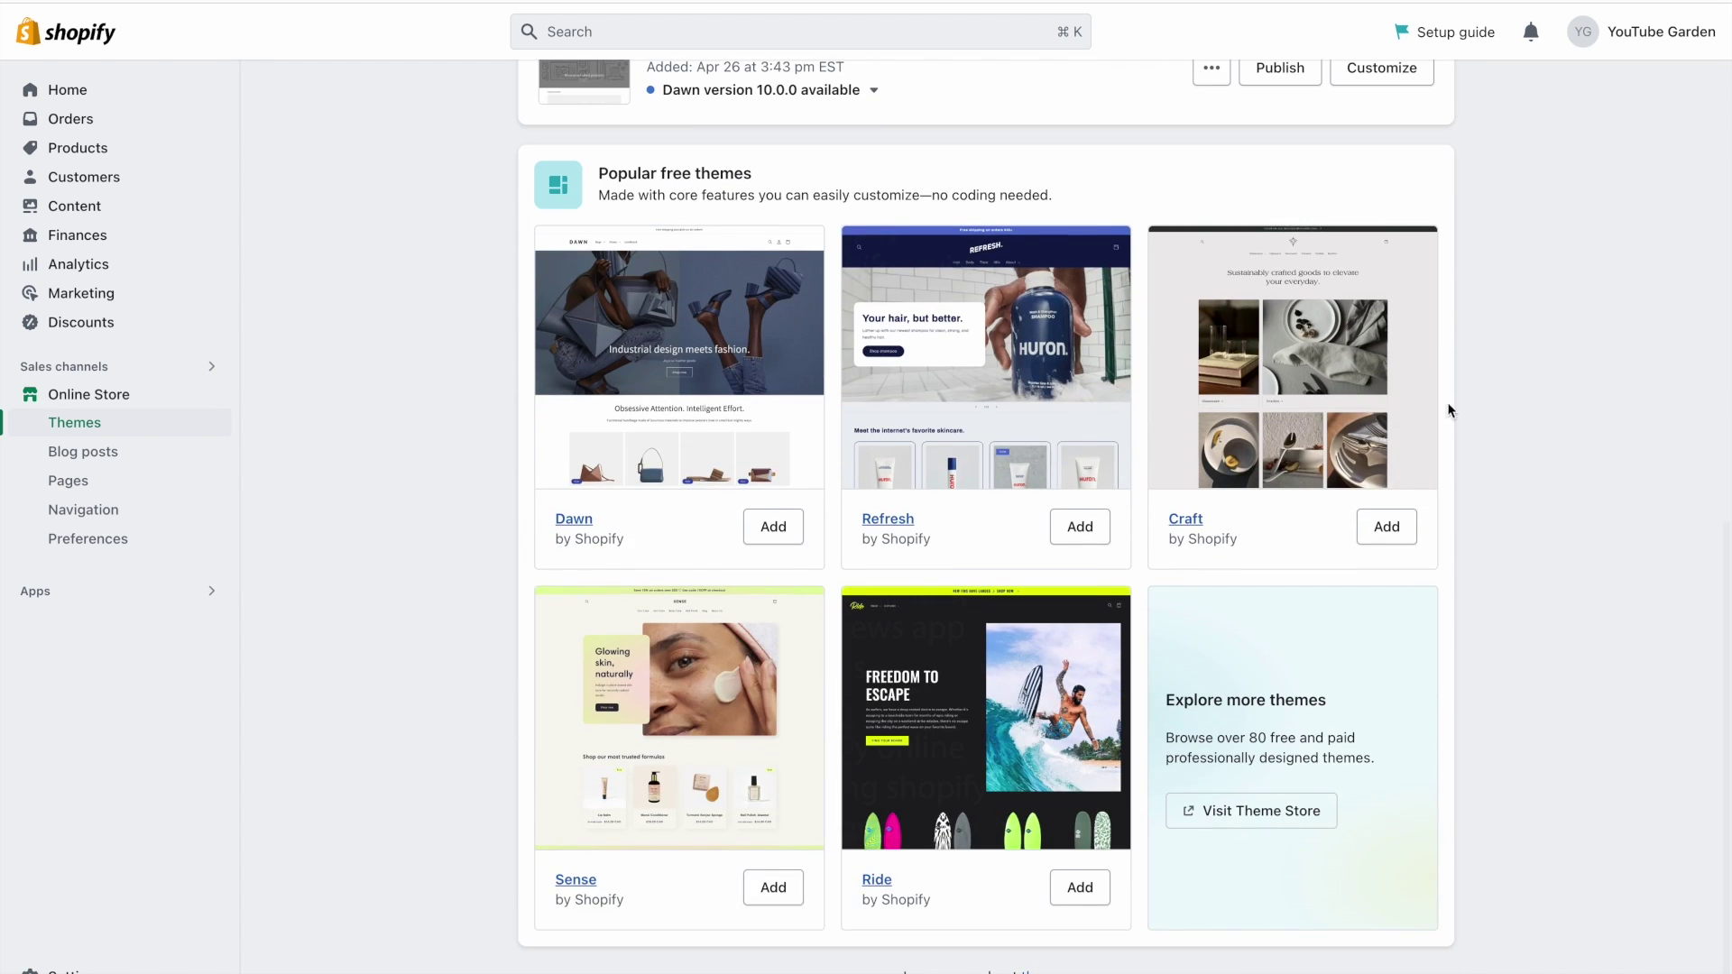
pyautogui.rightClick(1330, 804)
pyautogui.click(1339, 798)
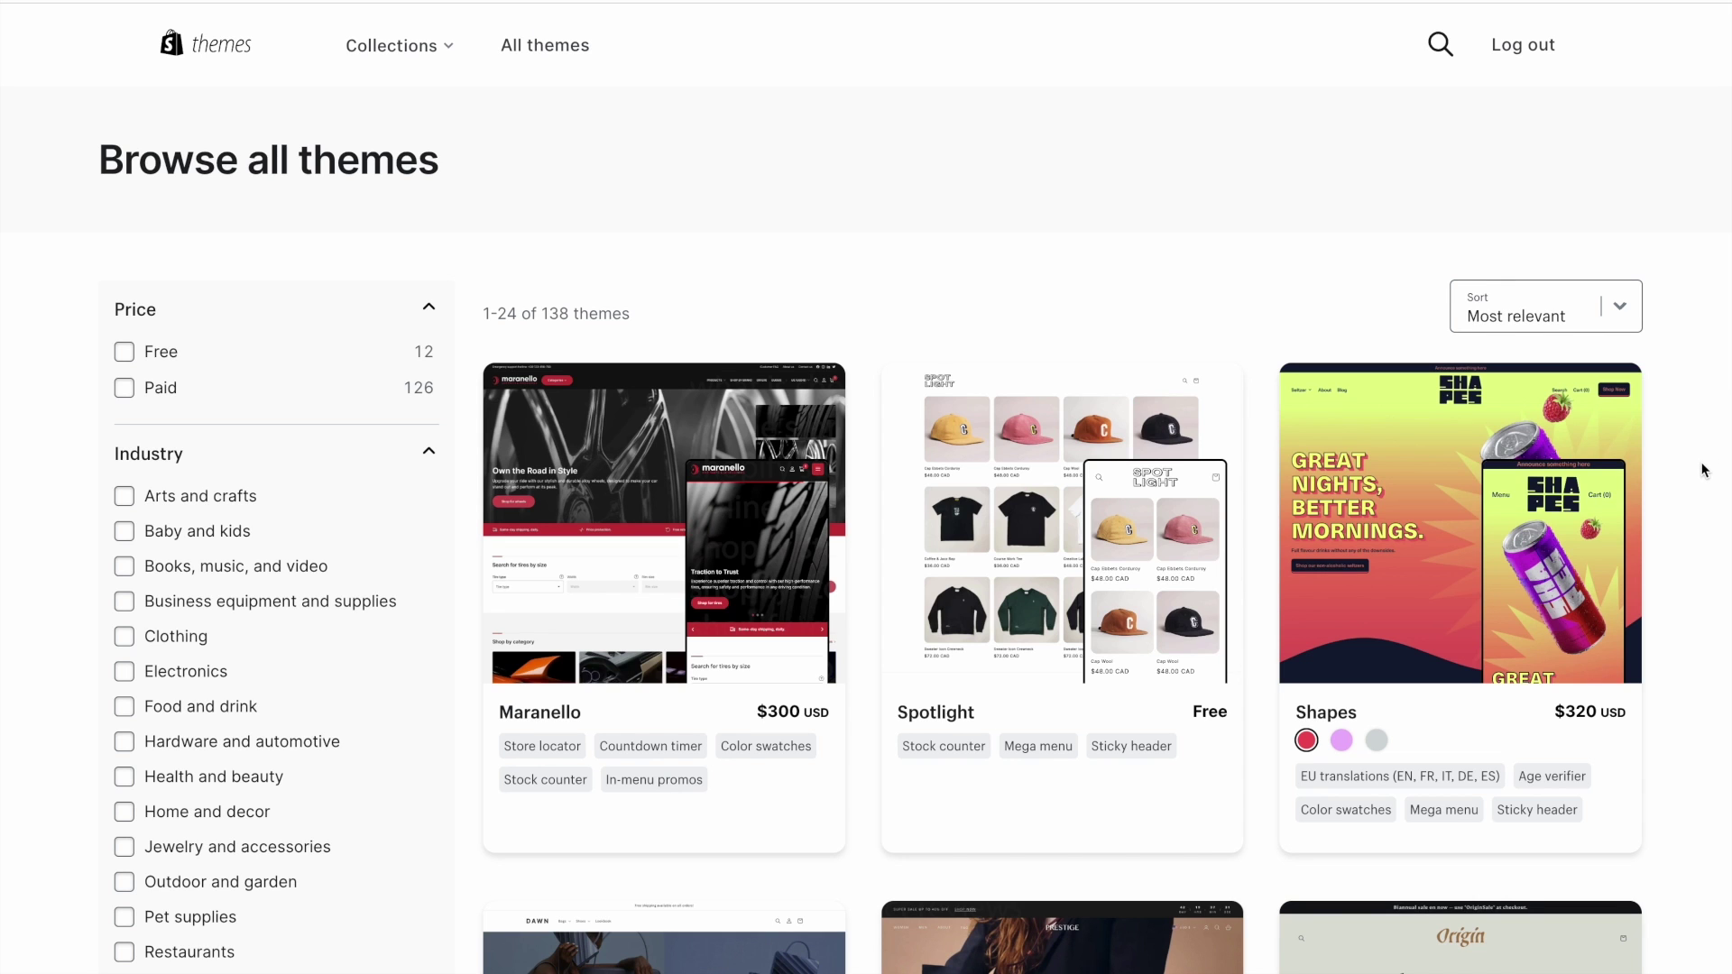
# - Go to the Online Store Blog posts page
pyautogui.scroll(-7, 1704, 470)
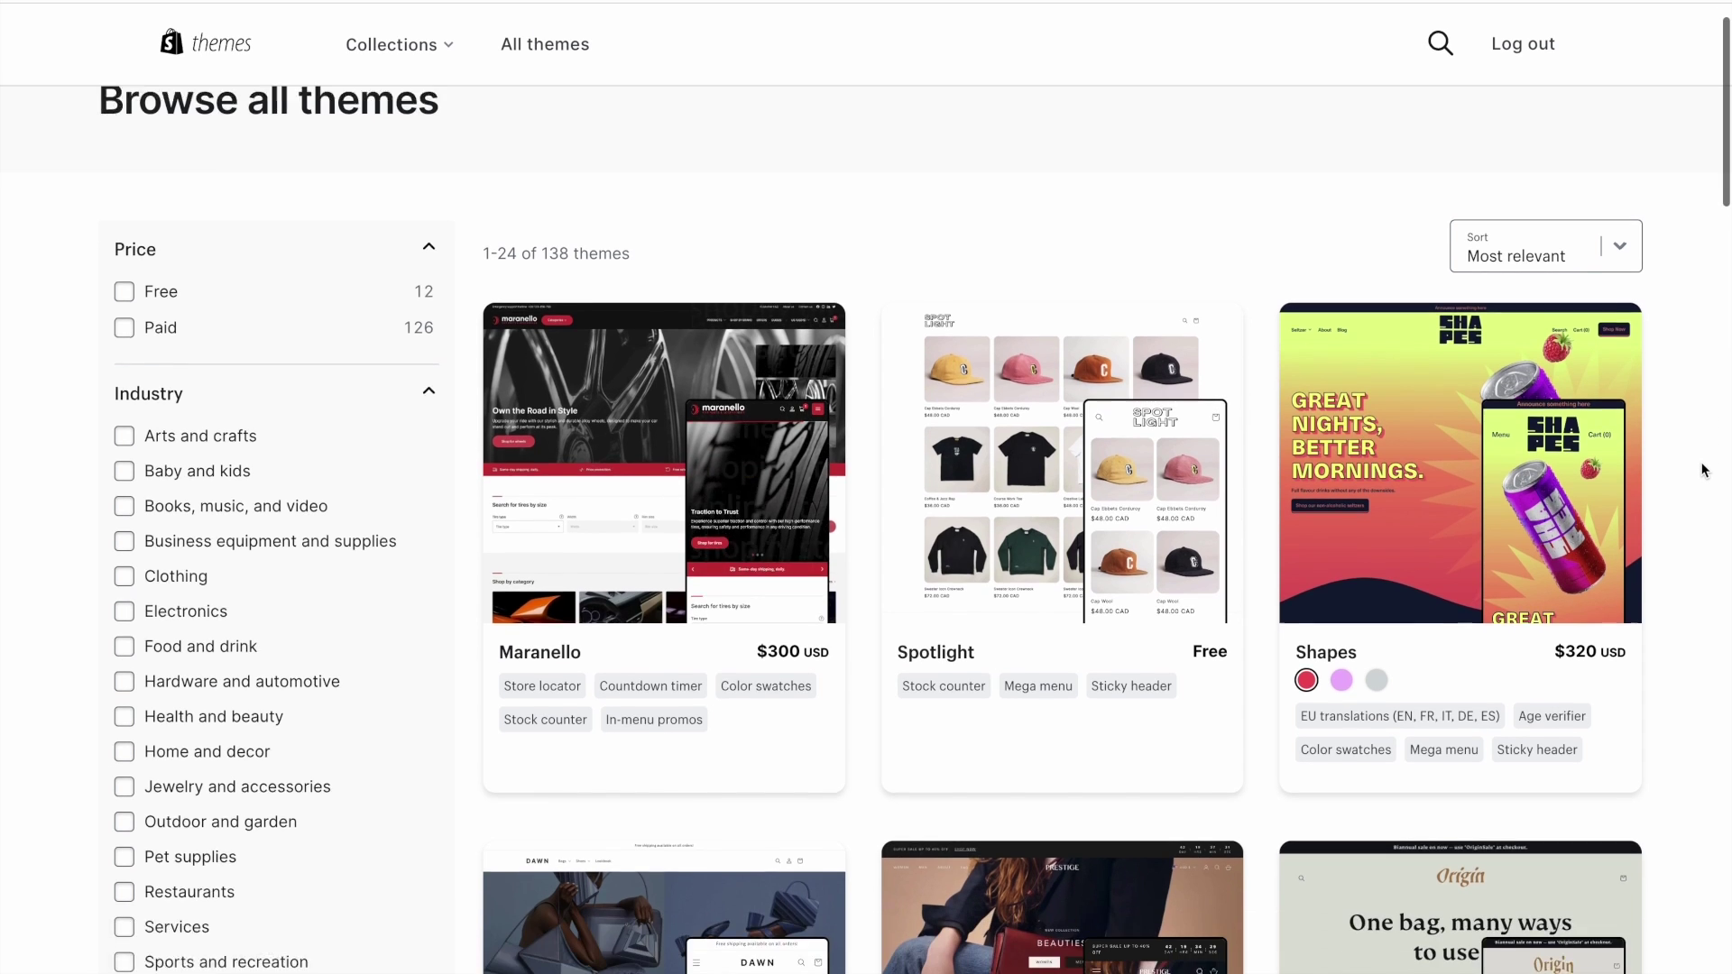
pyautogui.scroll(-7, 1704, 470)
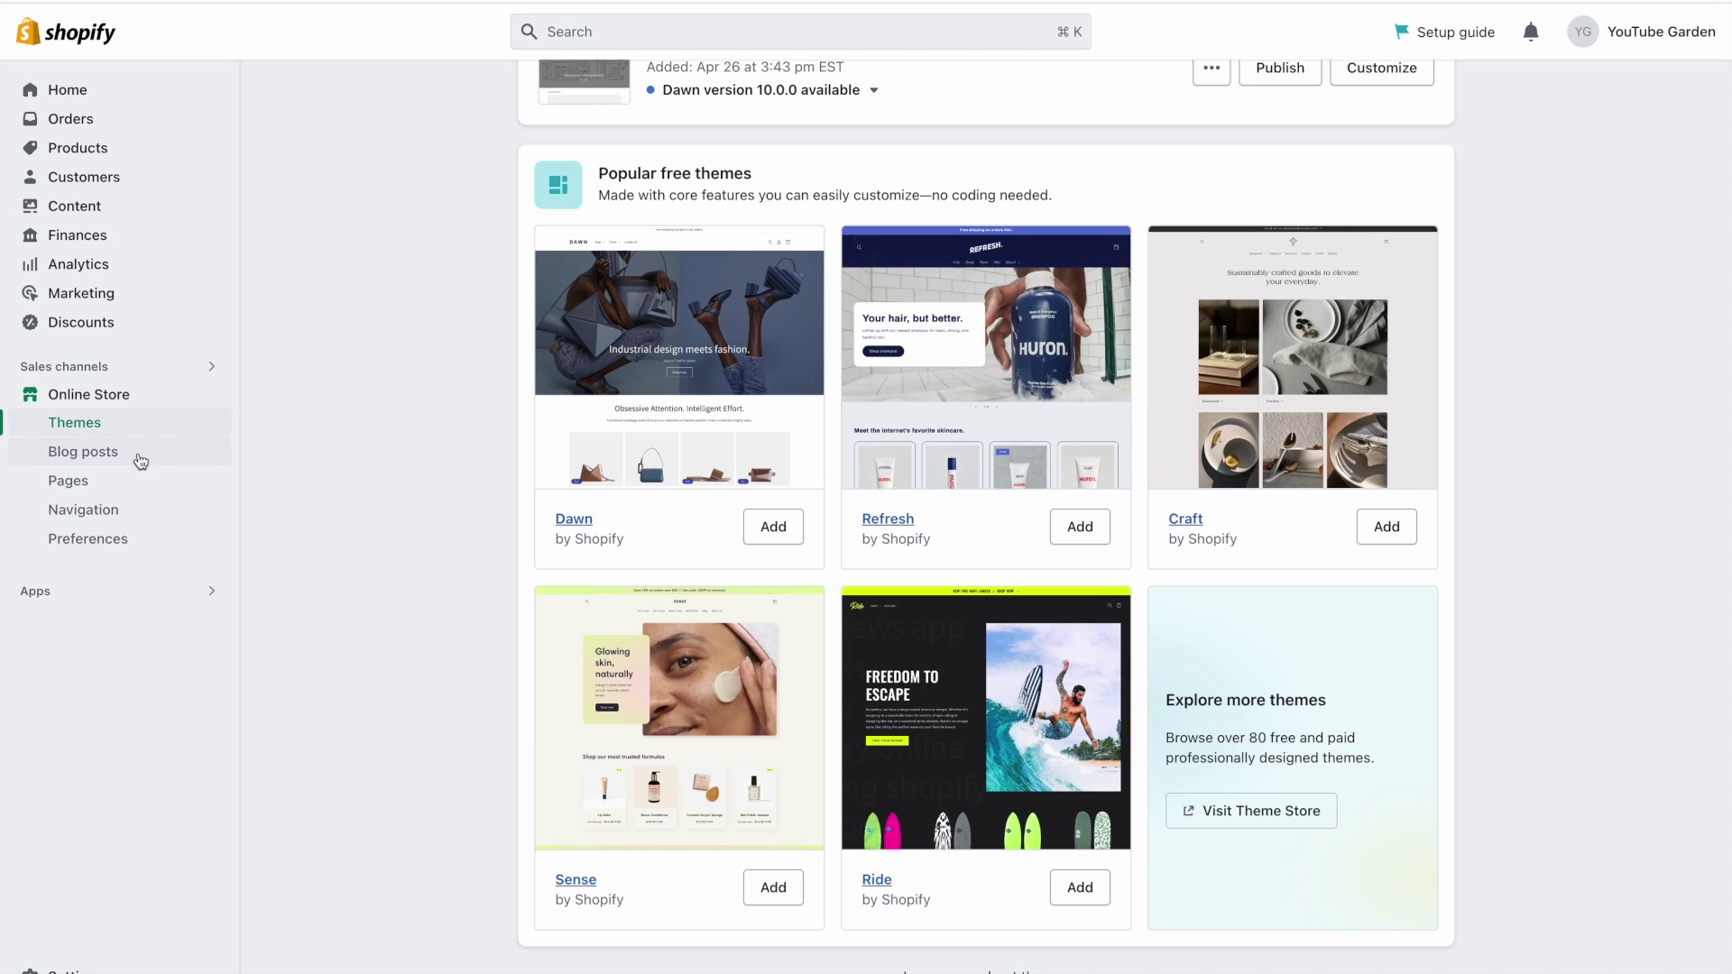
pyautogui.click(141, 460)
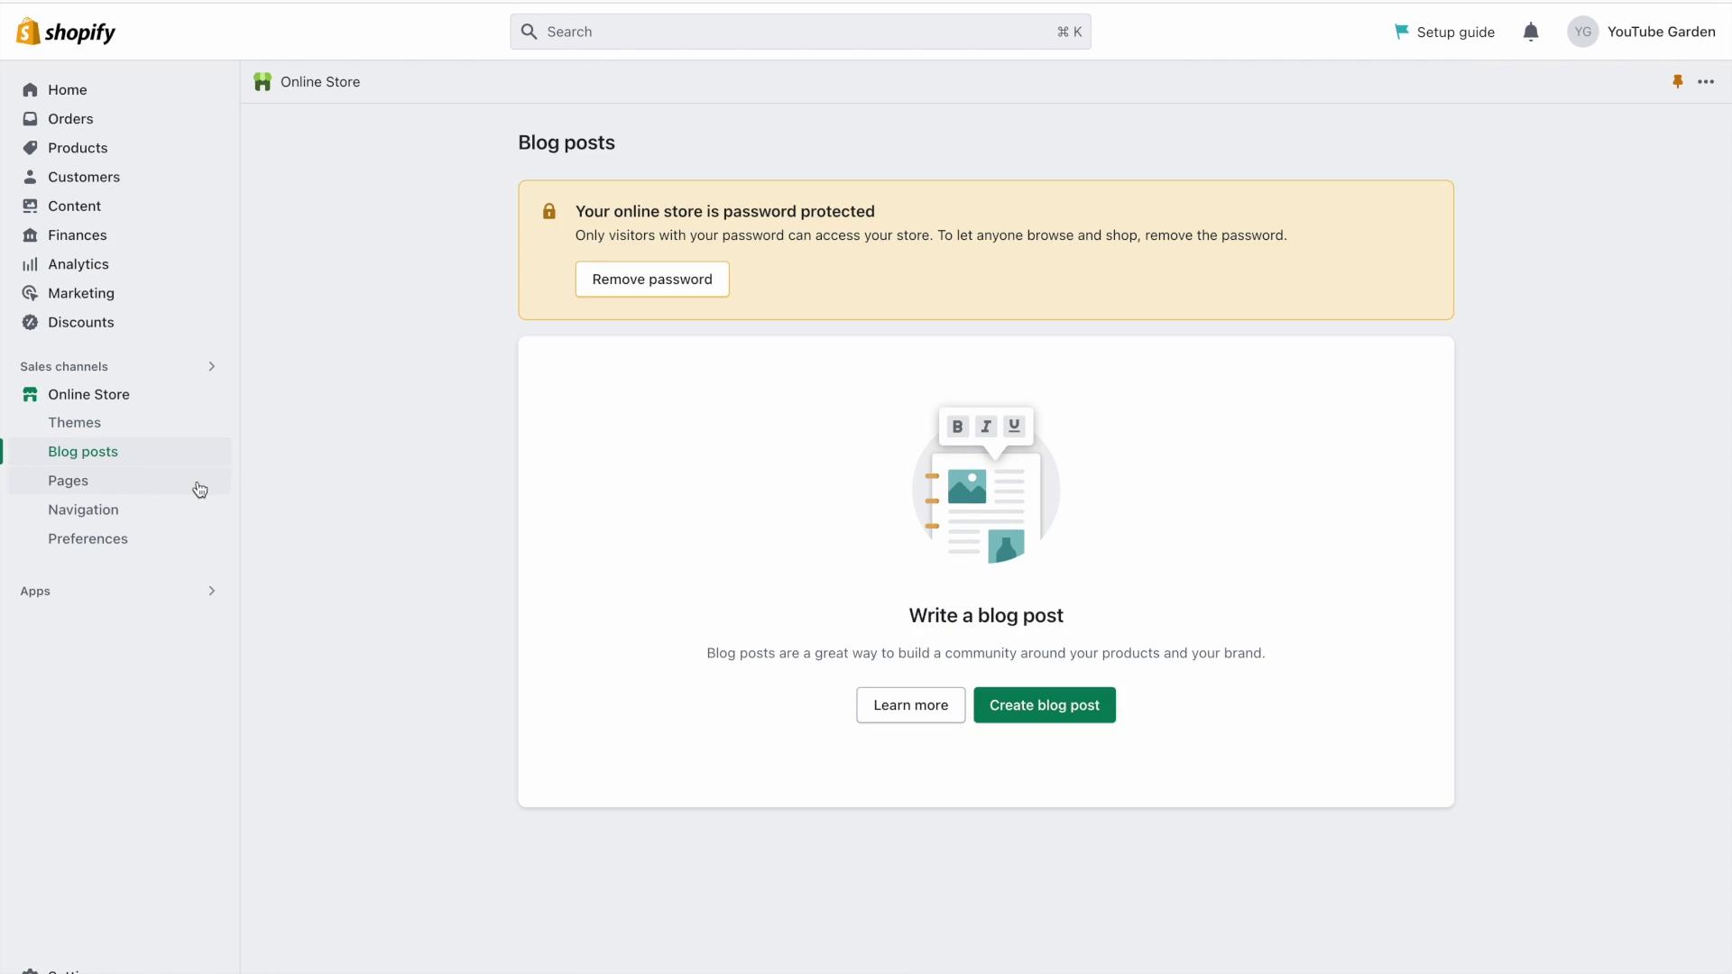
# - Browse Pages and Navigation, nesting Gardening Tools under About Us in the Main menu
pyautogui.click(201, 490)
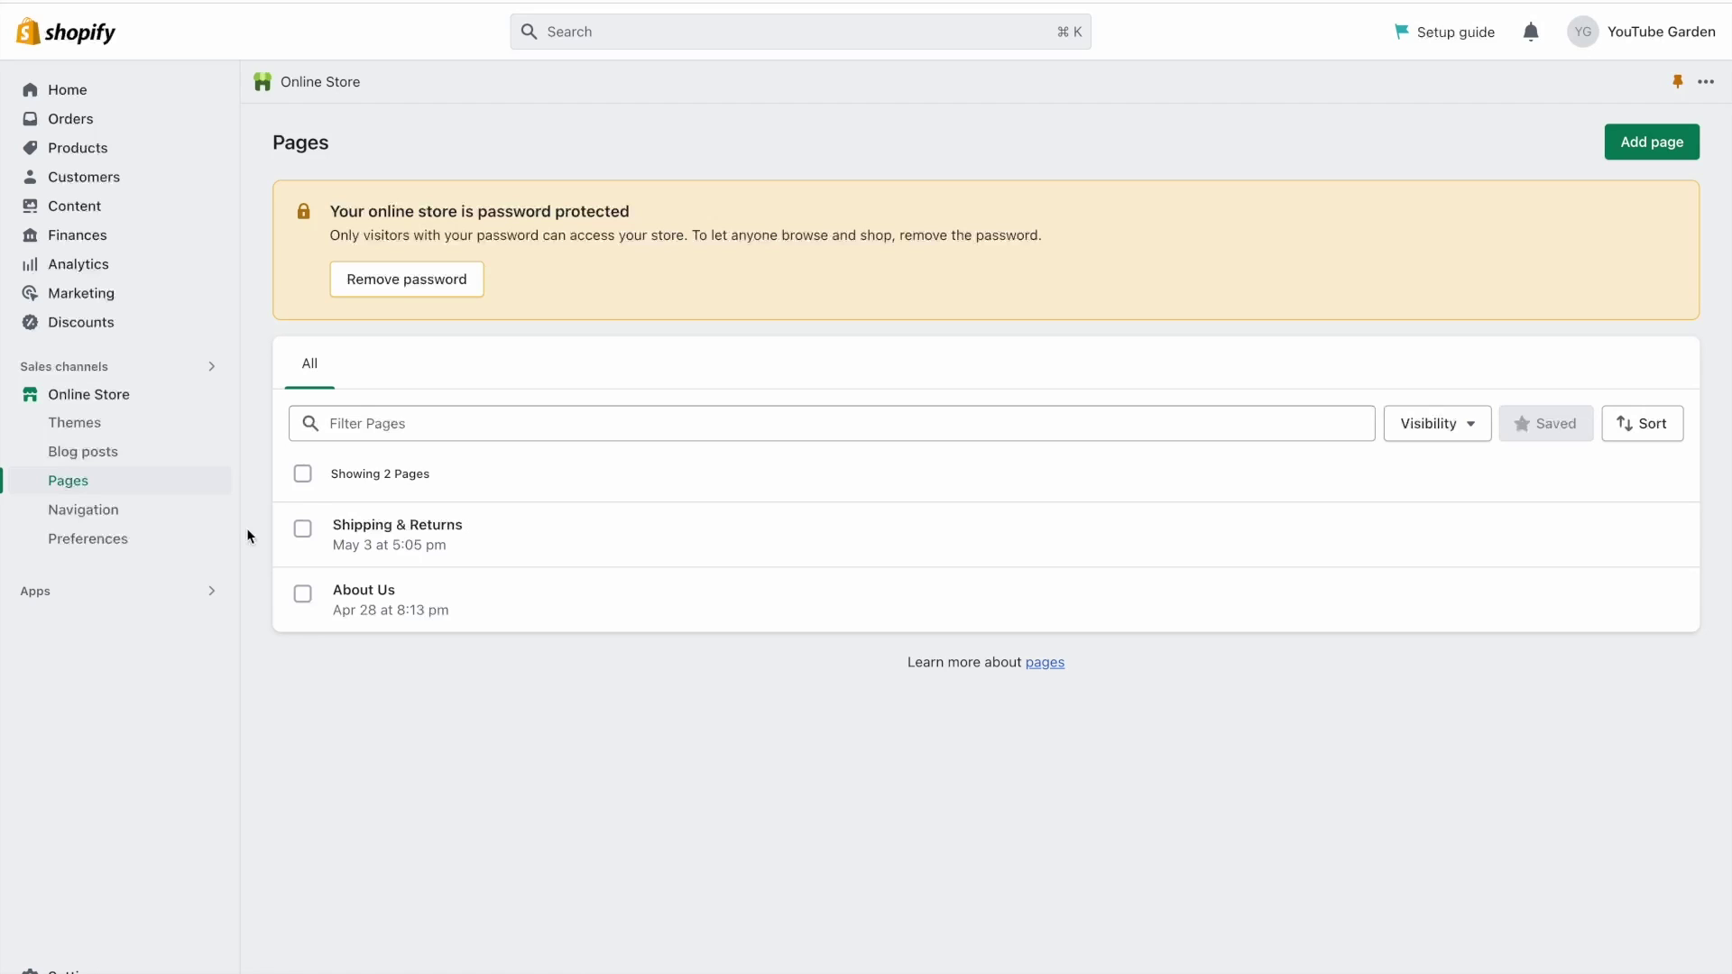
pyautogui.click(199, 528)
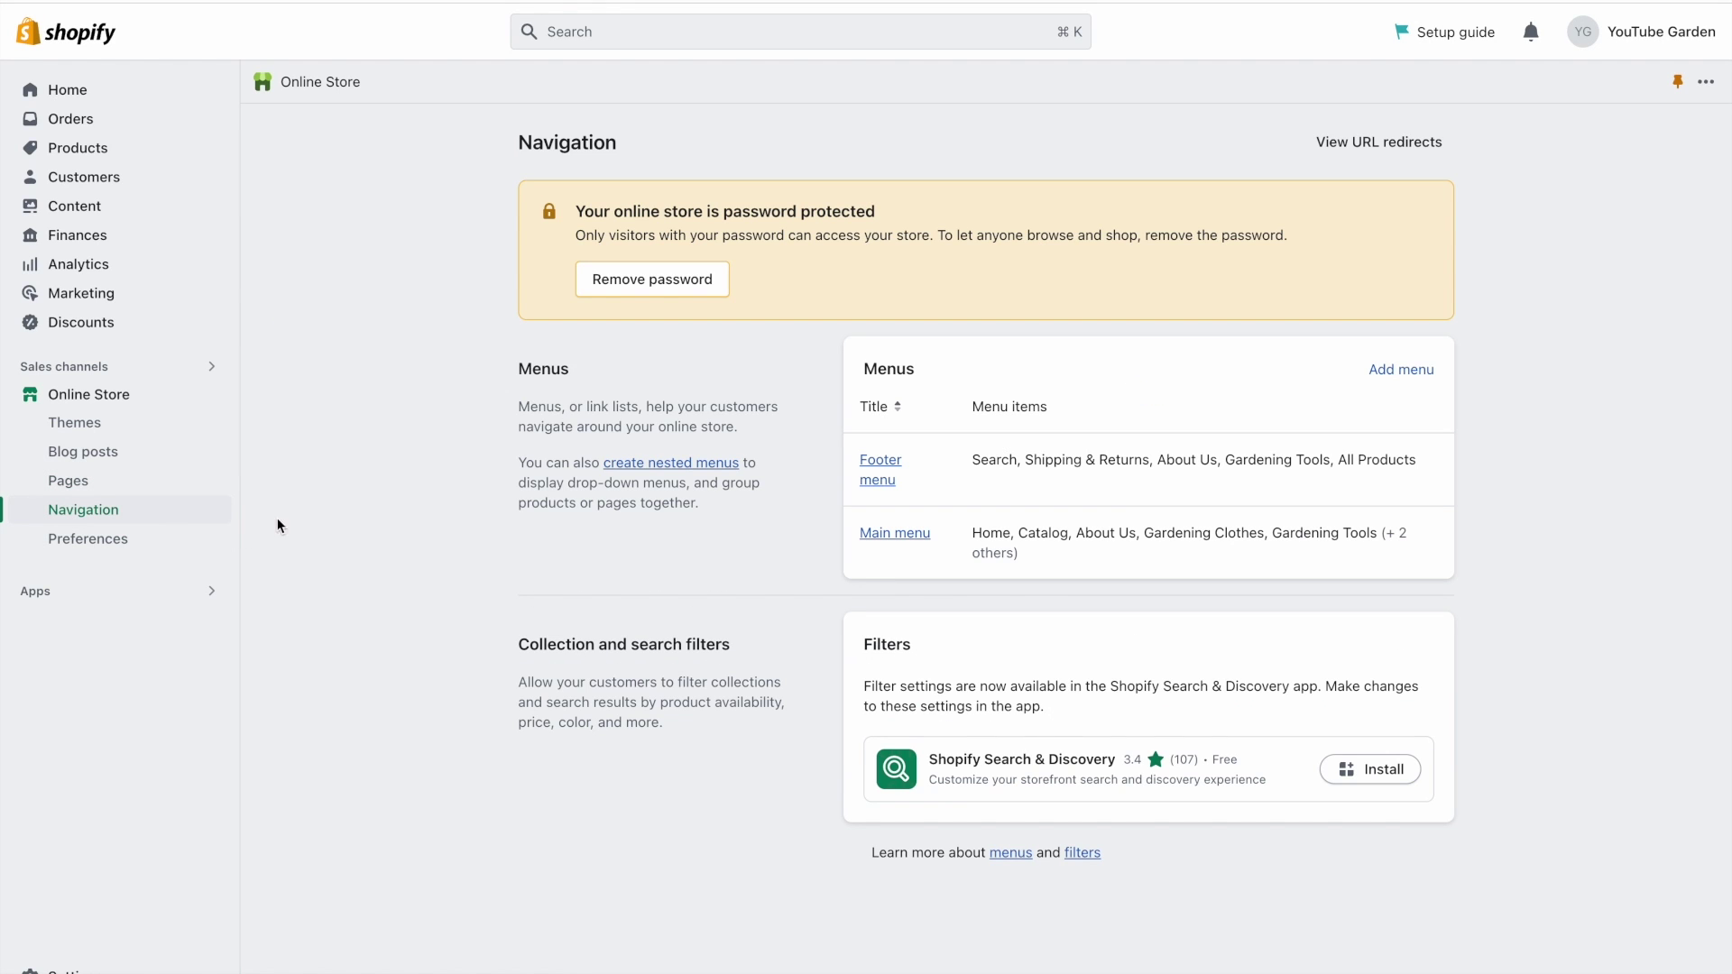
pyautogui.click(879, 536)
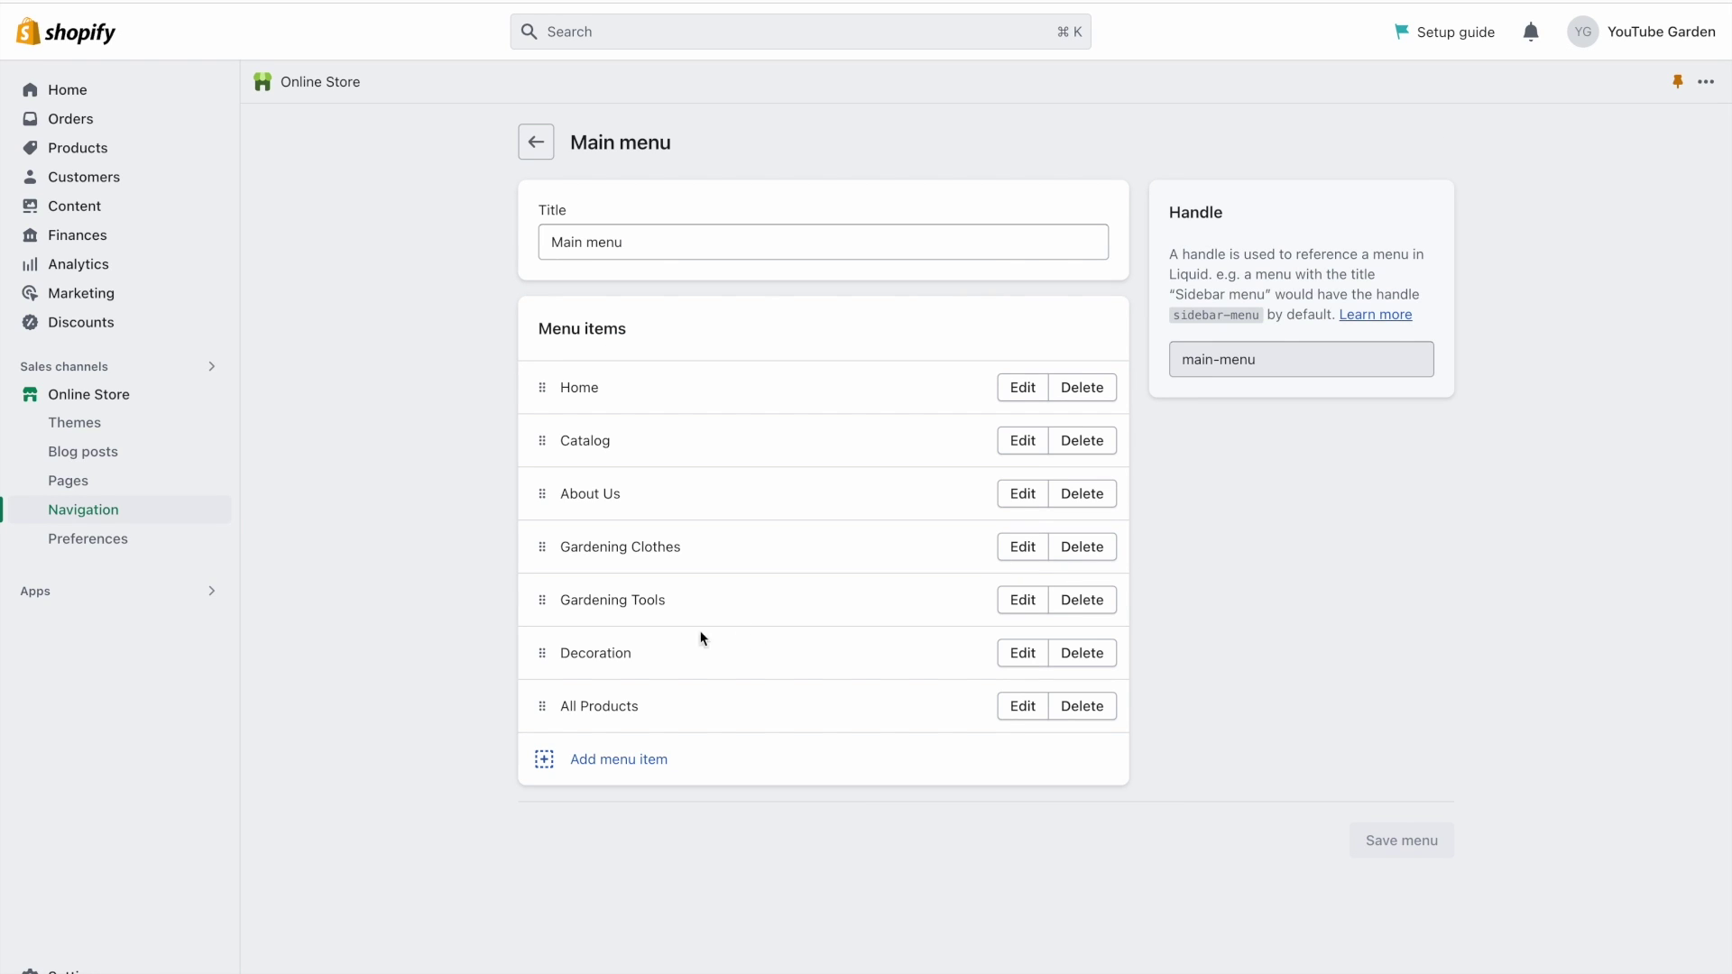
pyautogui.moveTo(542, 601); pyautogui.dragTo(577, 552)
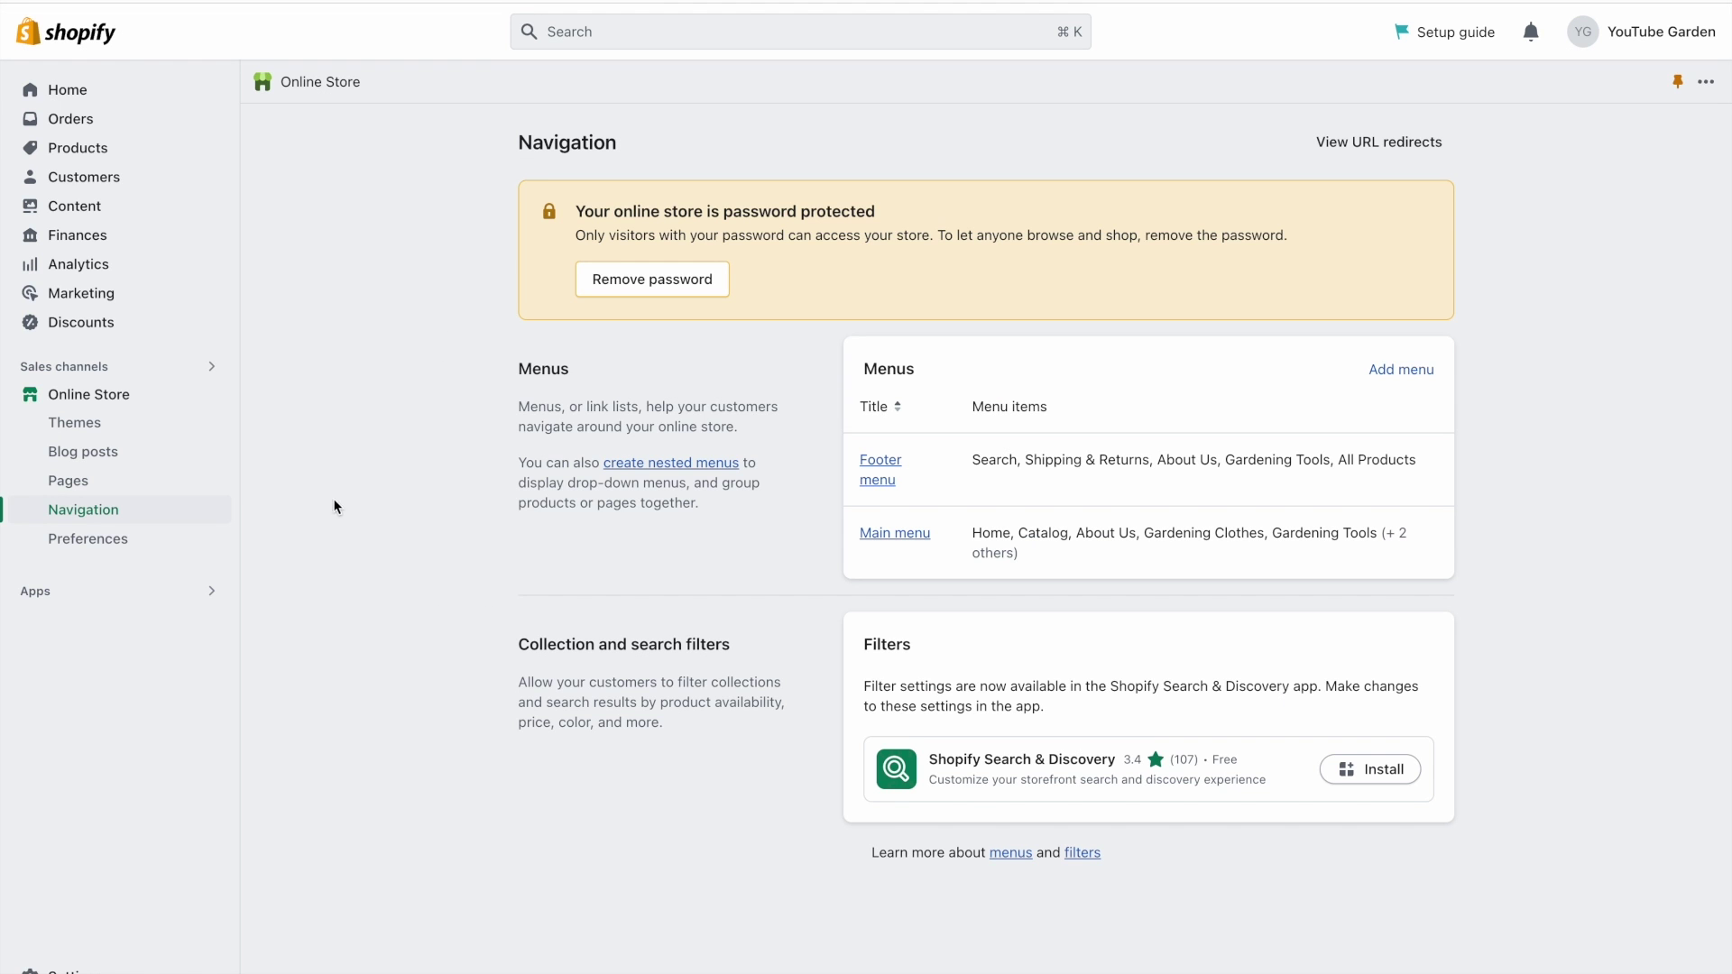
# - Open store Preferences and scroll down to the Customer privacy settings
pyautogui.click(195, 547)
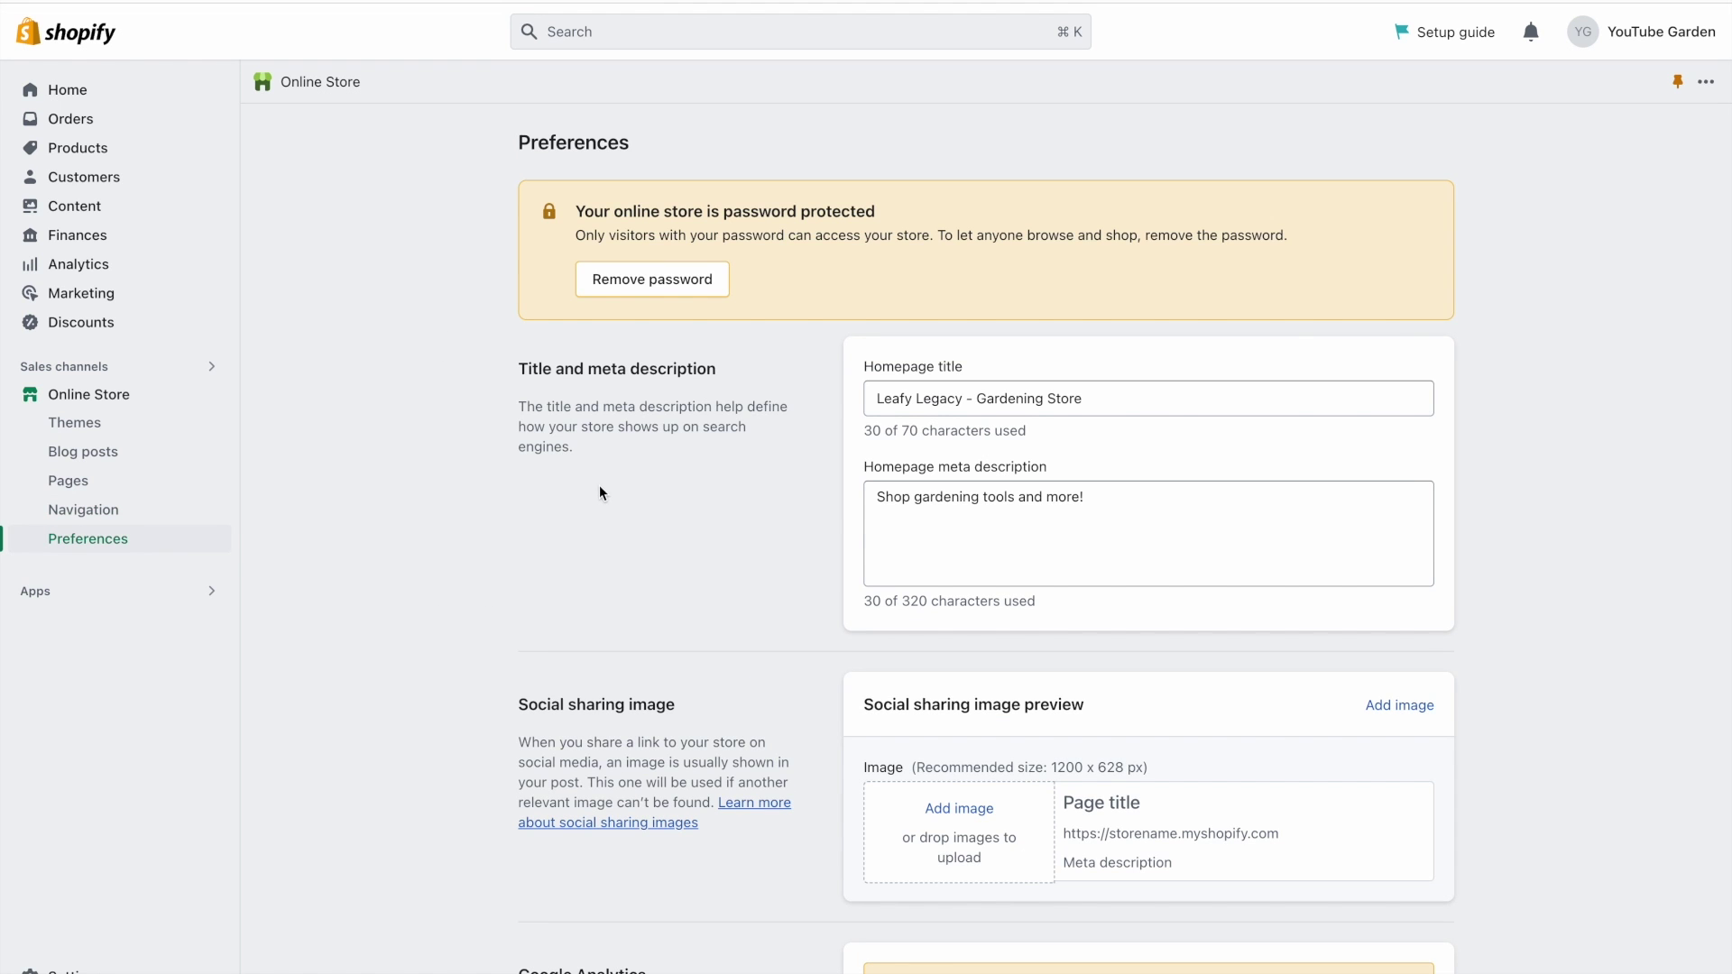
pyautogui.scroll(-3, 1508, 585)
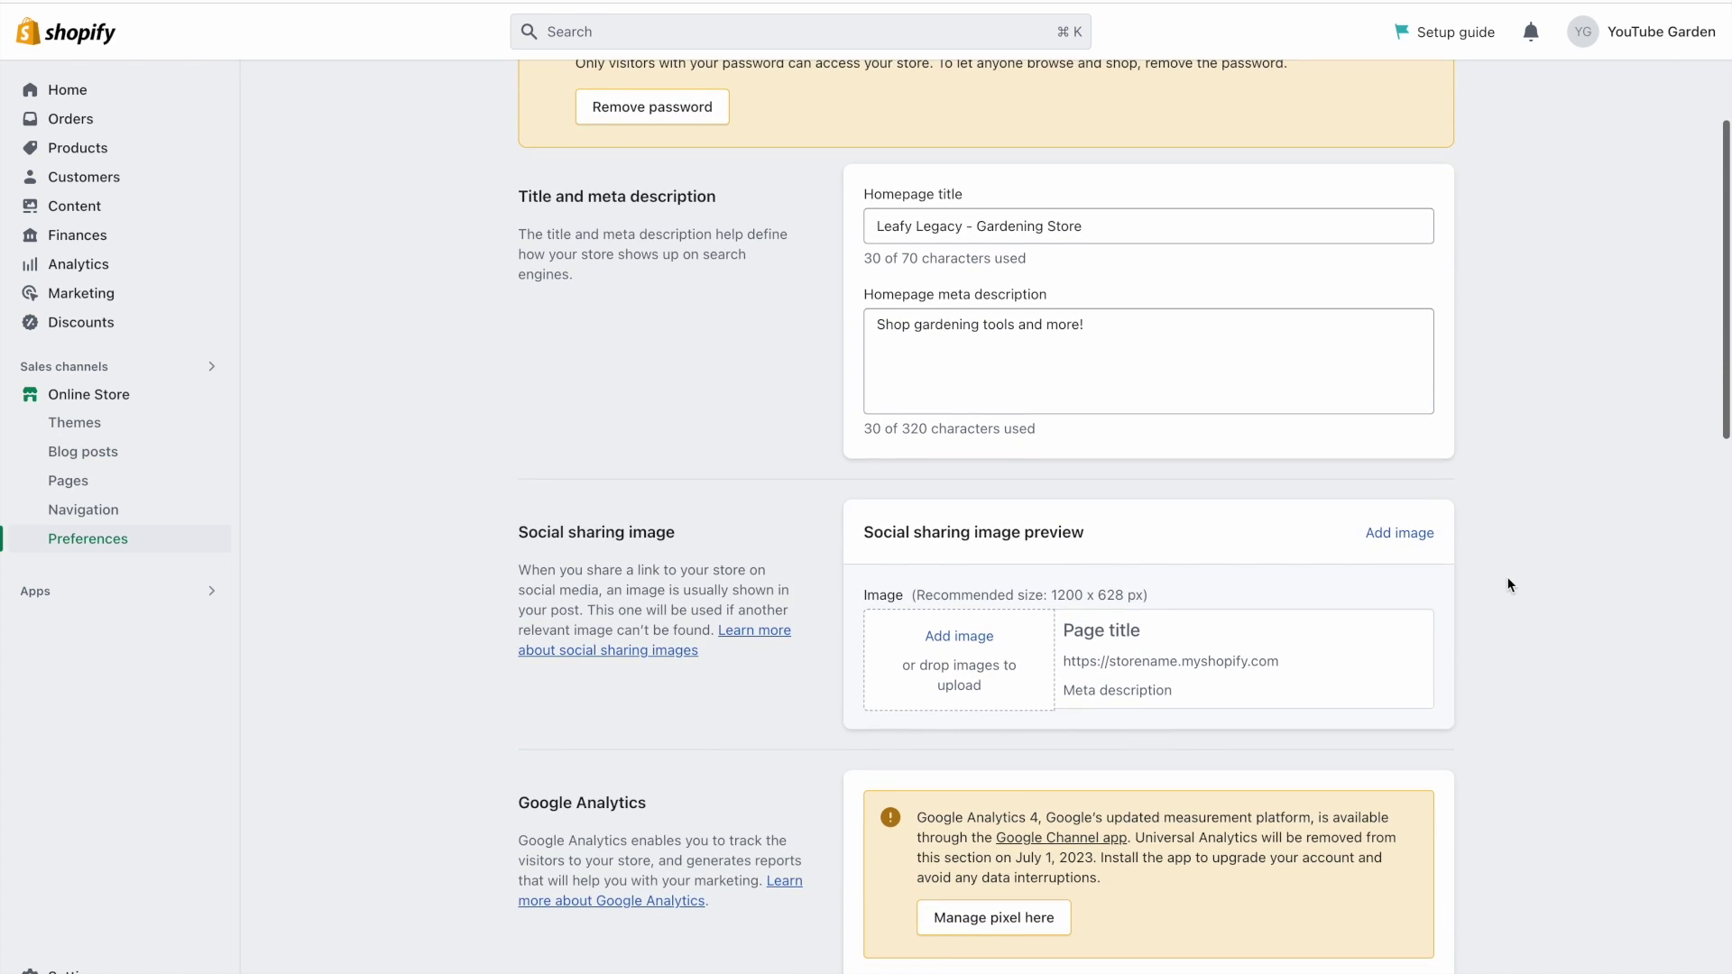
pyautogui.scroll(-2, 1508, 585)
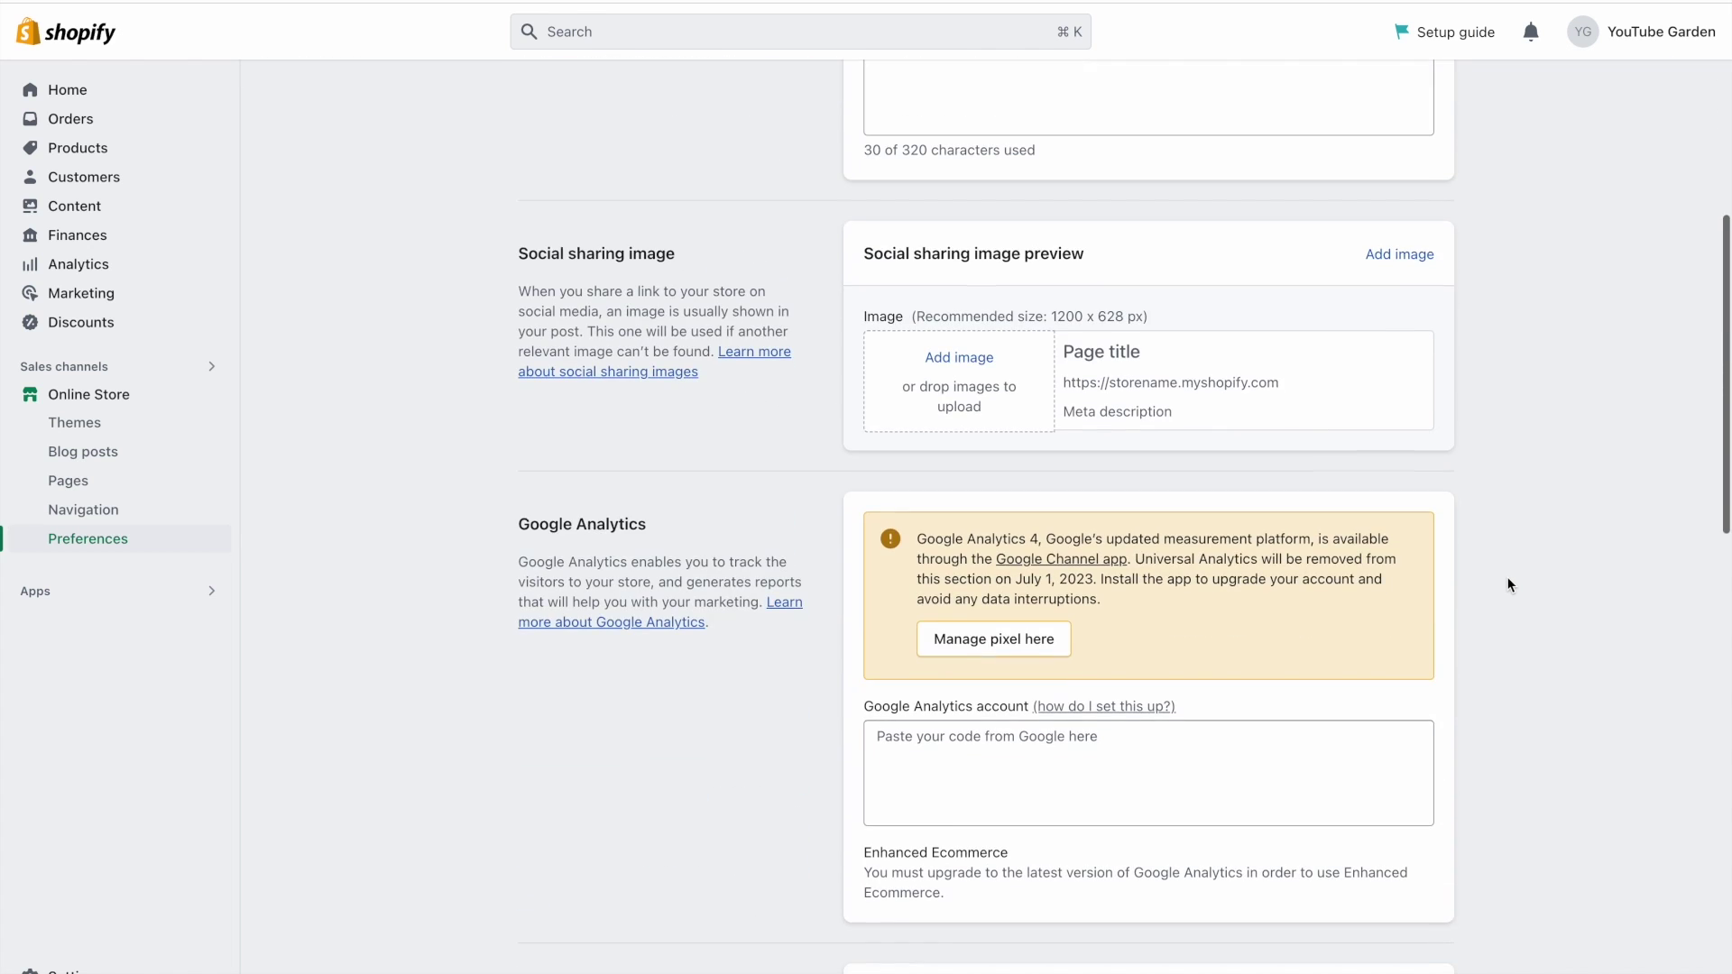
pyautogui.scroll(-7, 1508, 585)
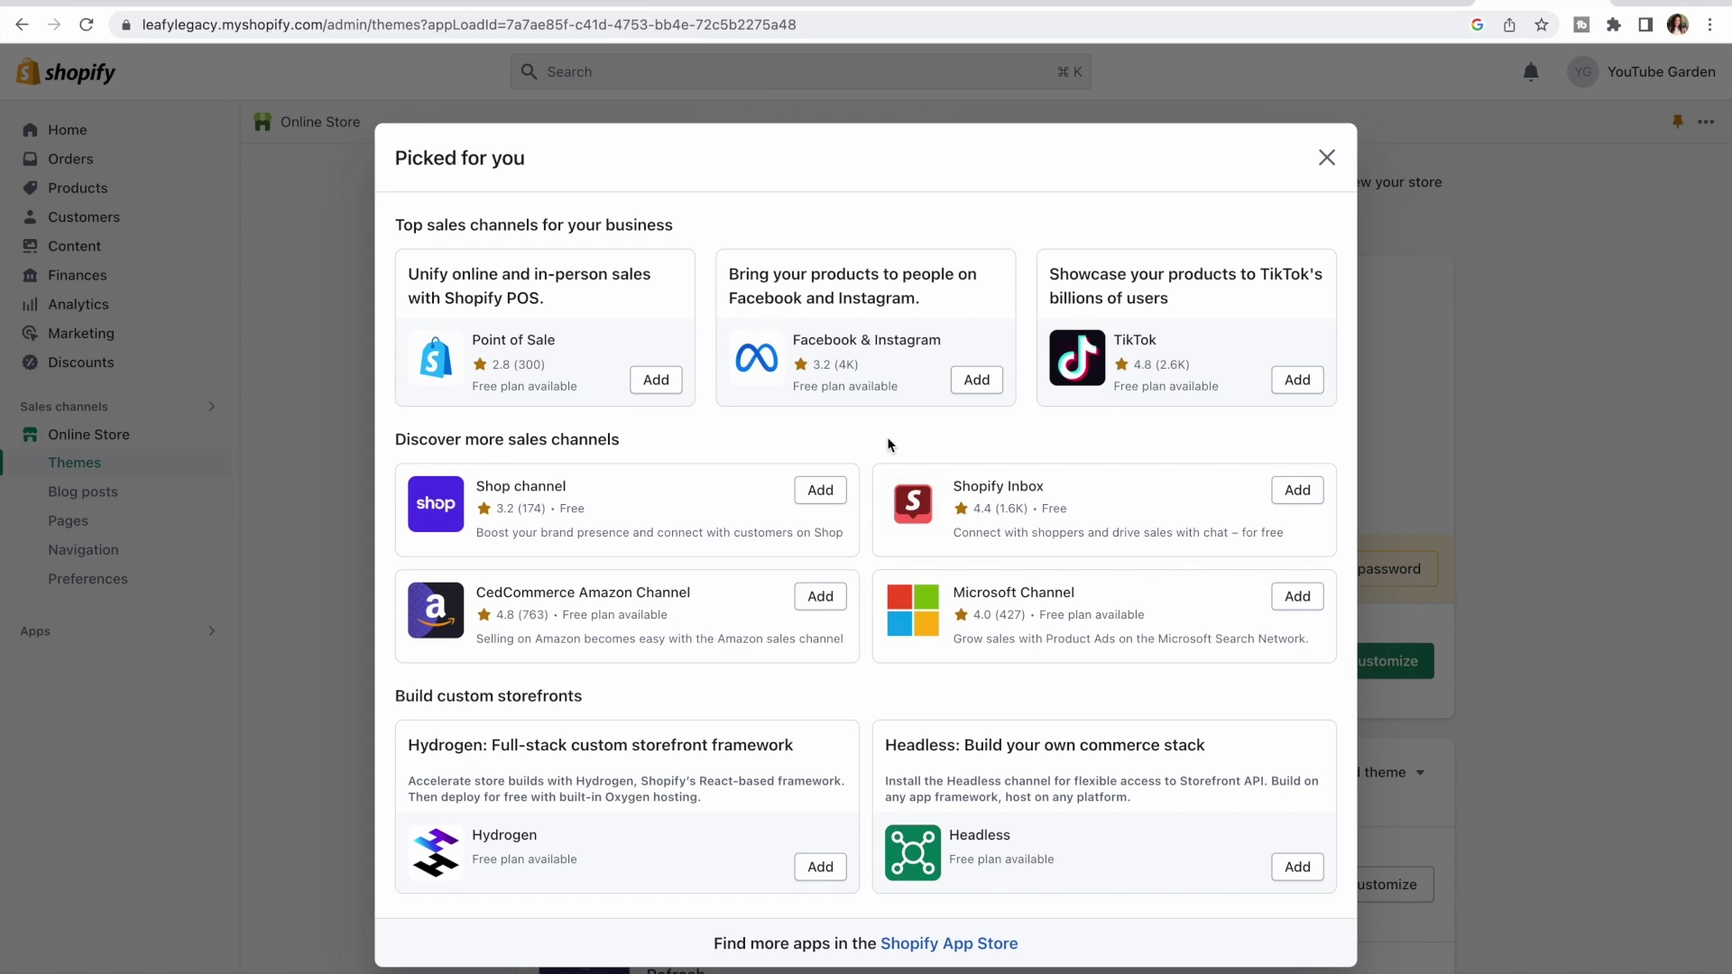
# - Add Facebook & Instagram as a sales channel and scroll its start-selling page
pyautogui.click(976, 383)
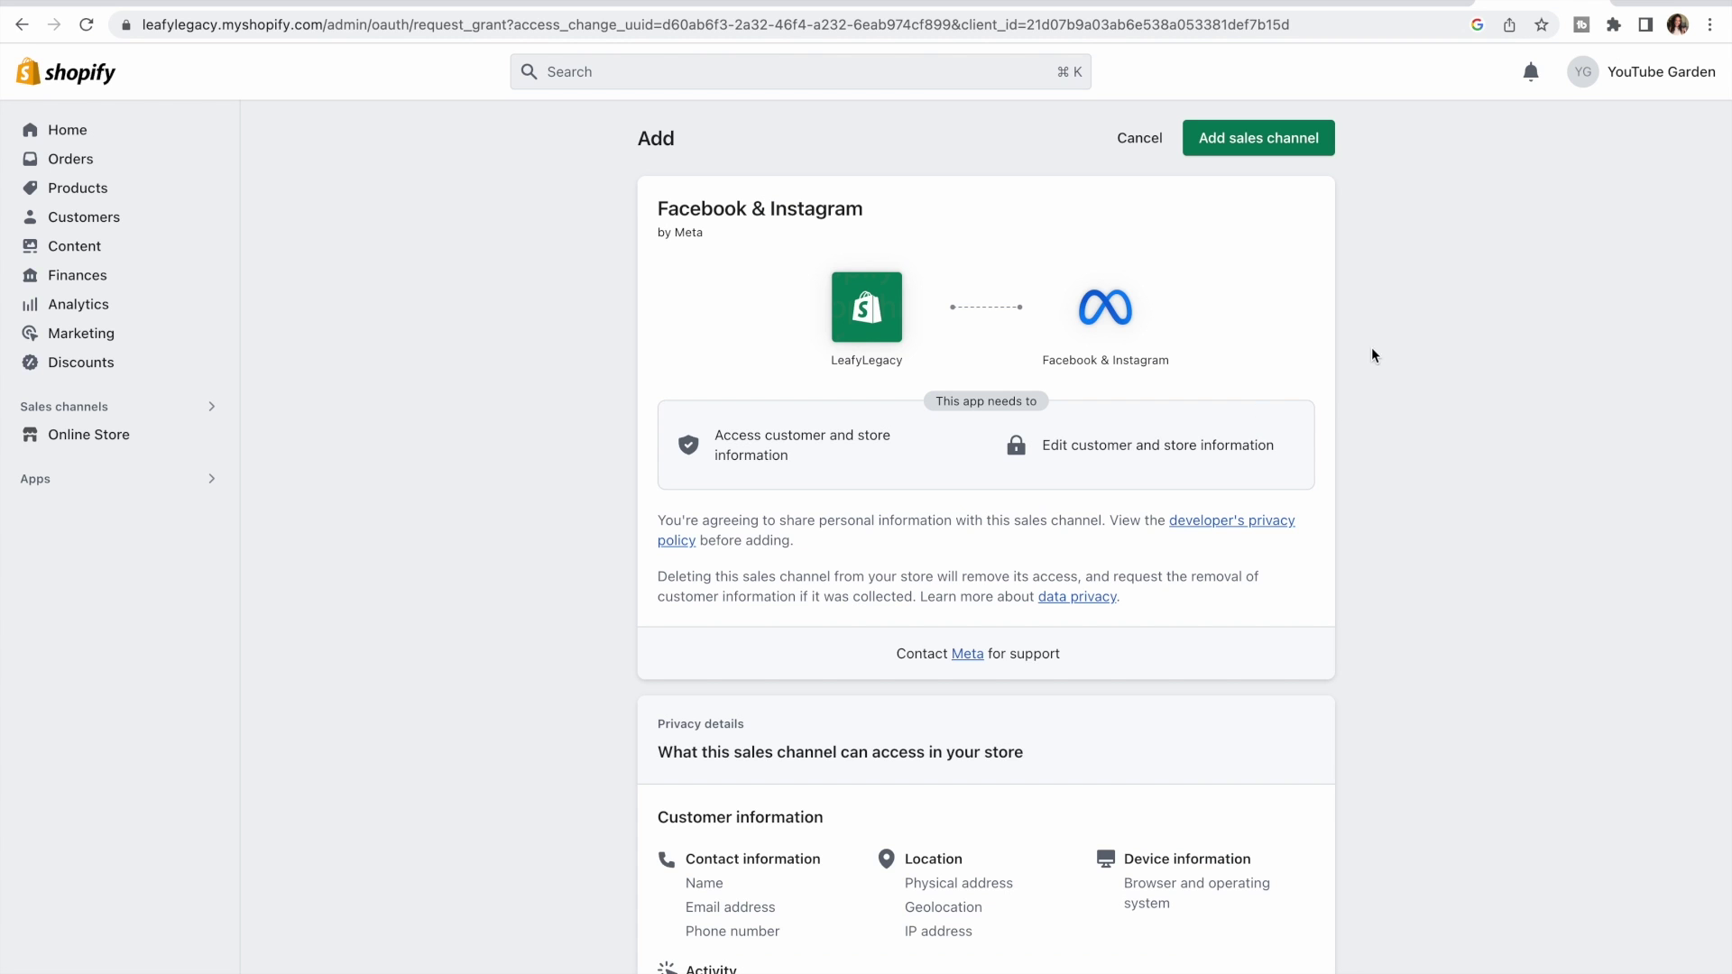
pyautogui.click(1259, 137)
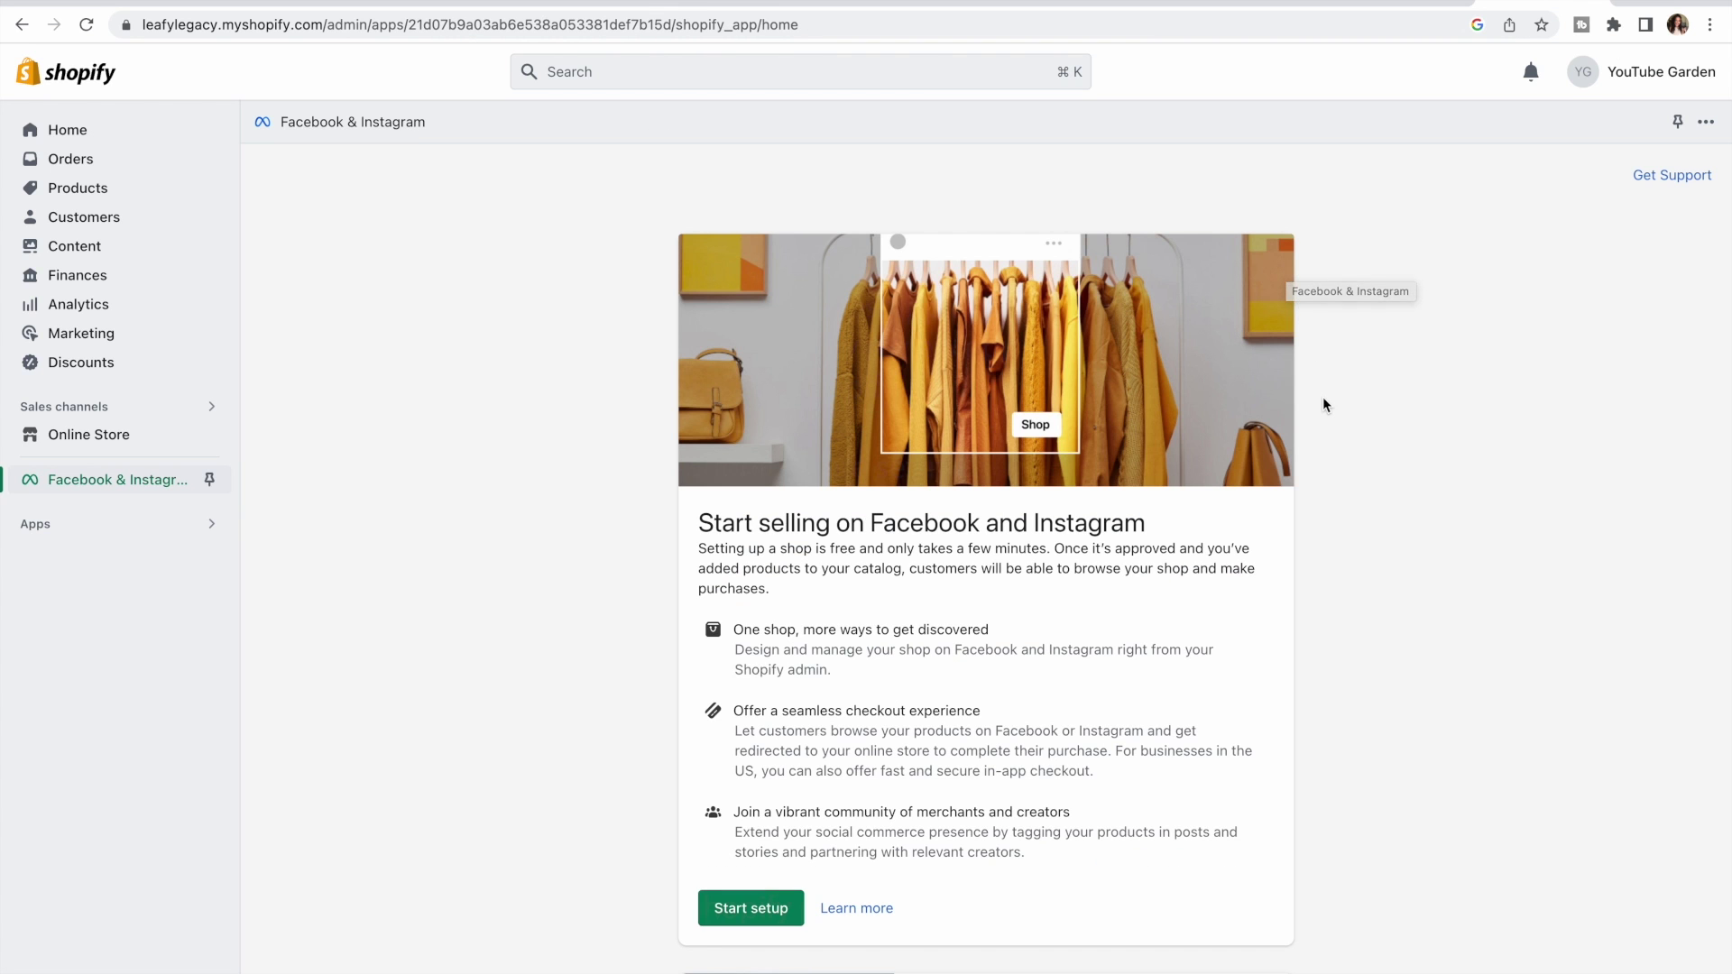
pyautogui.scroll(-3, 1350, 496)
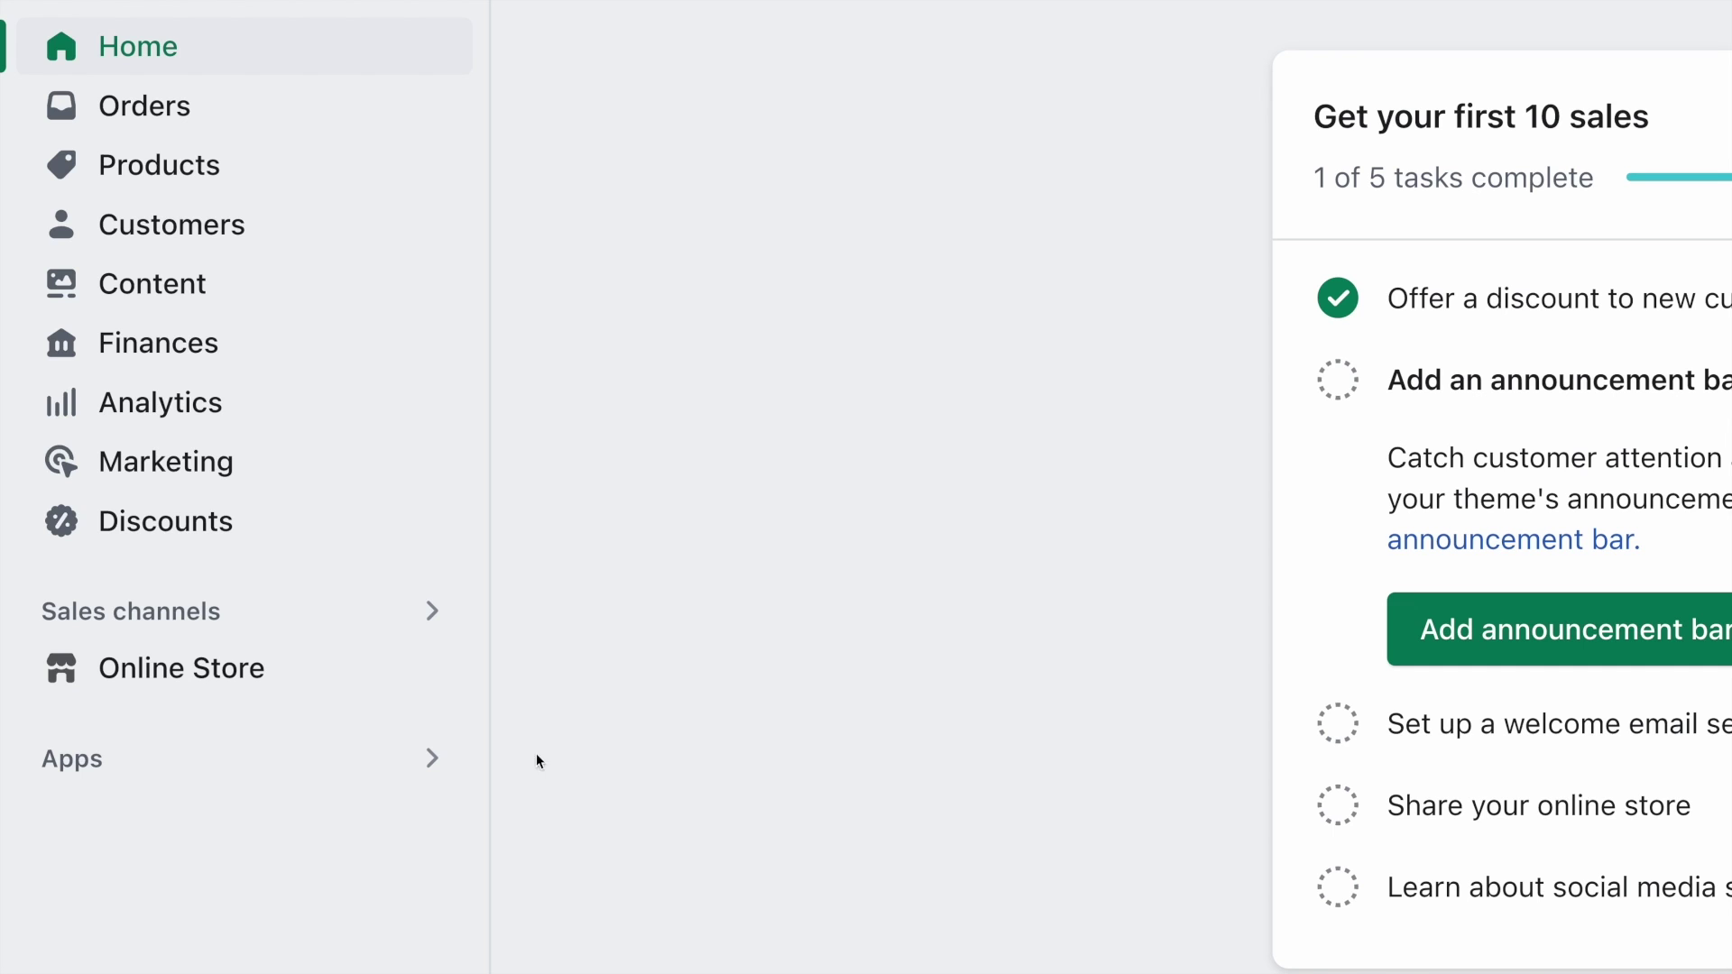
# - Search the App Store for 'Printify' and open the Printify: Print on Demand app page
pyautogui.click(176, 774)
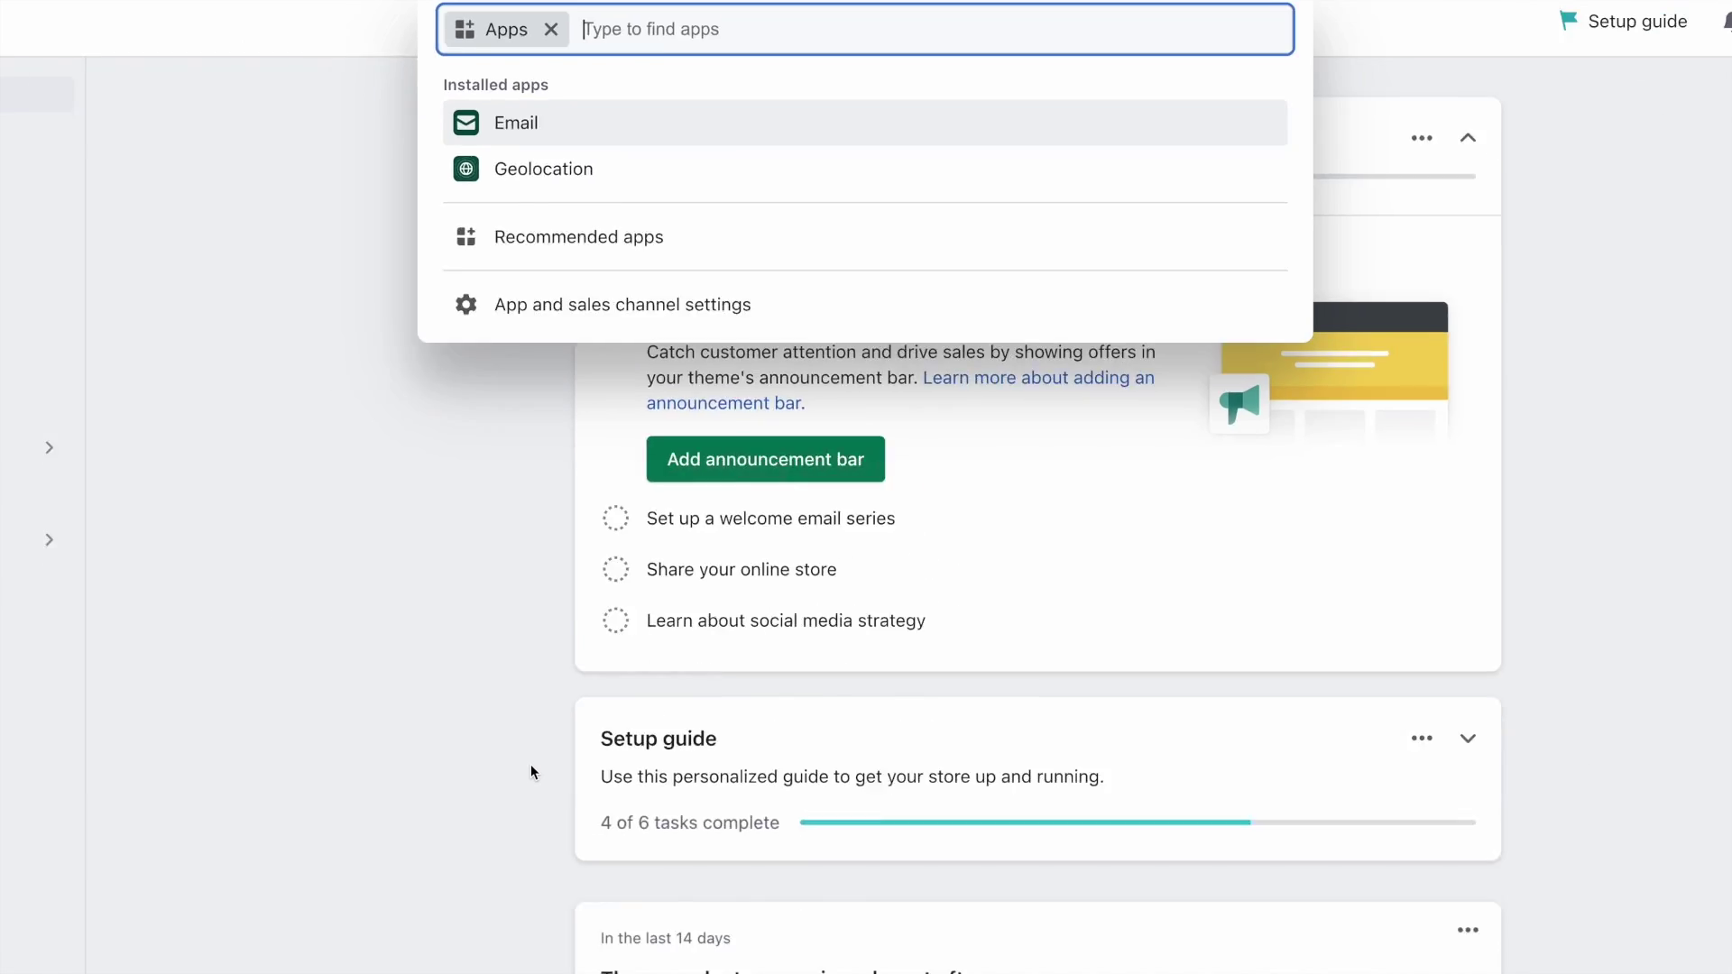
pyautogui.write('Printify')
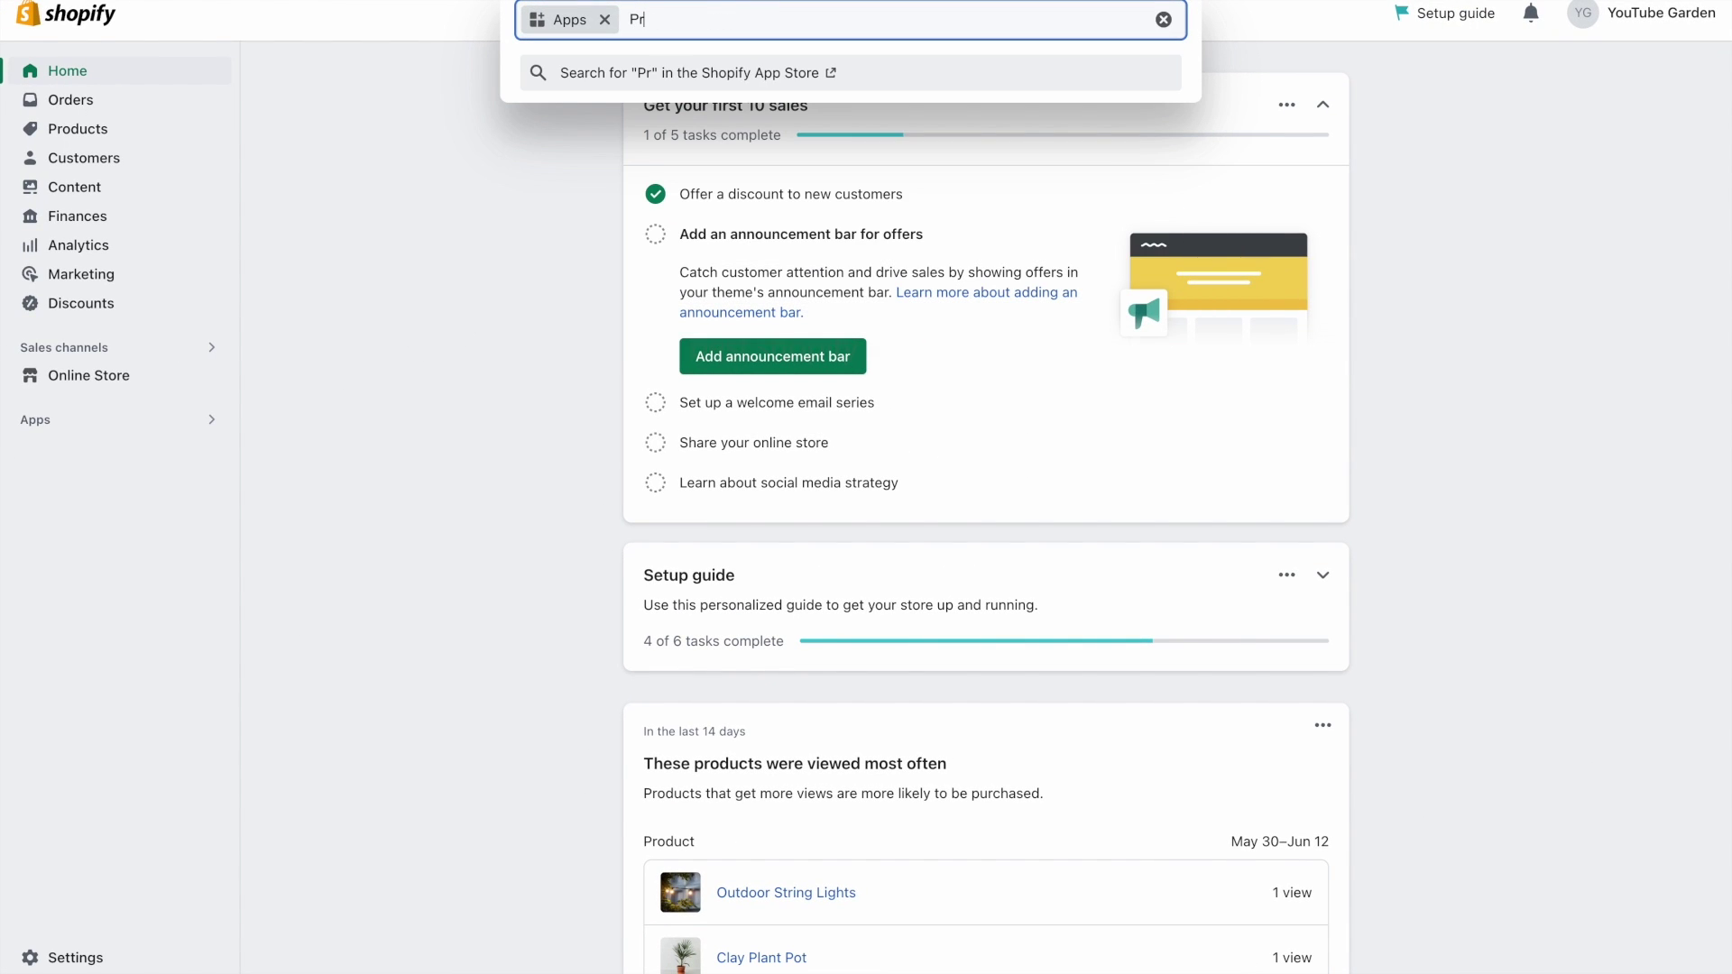
pyautogui.press('Return')
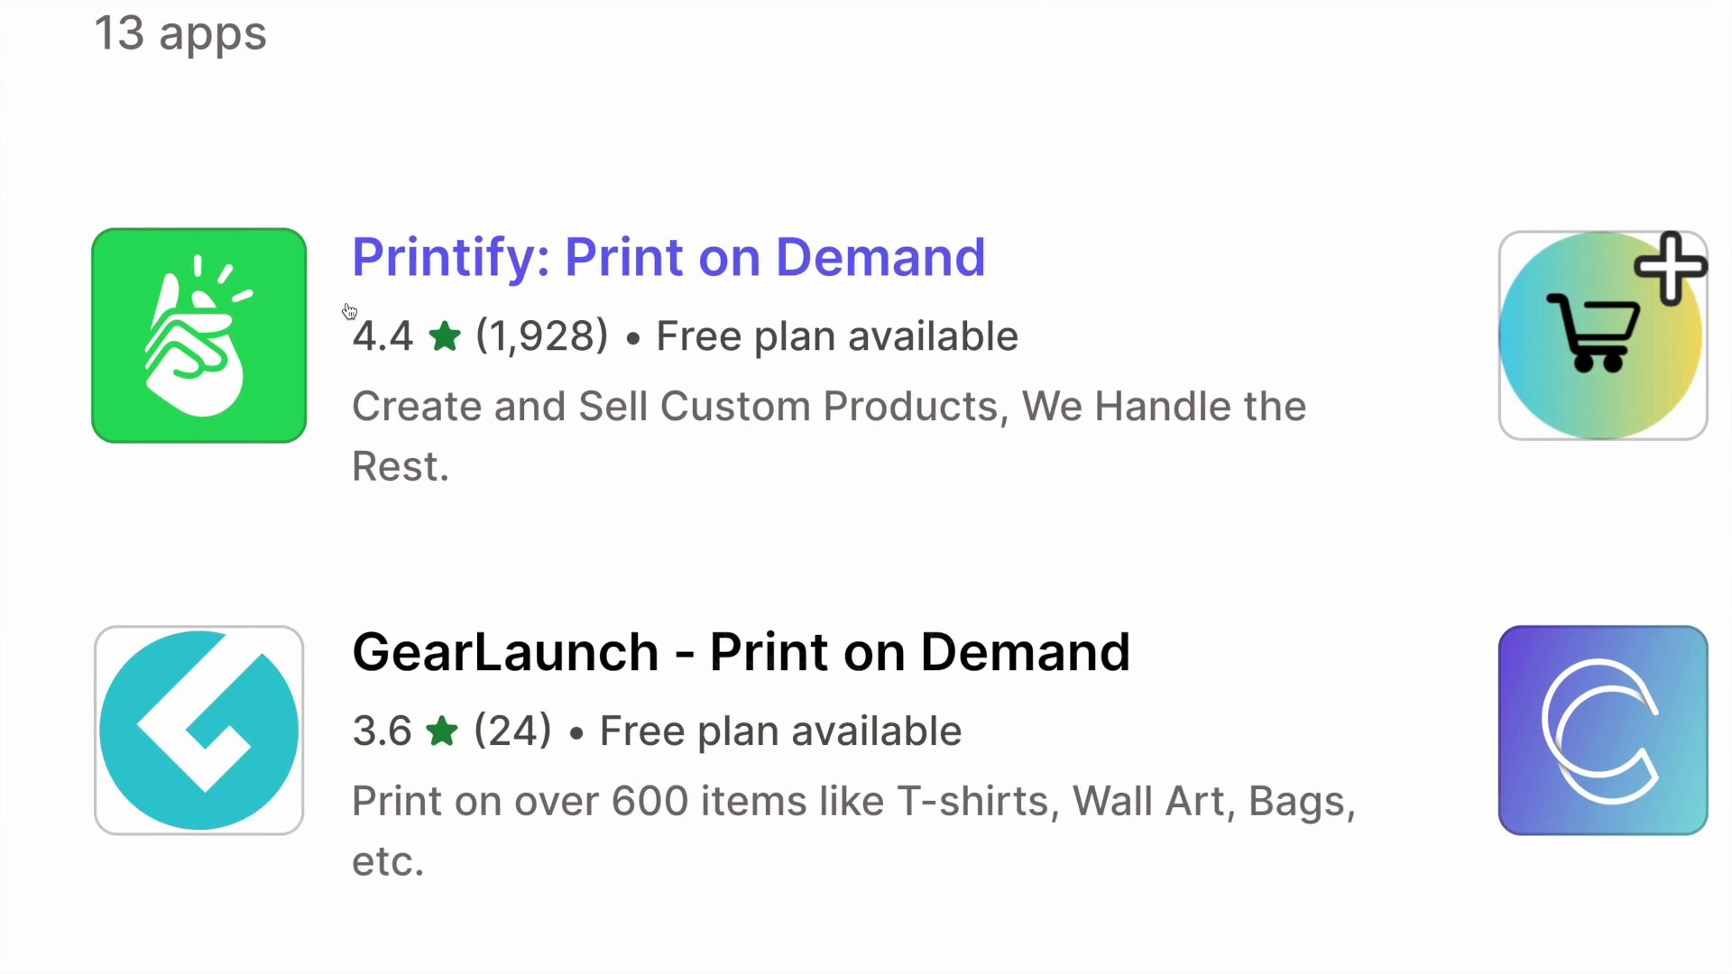
pyautogui.click(569, 271)
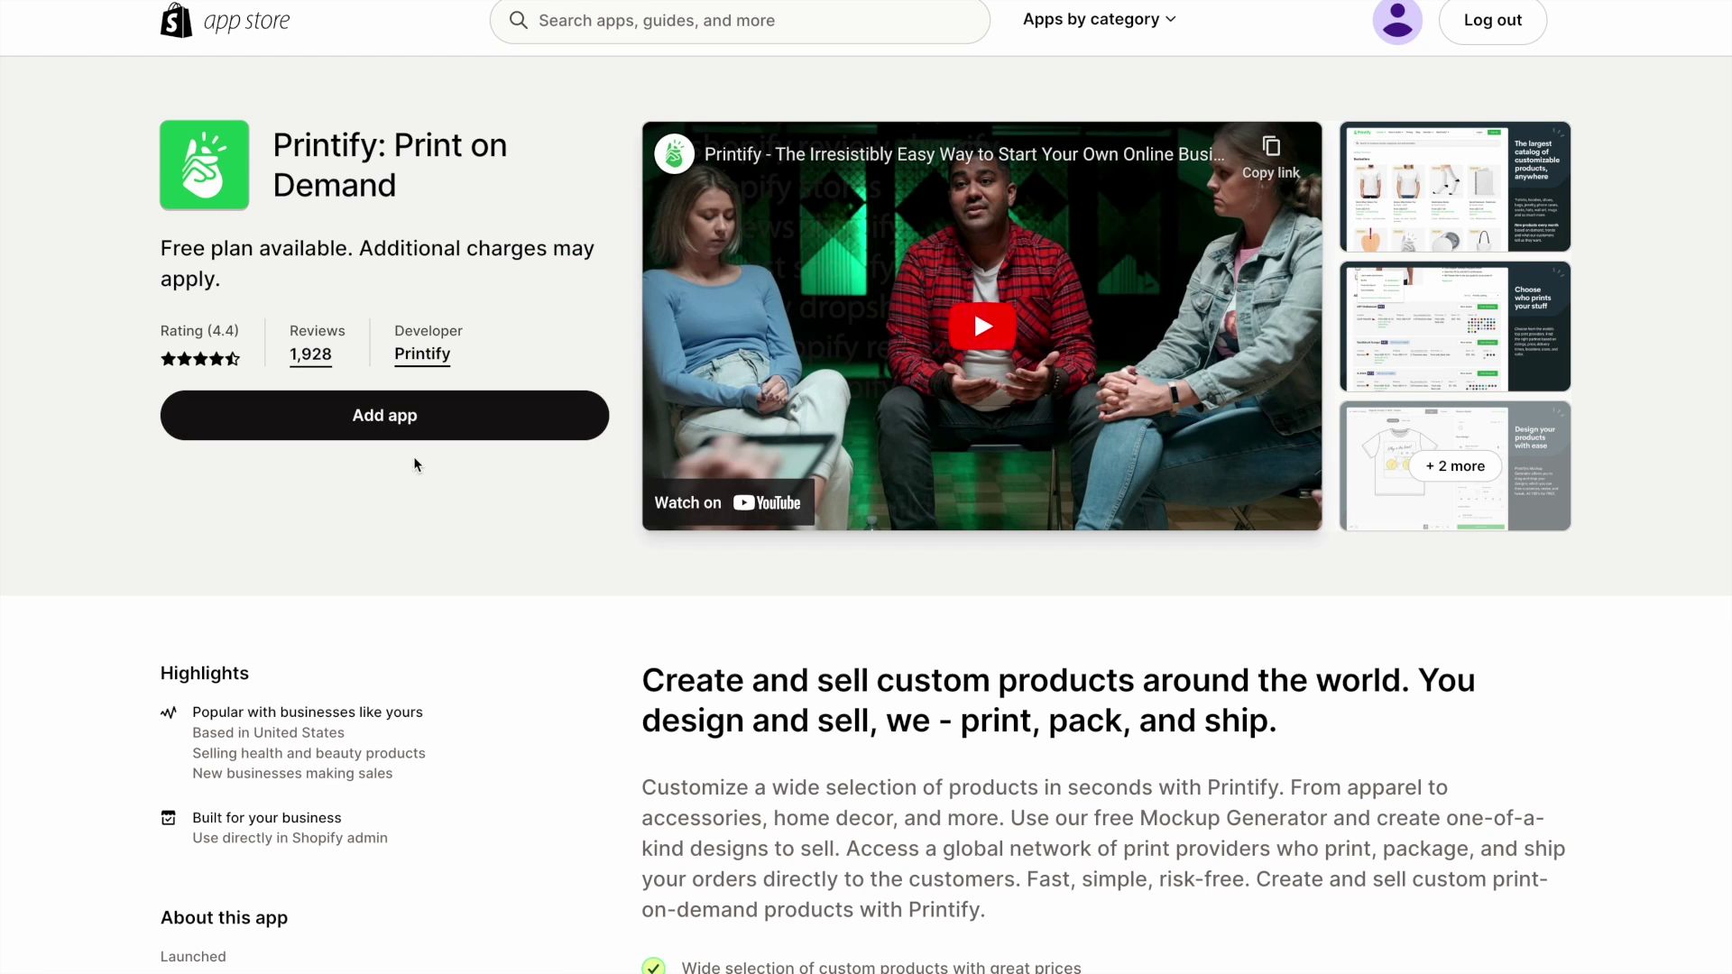
# - Return to the search results and open the Currency Converter Plus listing
pyautogui.hotkey('alt', 'Left')
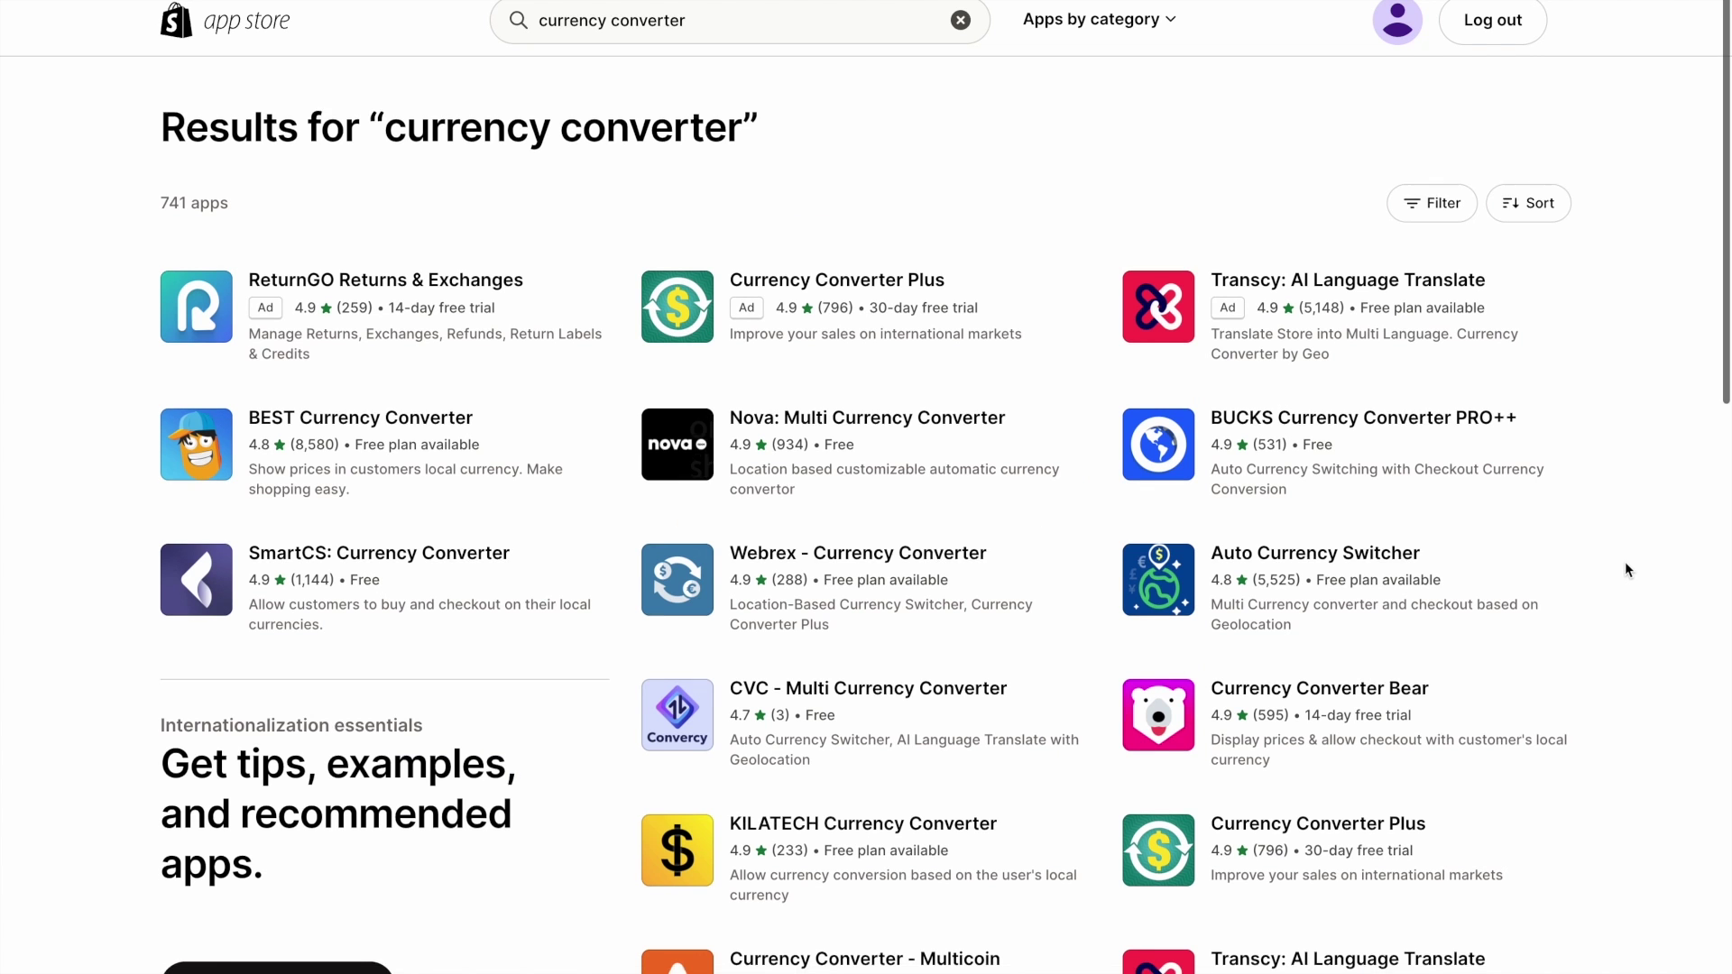
pyautogui.scroll(-3, 1624, 567)
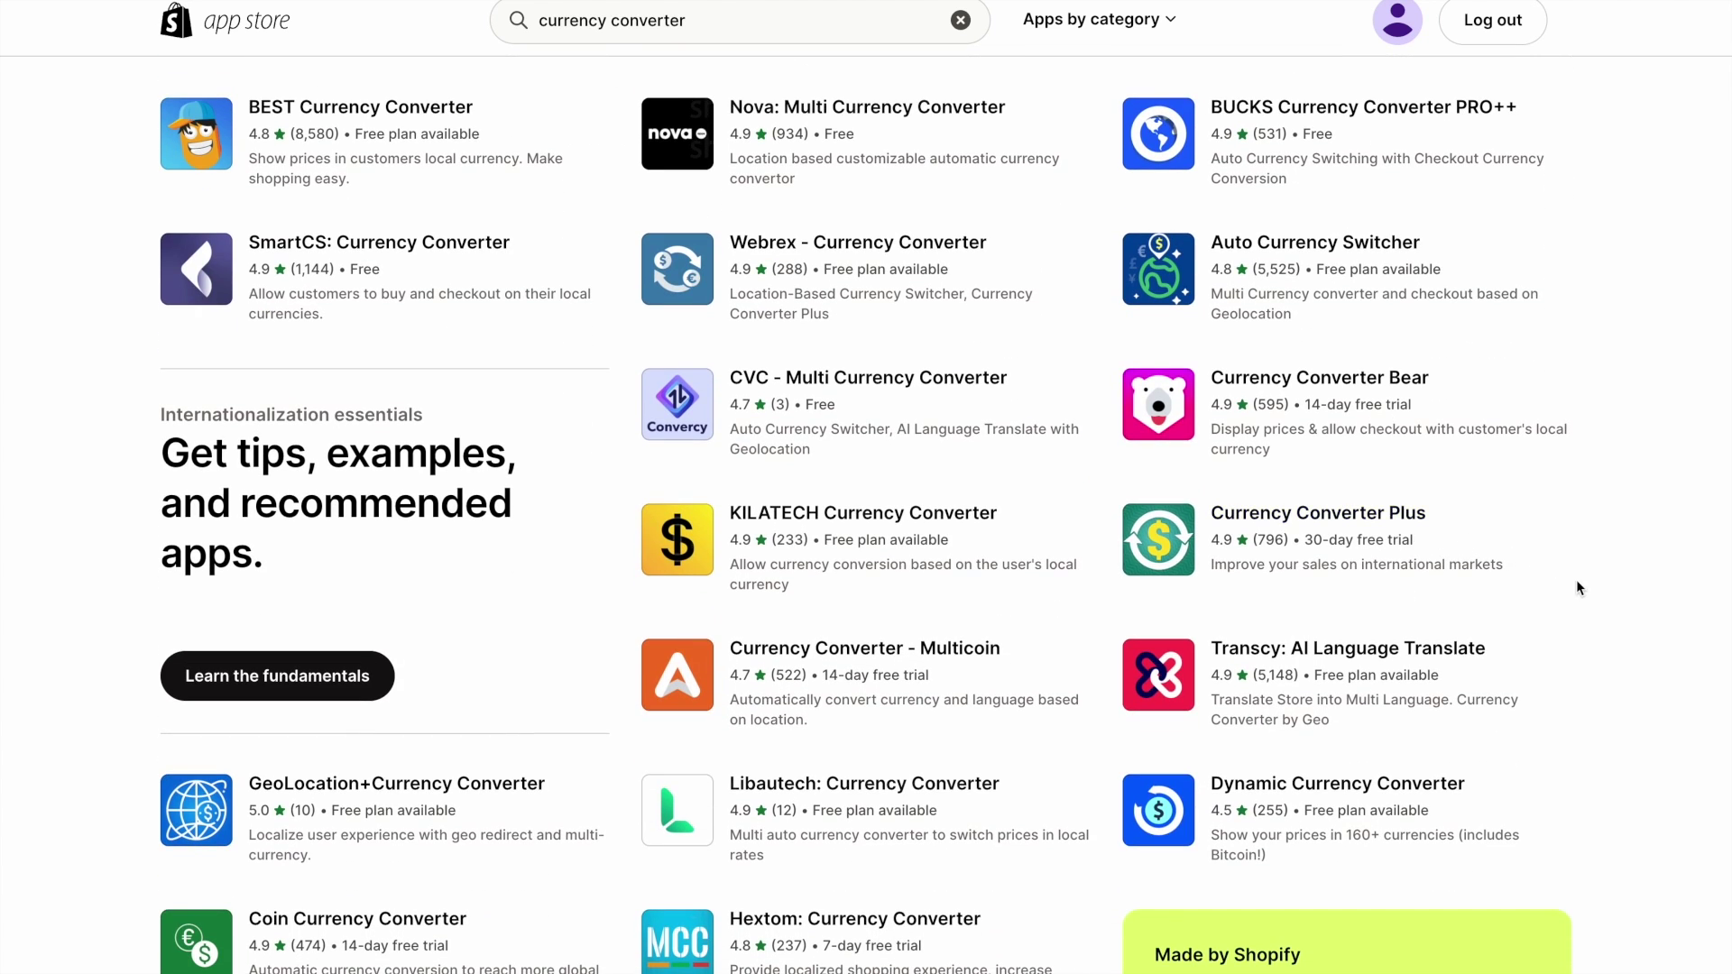
pyautogui.click(1515, 567)
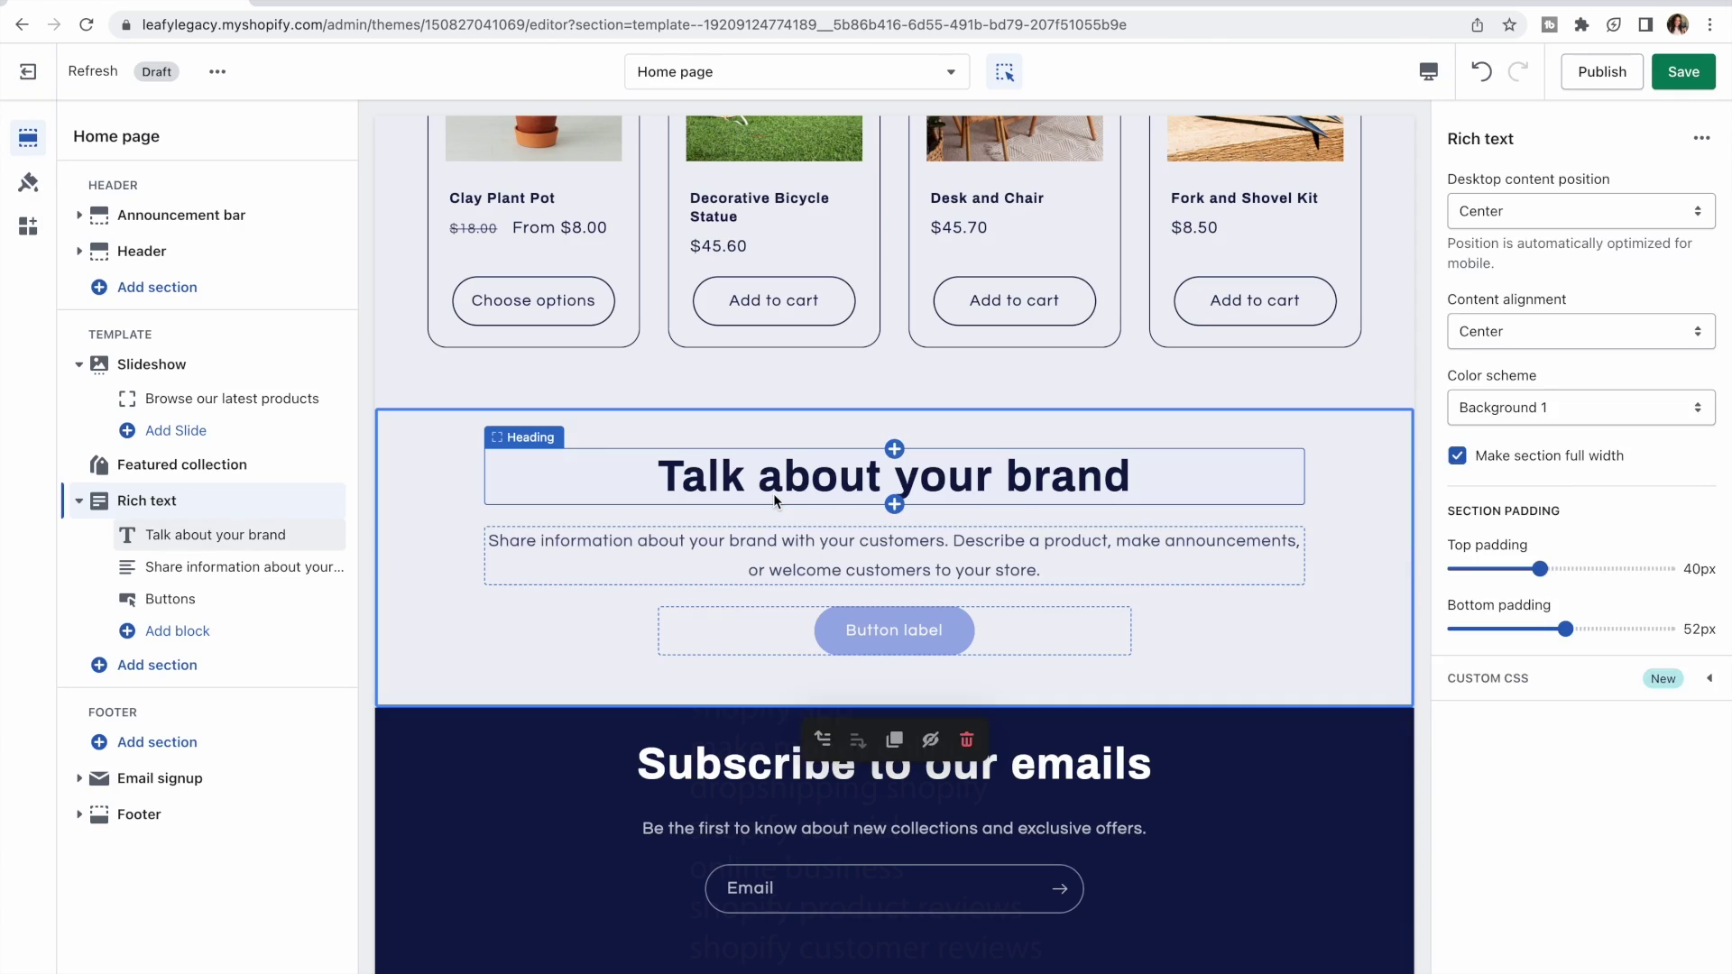
# - Change the Rich text heading to 'Welcome to this tutorial!', text to 'Online store setup tutorial', then move the section under Slideshow
pyautogui.click(893, 475)
pyautogui.moveTo(1602, 262); pyautogui.dragTo(1434, 256)
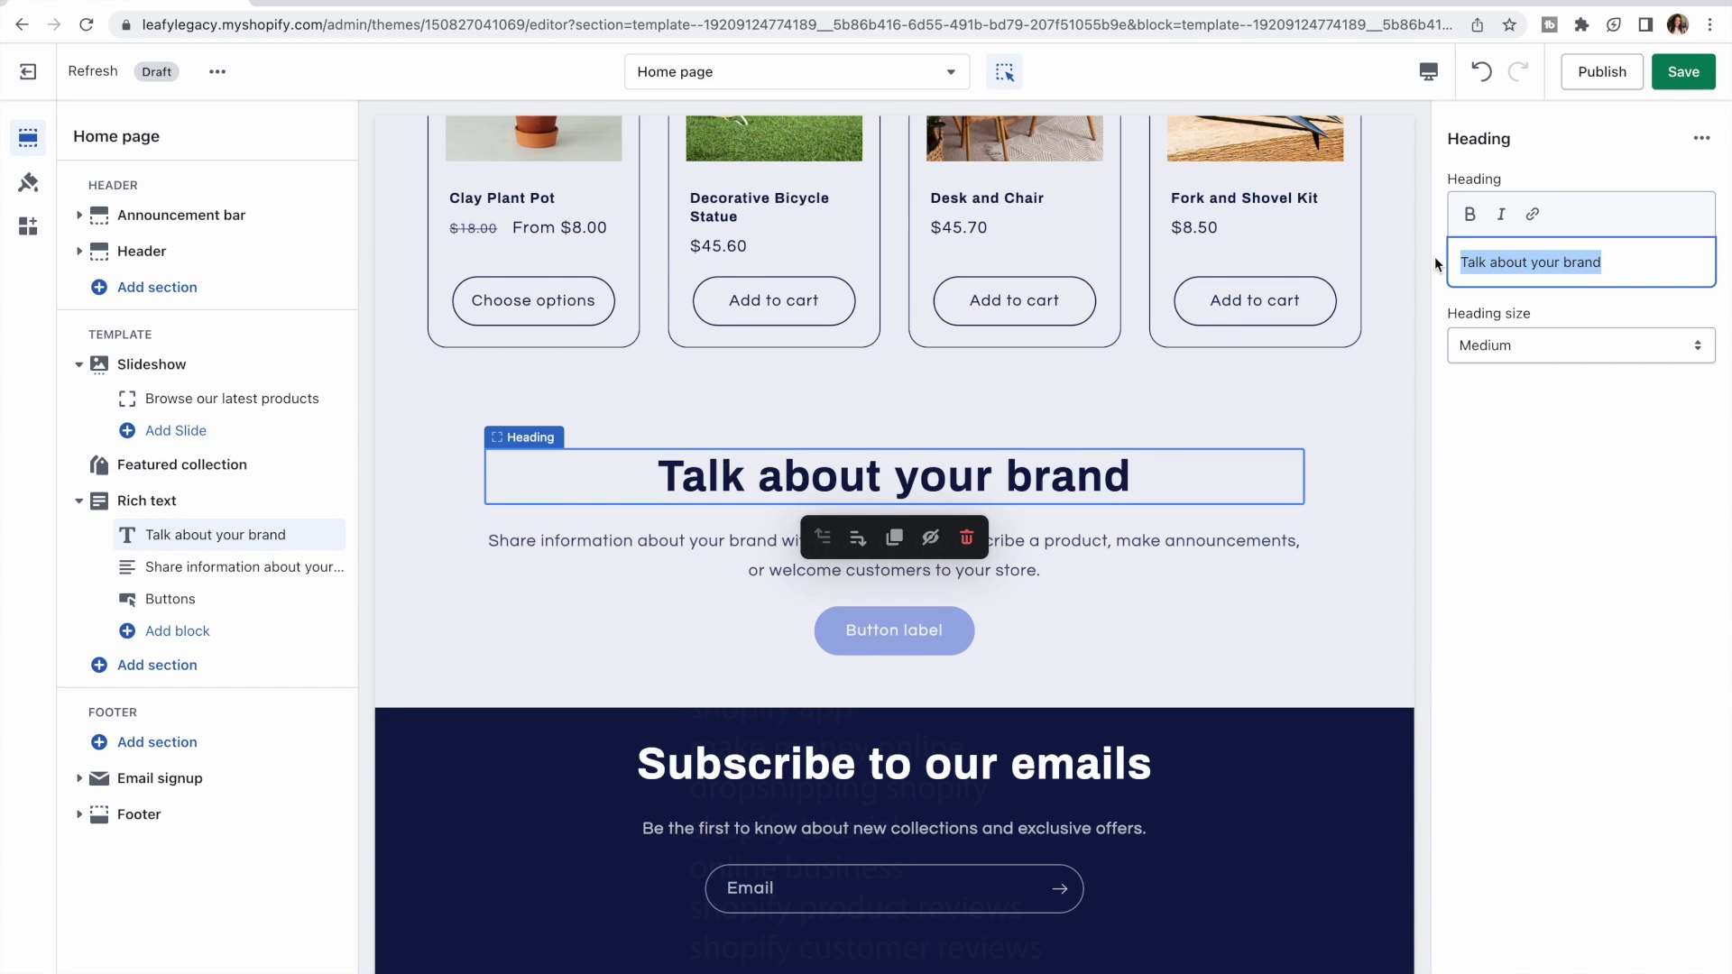
pyautogui.write('Welcome to this tutorial!')
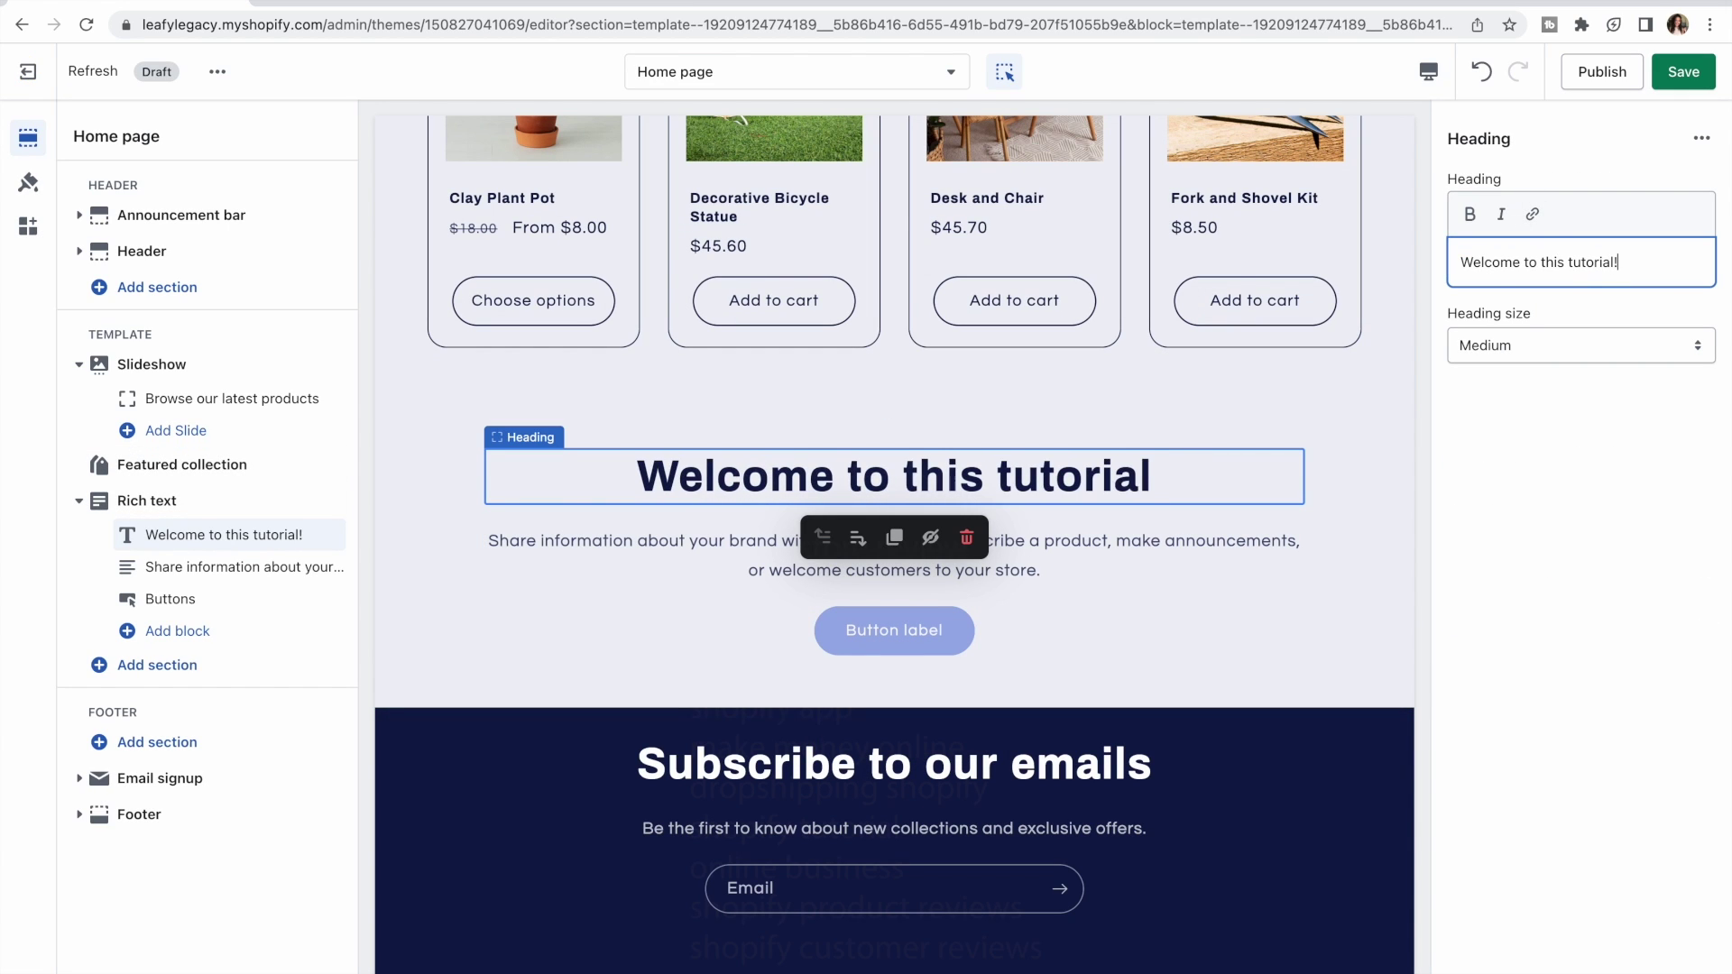
pyautogui.click(1175, 565)
pyautogui.tripleClick(1608, 283)
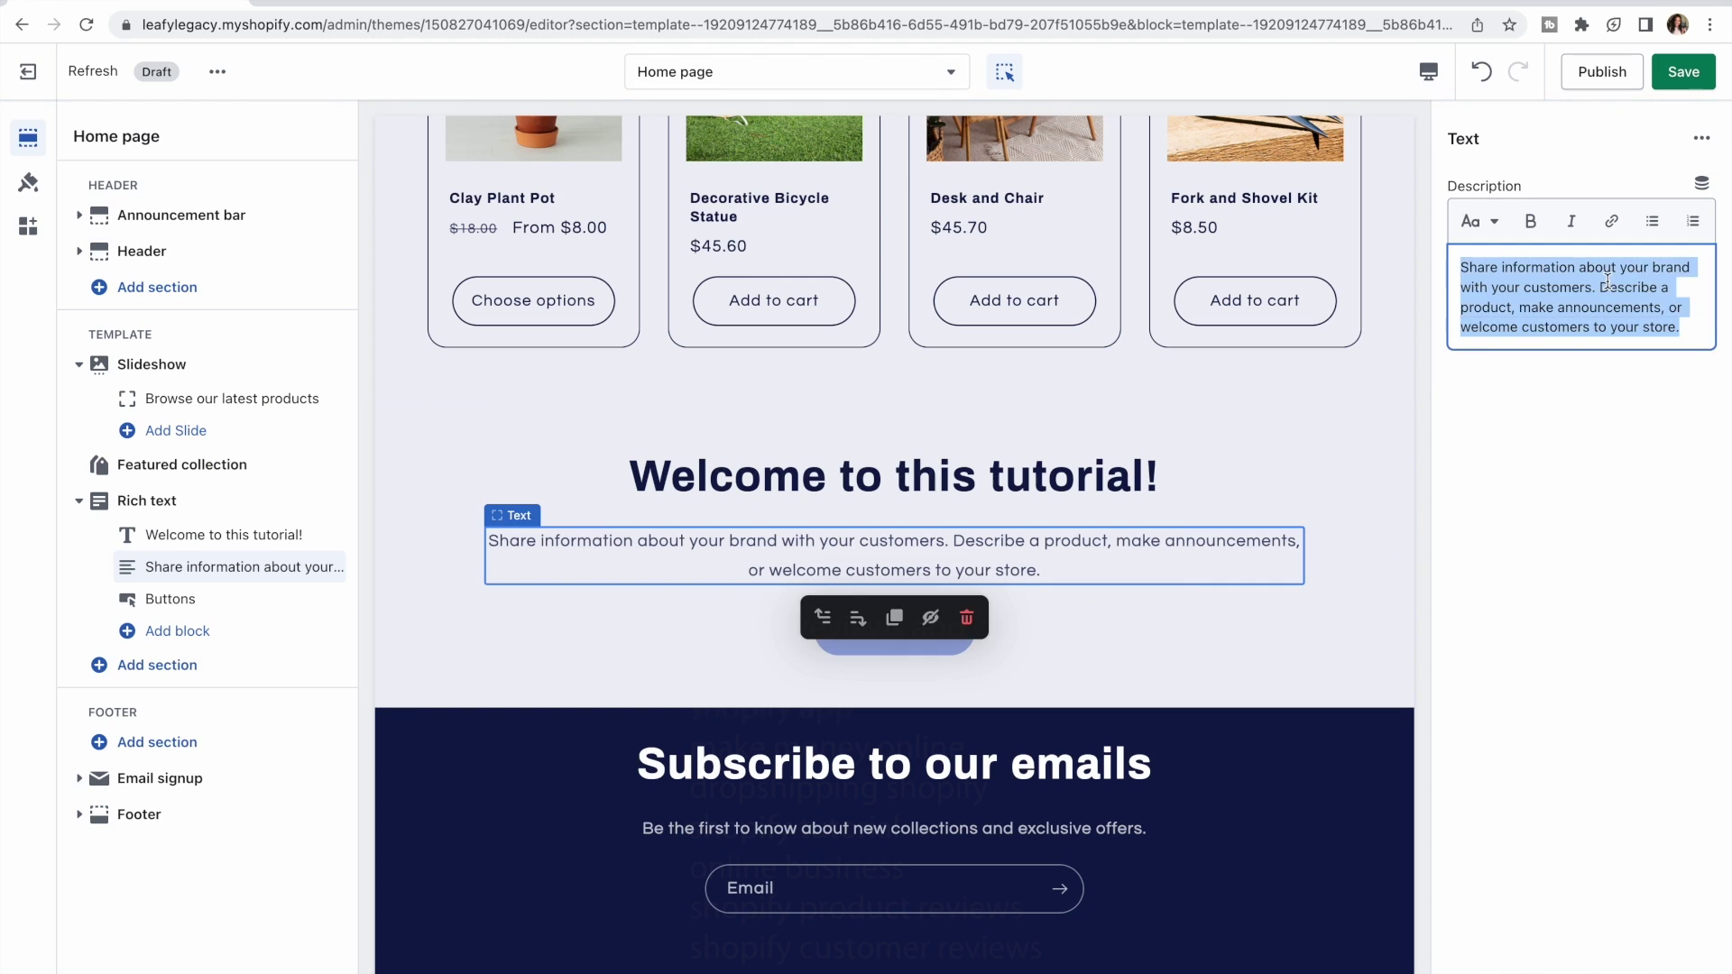
pyautogui.write('Online store setup tutorial')
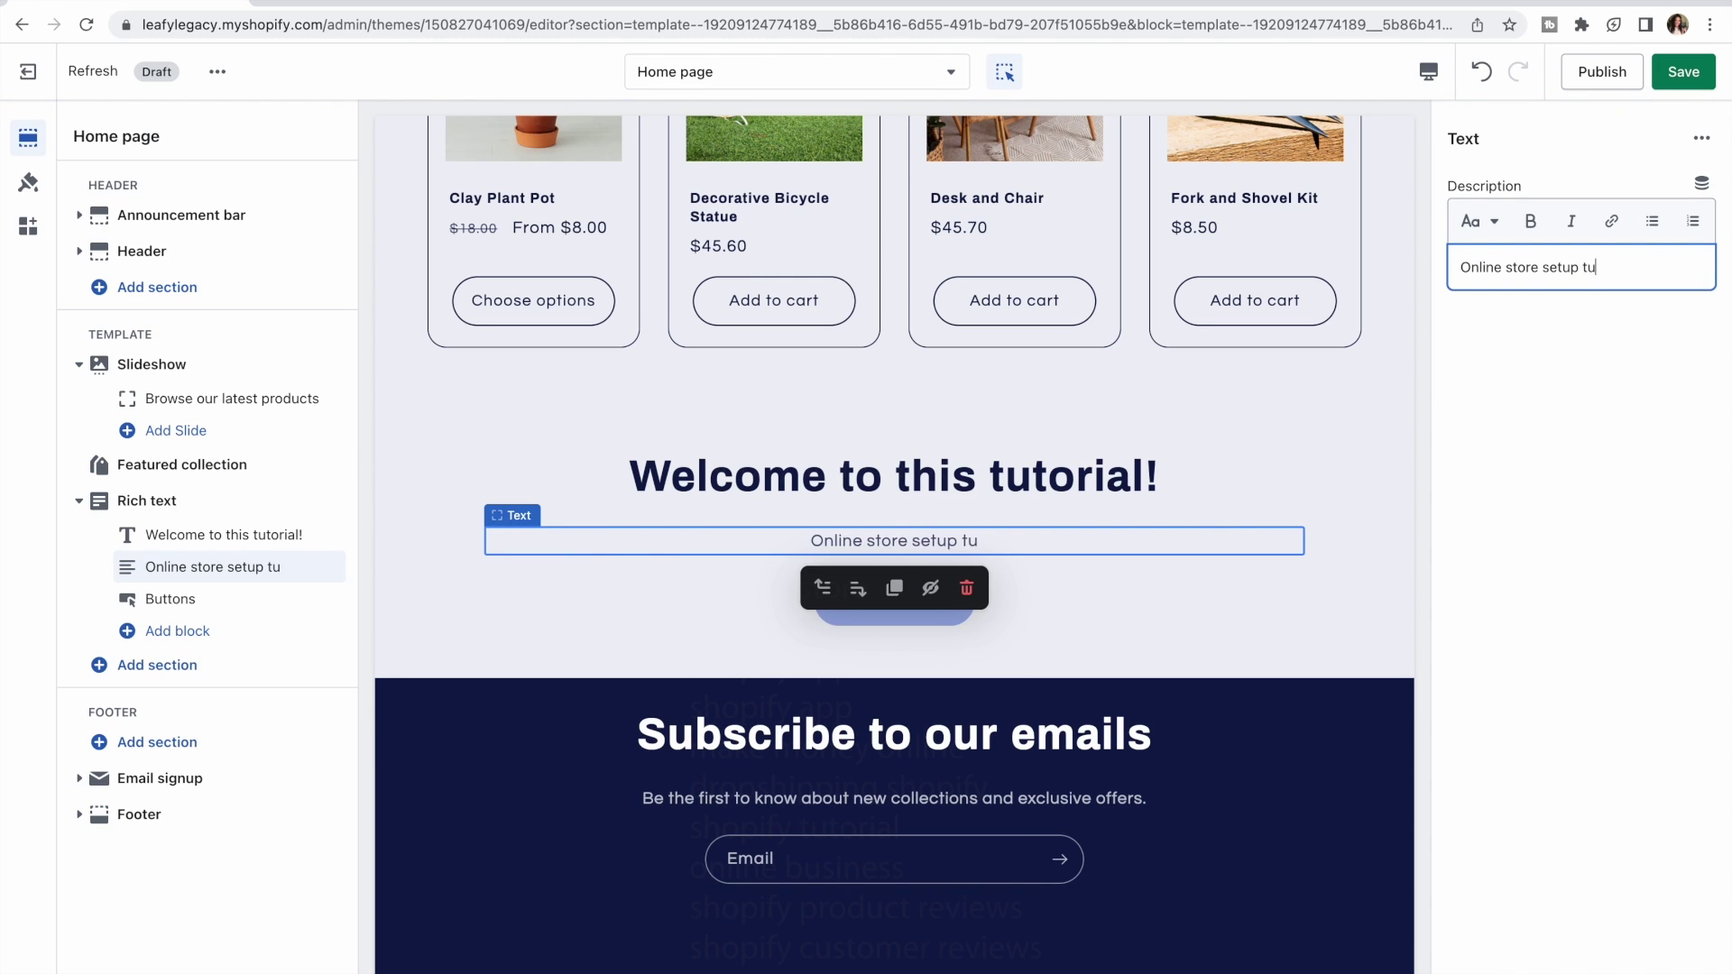
pyautogui.click(1254, 624)
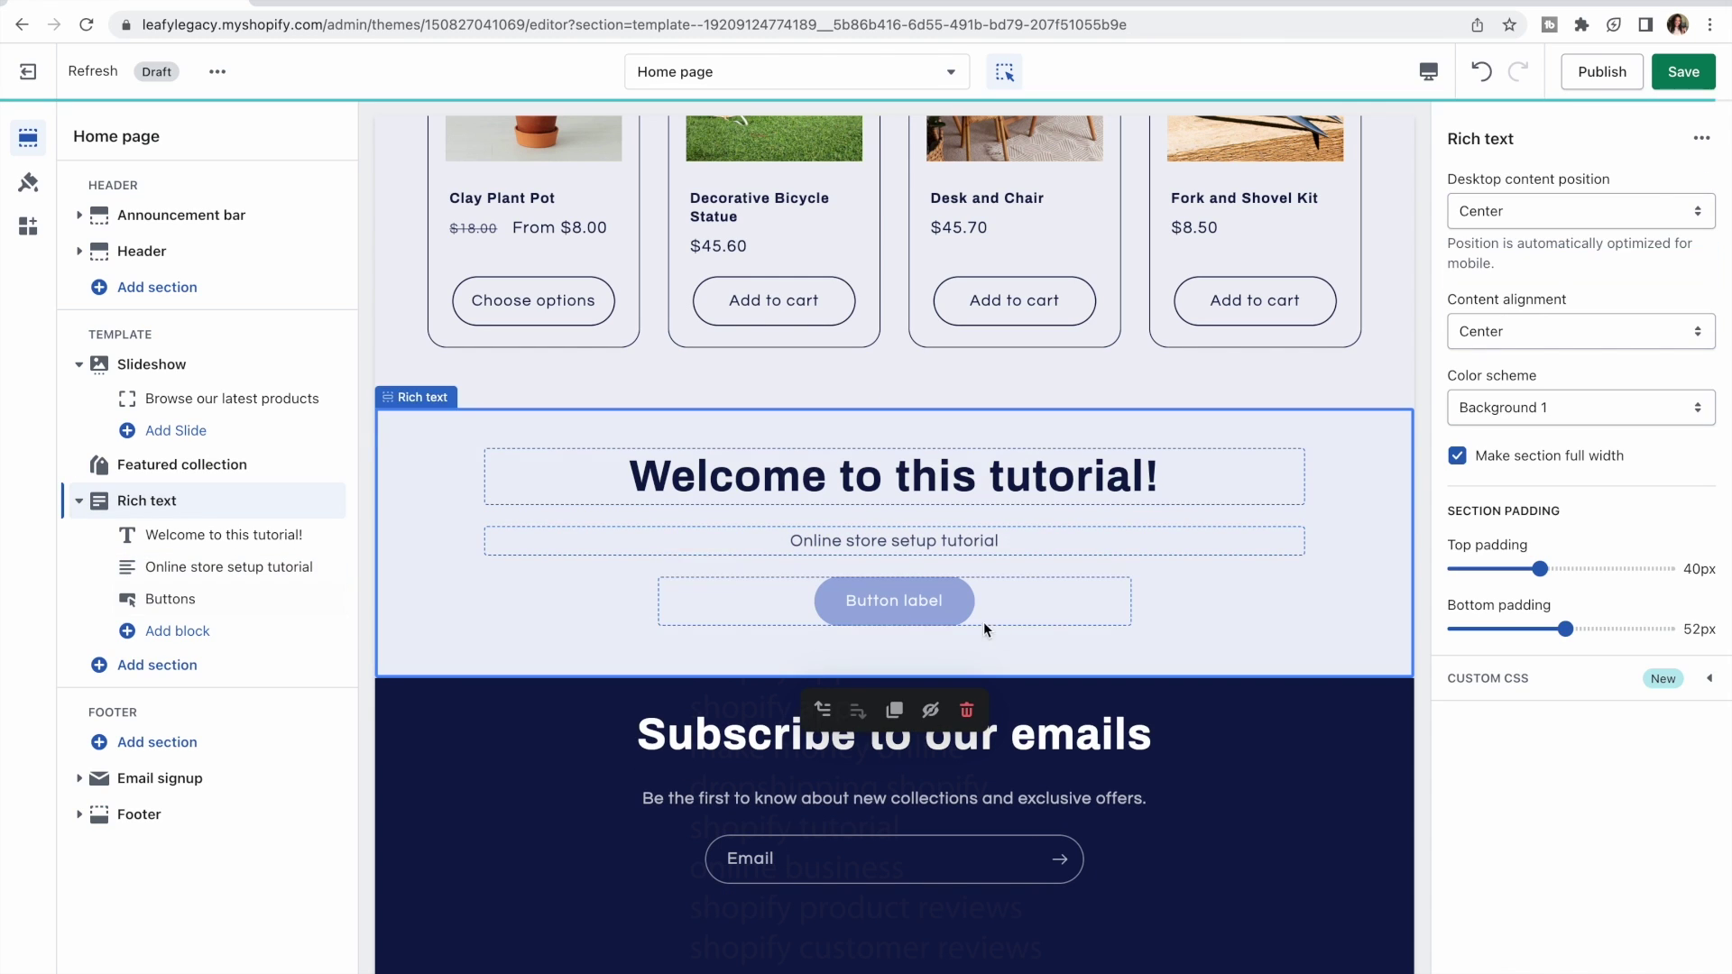
pyautogui.moveTo(325, 501); pyautogui.dragTo(320, 459)
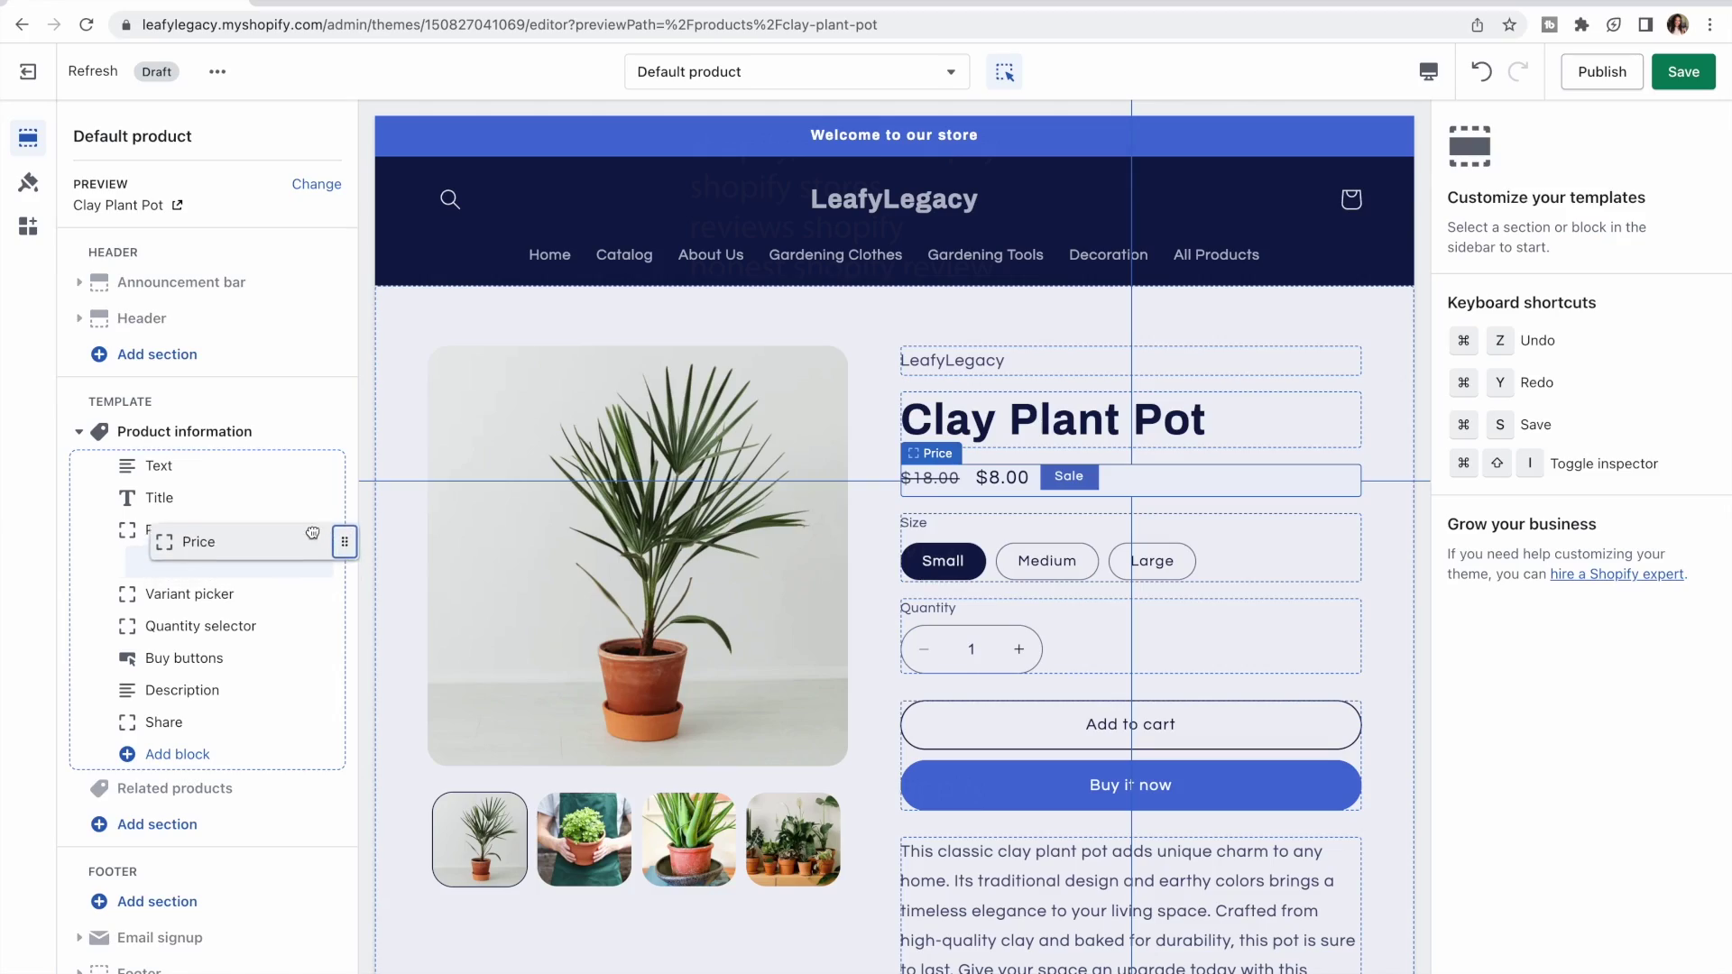
# - Reorder the Price block and preview the Clay Plant Pot page at mobile width
pyautogui.moveTo(338, 540)
pyautogui.mouseDown()
pyautogui.moveTo(302, 498)
pyautogui.moveTo(340, 561)
pyautogui.mouseUp()
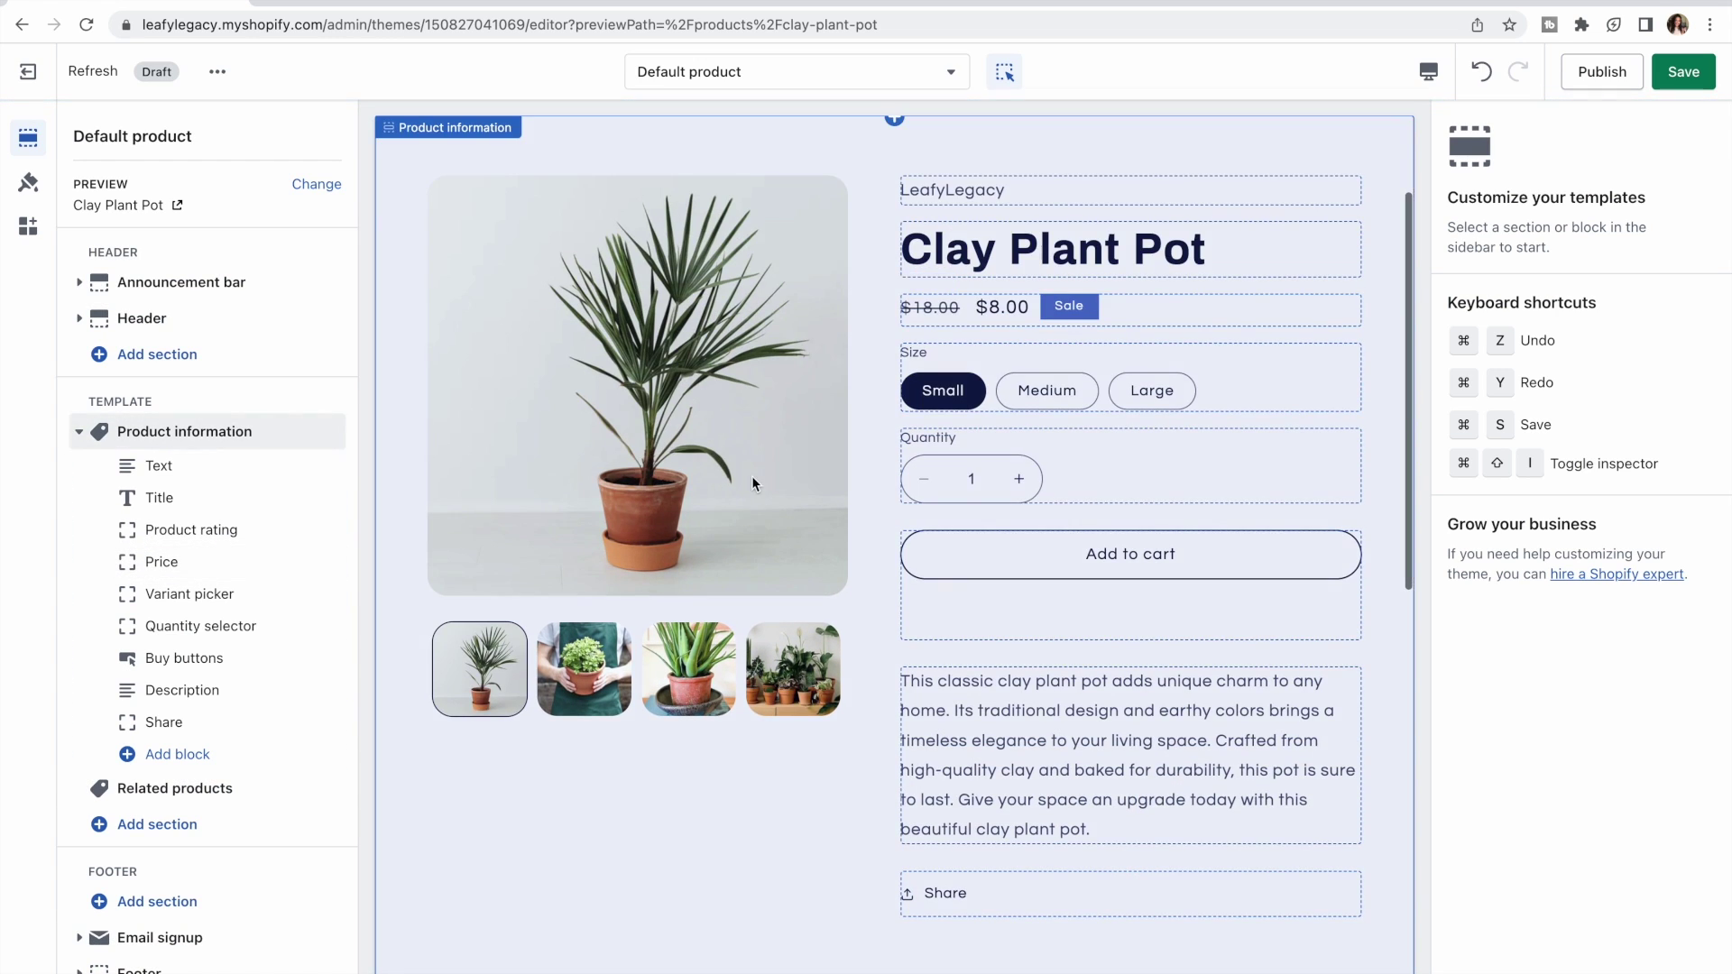
pyautogui.click(1428, 71)
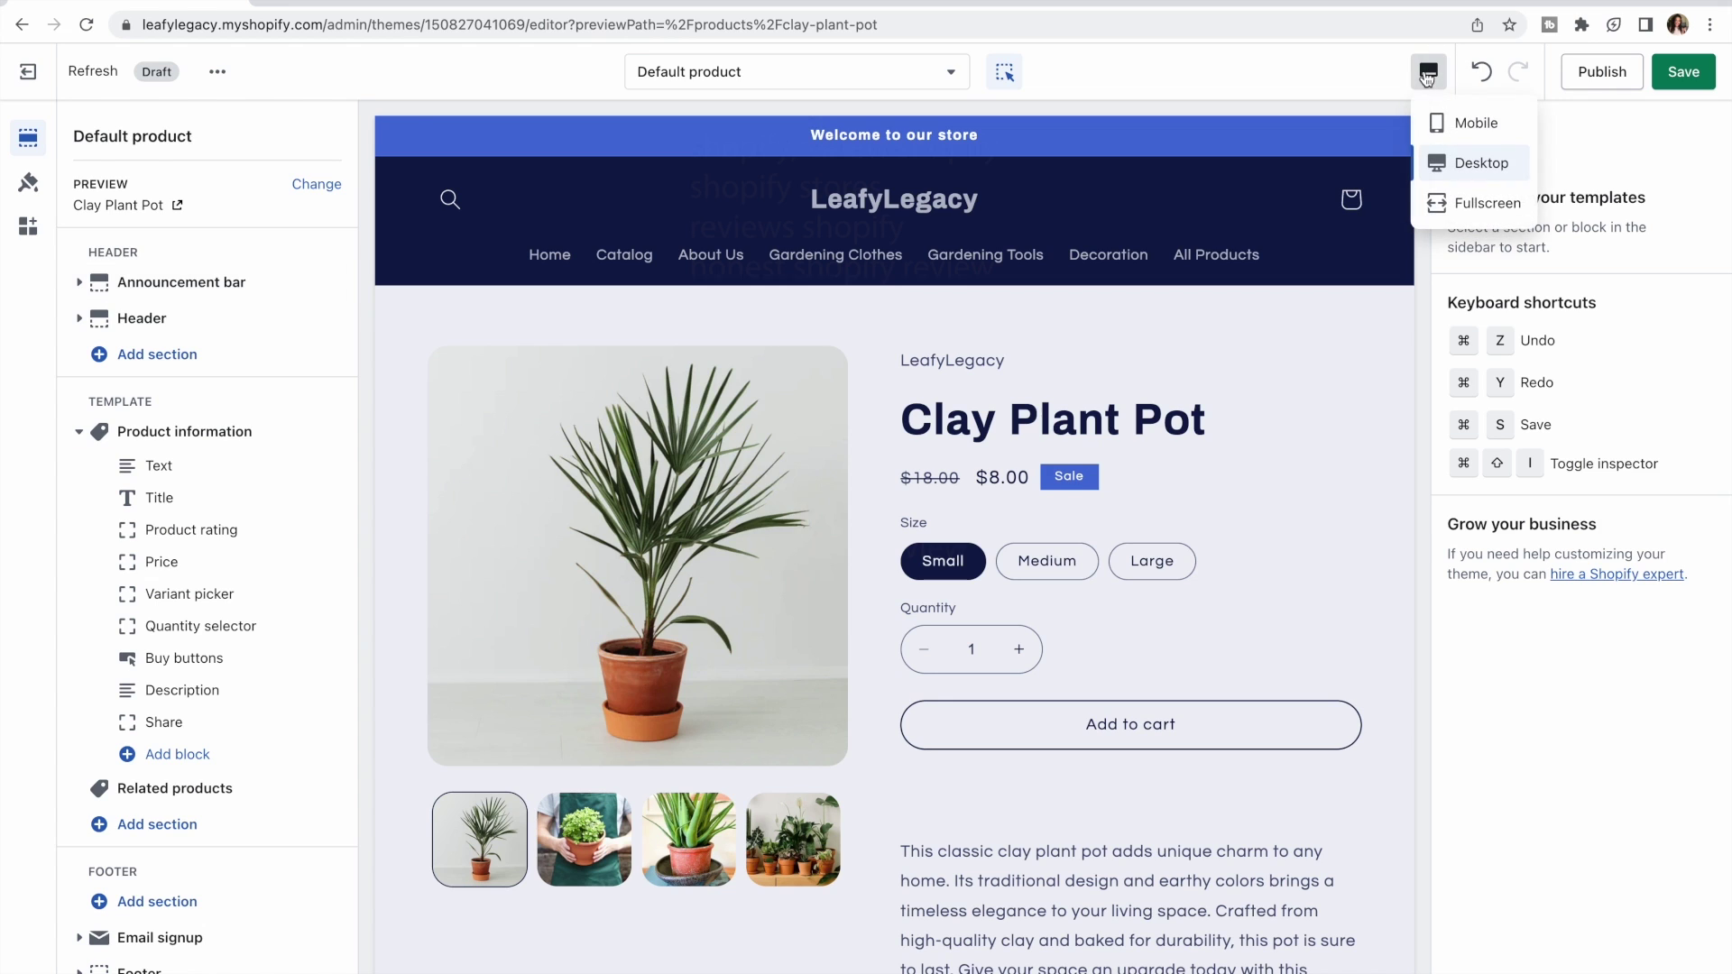
pyautogui.click(1453, 134)
pyautogui.scroll(-12, 973, 414)
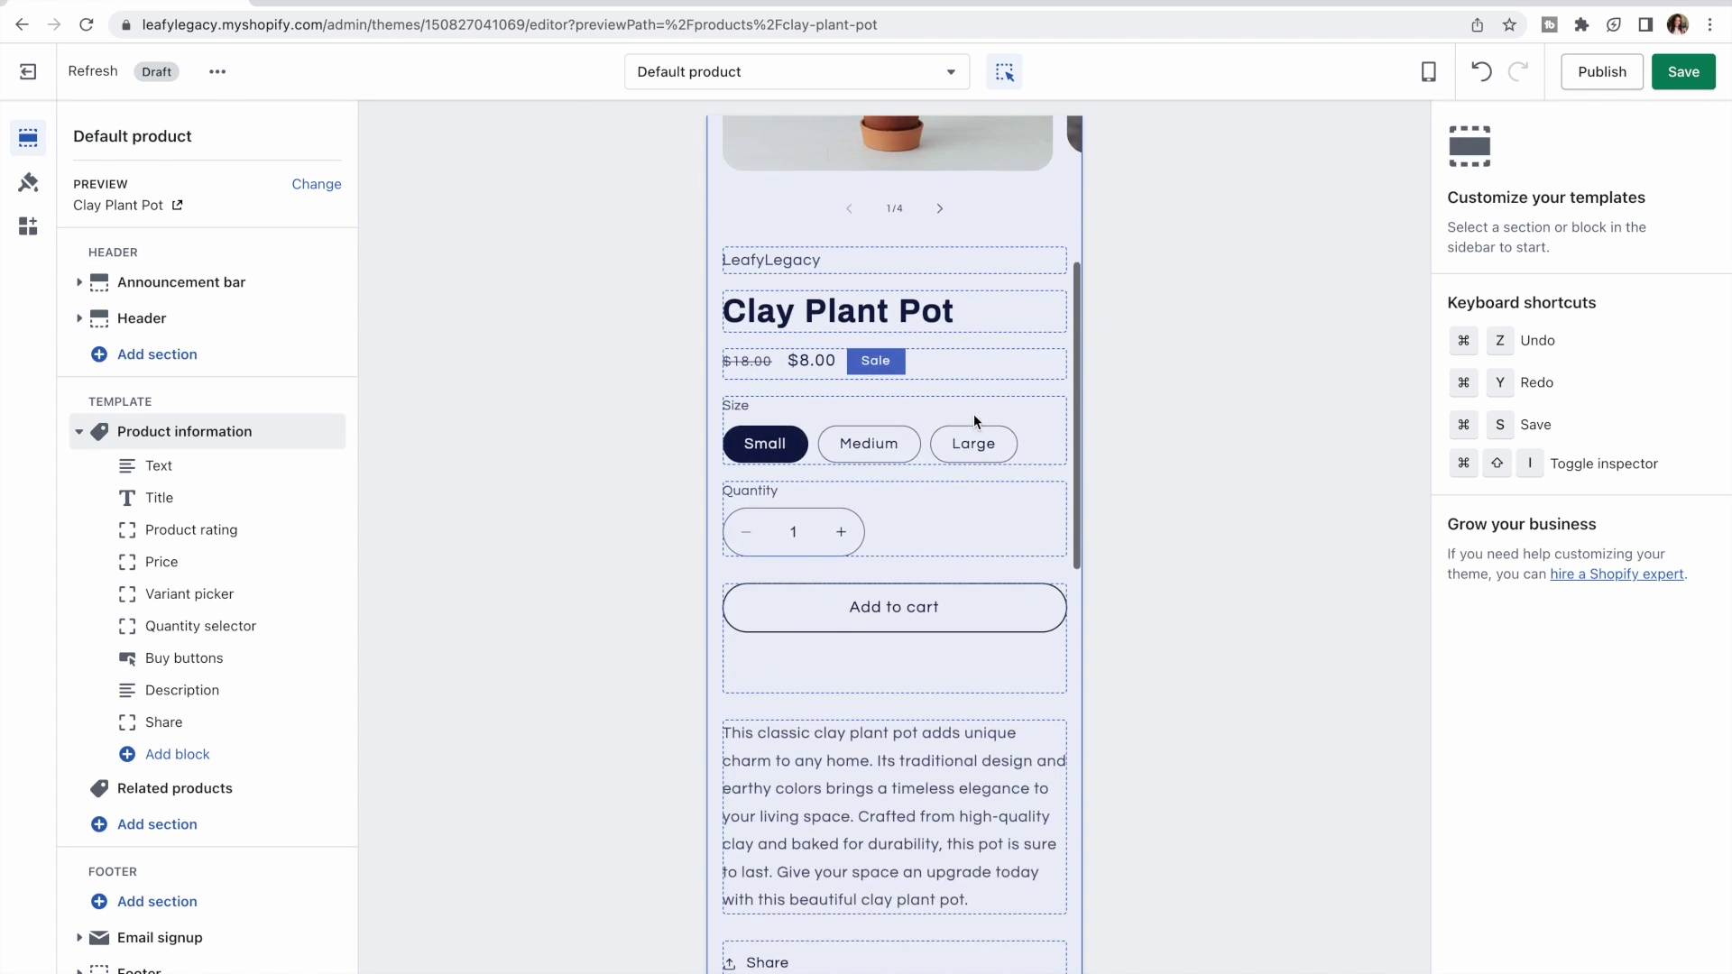
pyautogui.scroll(-5, 973, 414)
pyautogui.scroll(20, 973, 414)
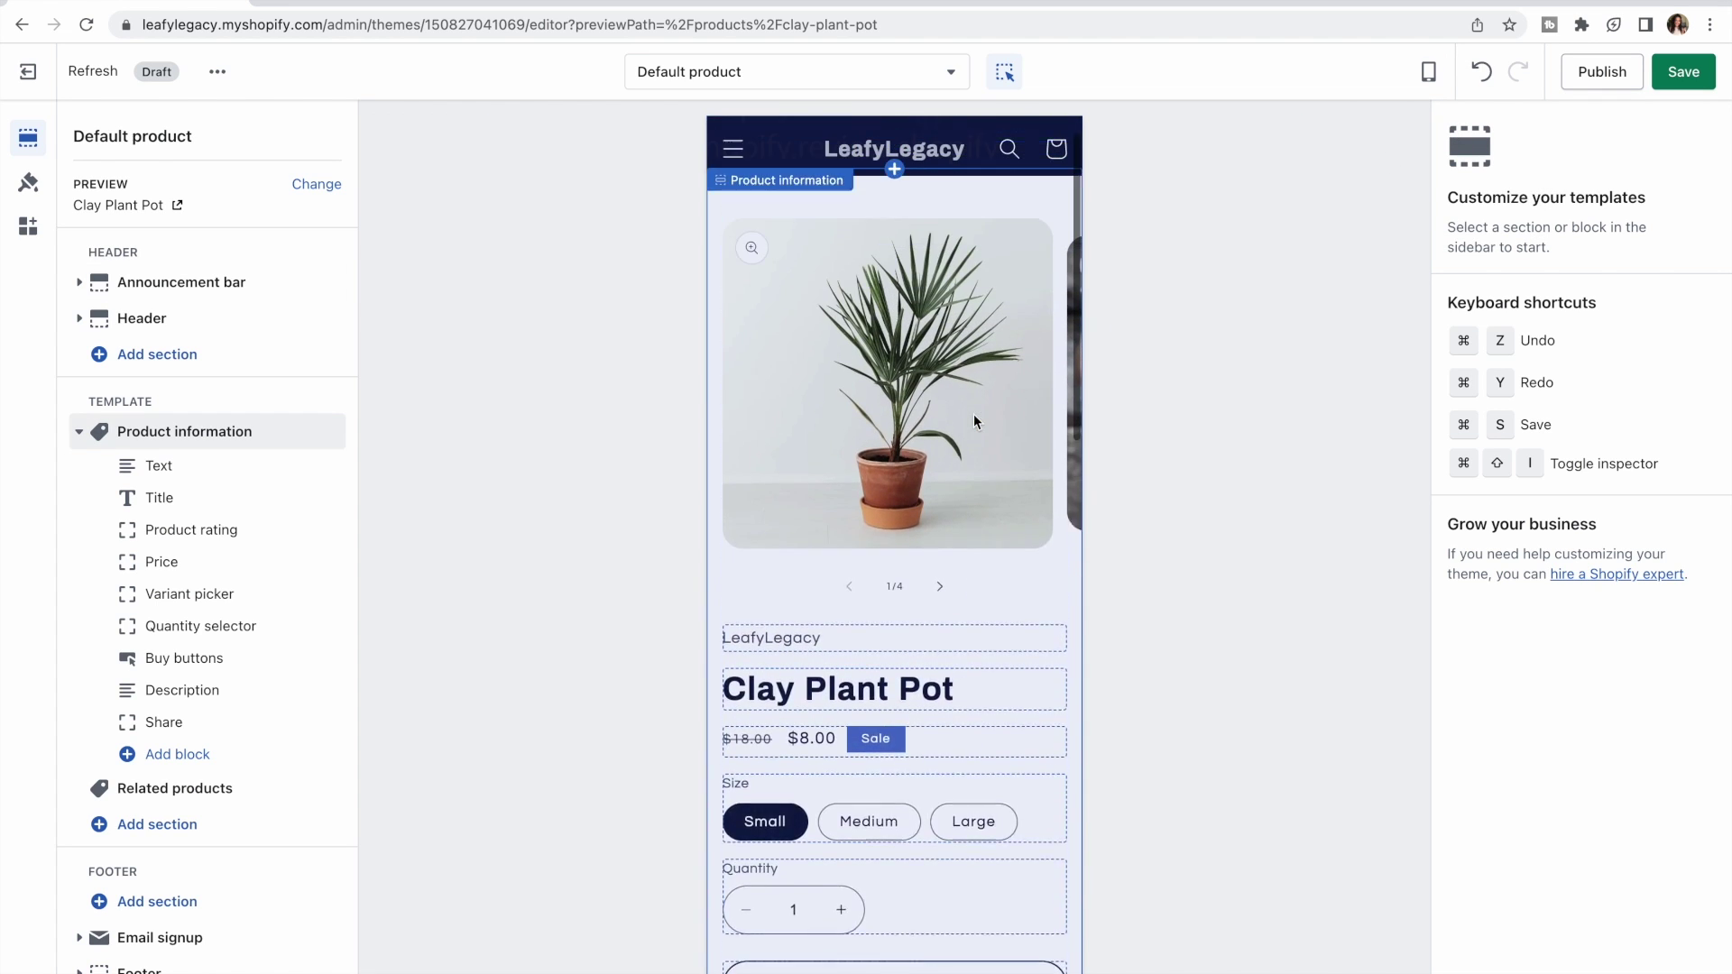
# - Check the product page fullscreen and on mobile again, then return to desktop preview
pyautogui.click(1434, 74)
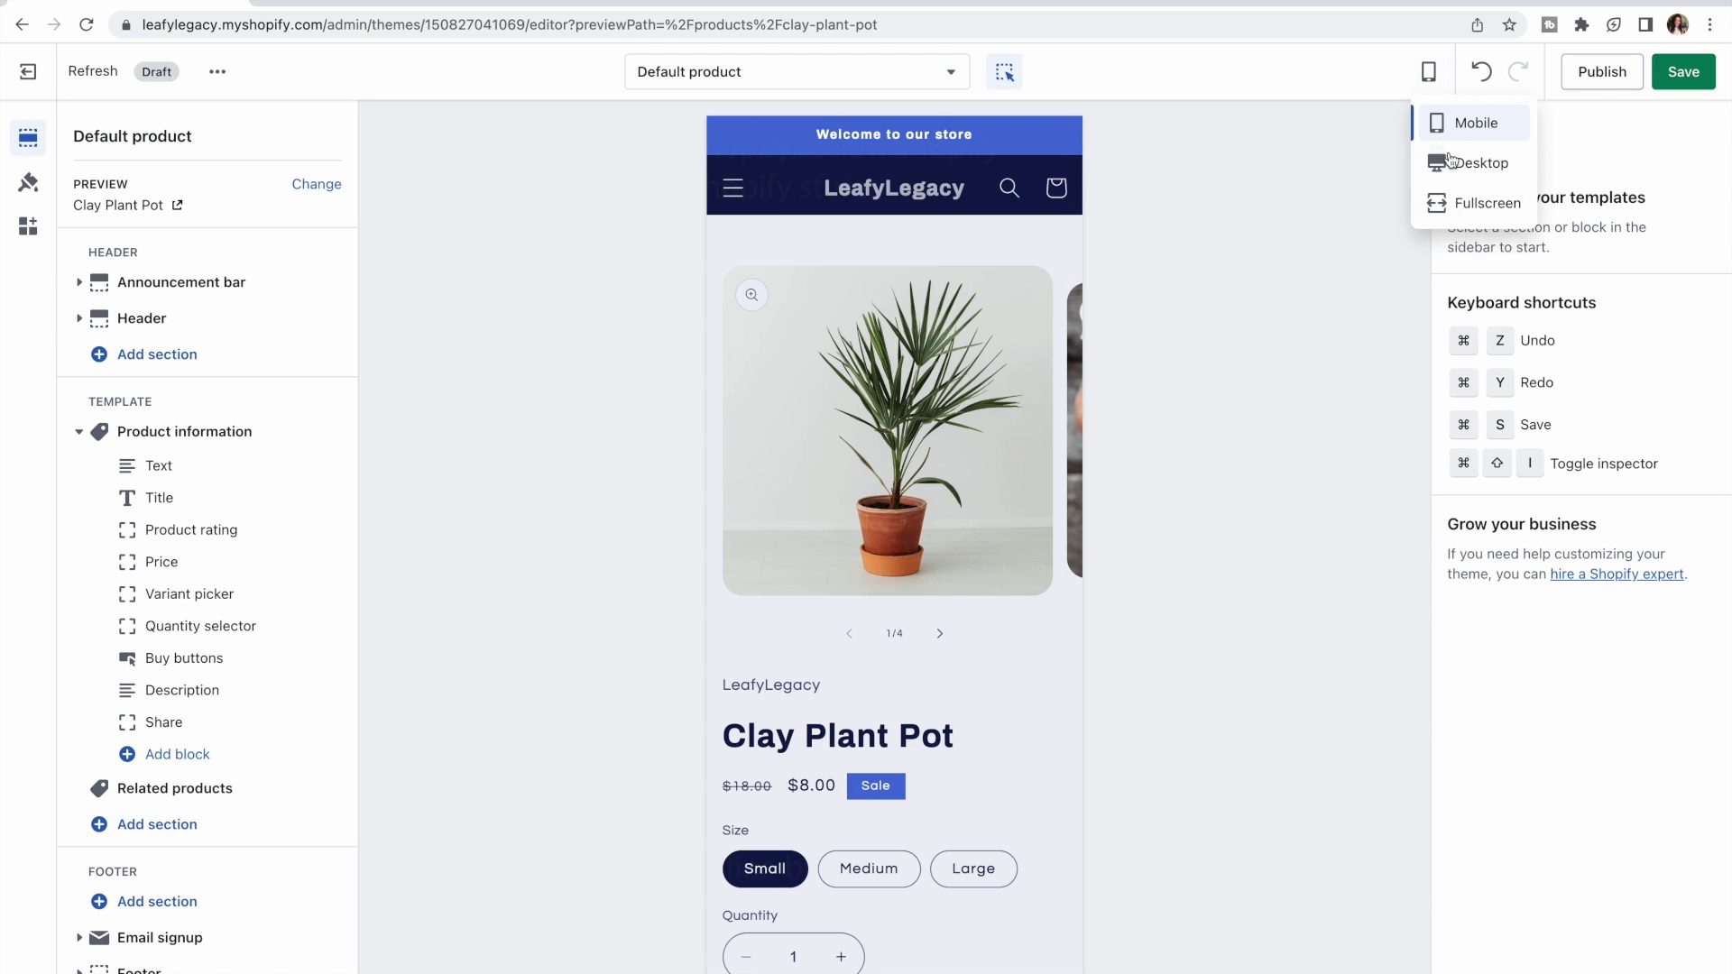
pyautogui.click(1468, 197)
pyautogui.click(1433, 73)
pyautogui.click(1451, 123)
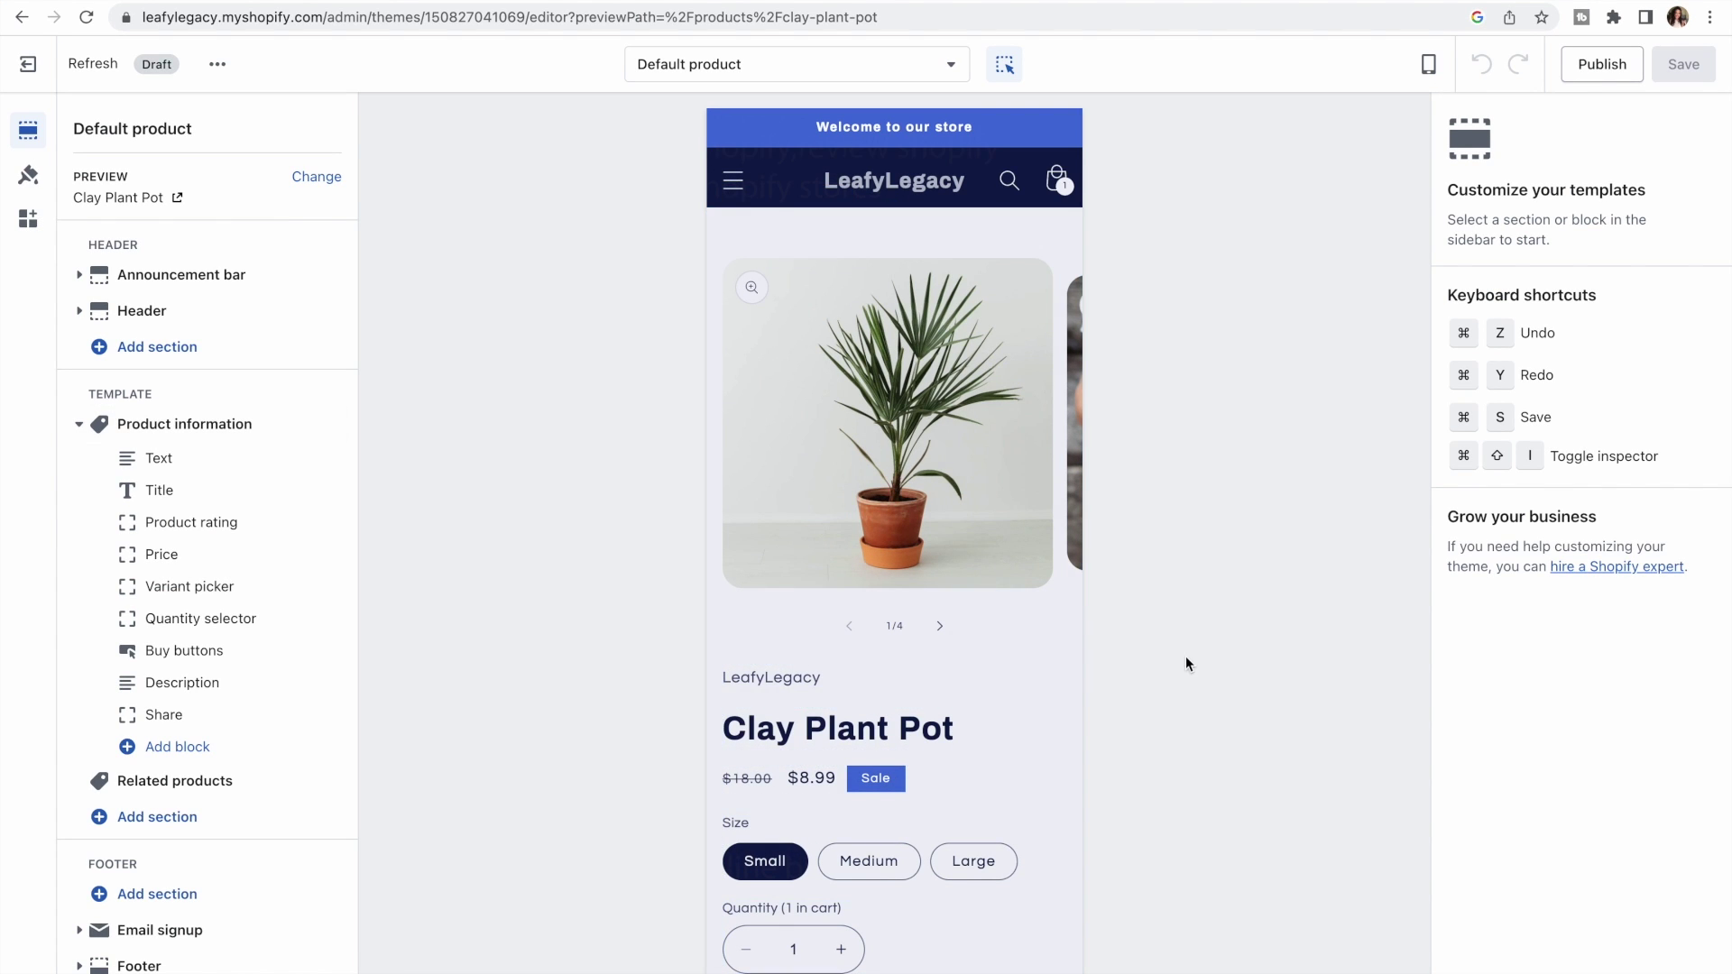
pyautogui.scroll(-10, 939, 740)
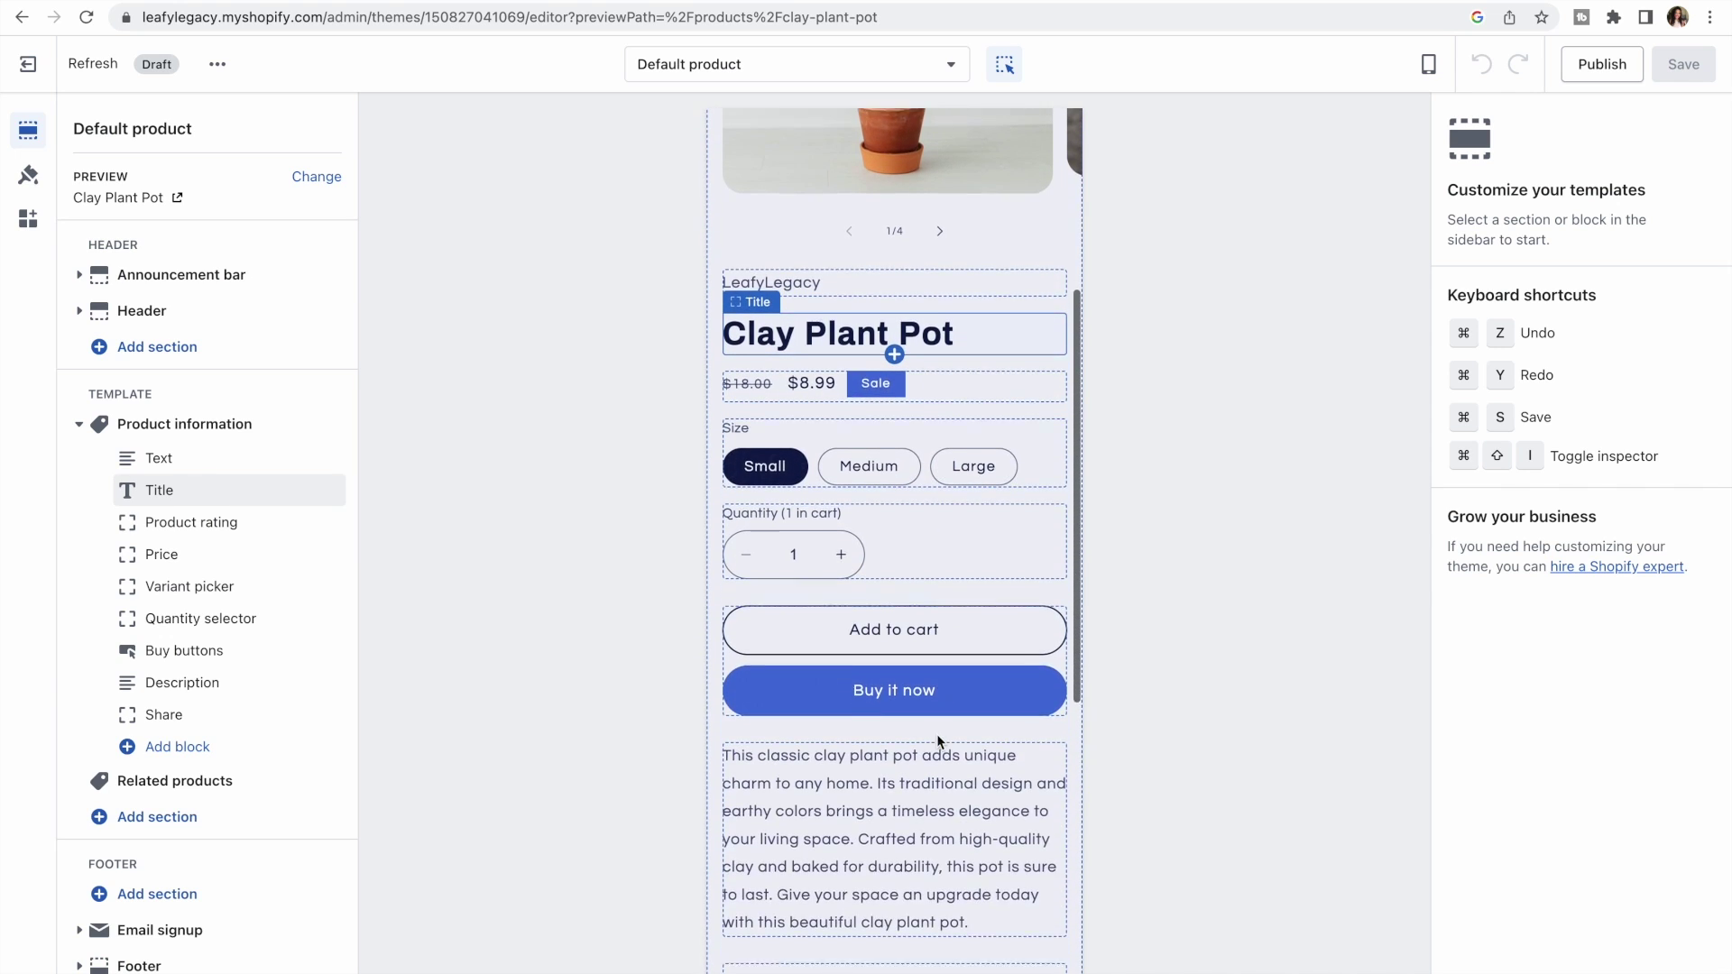
pyautogui.scroll(-3, 937, 734)
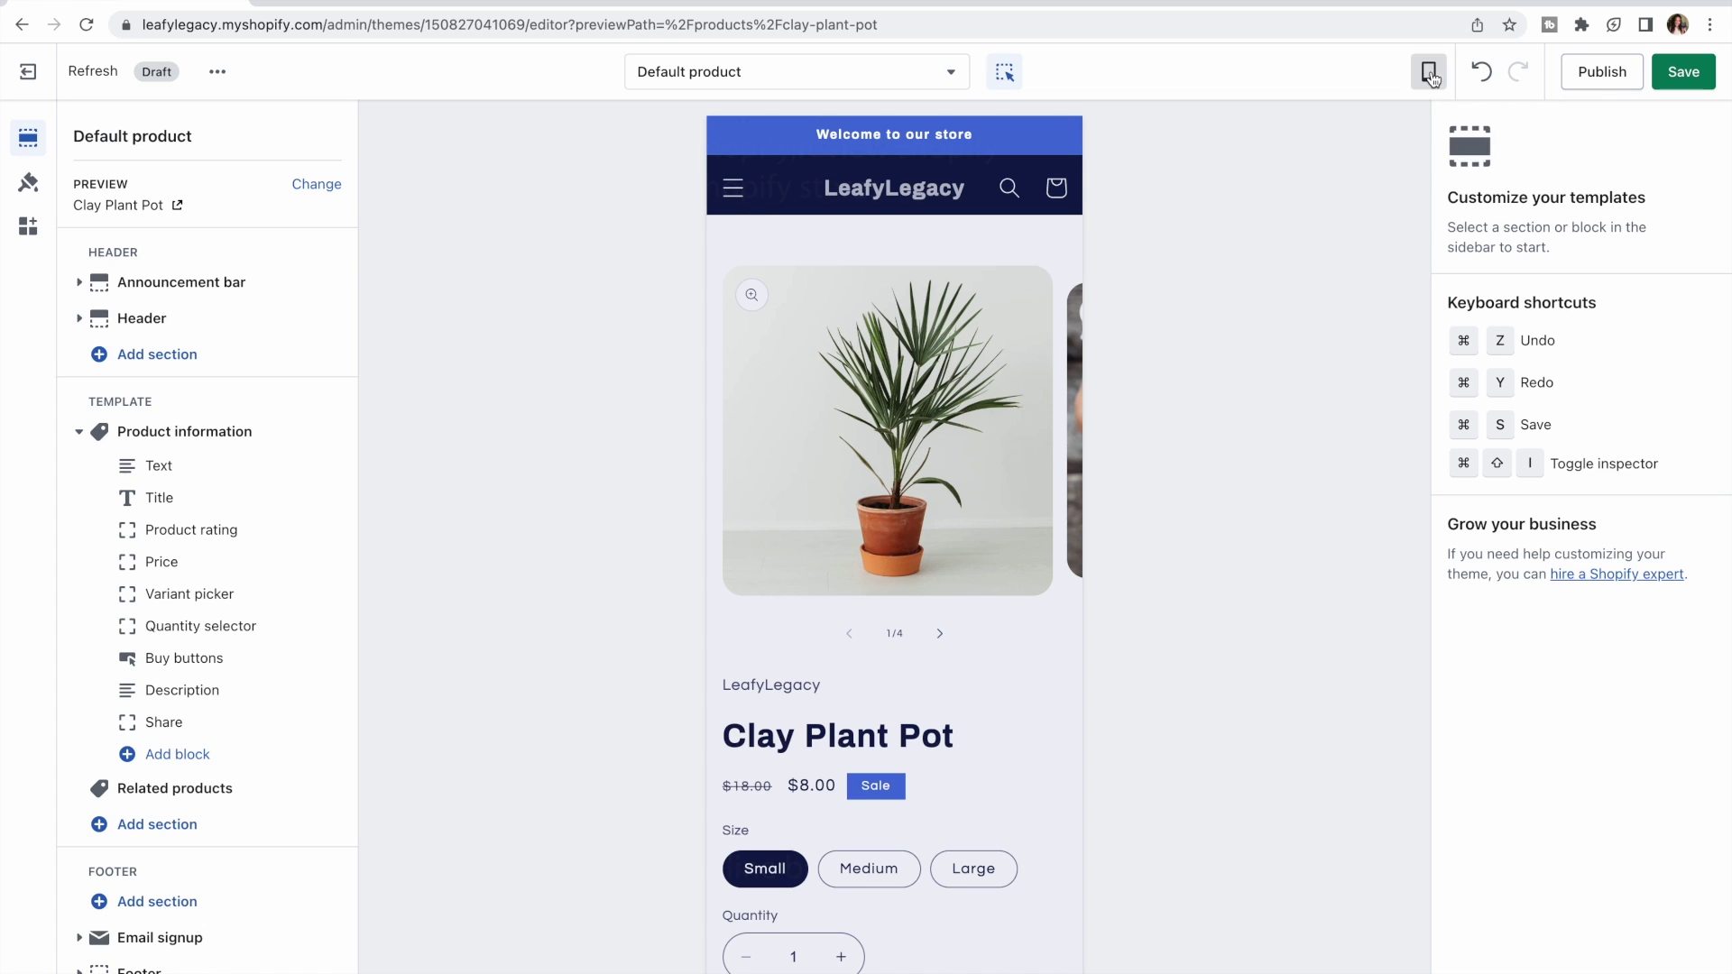
pyautogui.click(1433, 78)
pyautogui.click(1449, 163)
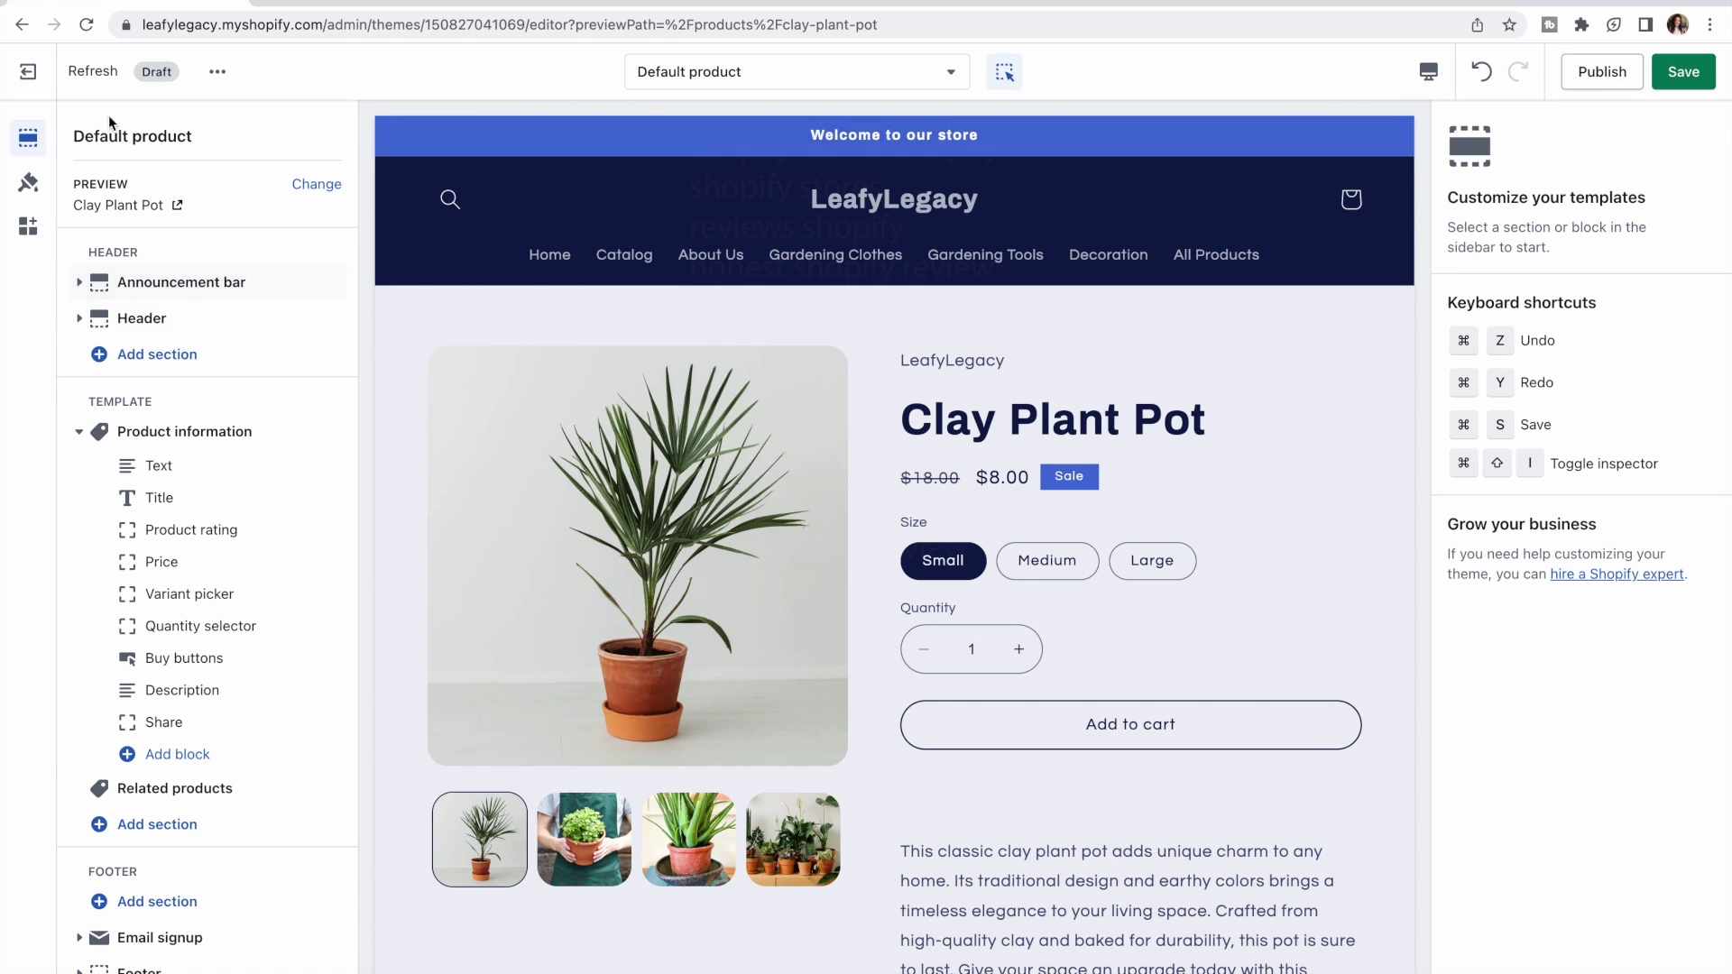
pyautogui.click(28, 71)
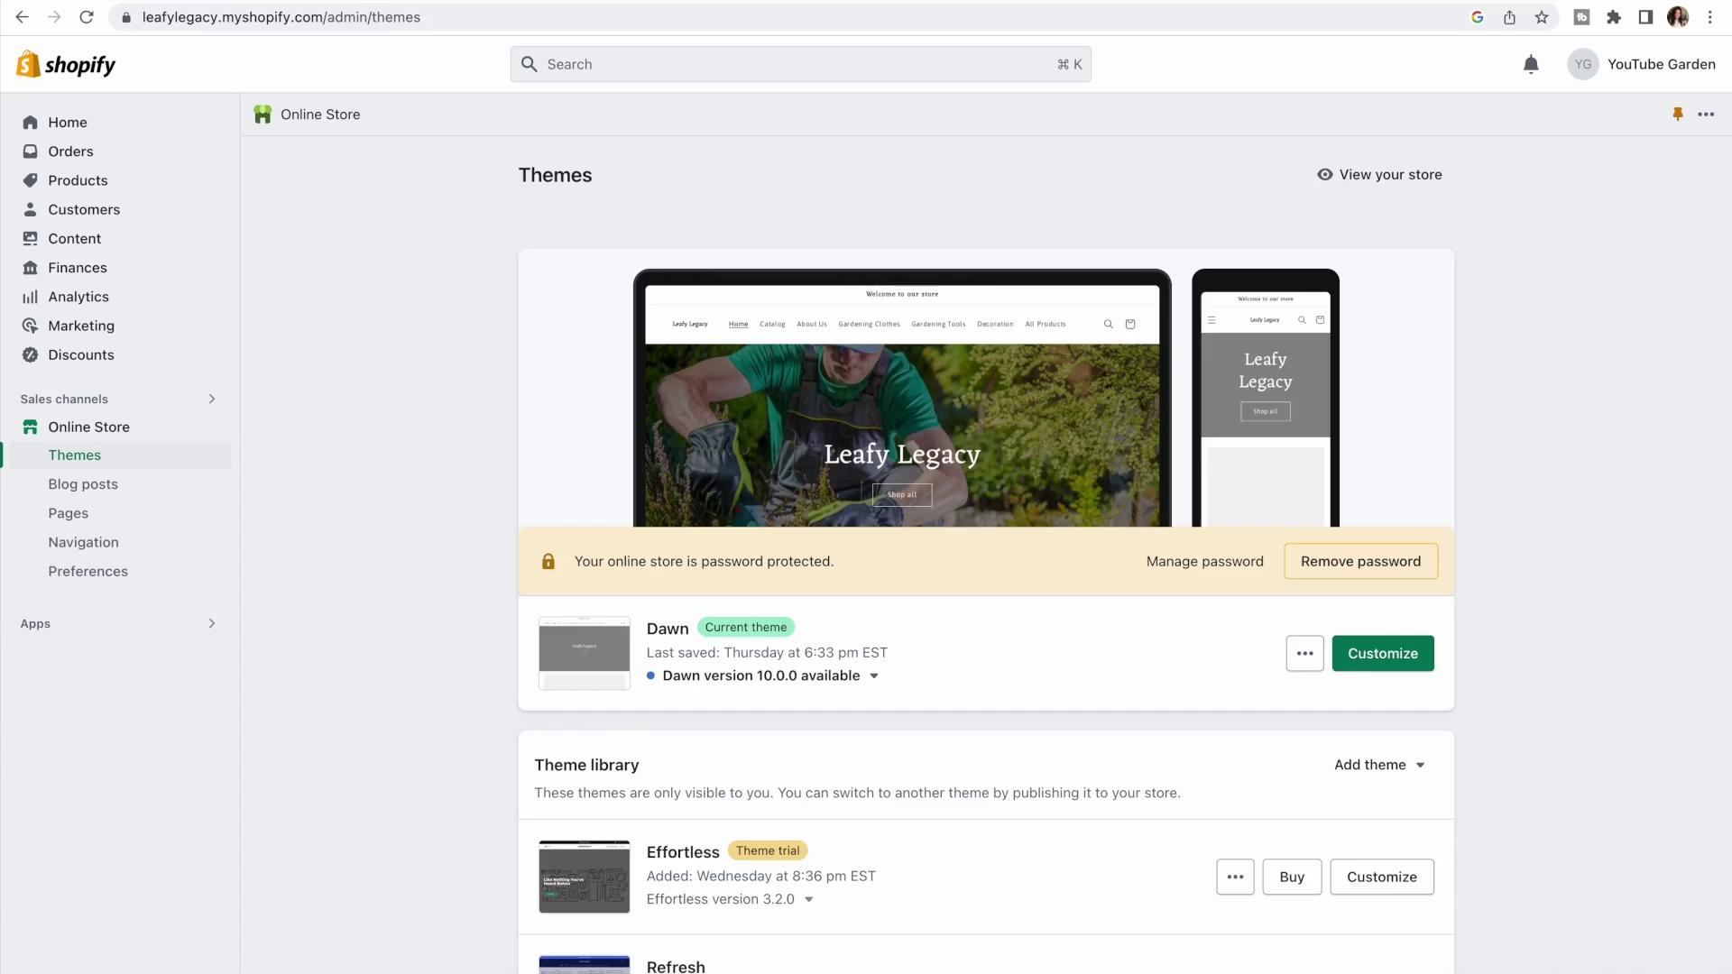
# - Open Settings and step through Shipping and delivery, Locations, Taxes and duties, Markets, Checkout and Domains
pyautogui.click(54, 959)
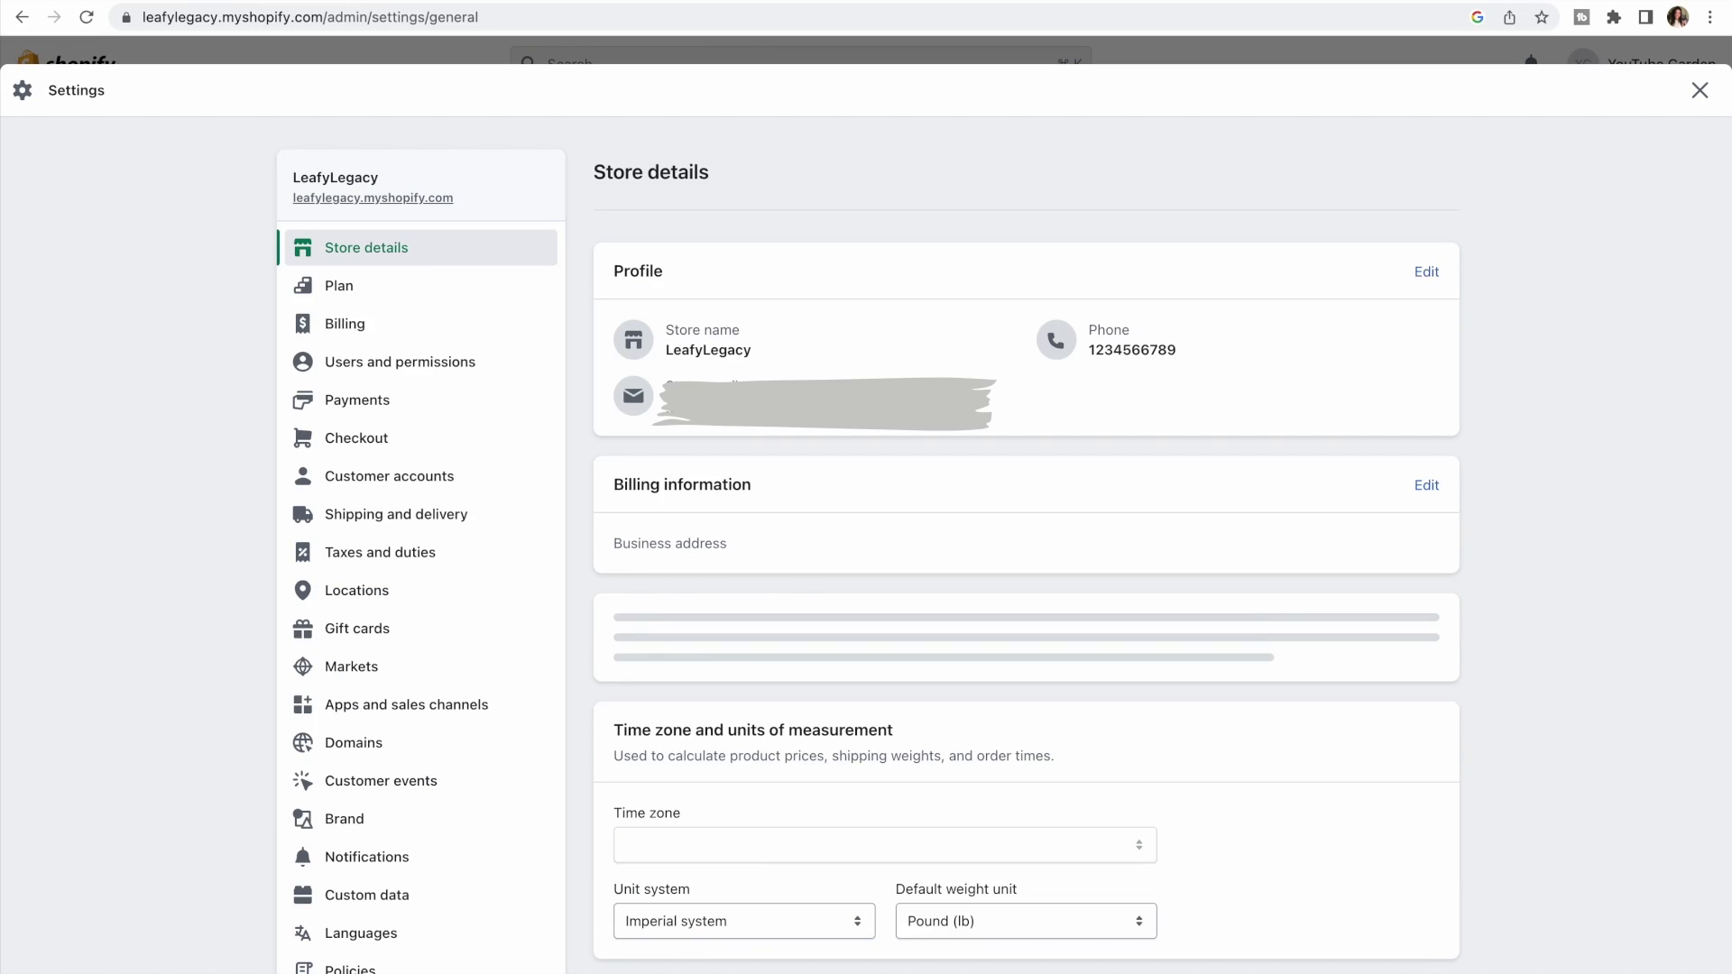
pyautogui.click(396, 514)
pyautogui.click(356, 546)
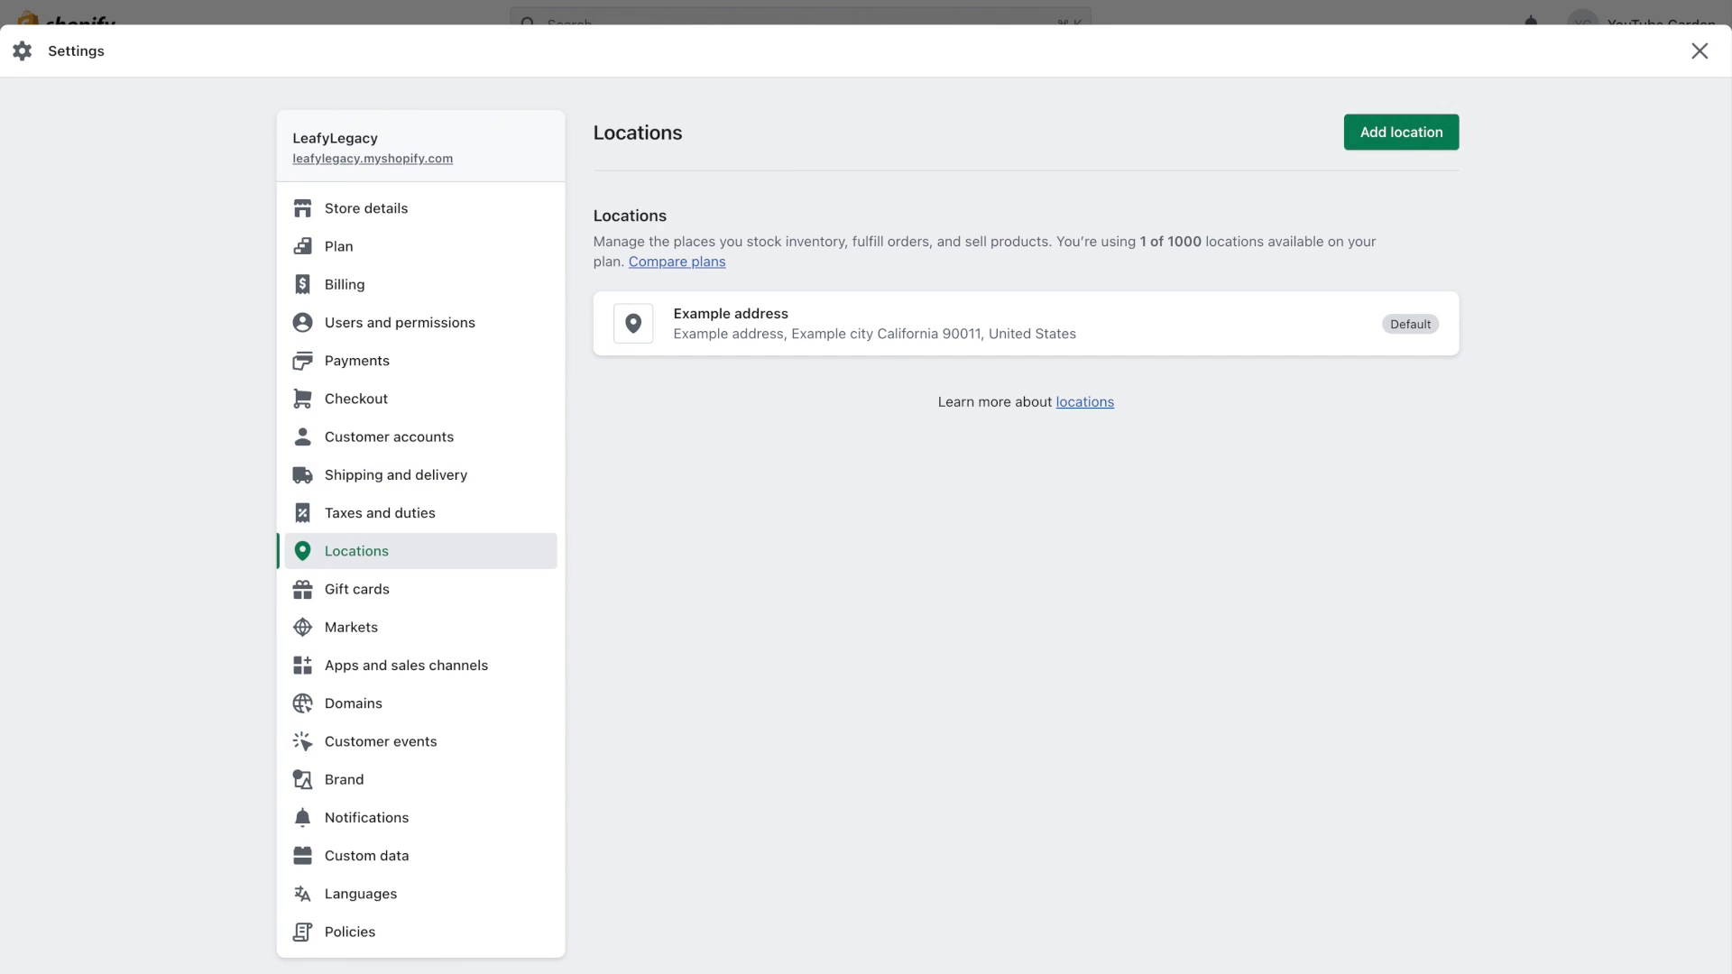
pyautogui.click(380, 513)
pyautogui.click(351, 628)
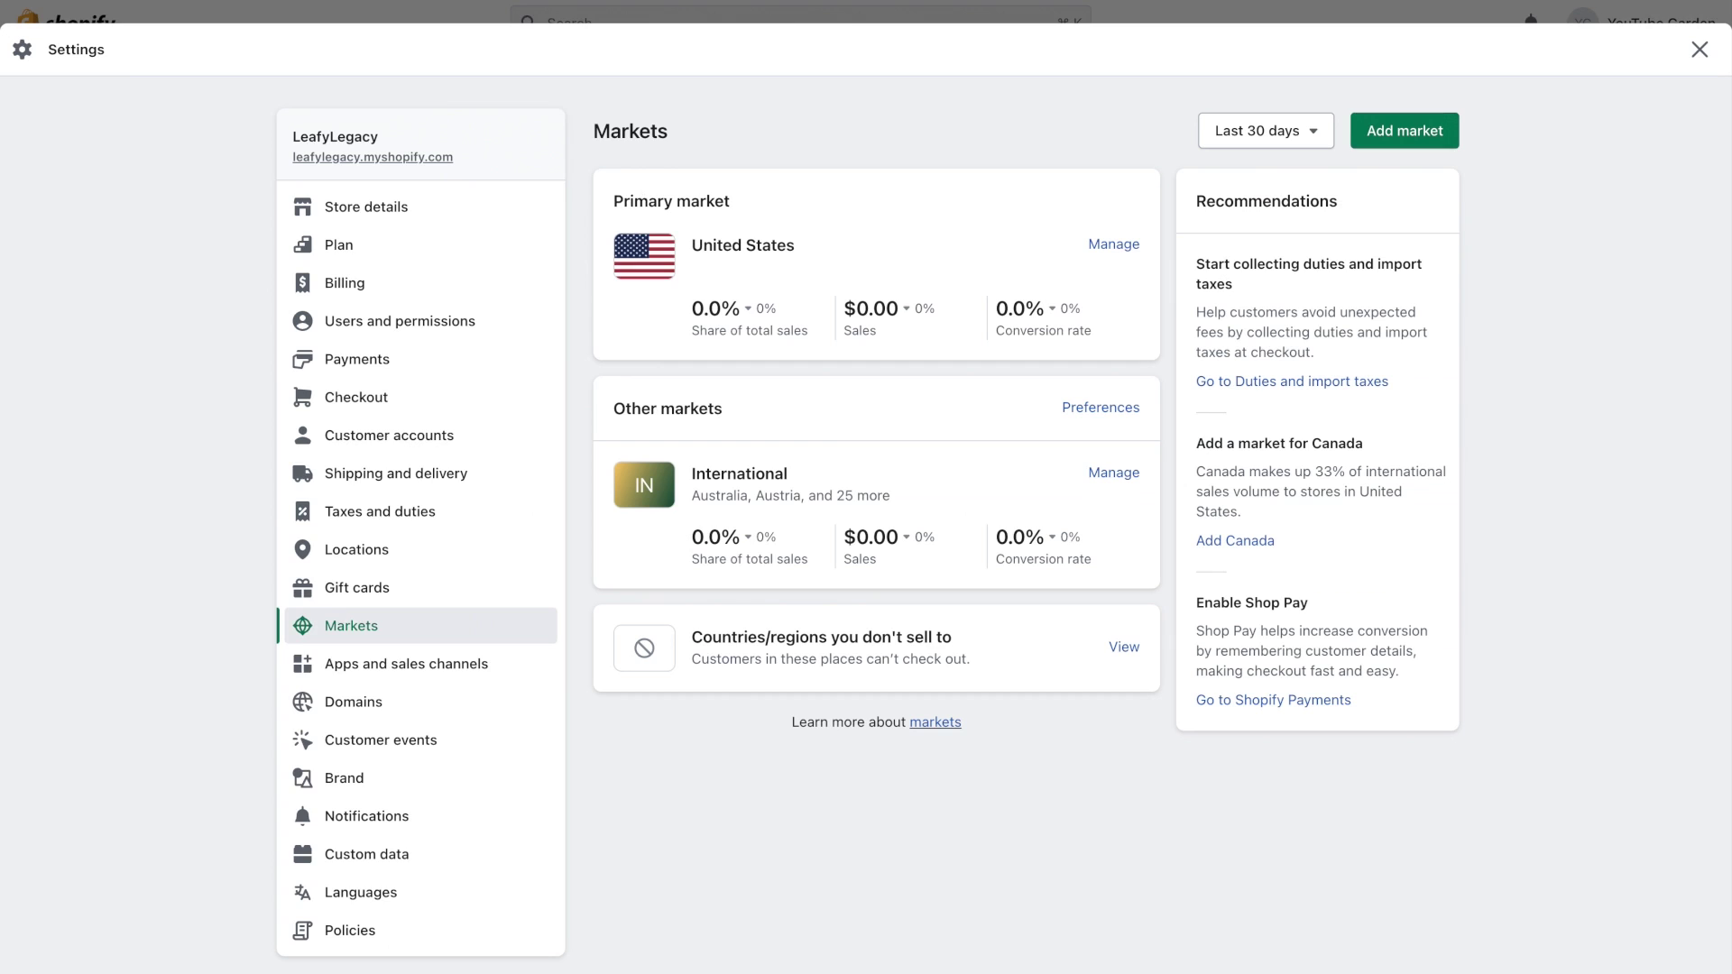
pyautogui.click(357, 397)
pyautogui.click(353, 697)
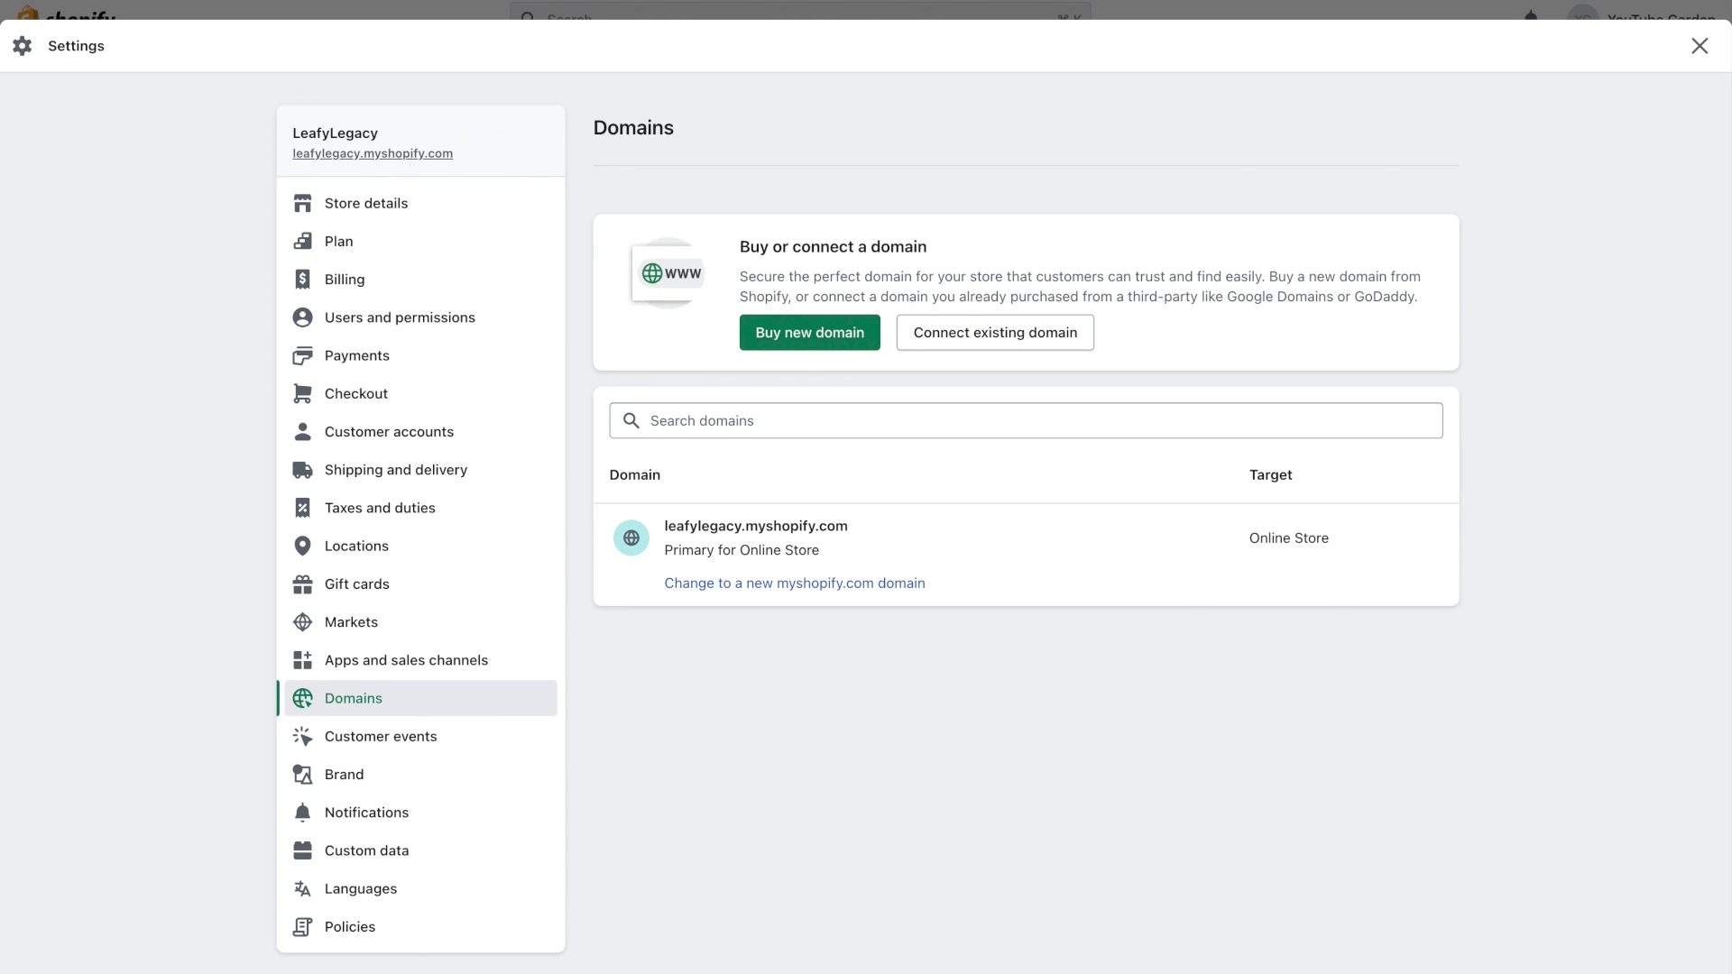
# - Open the Apps and sales channels settings and scroll through them
pyautogui.click(406, 661)
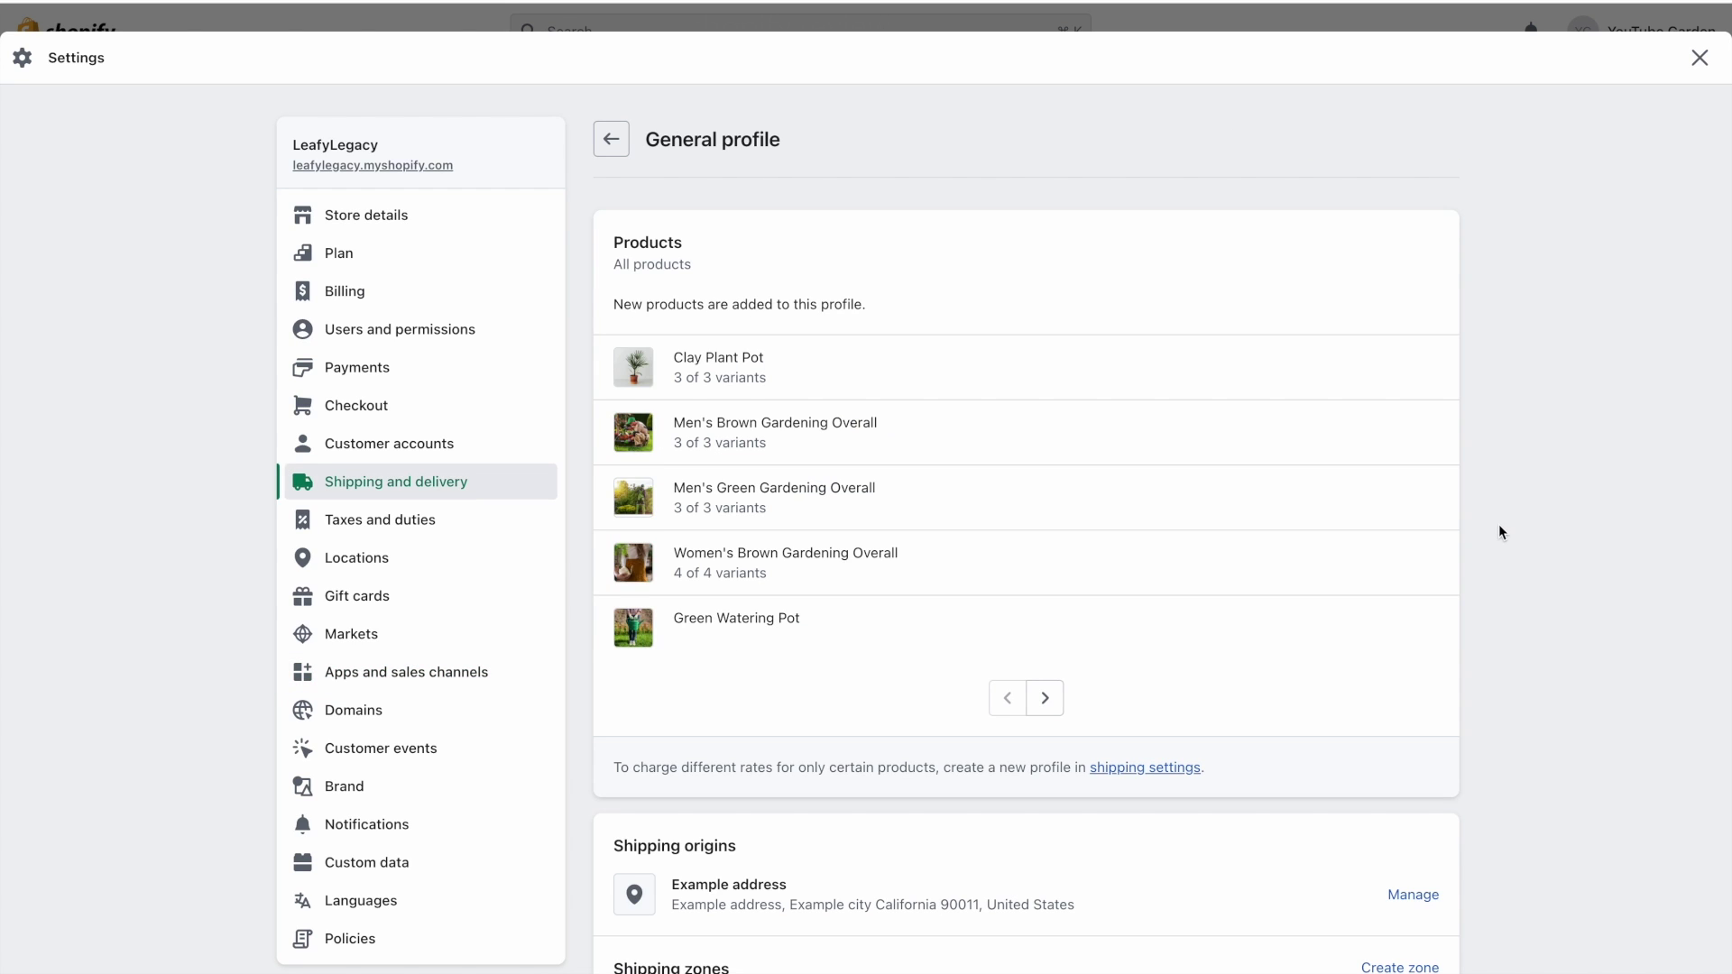
pyautogui.scroll(-5, 1500, 532)
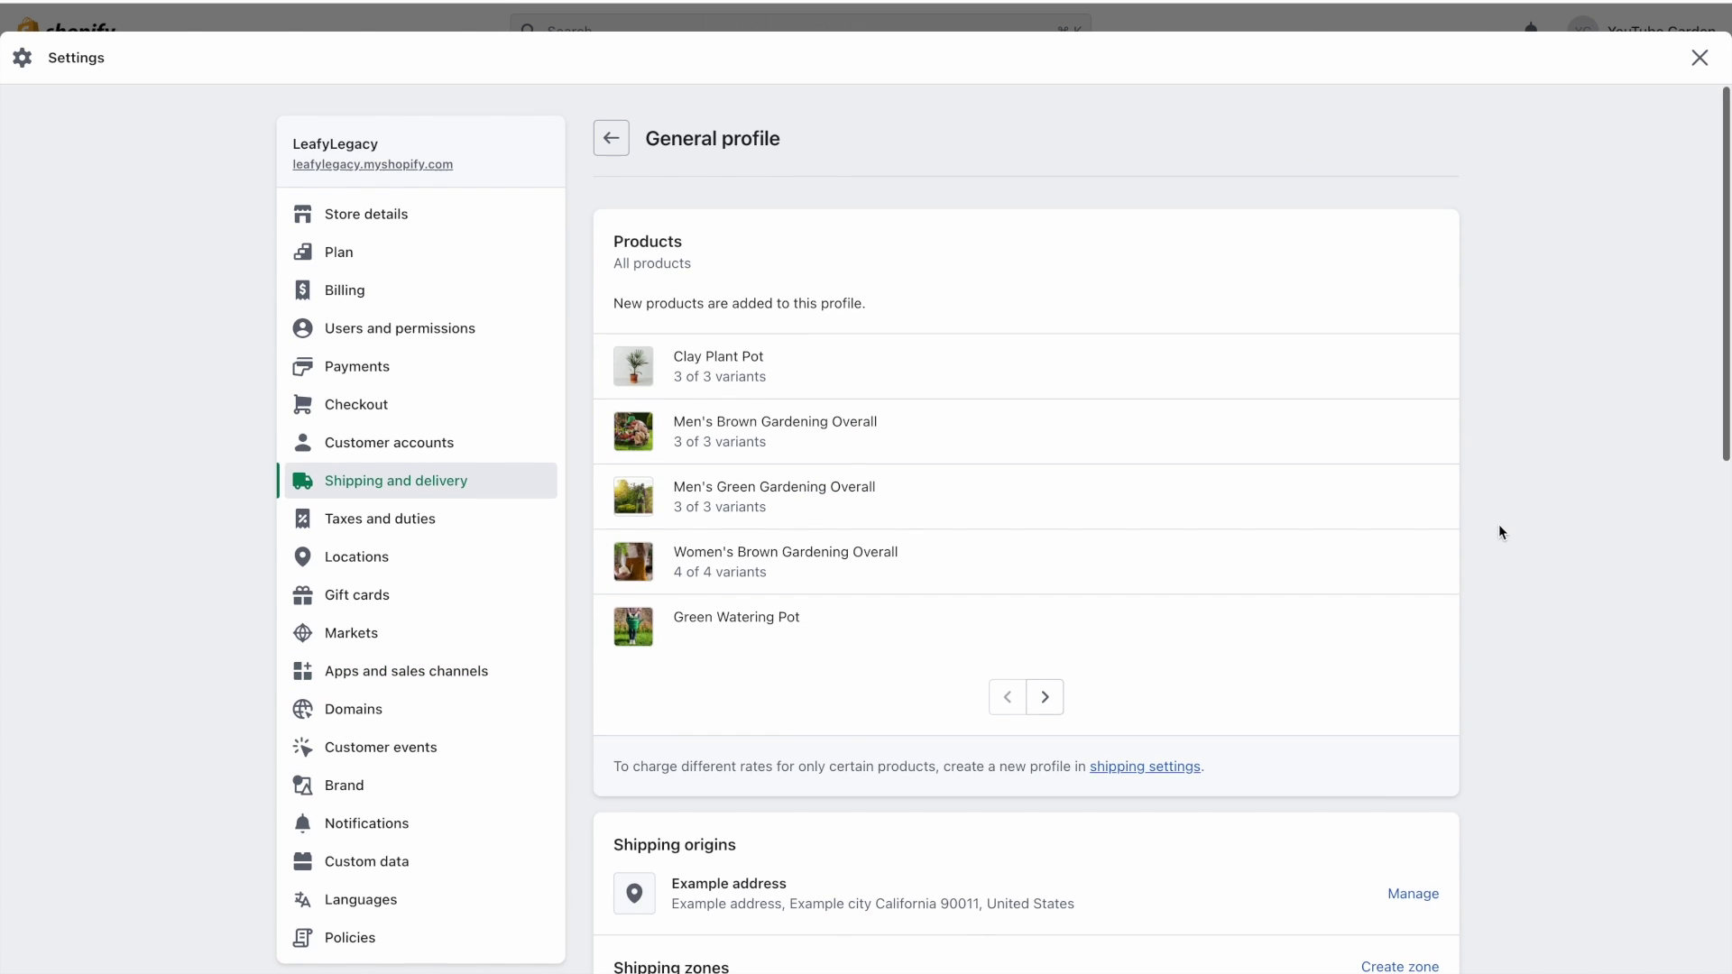
pyautogui.scroll(-7, 1500, 533)
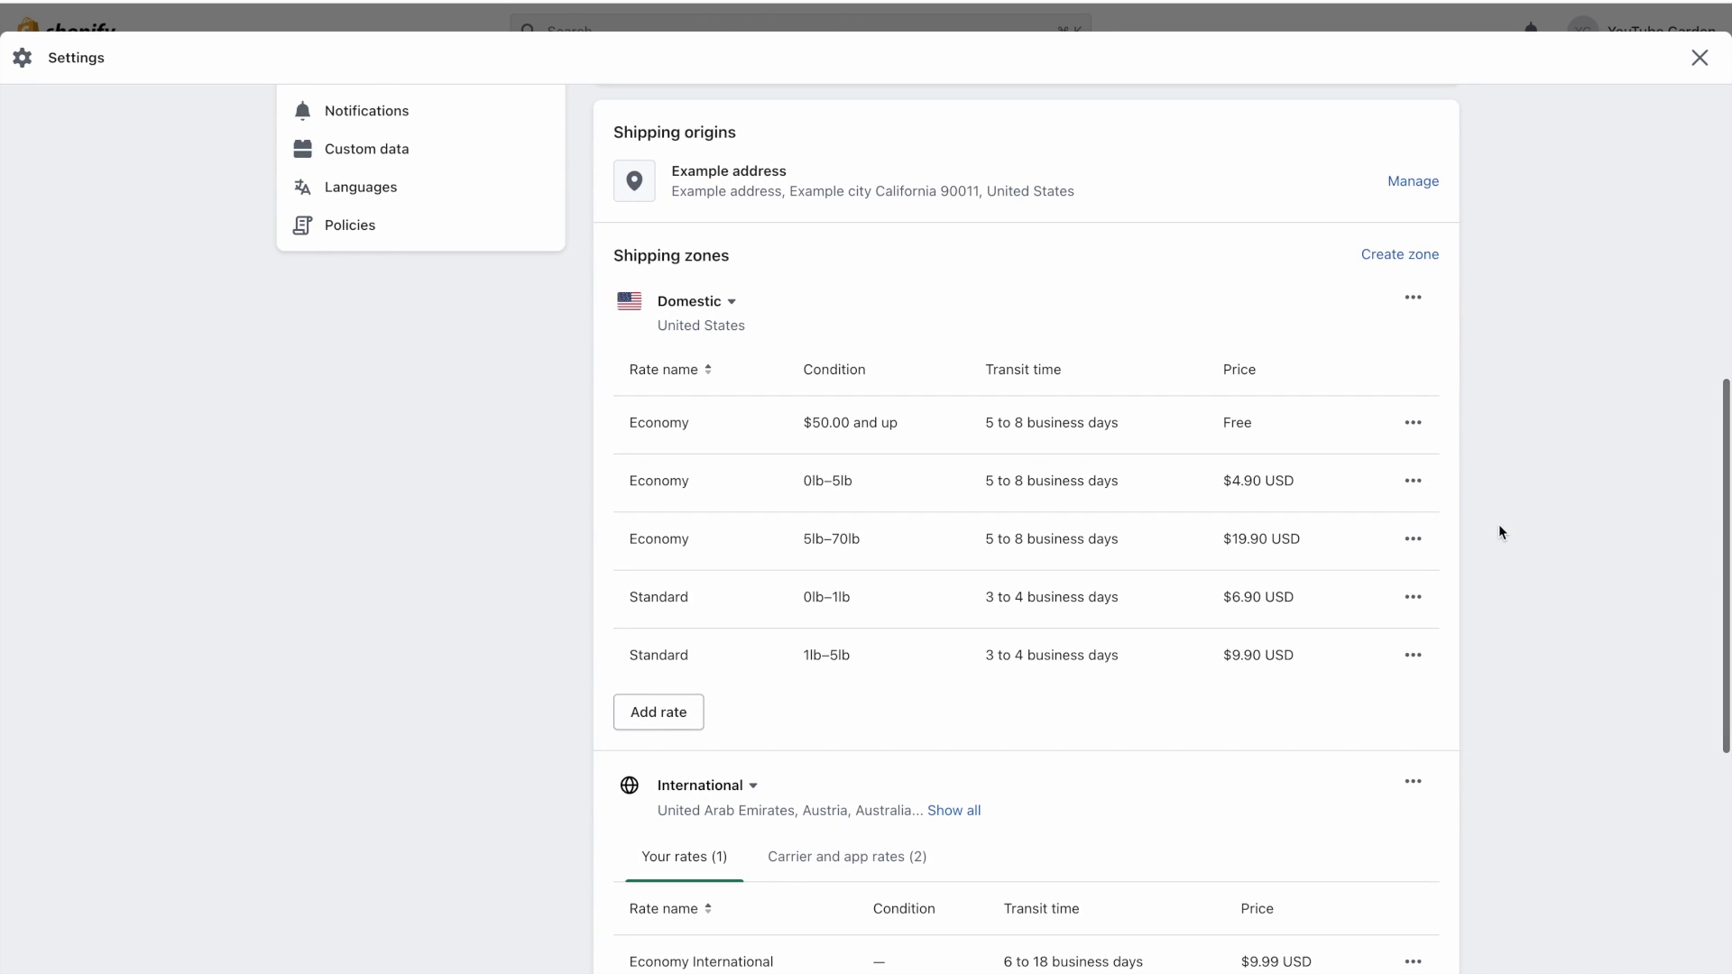
pyautogui.scroll(-4, 1499, 533)
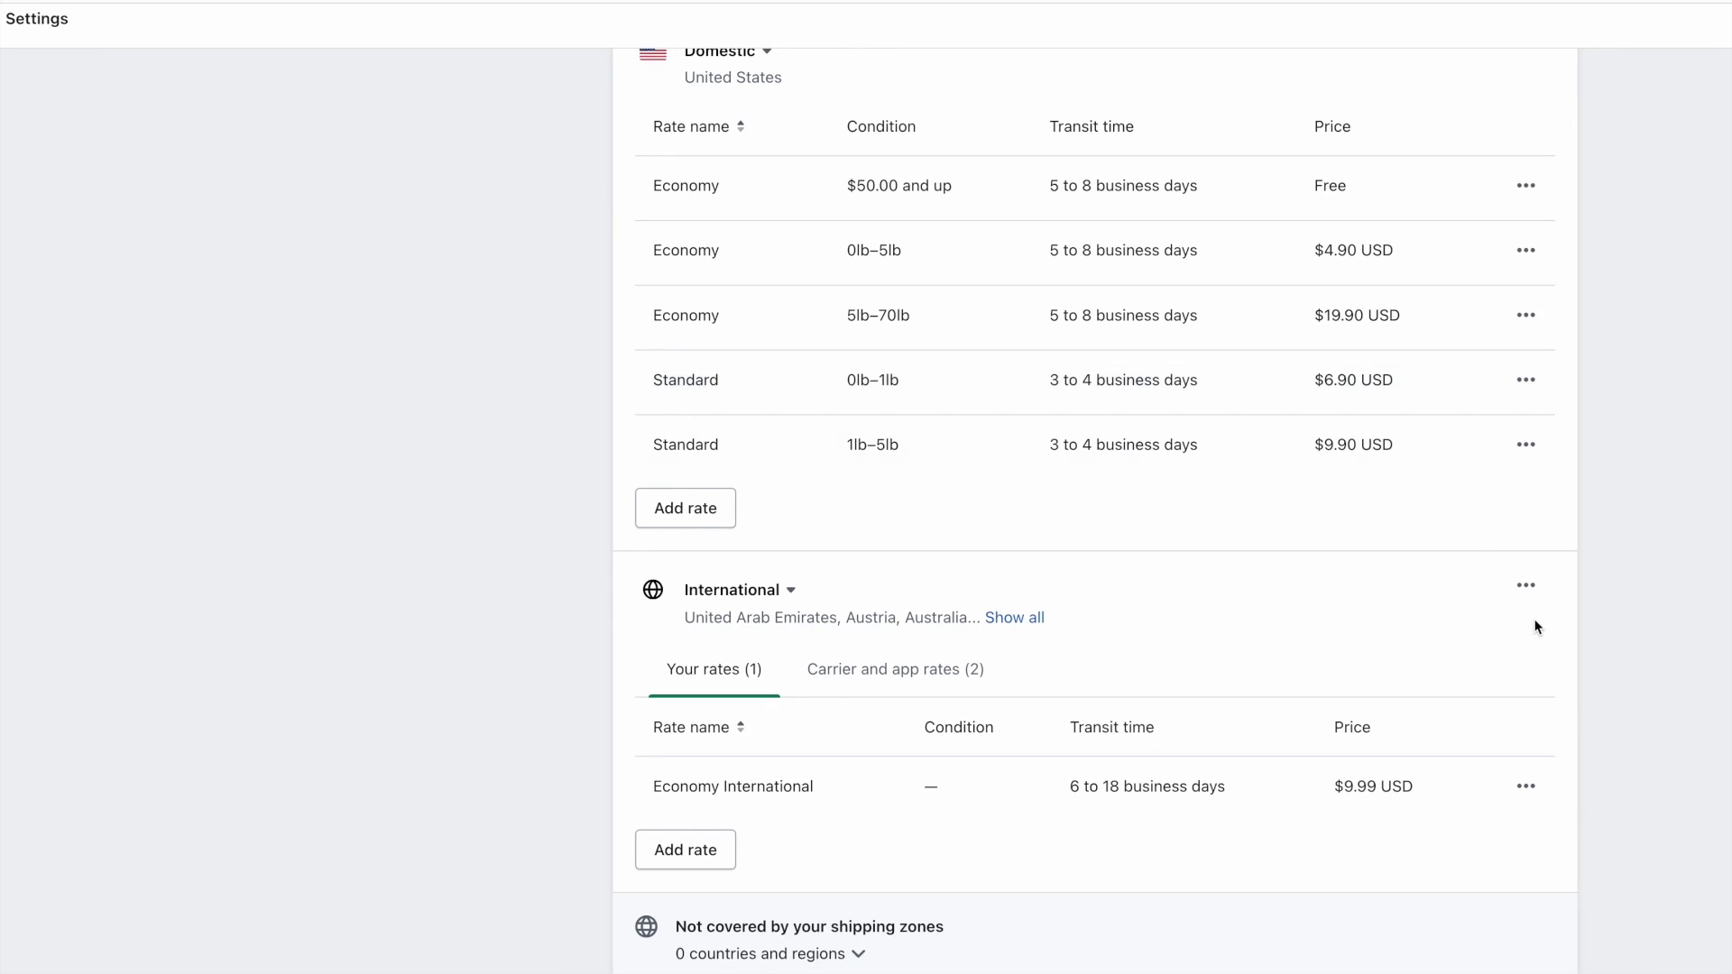
pyautogui.scroll(-6, 1535, 621)
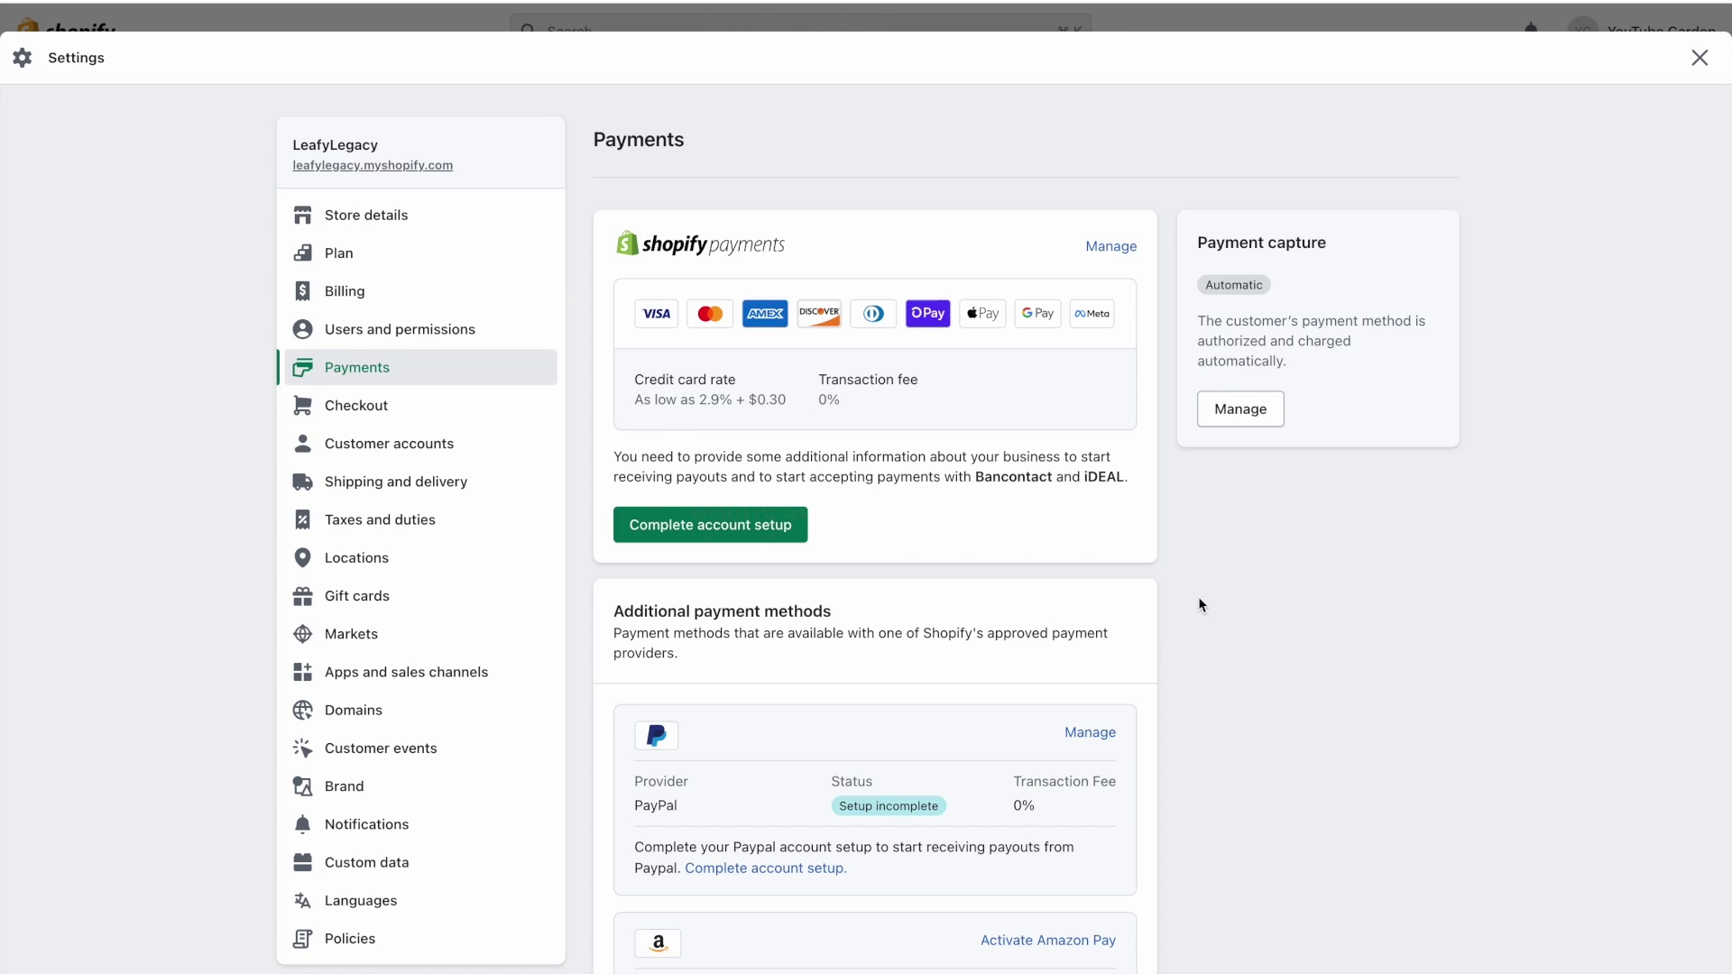
# - Review the store's payment providers in Payments settings and open the list of providers to add
pyautogui.scroll(-1, 1199, 600)
pyautogui.scroll(-3, 1199, 598)
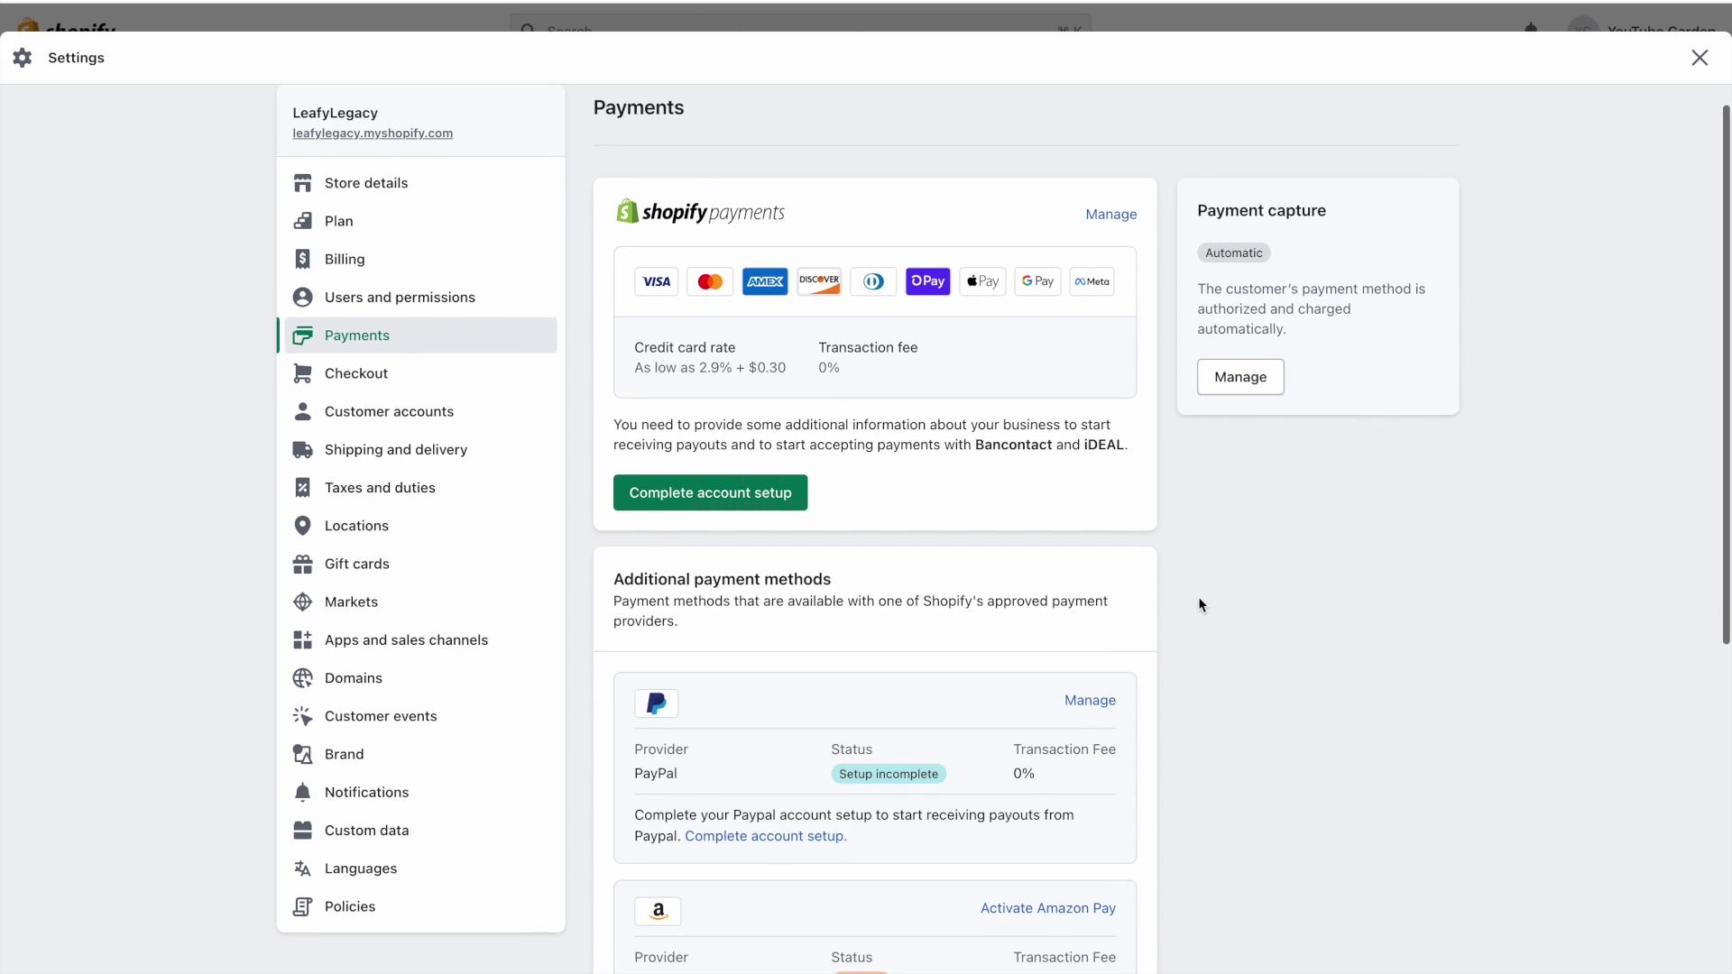
pyautogui.scroll(-2, 1198, 598)
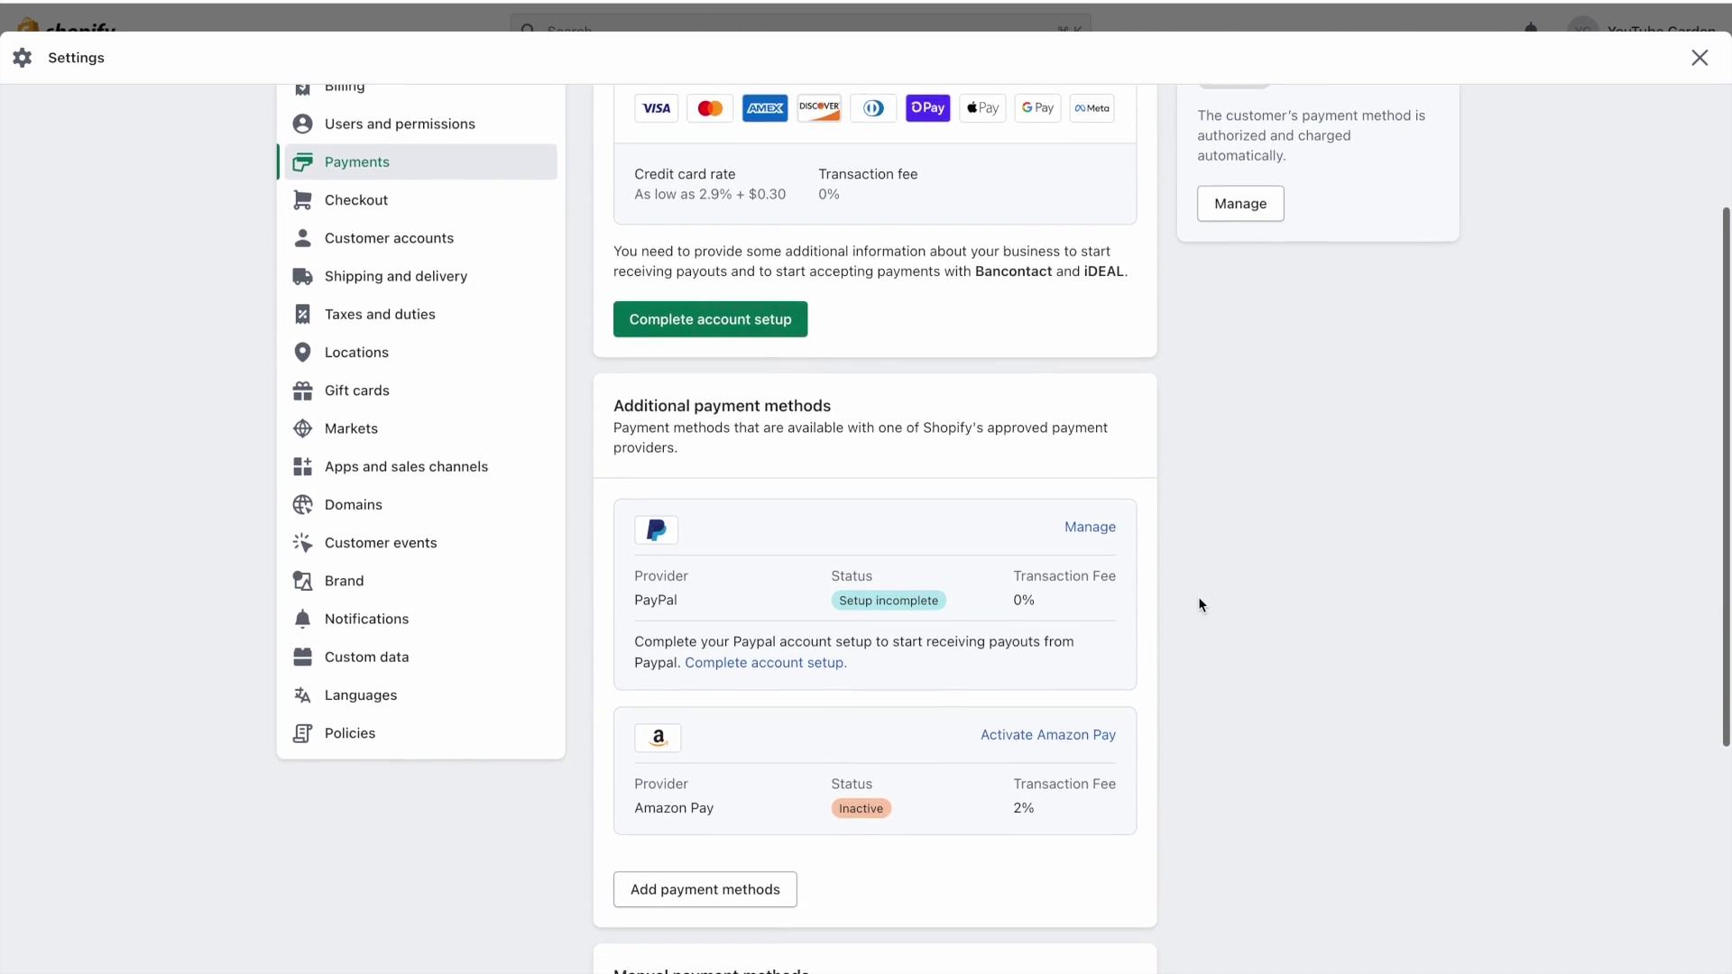
pyautogui.click(751, 862)
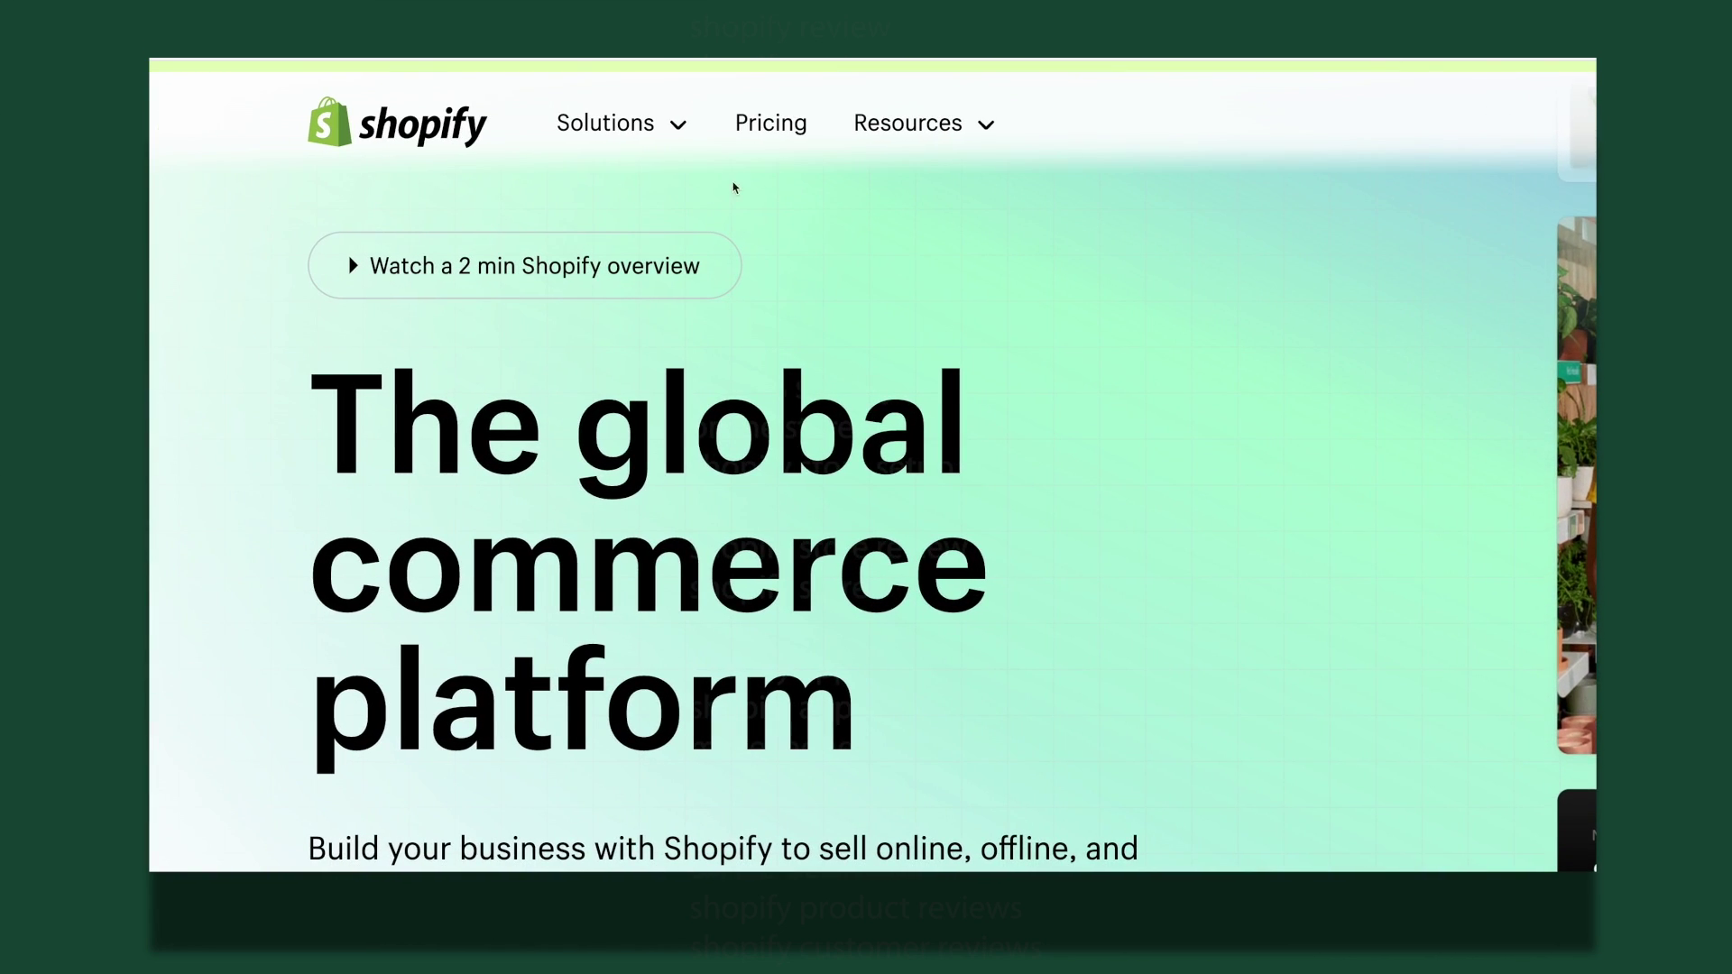
# - Open the Shopify pricing page and browse the Basic ($25), Shopify ($65) and Advanced ($399) plans
pyautogui.click(766, 123)
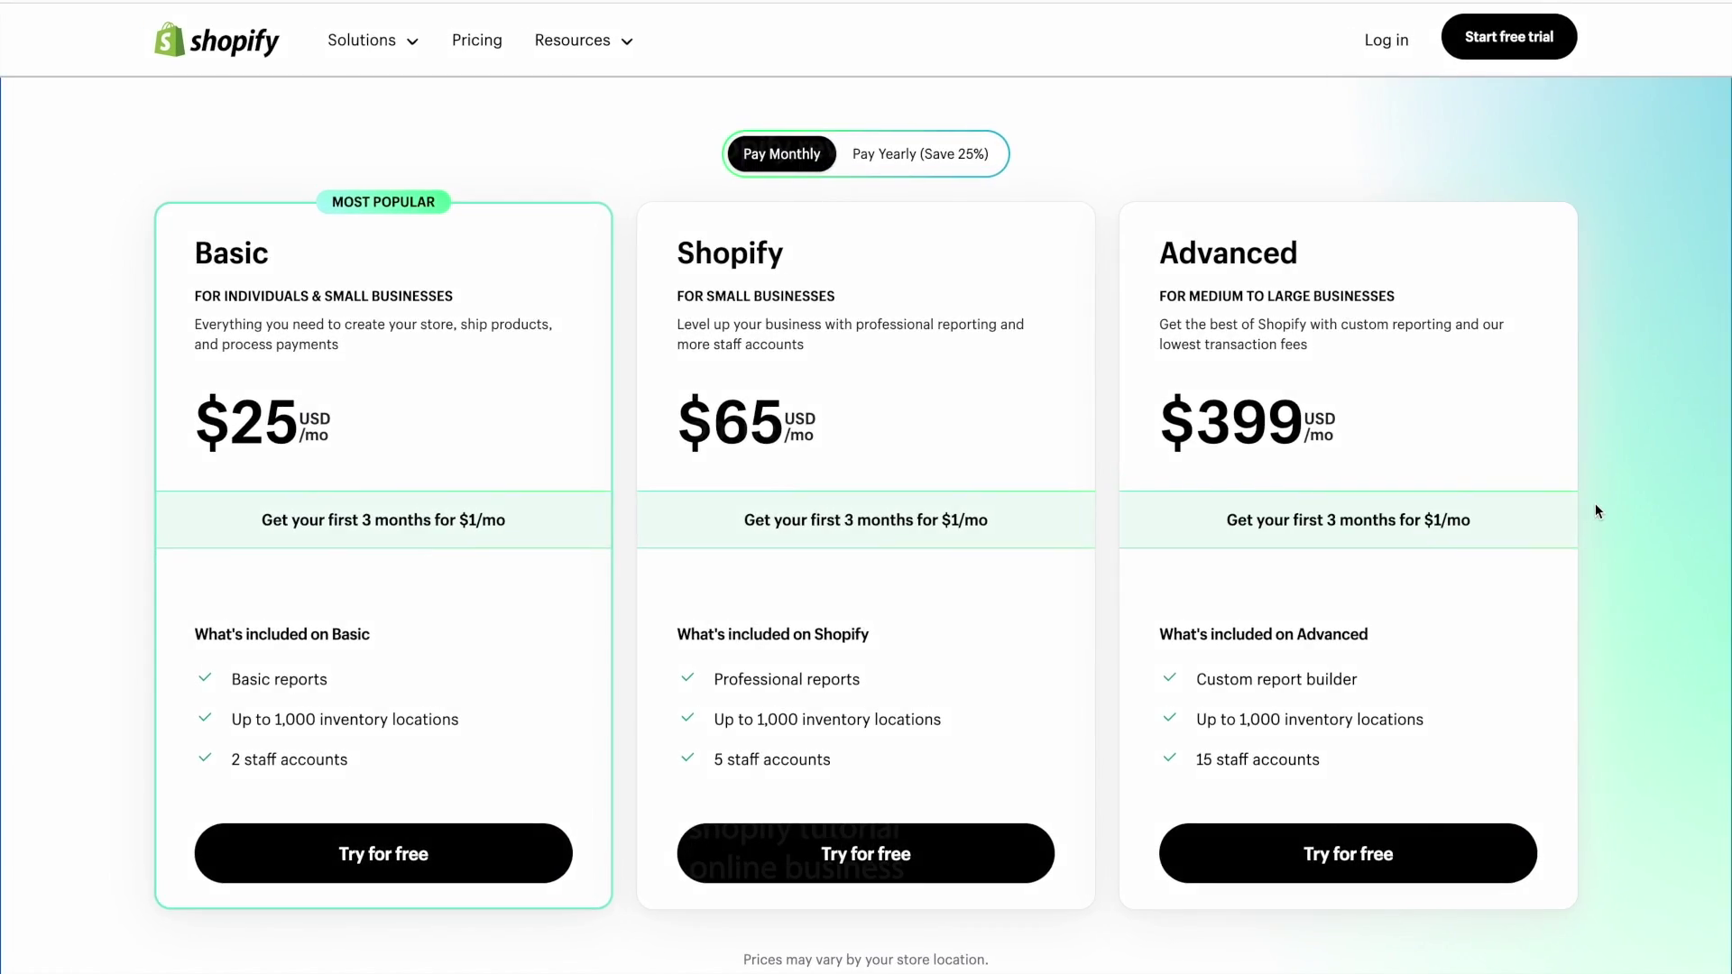
pyautogui.scroll(-15, 1595, 510)
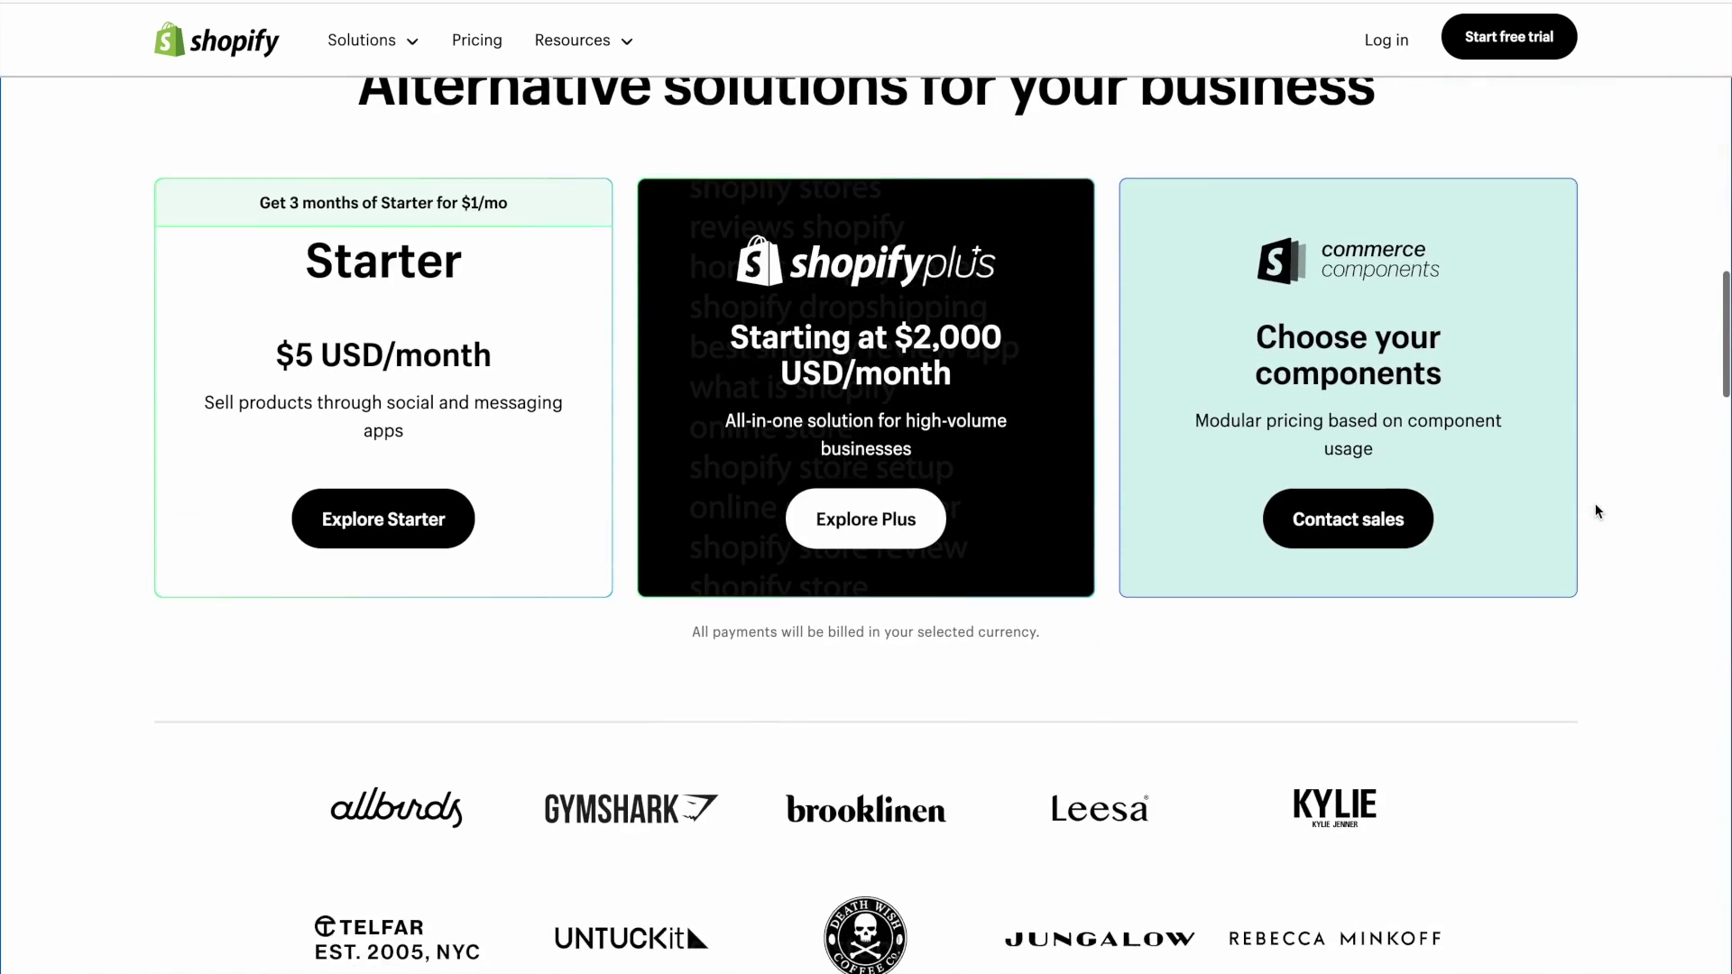
pyautogui.scroll(10, 1596, 511)
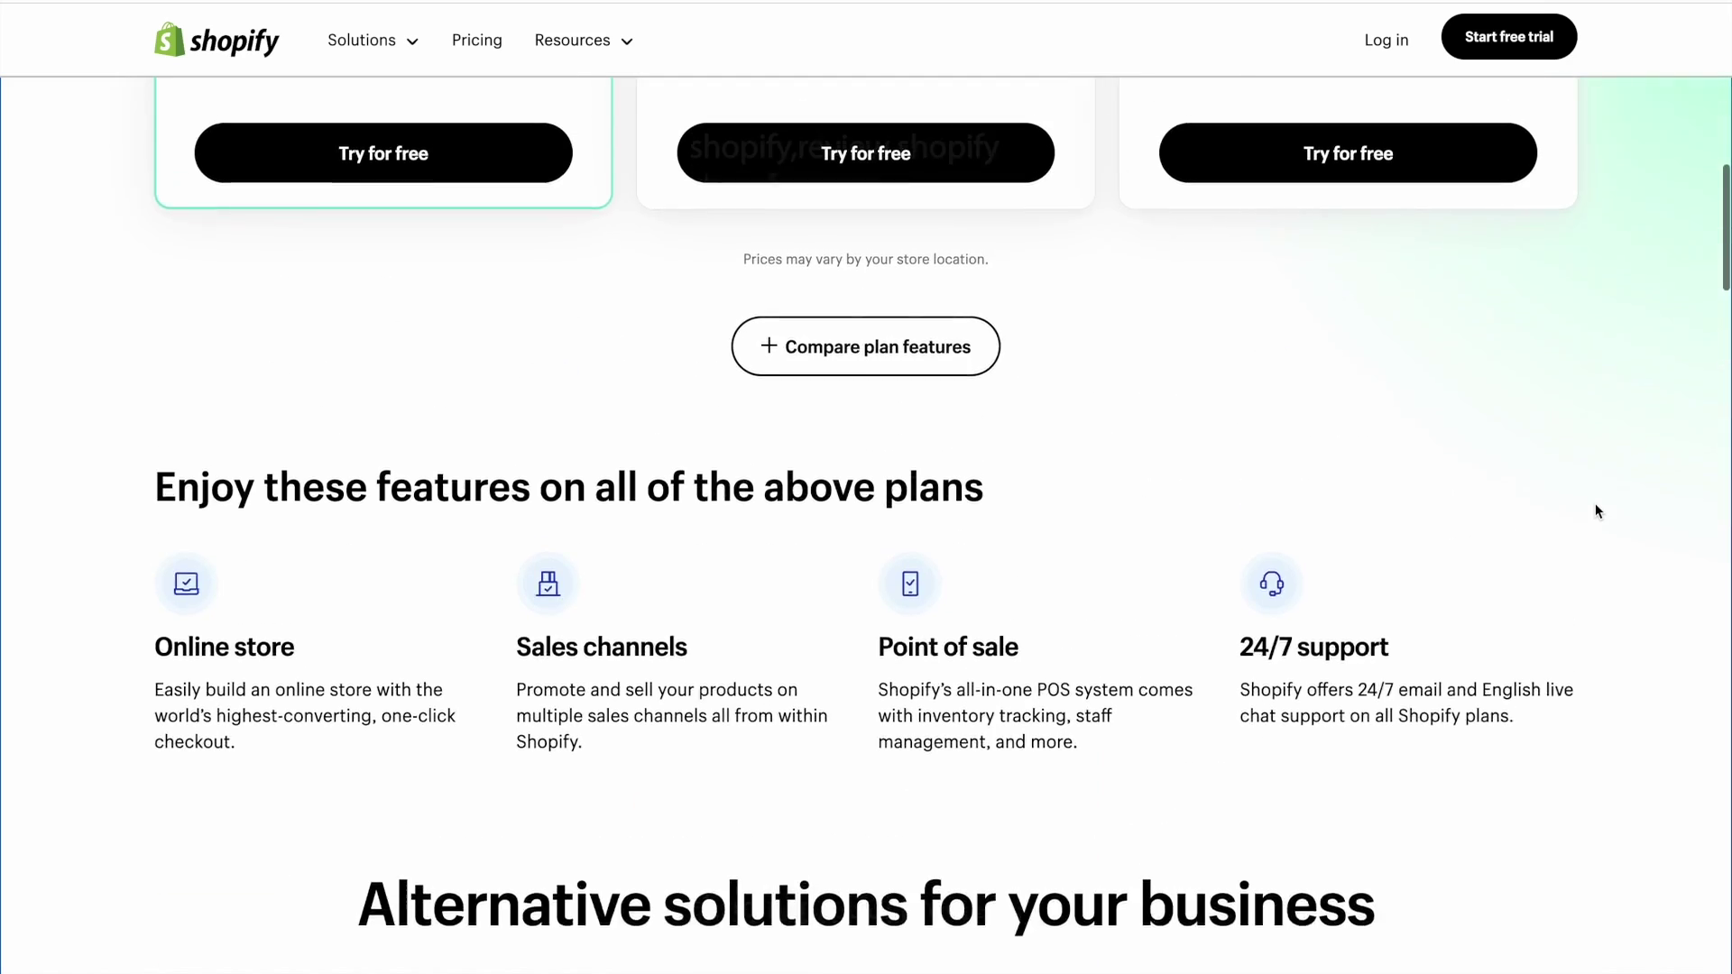
pyautogui.scroll(7, 1595, 509)
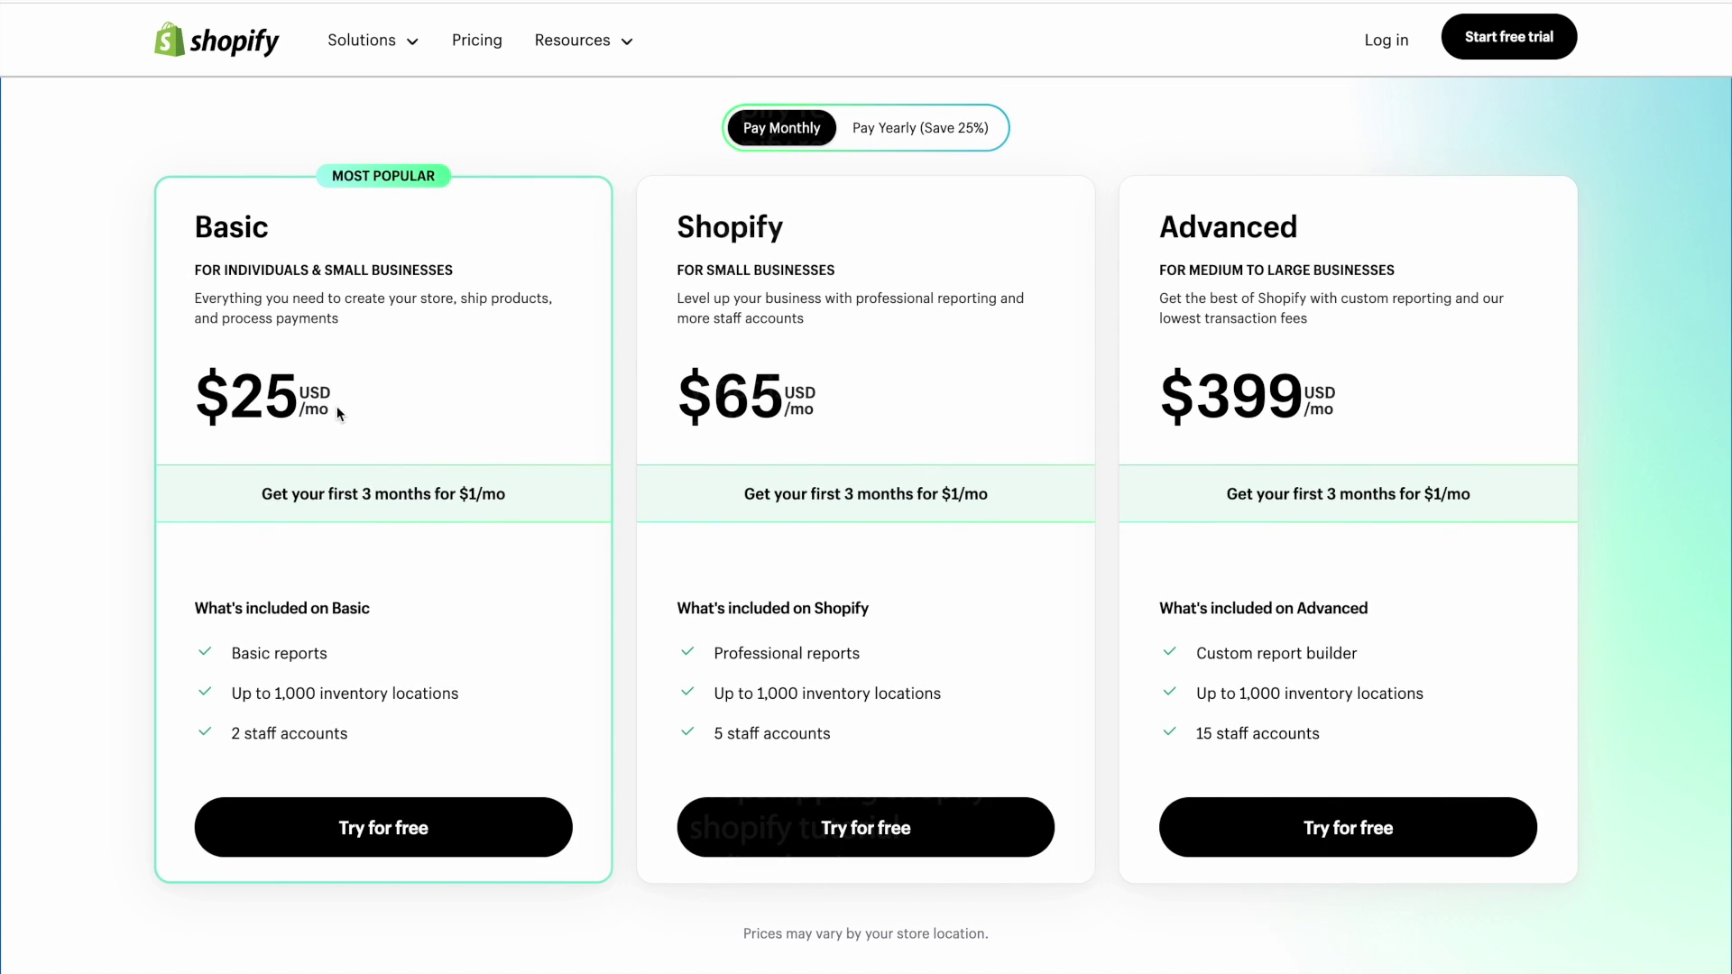
pyautogui.moveTo(338, 406); pyautogui.dragTo(182, 409)
pyautogui.click(404, 397)
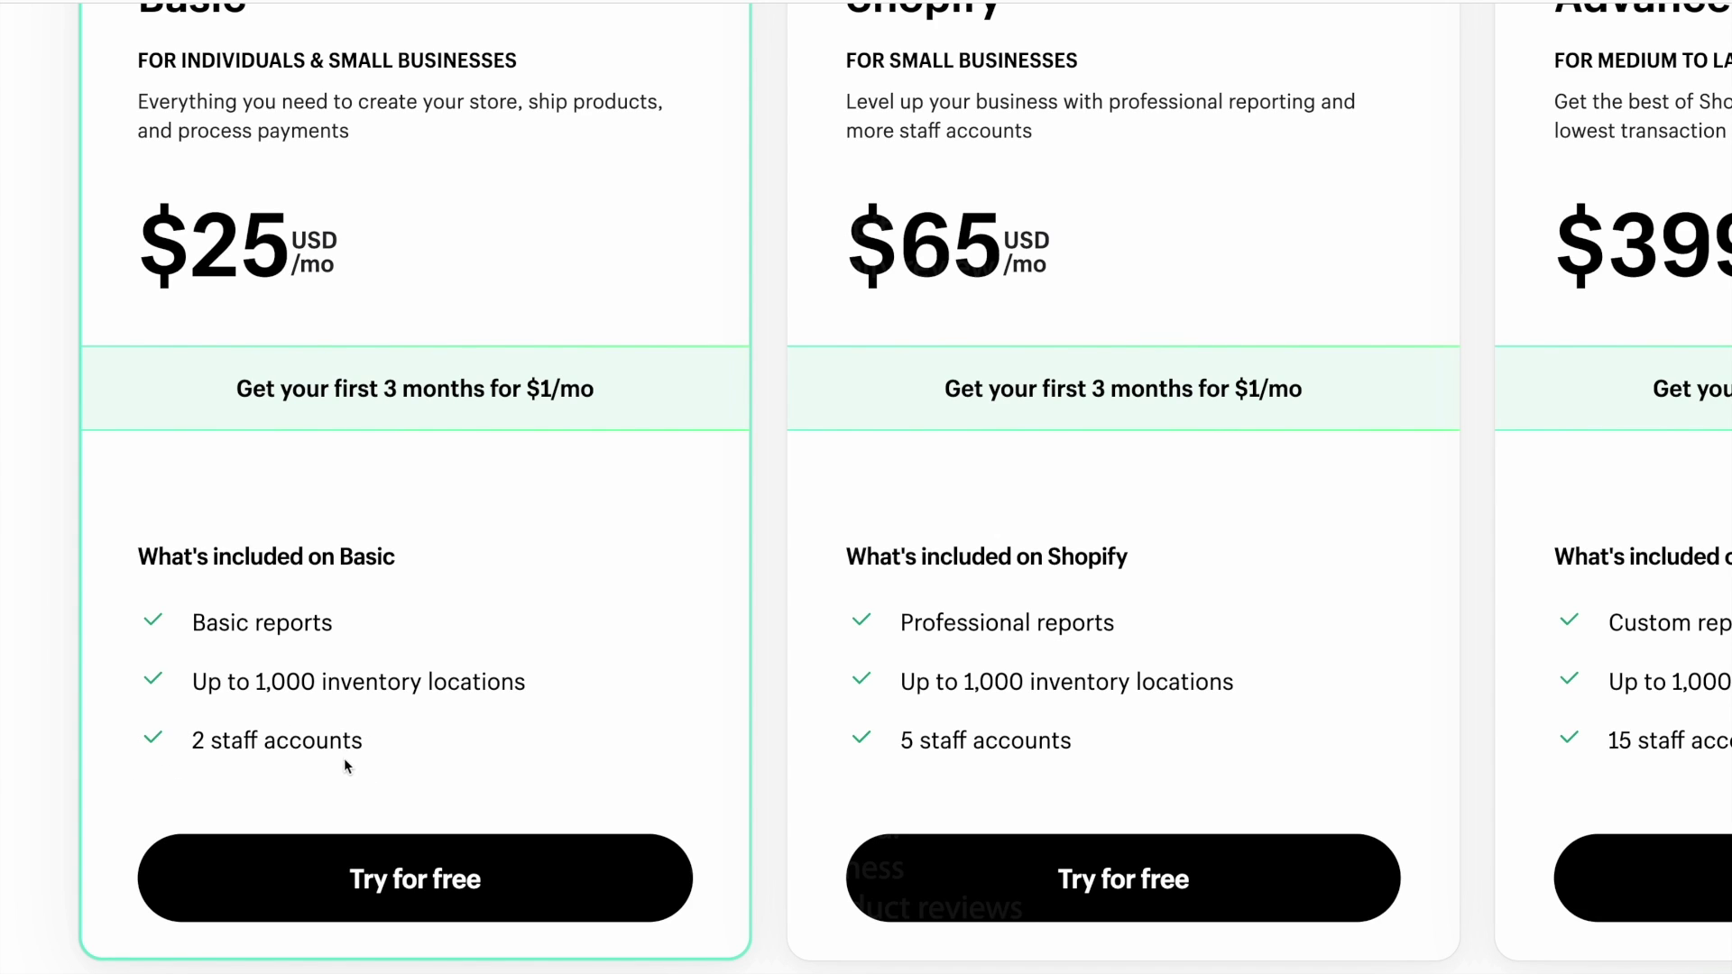
pyautogui.scroll(1, 230, 777)
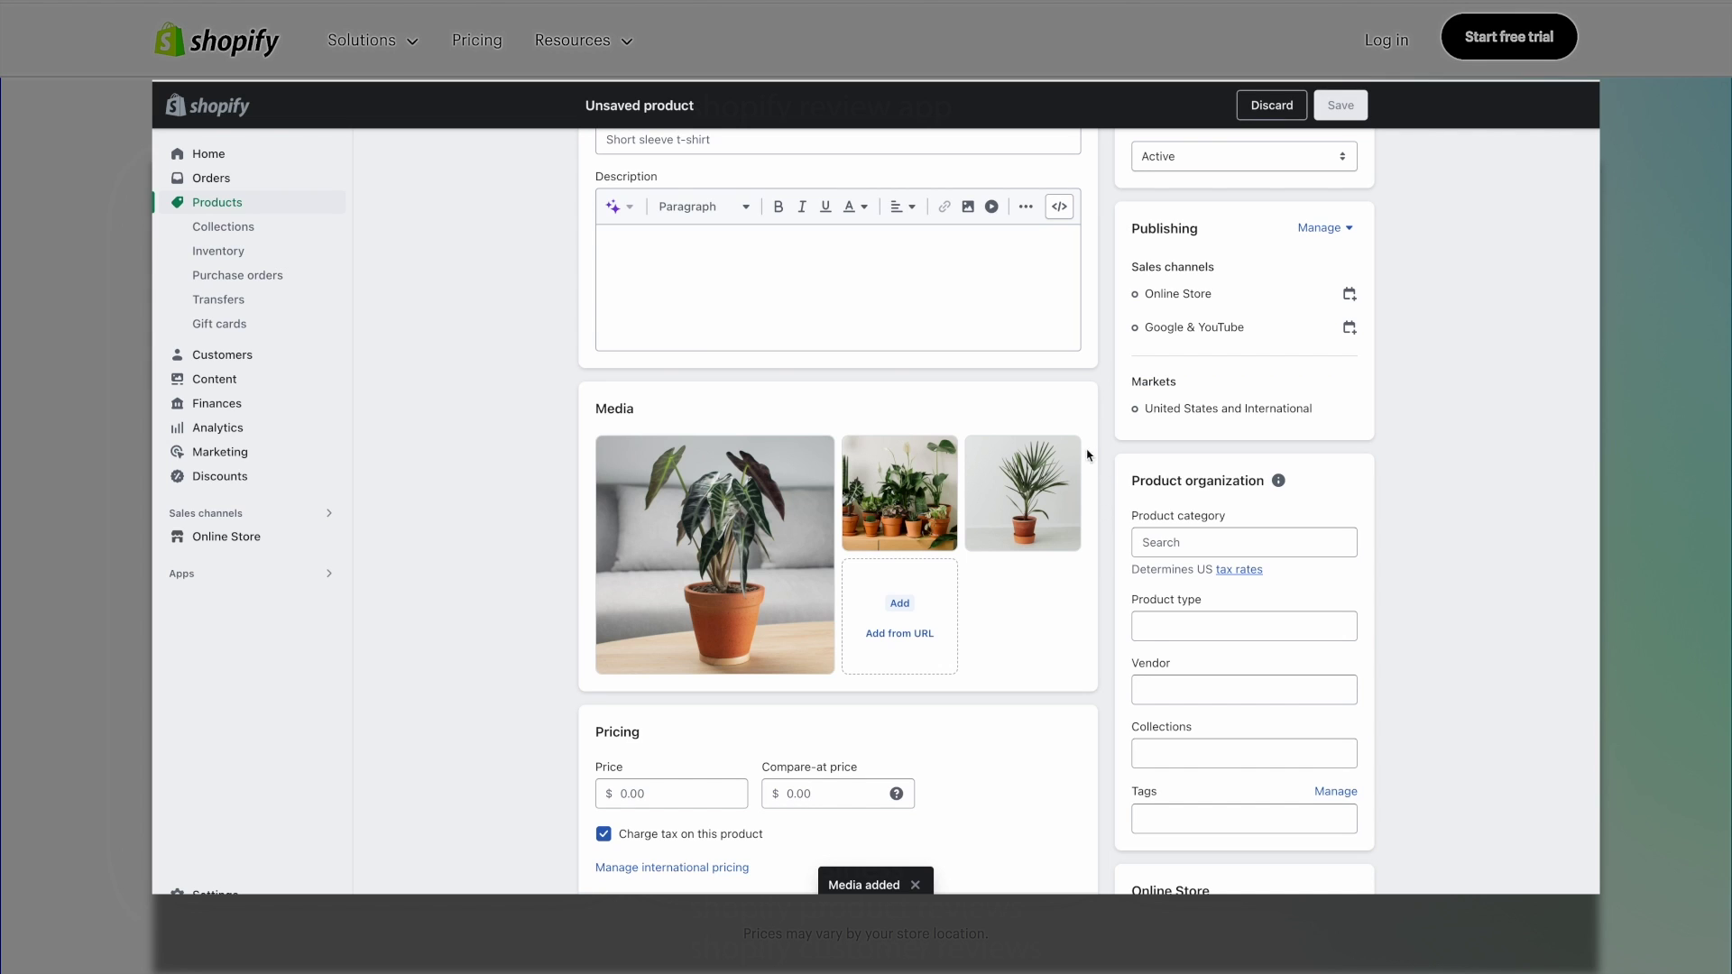
pyautogui.moveTo(1087, 453); pyautogui.dragTo(1040, 455)
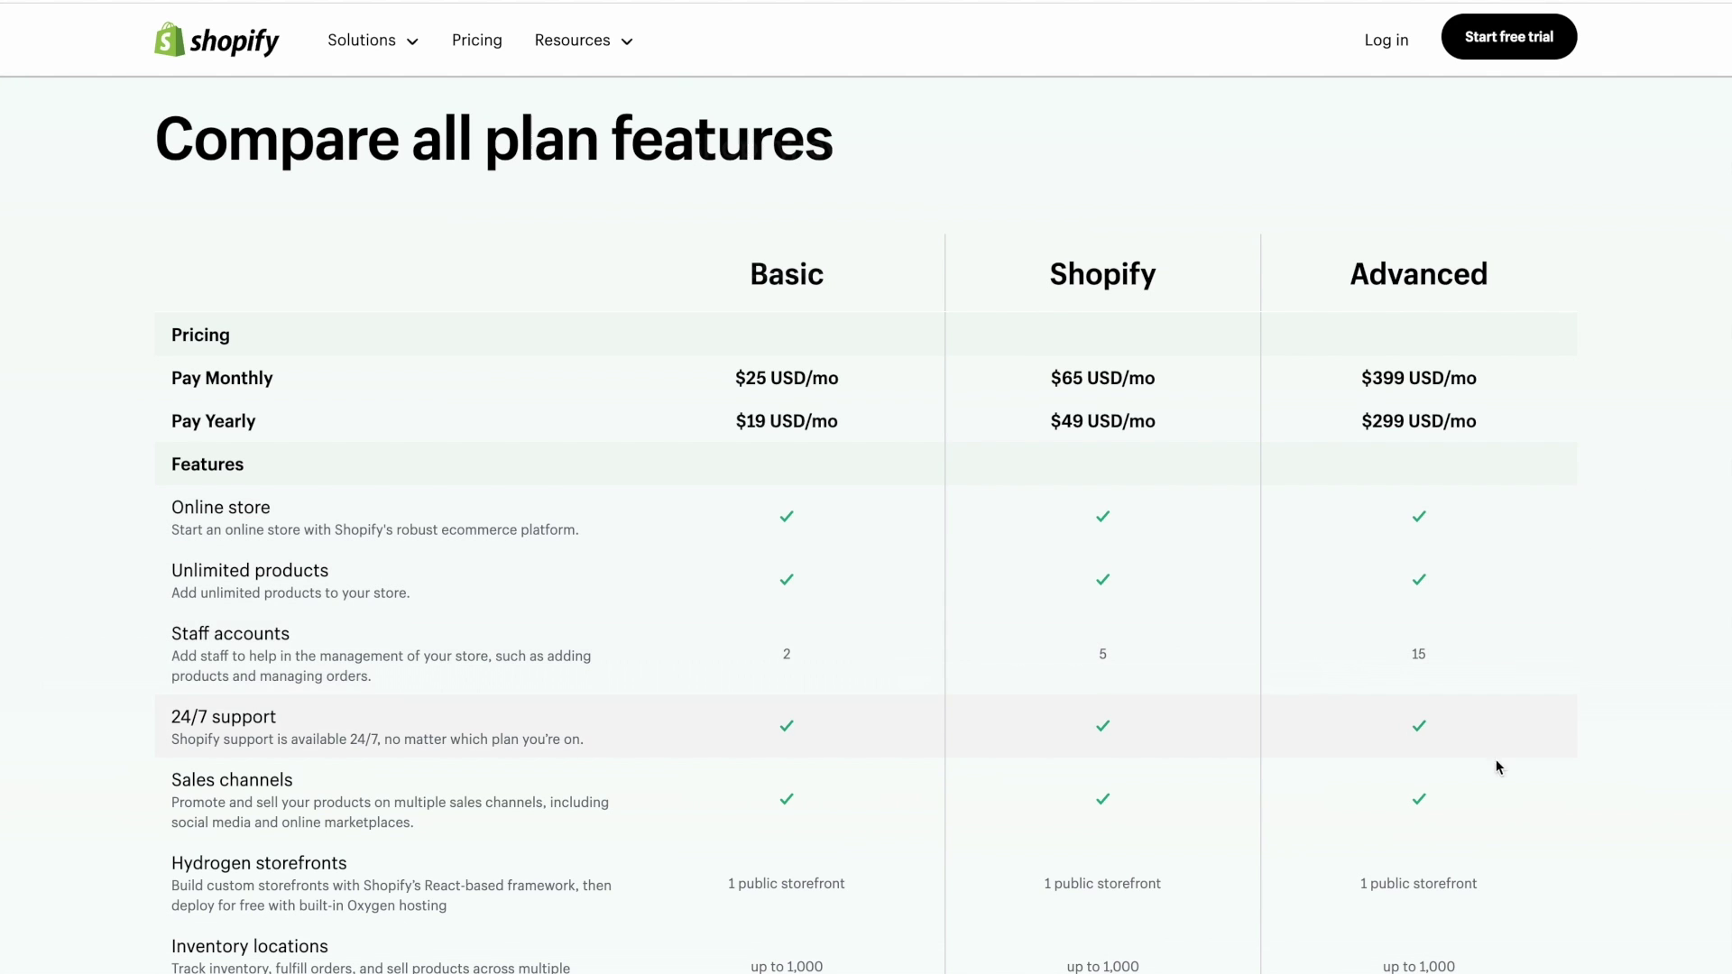
pyautogui.scroll(-1, 1505, 848)
pyautogui.scroll(-8, 1504, 849)
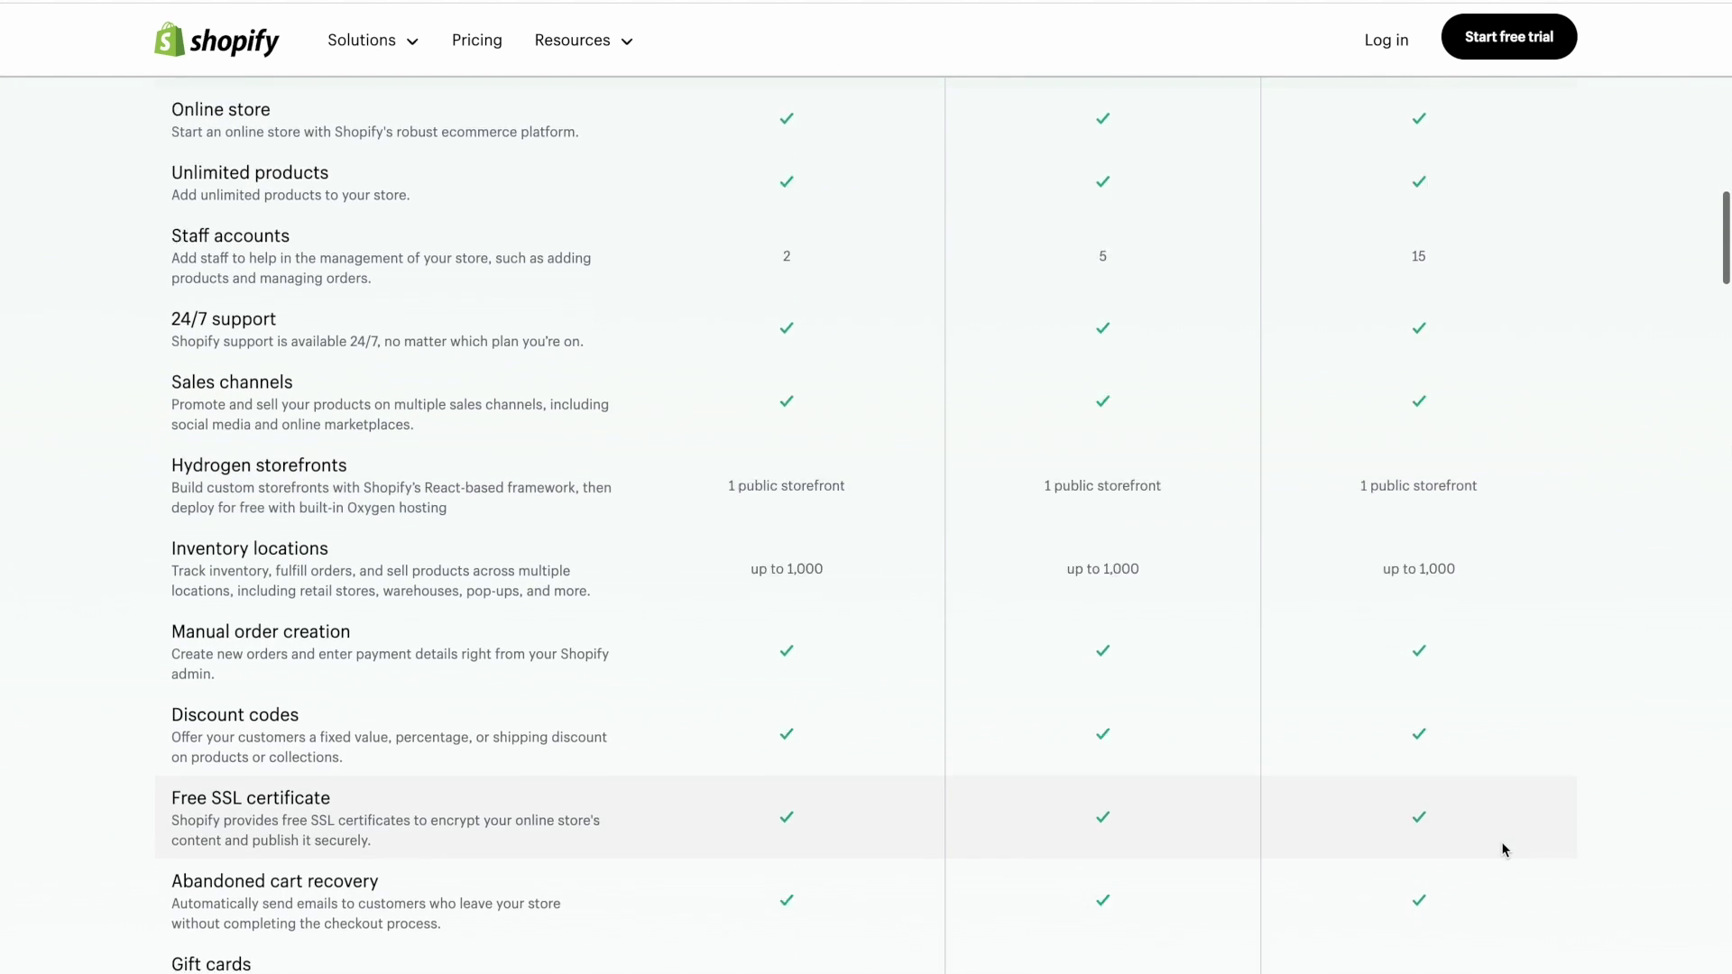
pyautogui.scroll(-1, 1504, 848)
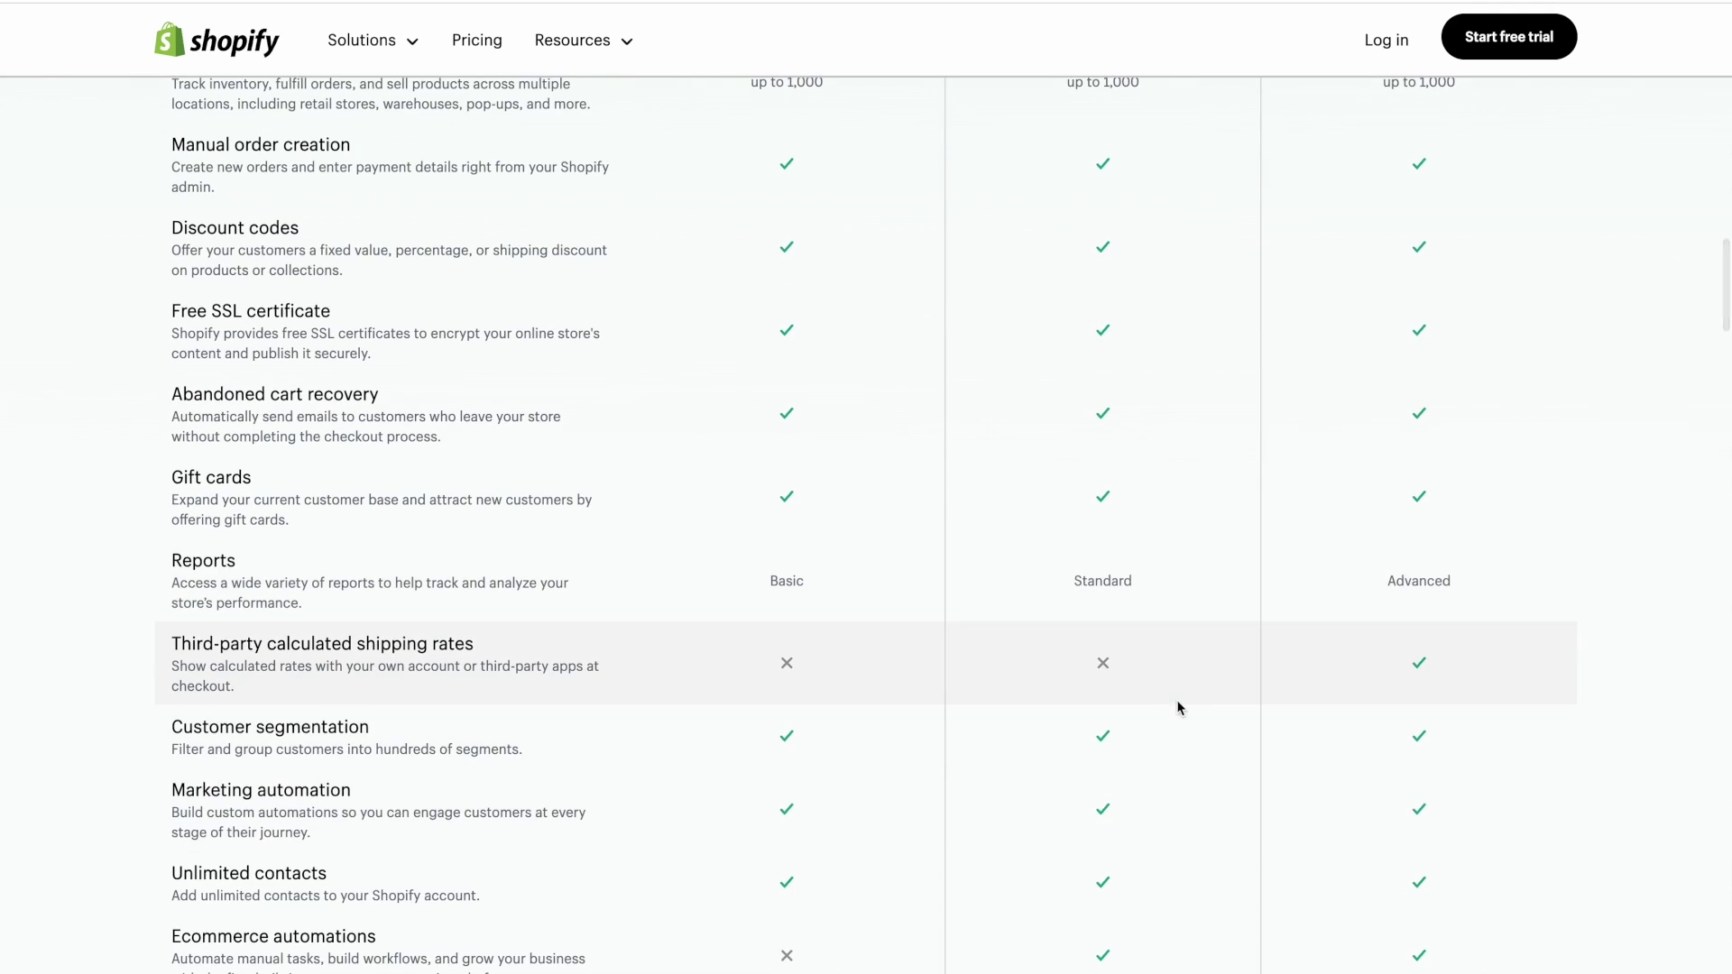
pyautogui.scroll(-10, 1018, 685)
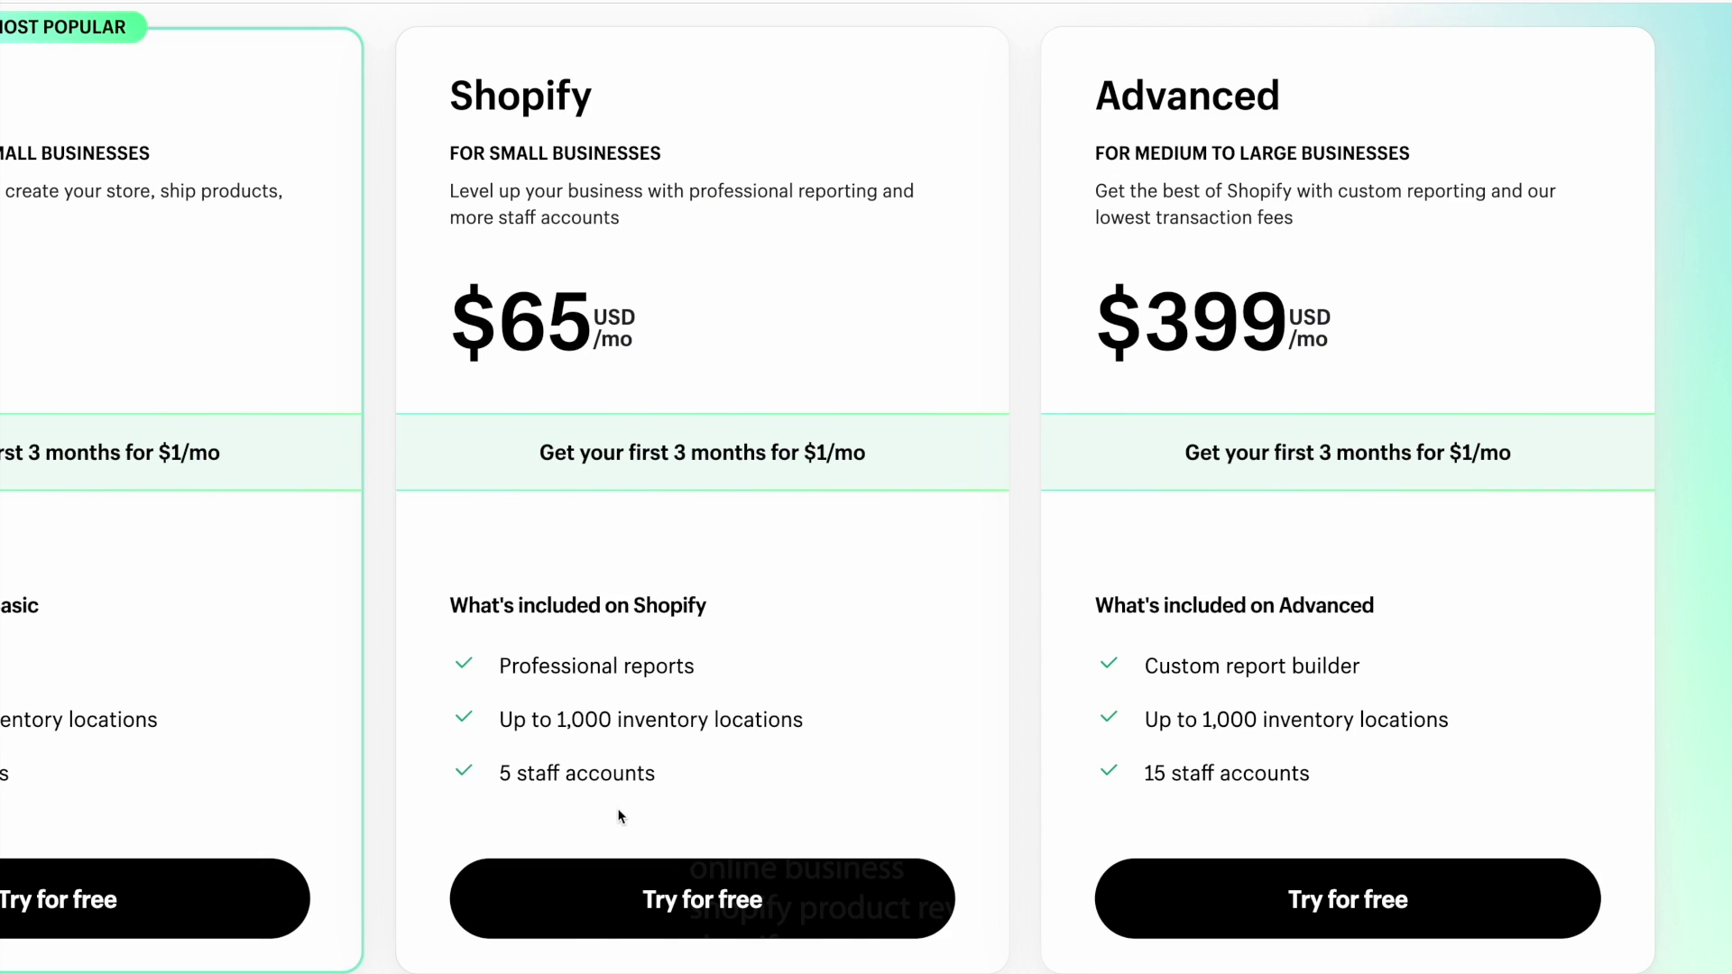
pyautogui.moveTo(706, 765); pyautogui.dragTo(483, 774)
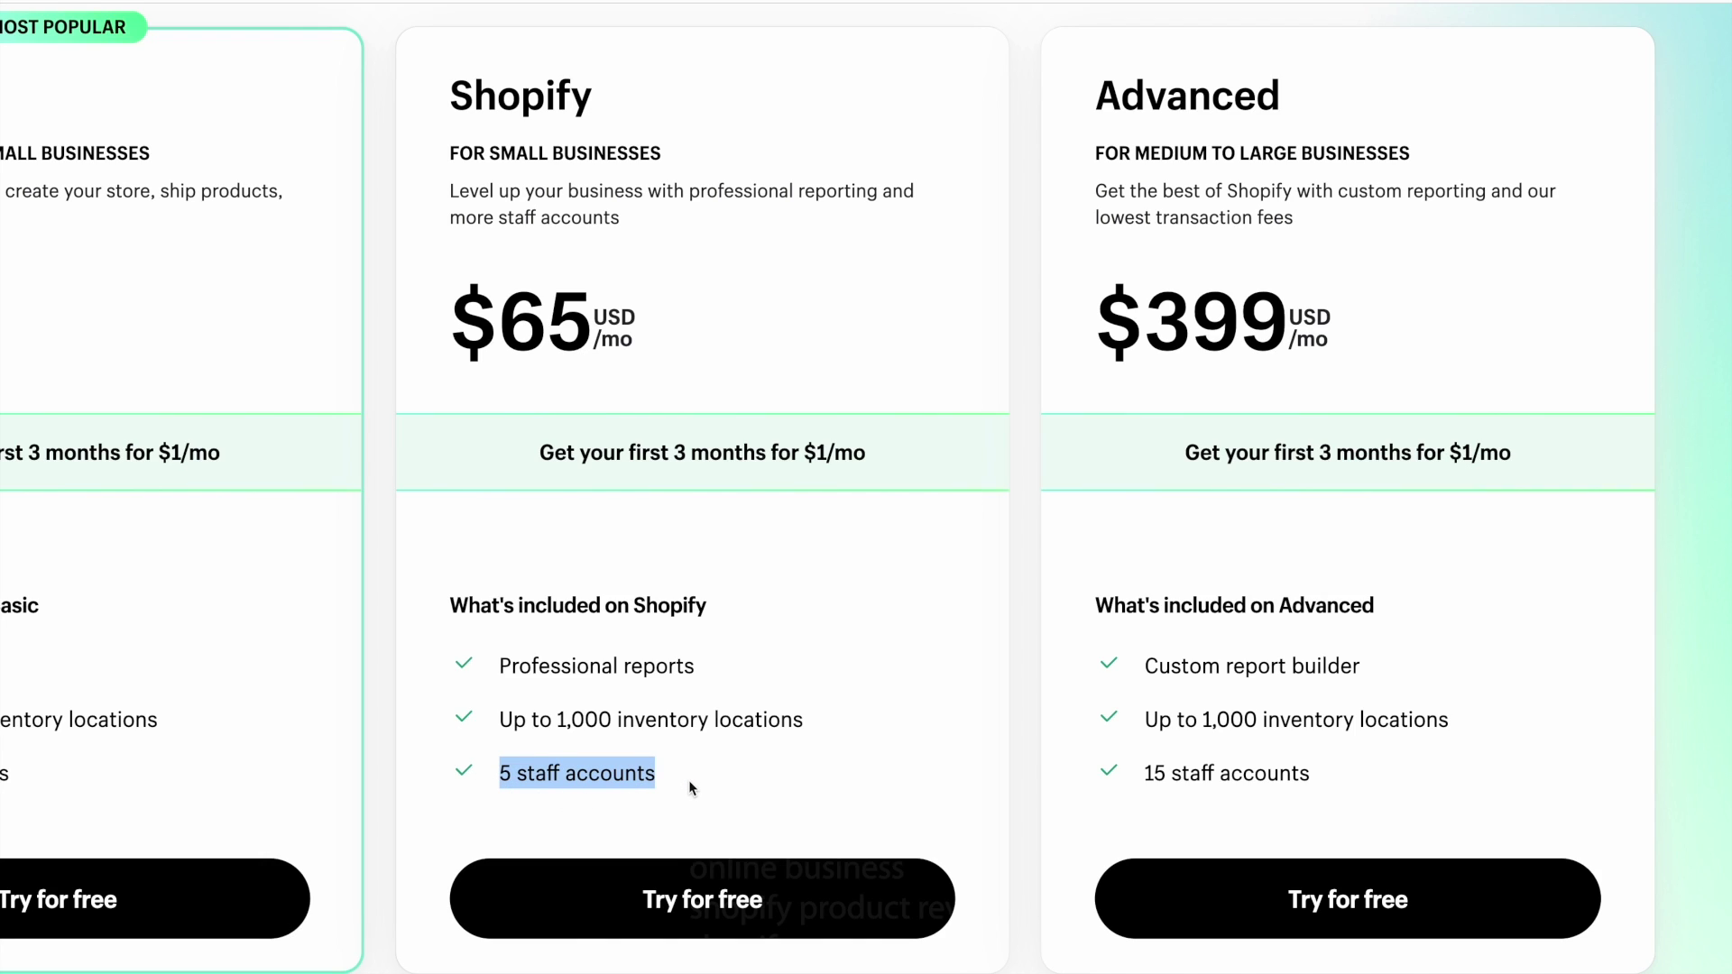
pyautogui.click(690, 779)
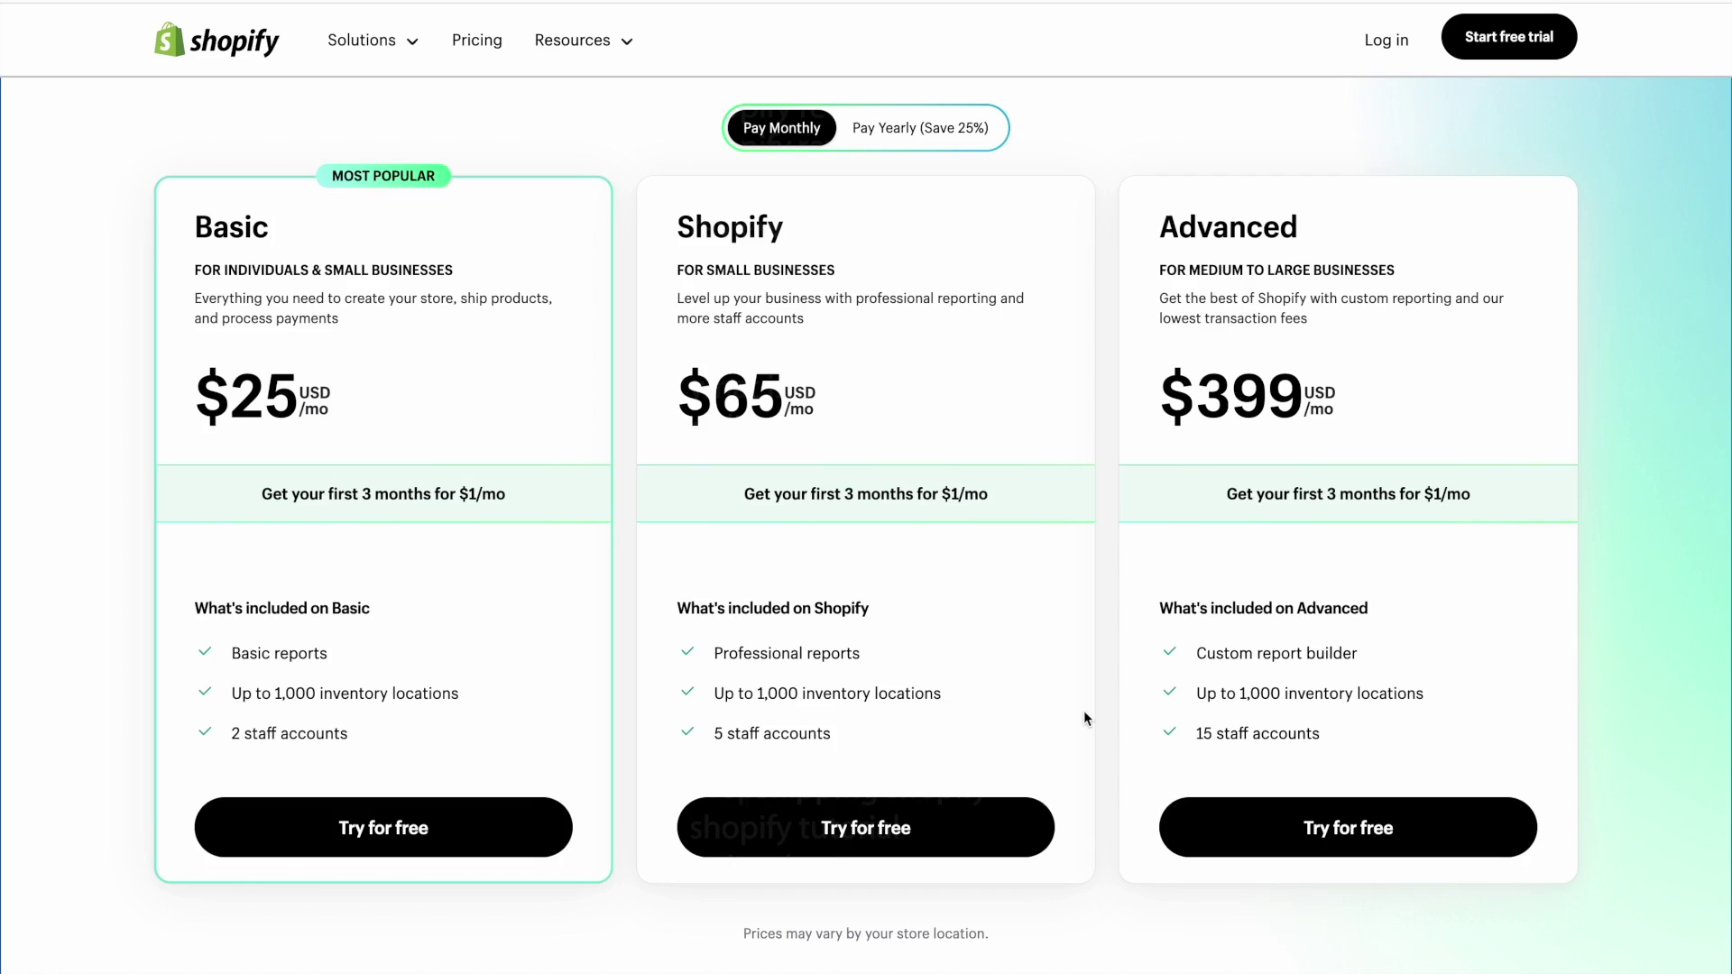
pyautogui.scroll(1, 1085, 717)
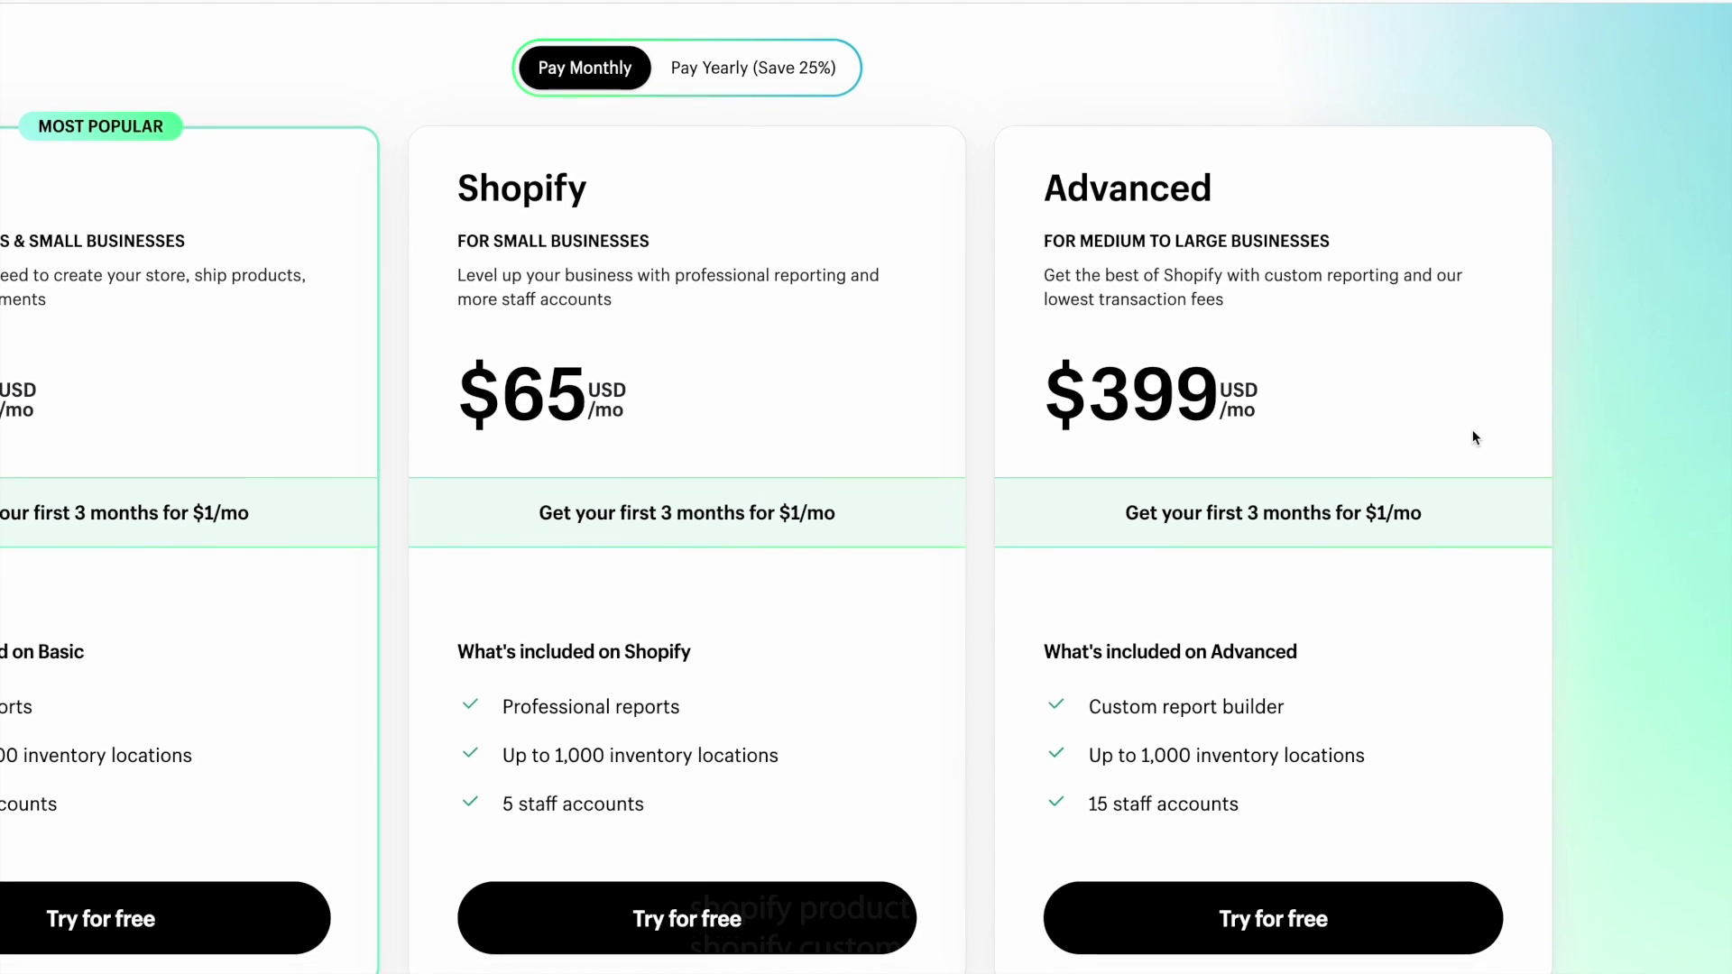
pyautogui.scroll(-1, 1476, 437)
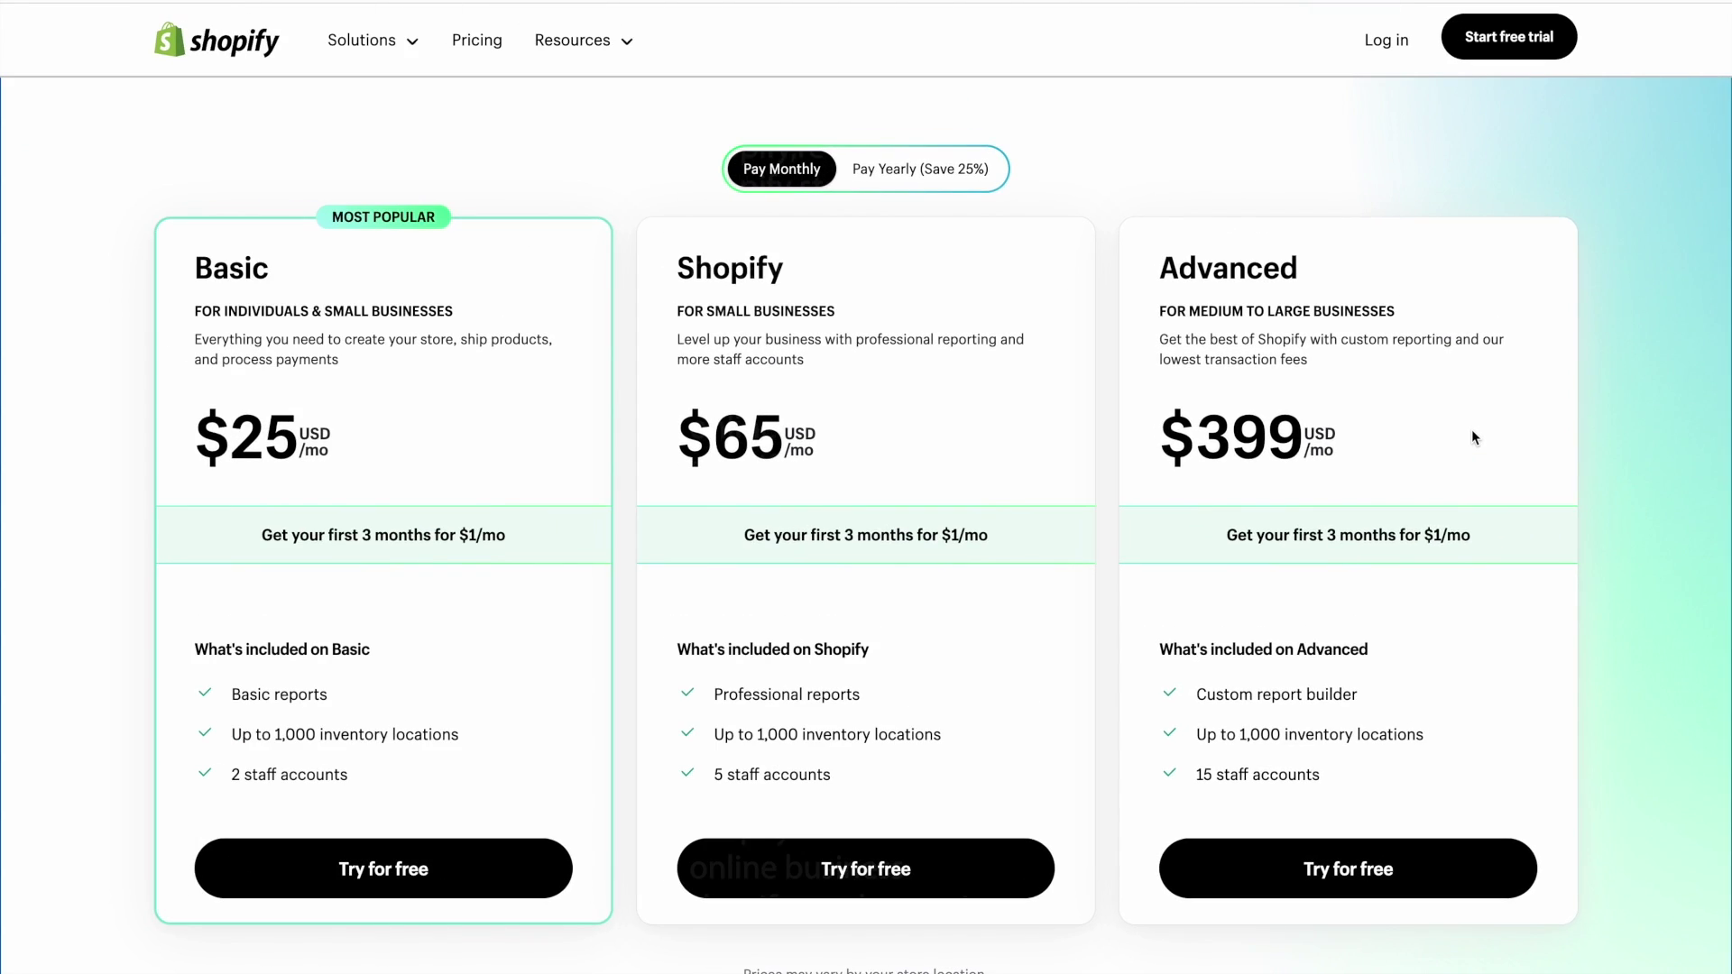
pyautogui.moveTo(1417, 701); pyautogui.dragTo(1193, 701)
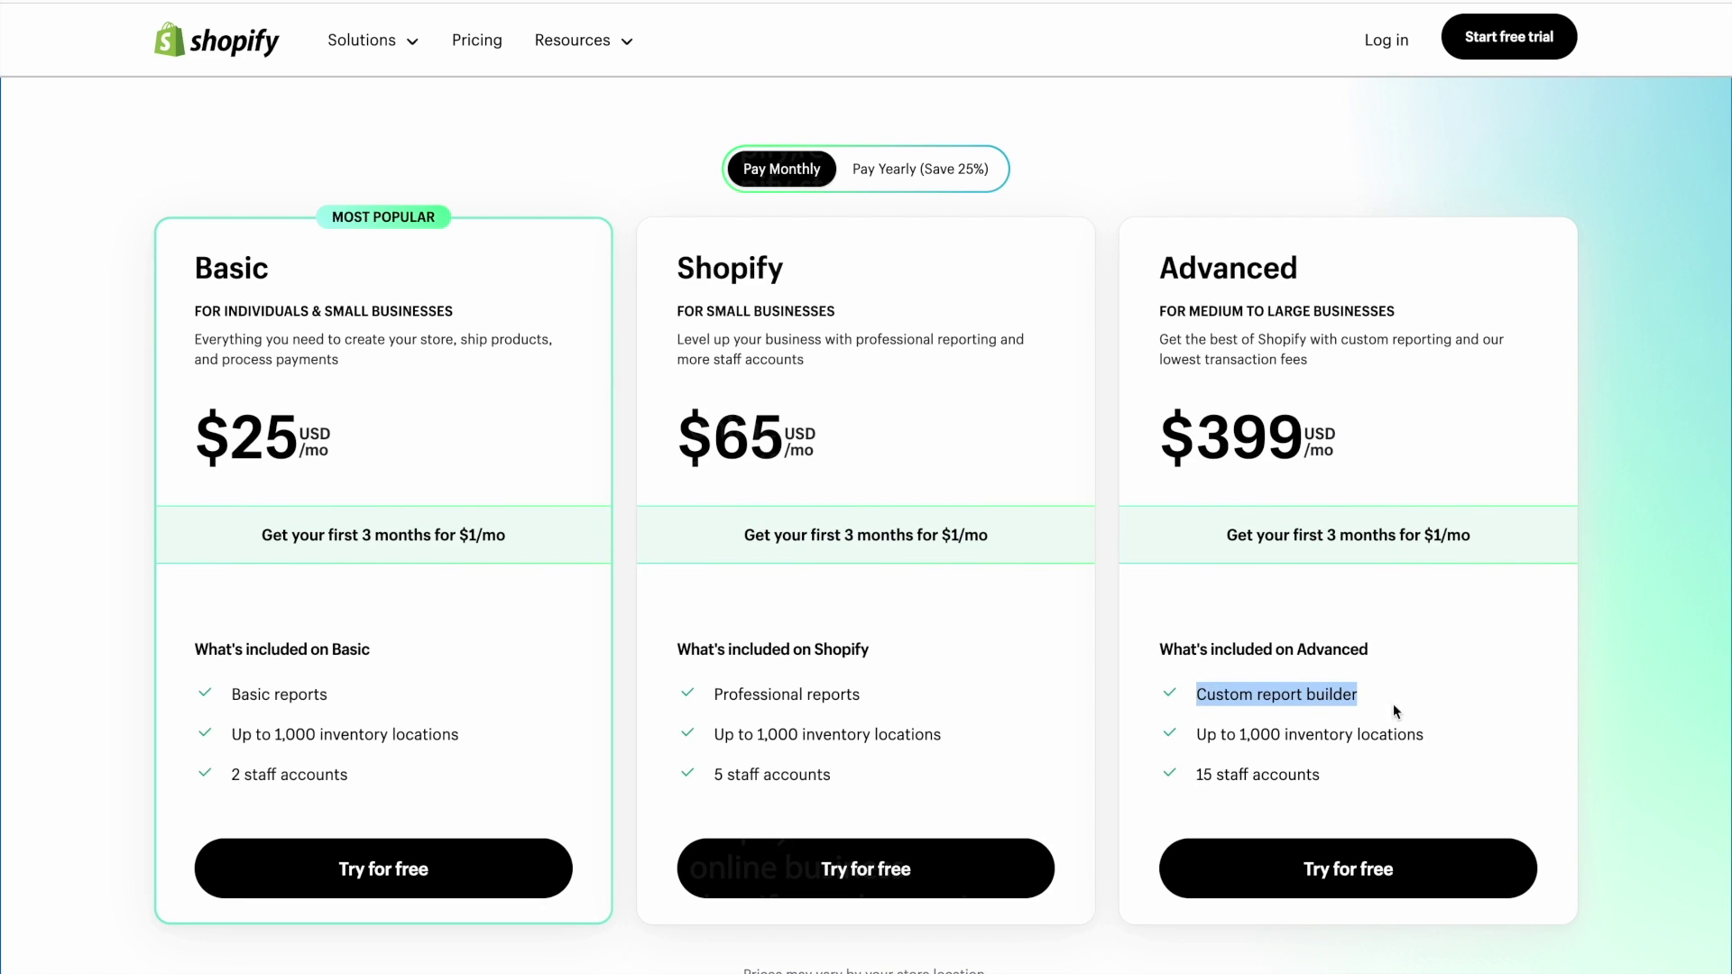
pyautogui.moveTo(1358, 776); pyautogui.dragTo(1172, 781)
pyautogui.click(1365, 781)
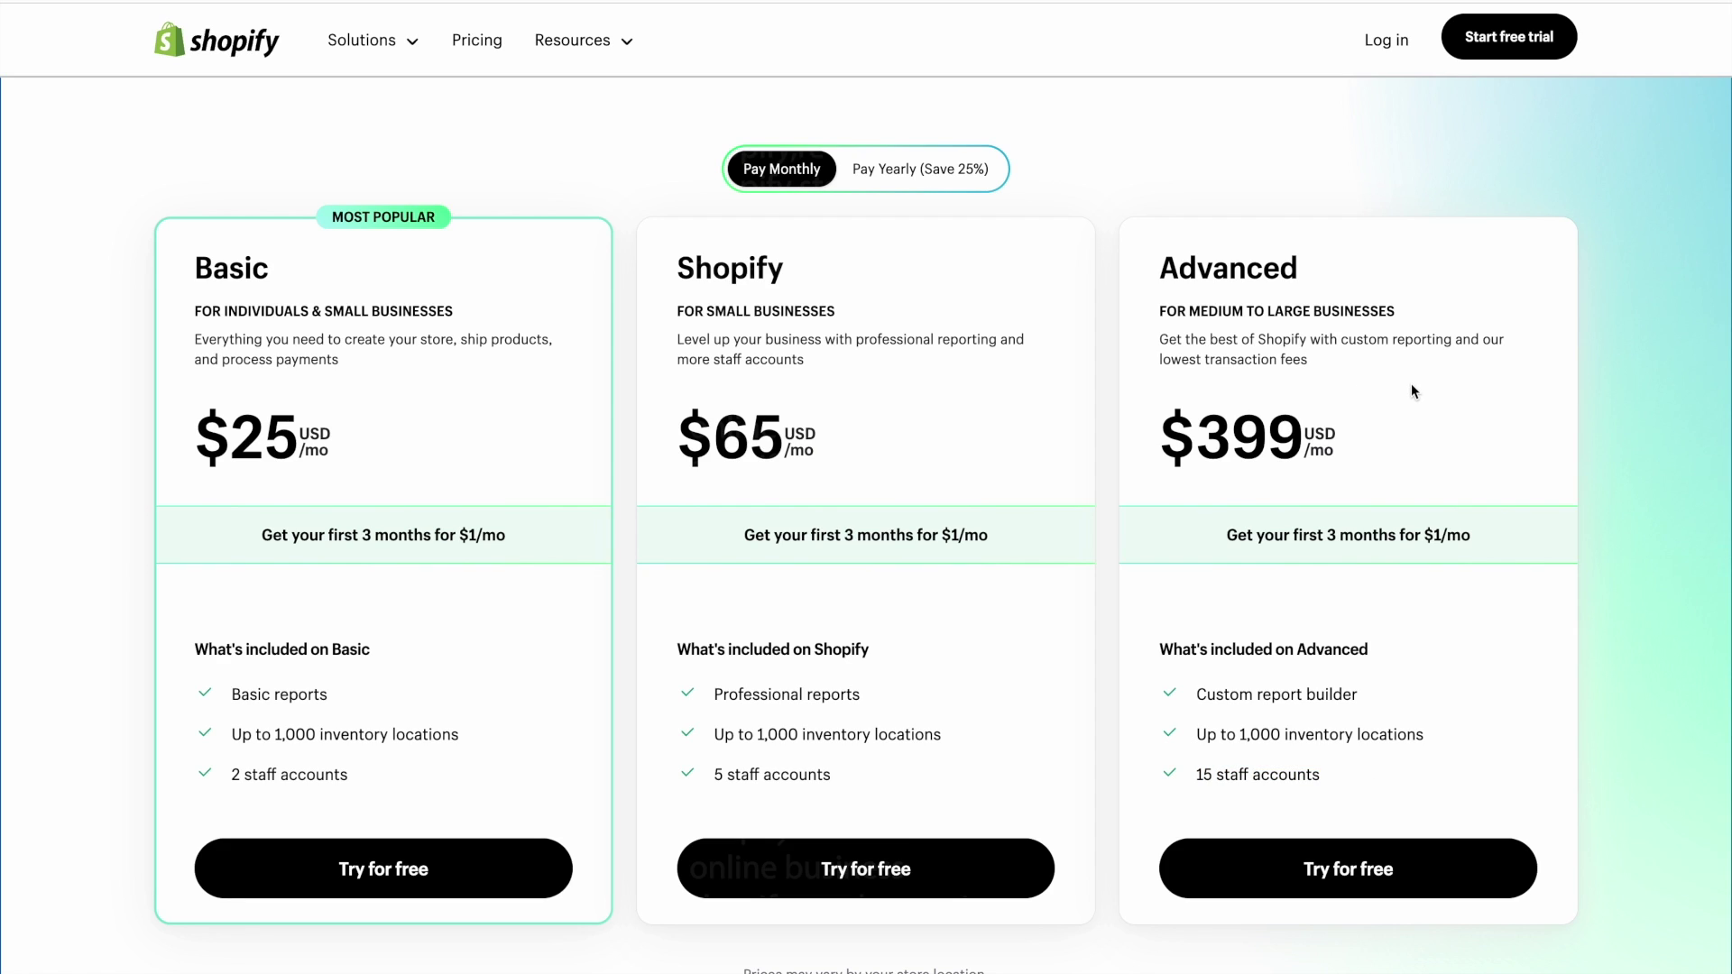
pyautogui.scroll(-1, 1412, 382)
# - Scroll the pricing page down to the alternative solutions and open the Starter plan details page
pyautogui.scroll(-10, 1644, 507)
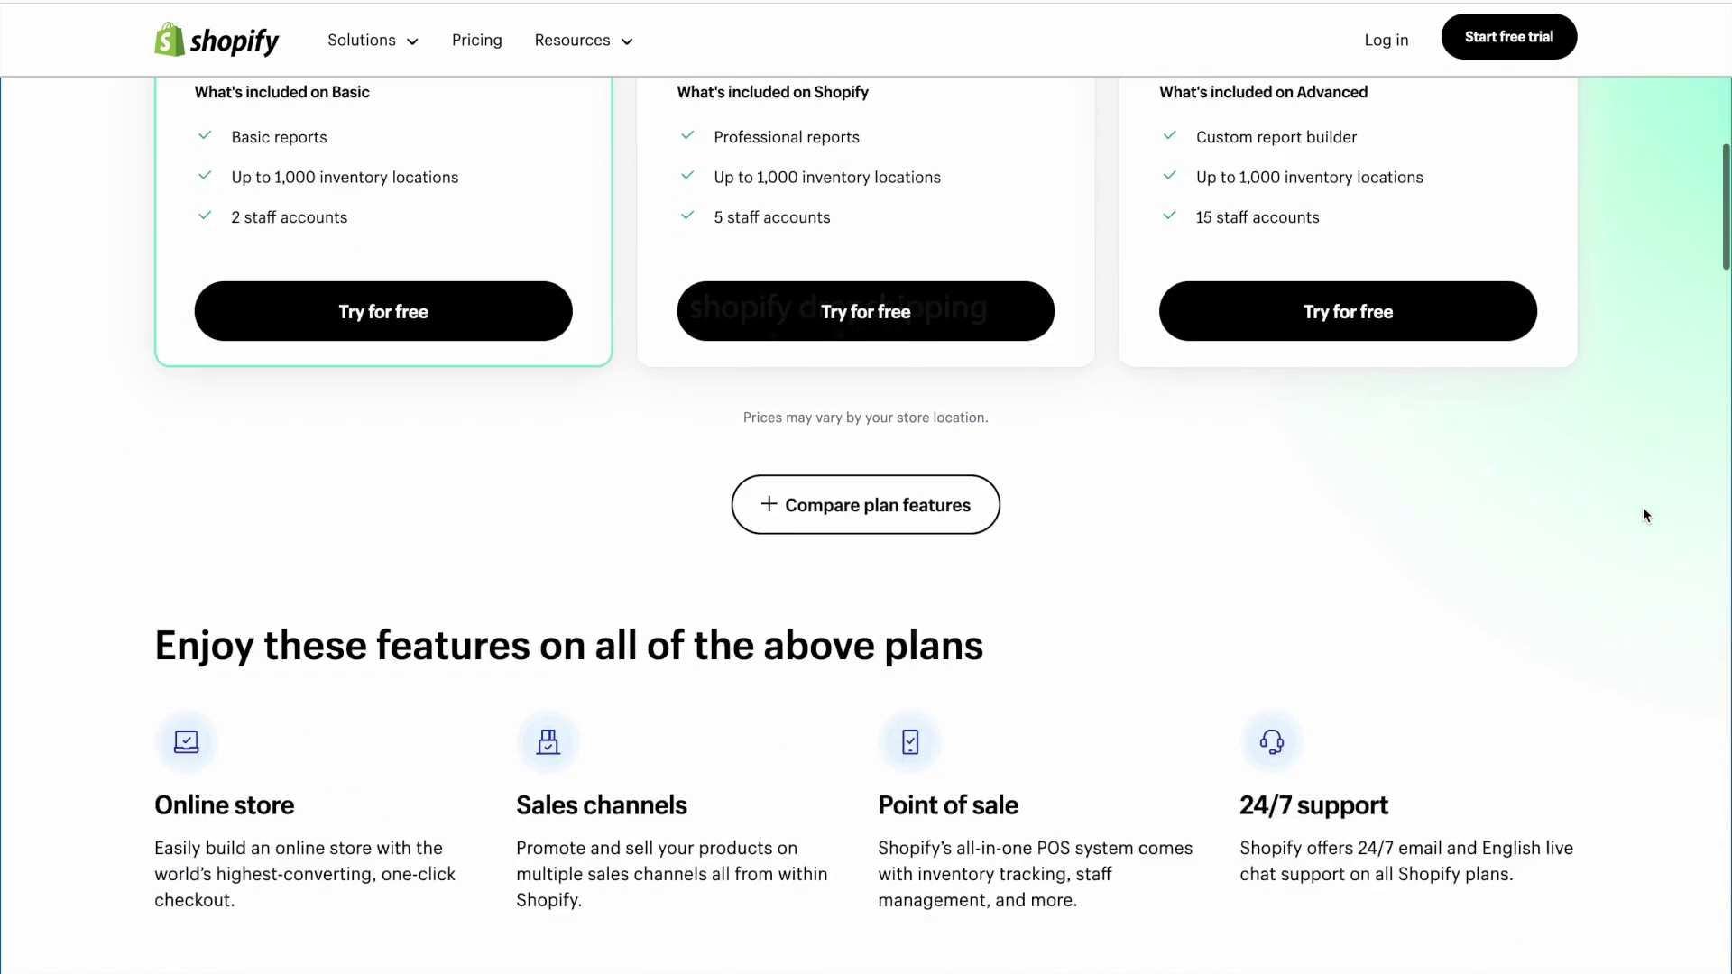
pyautogui.scroll(-1, 1675, 645)
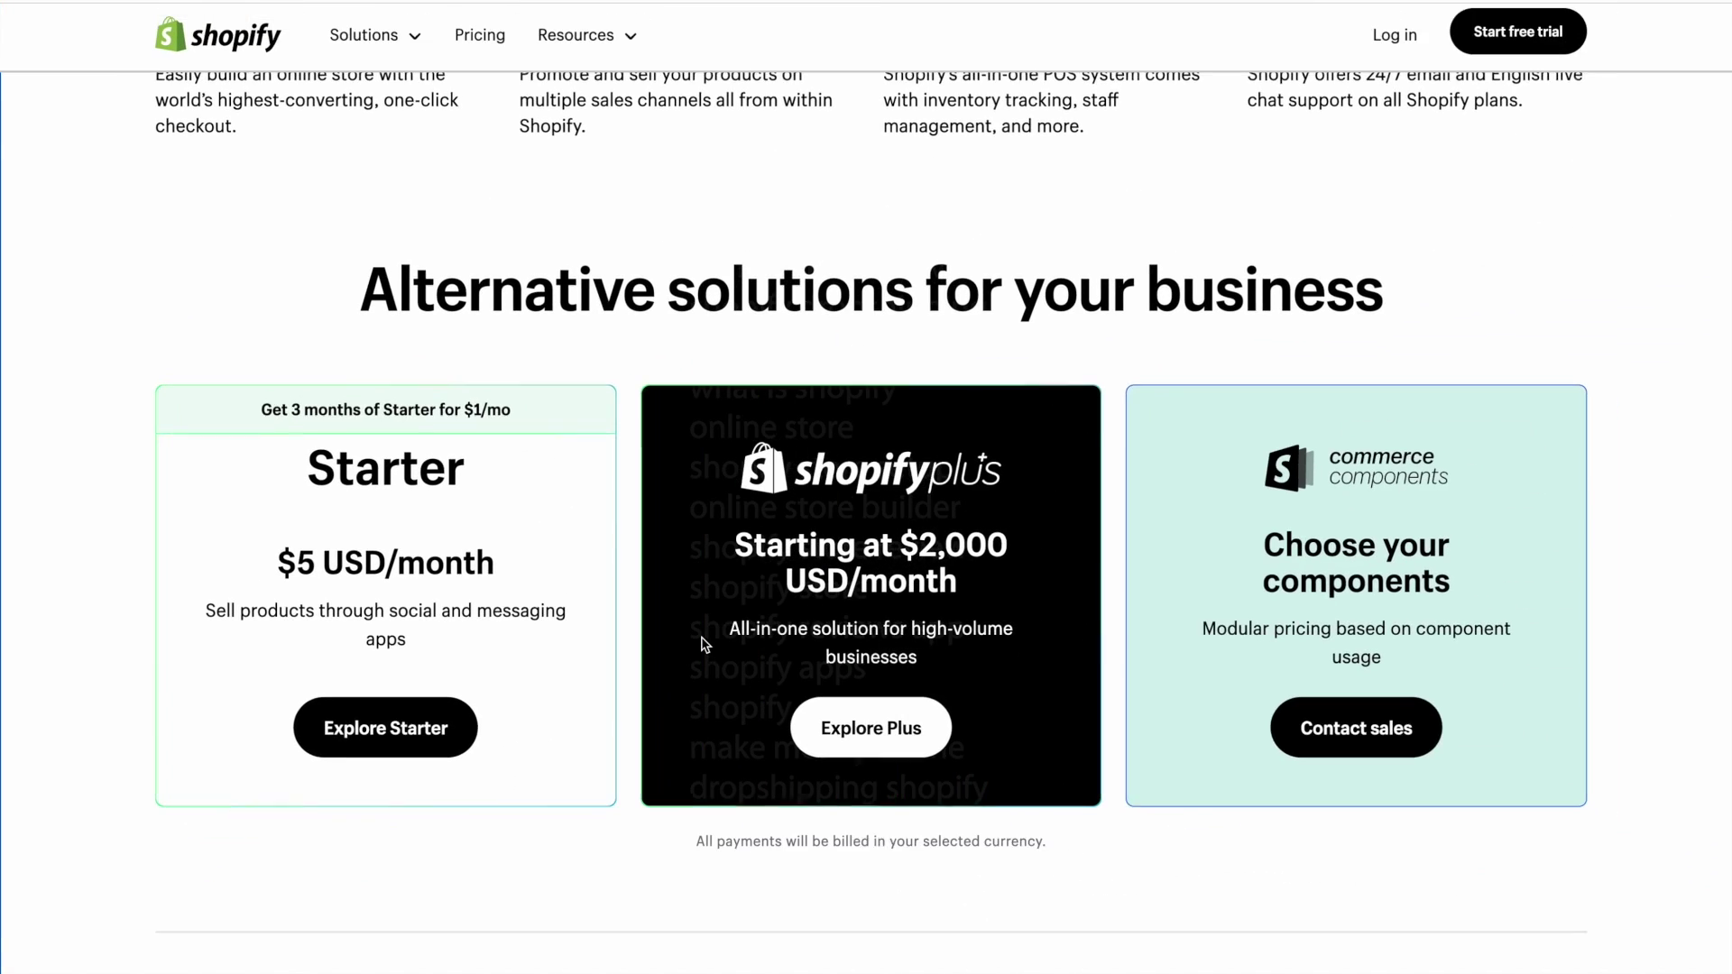
pyautogui.click(454, 728)
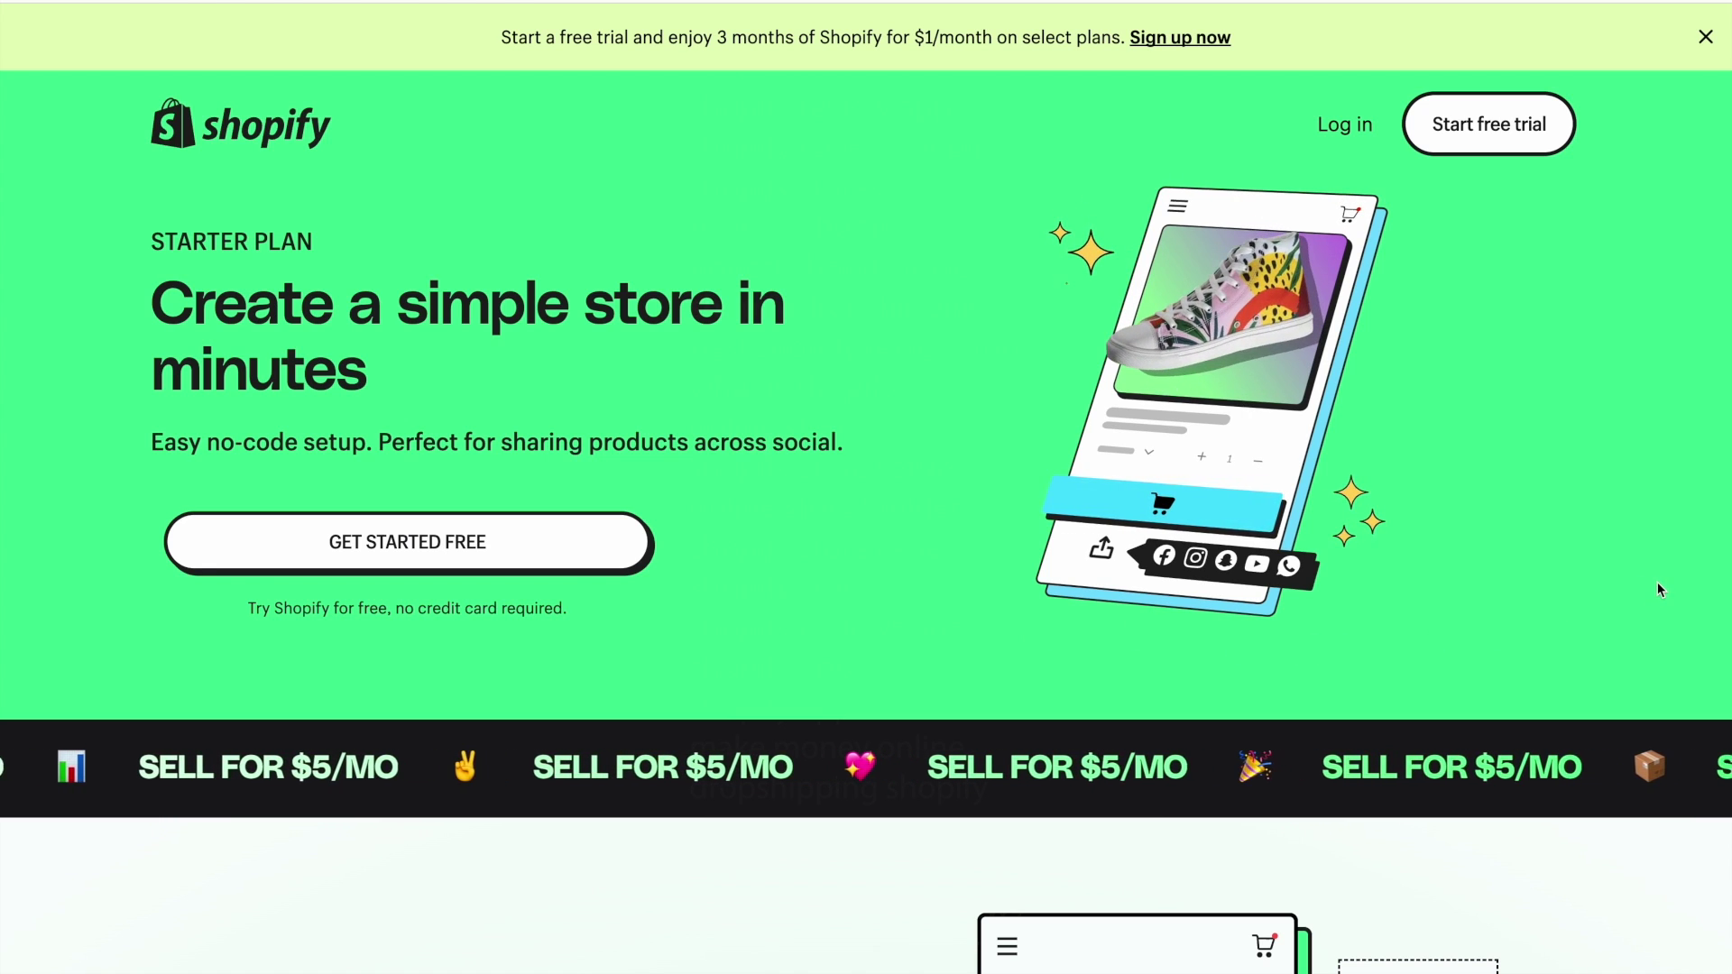
# - Browse the Starter plan's social selling, link-in-bio and growth sections, then return to its introduction
pyautogui.scroll(-2, 1694, 599)
pyautogui.scroll(-6, 1697, 600)
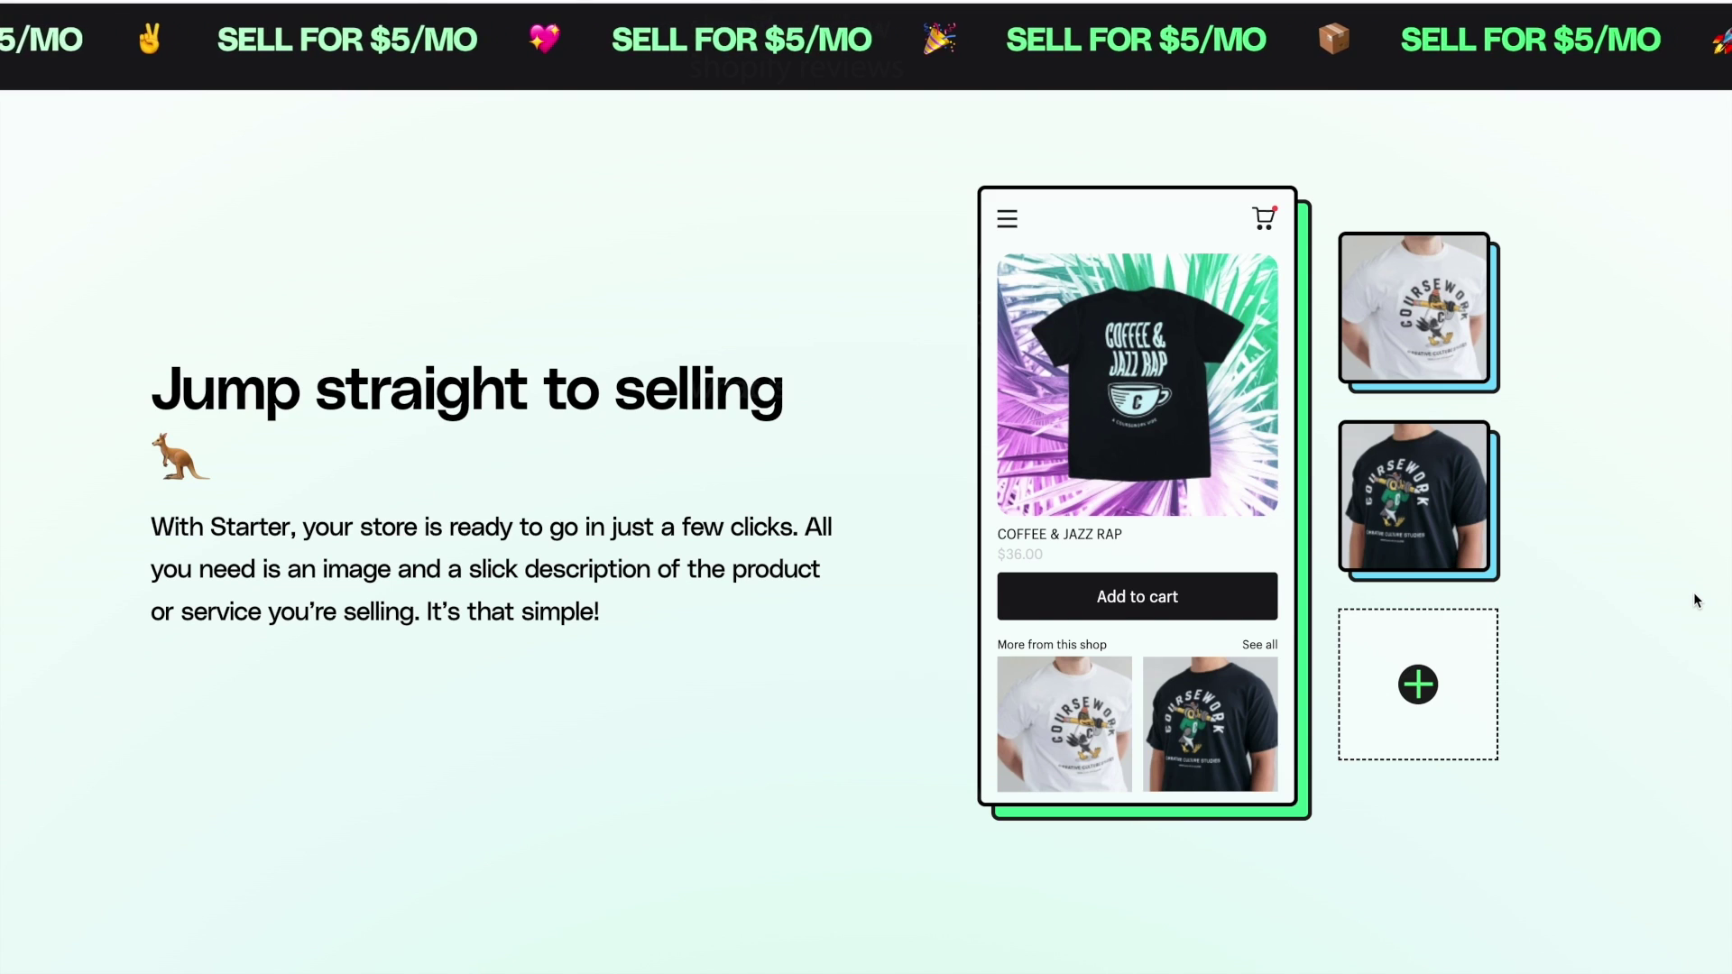
pyautogui.scroll(1, 1695, 600)
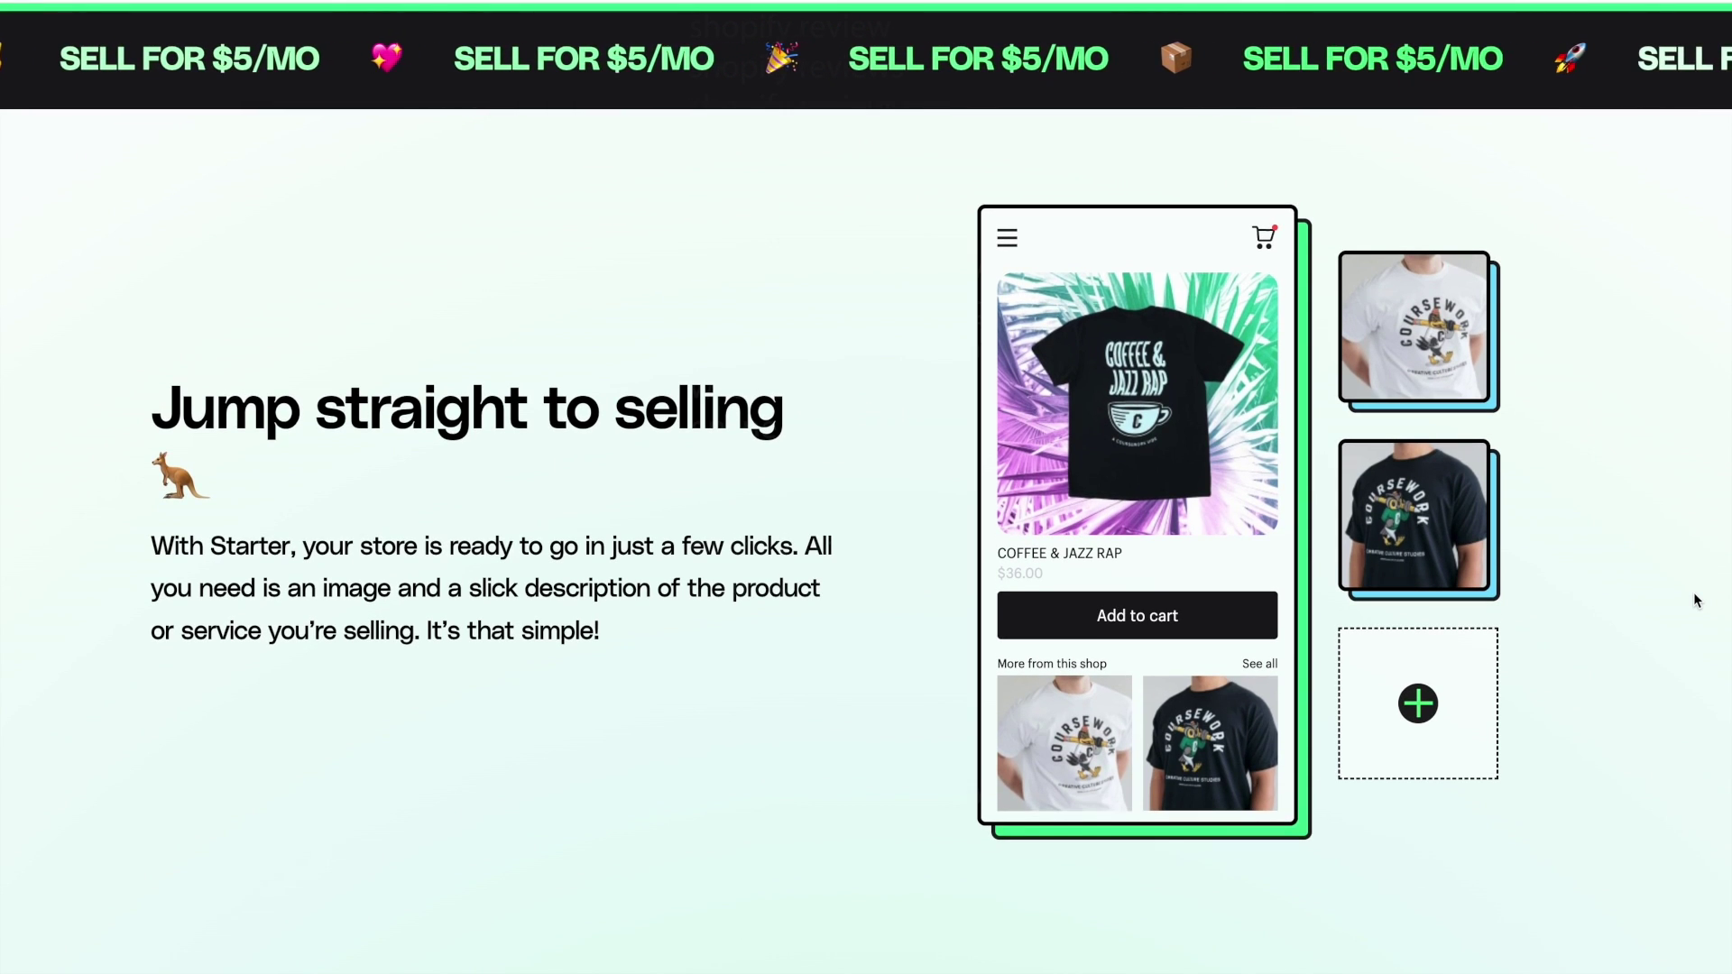
pyautogui.scroll(-10, 1681, 696)
pyautogui.scroll(-2, 1682, 695)
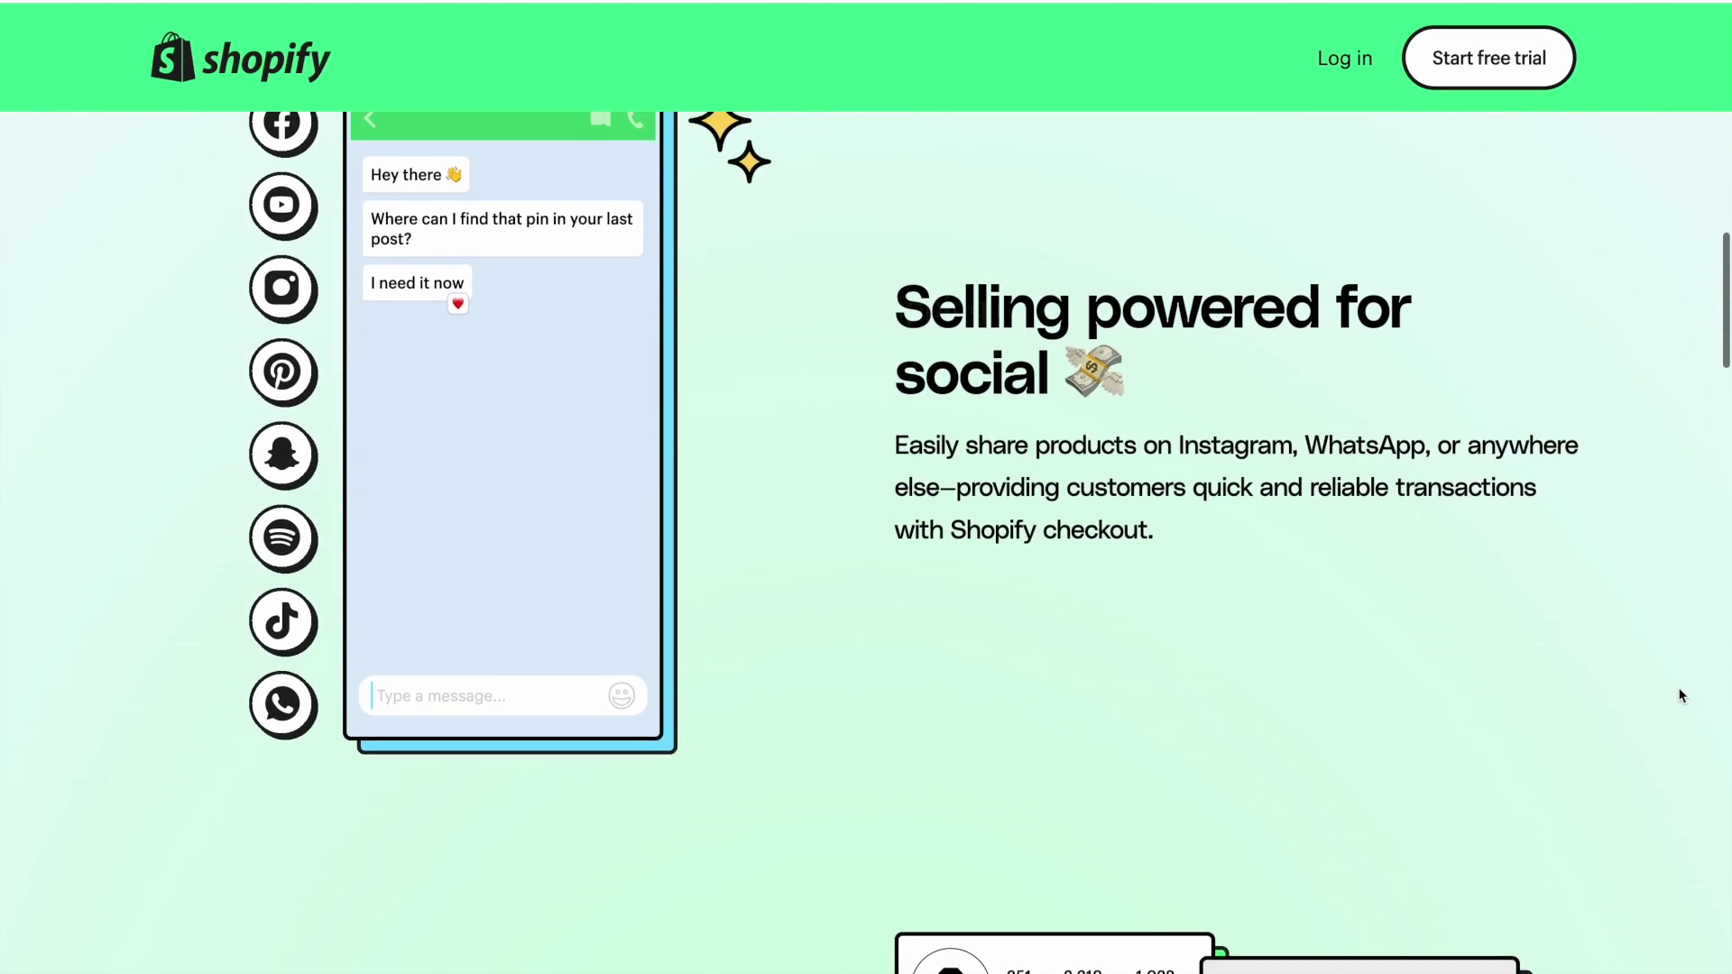
pyautogui.scroll(1, 1682, 696)
pyautogui.scroll(-1, 1682, 696)
pyautogui.scroll(-8, 1682, 695)
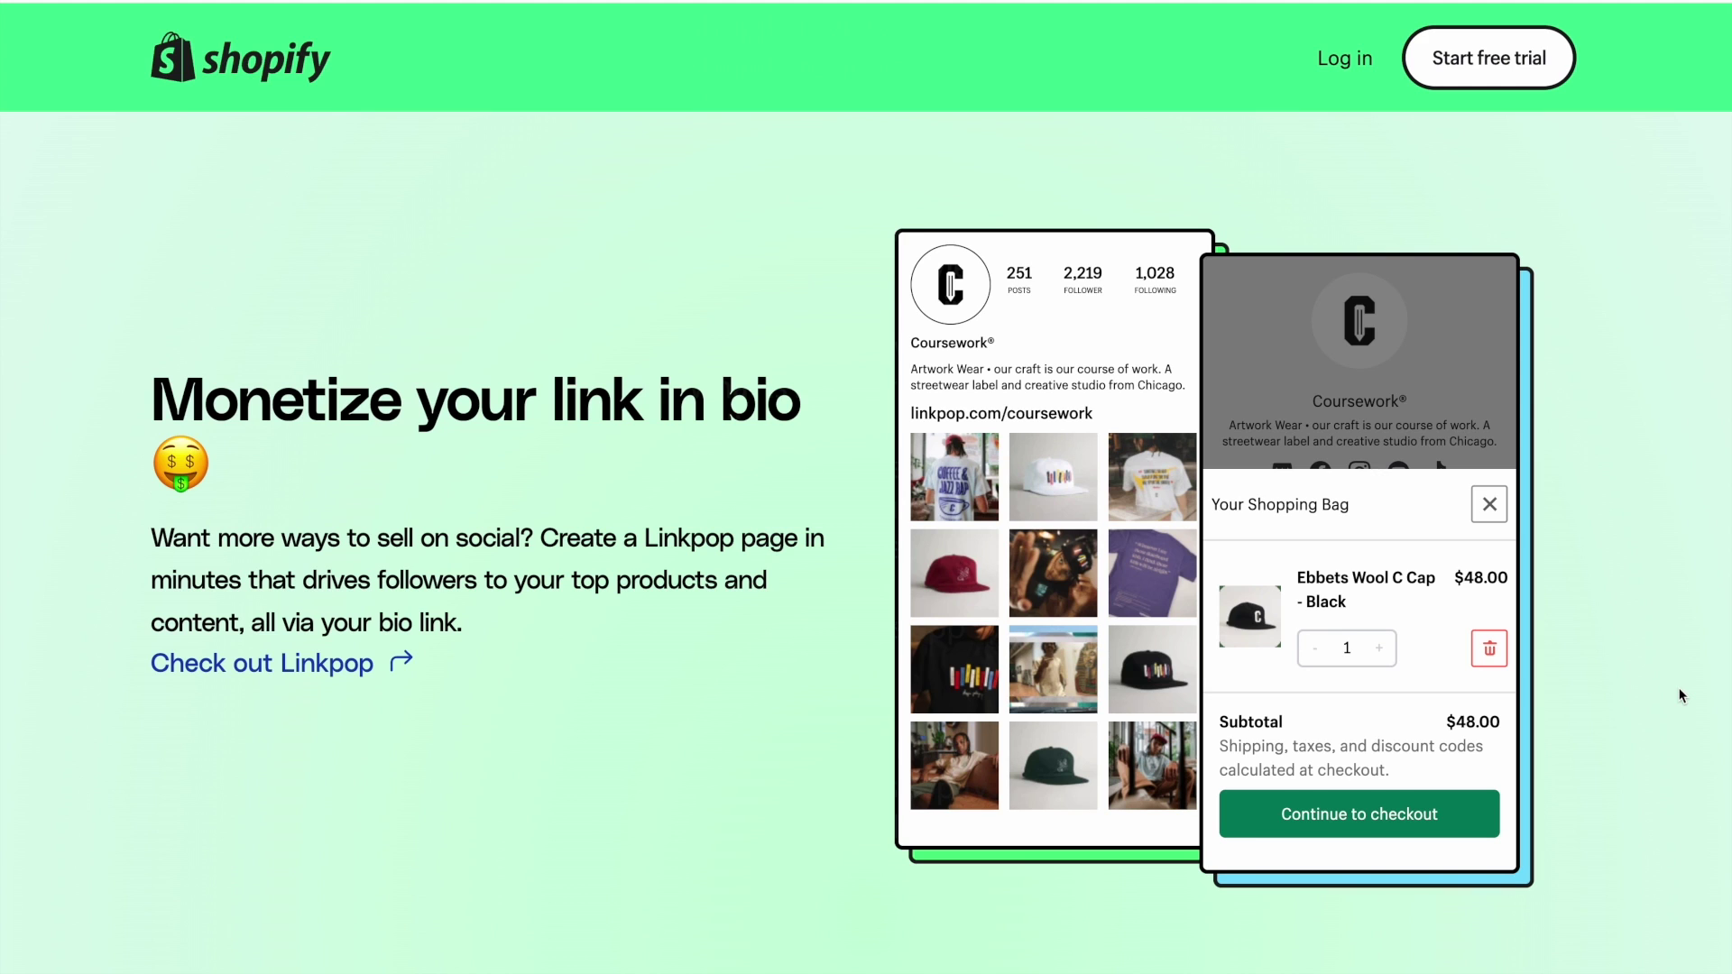
pyautogui.scroll(-11, 1591, 672)
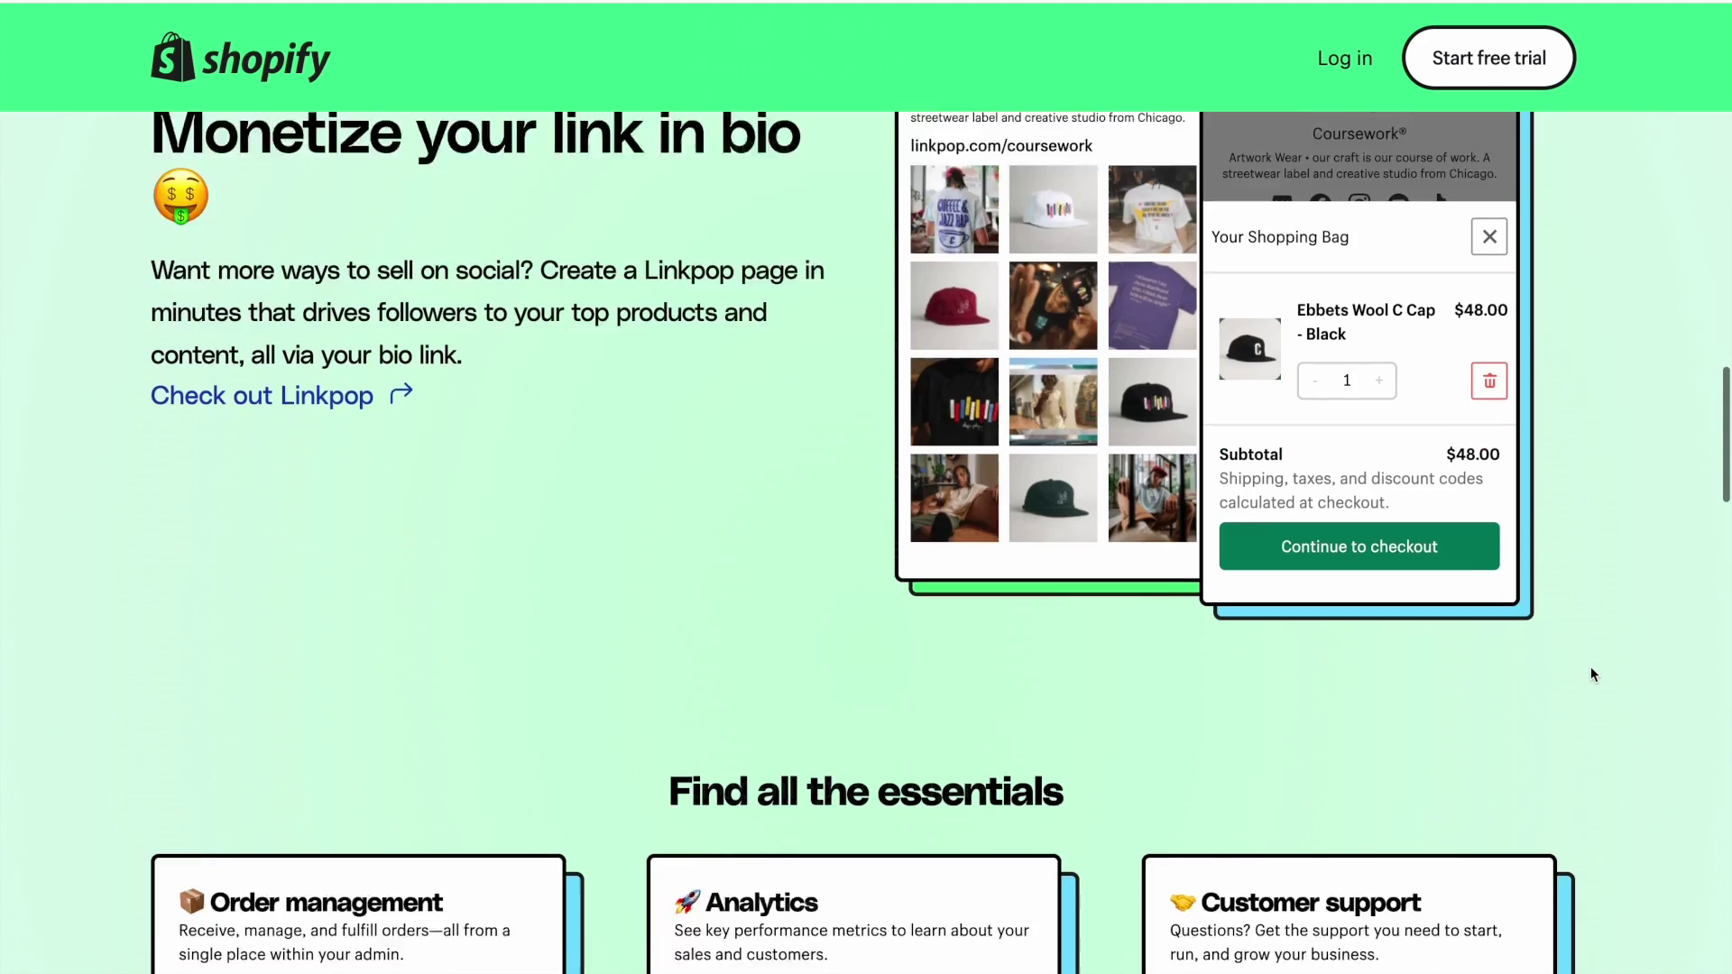
pyautogui.scroll(-2, 1590, 674)
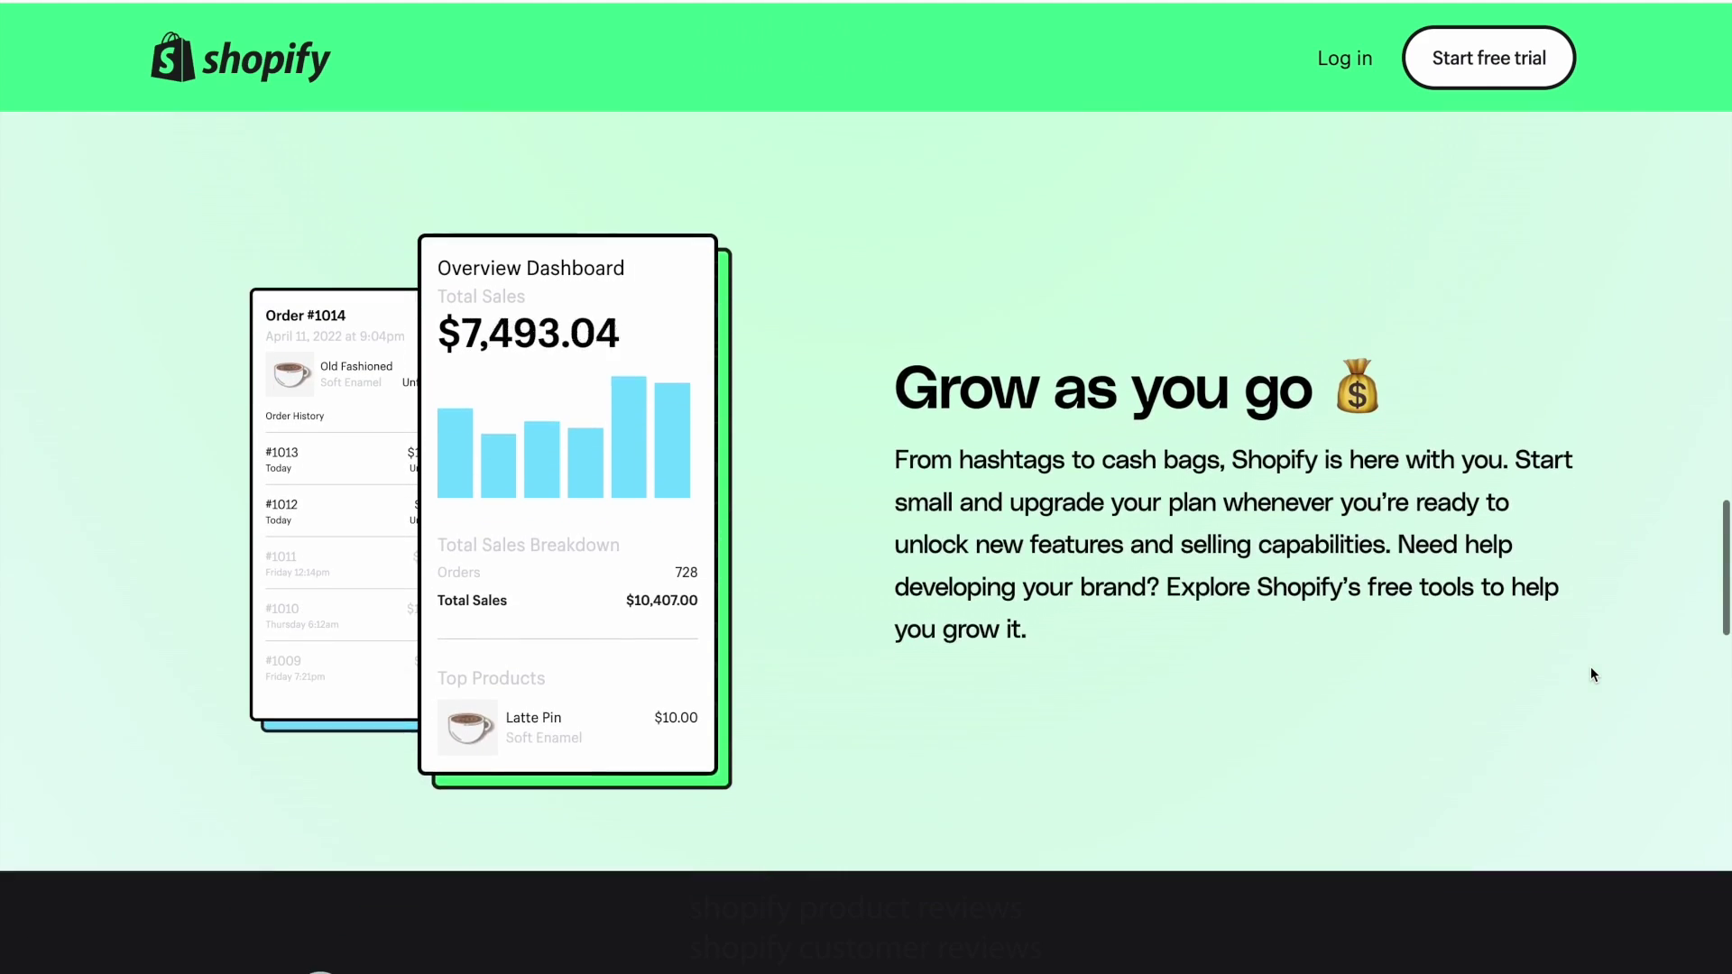
pyautogui.scroll(1, 1617, 701)
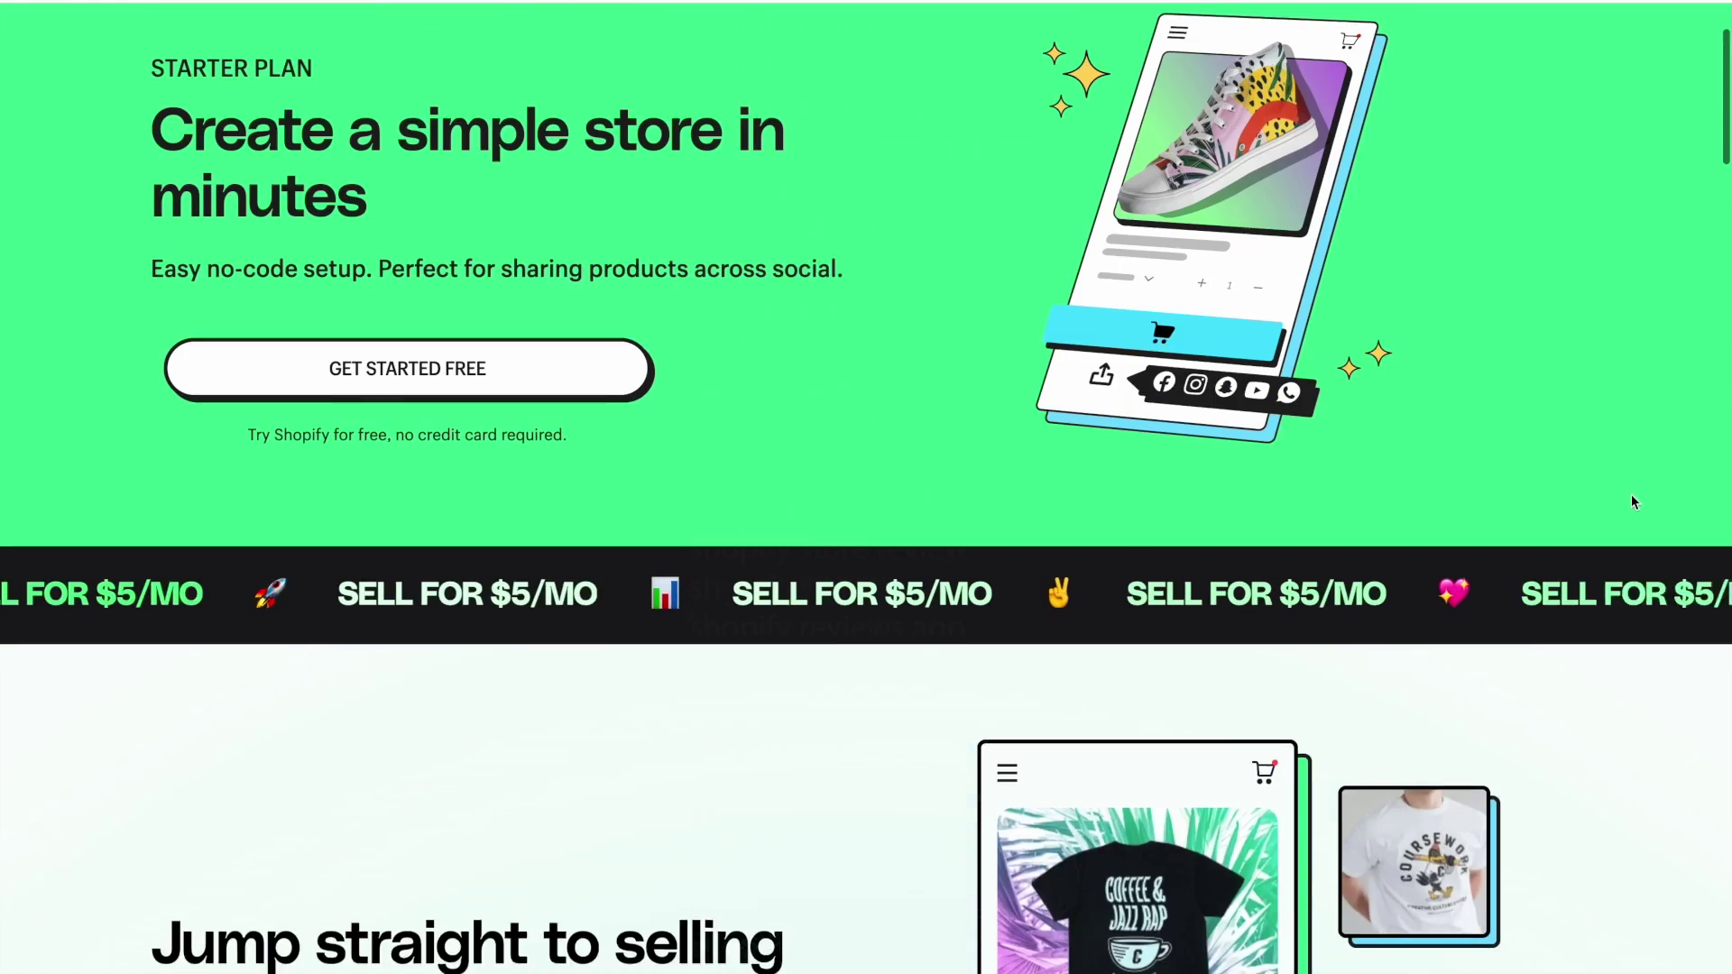
pyautogui.scroll(2, 1631, 494)
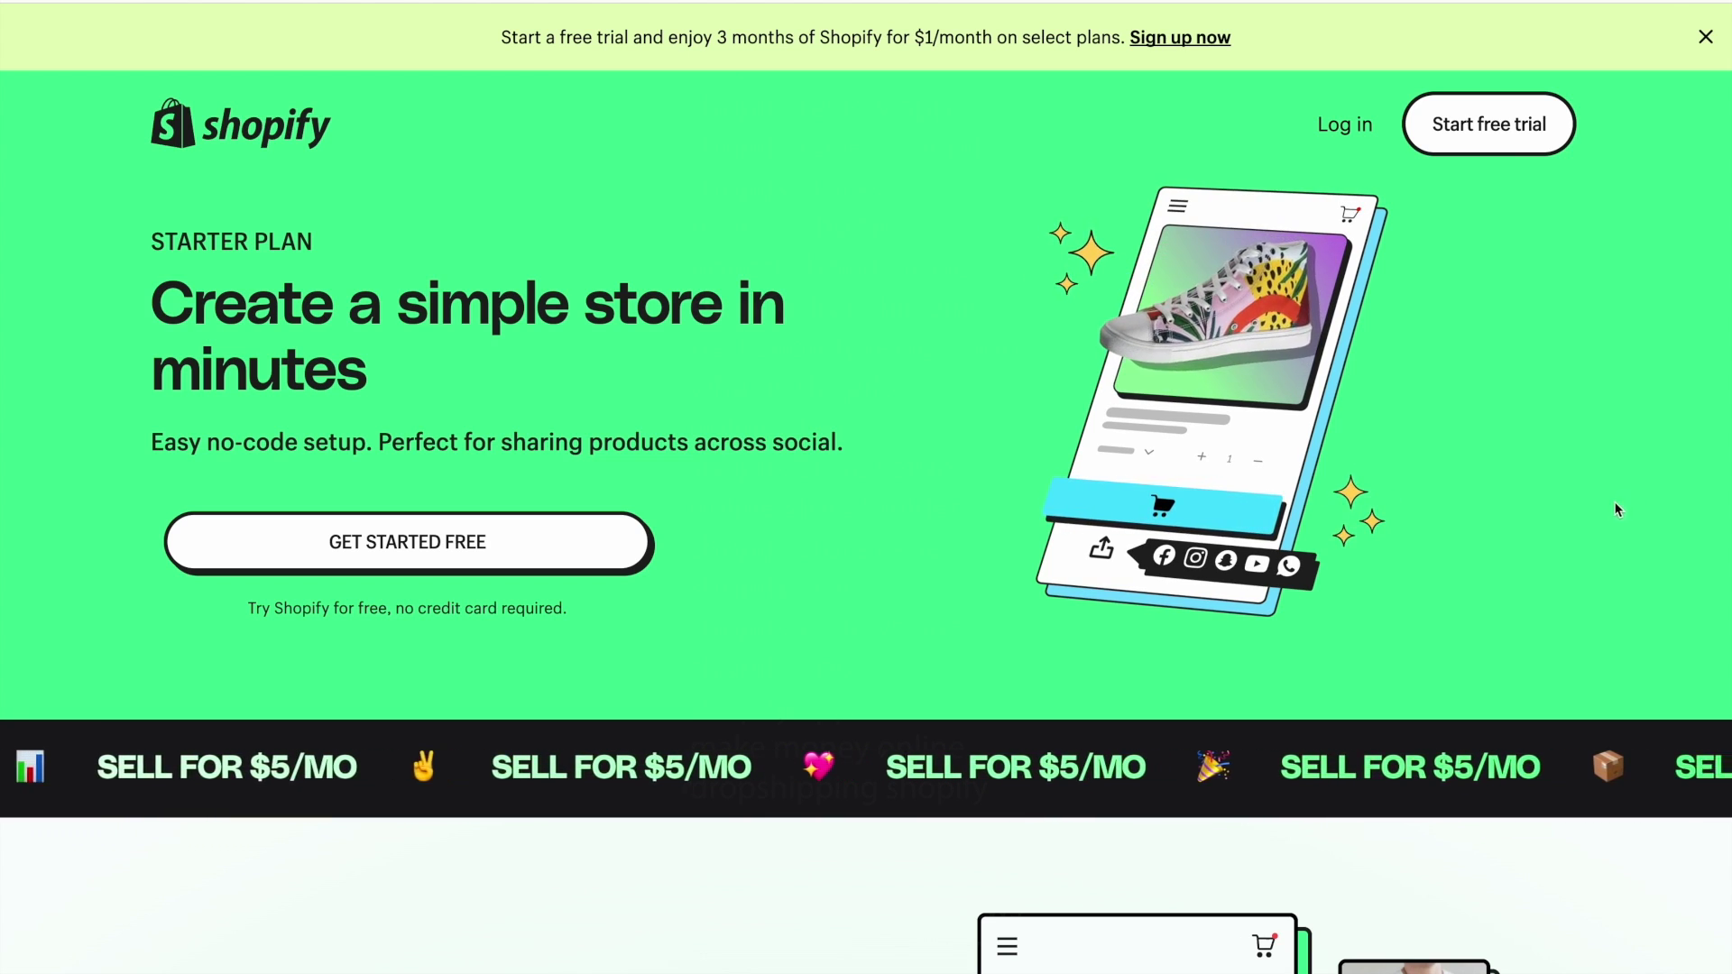
pyautogui.hscroll(-5, 1509, 585)
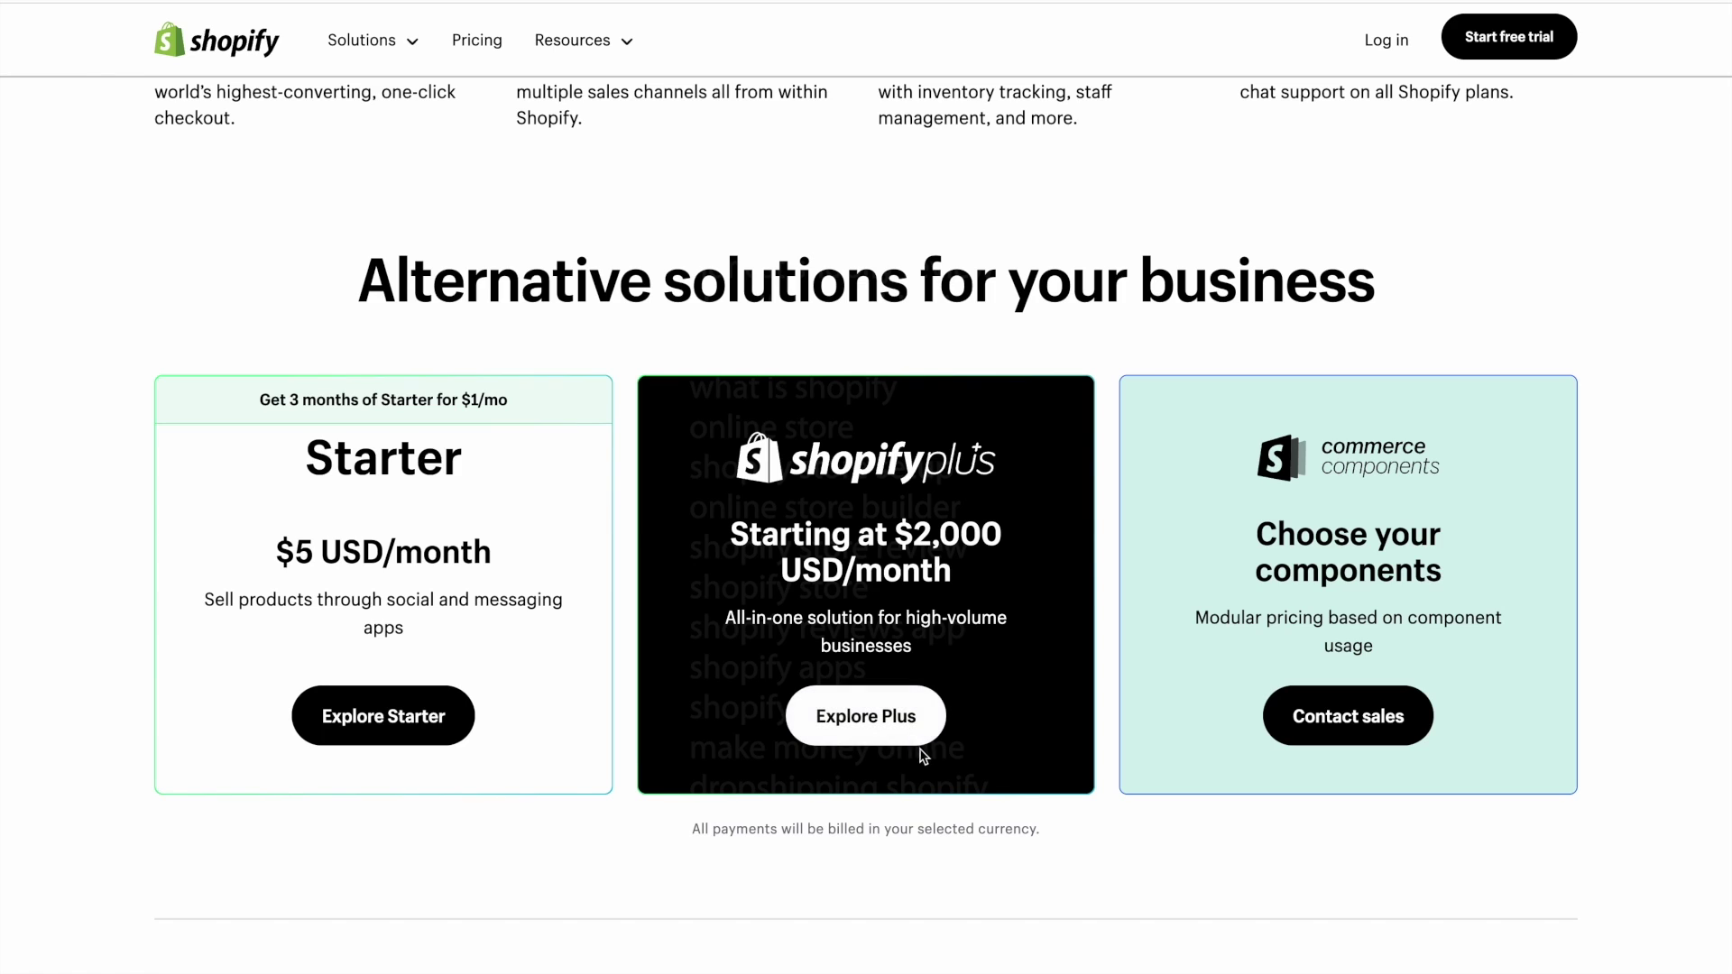
# - Scroll through the Shopify Plus page, then go back to the pricing page's Alternative solutions section
pyautogui.scroll(-1, 929, 757)
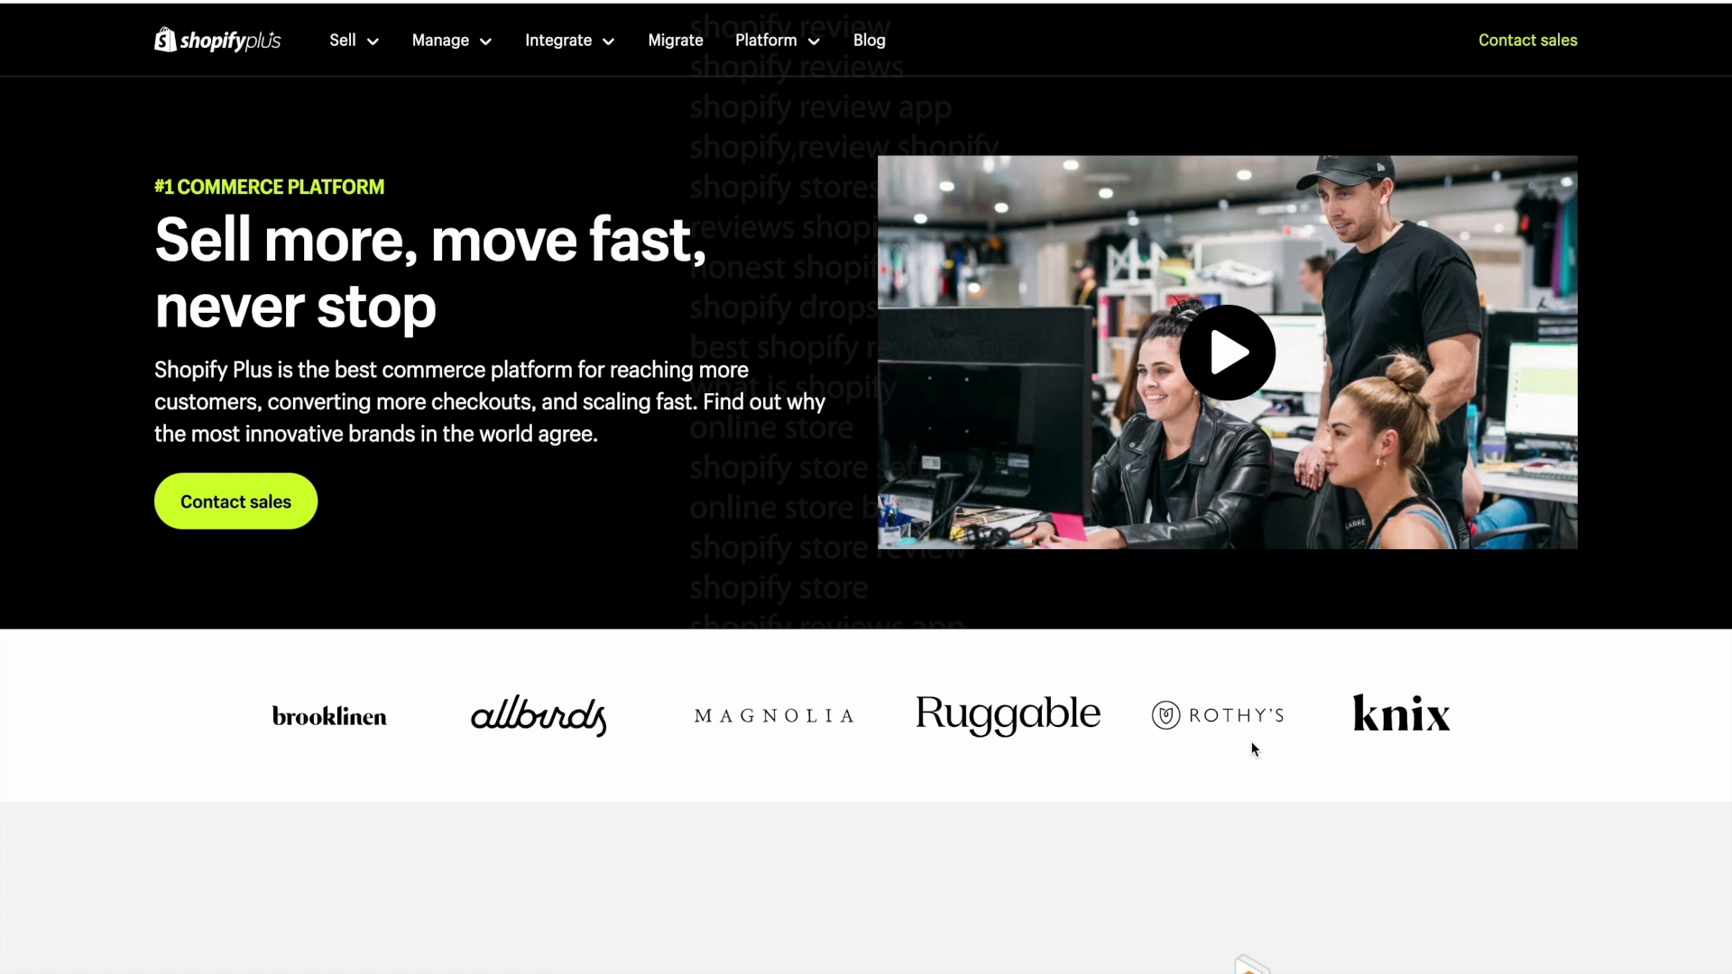
pyautogui.scroll(-6, 1554, 797)
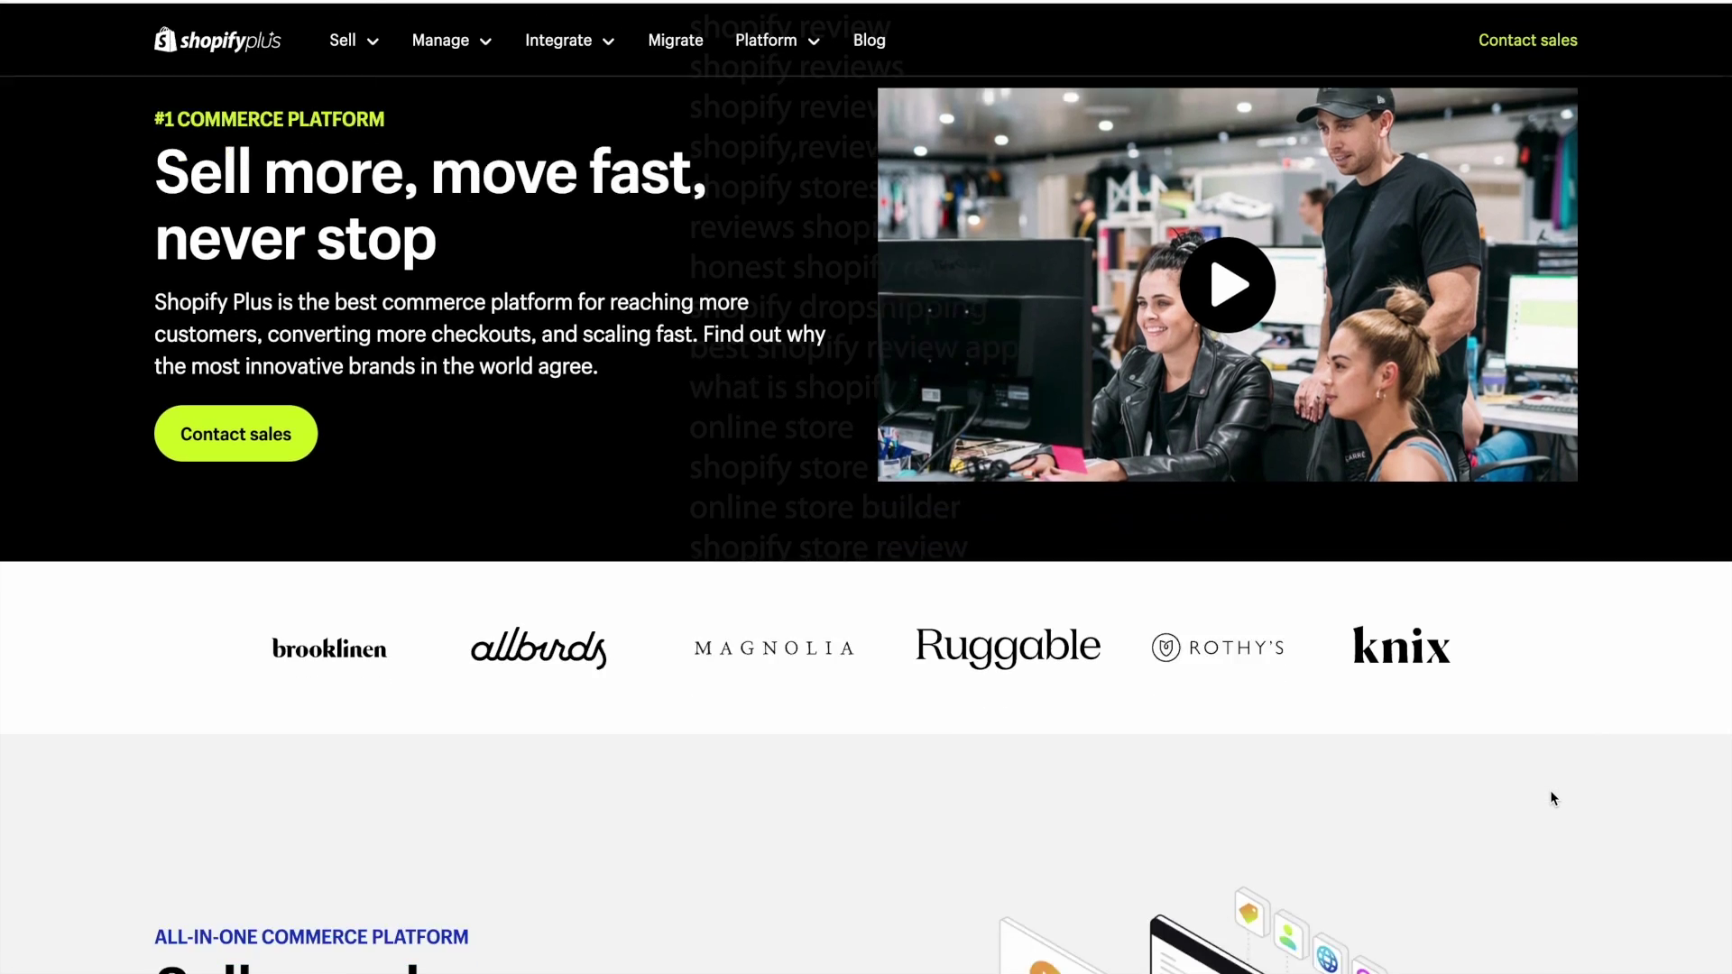
pyautogui.scroll(-15, 1595, 795)
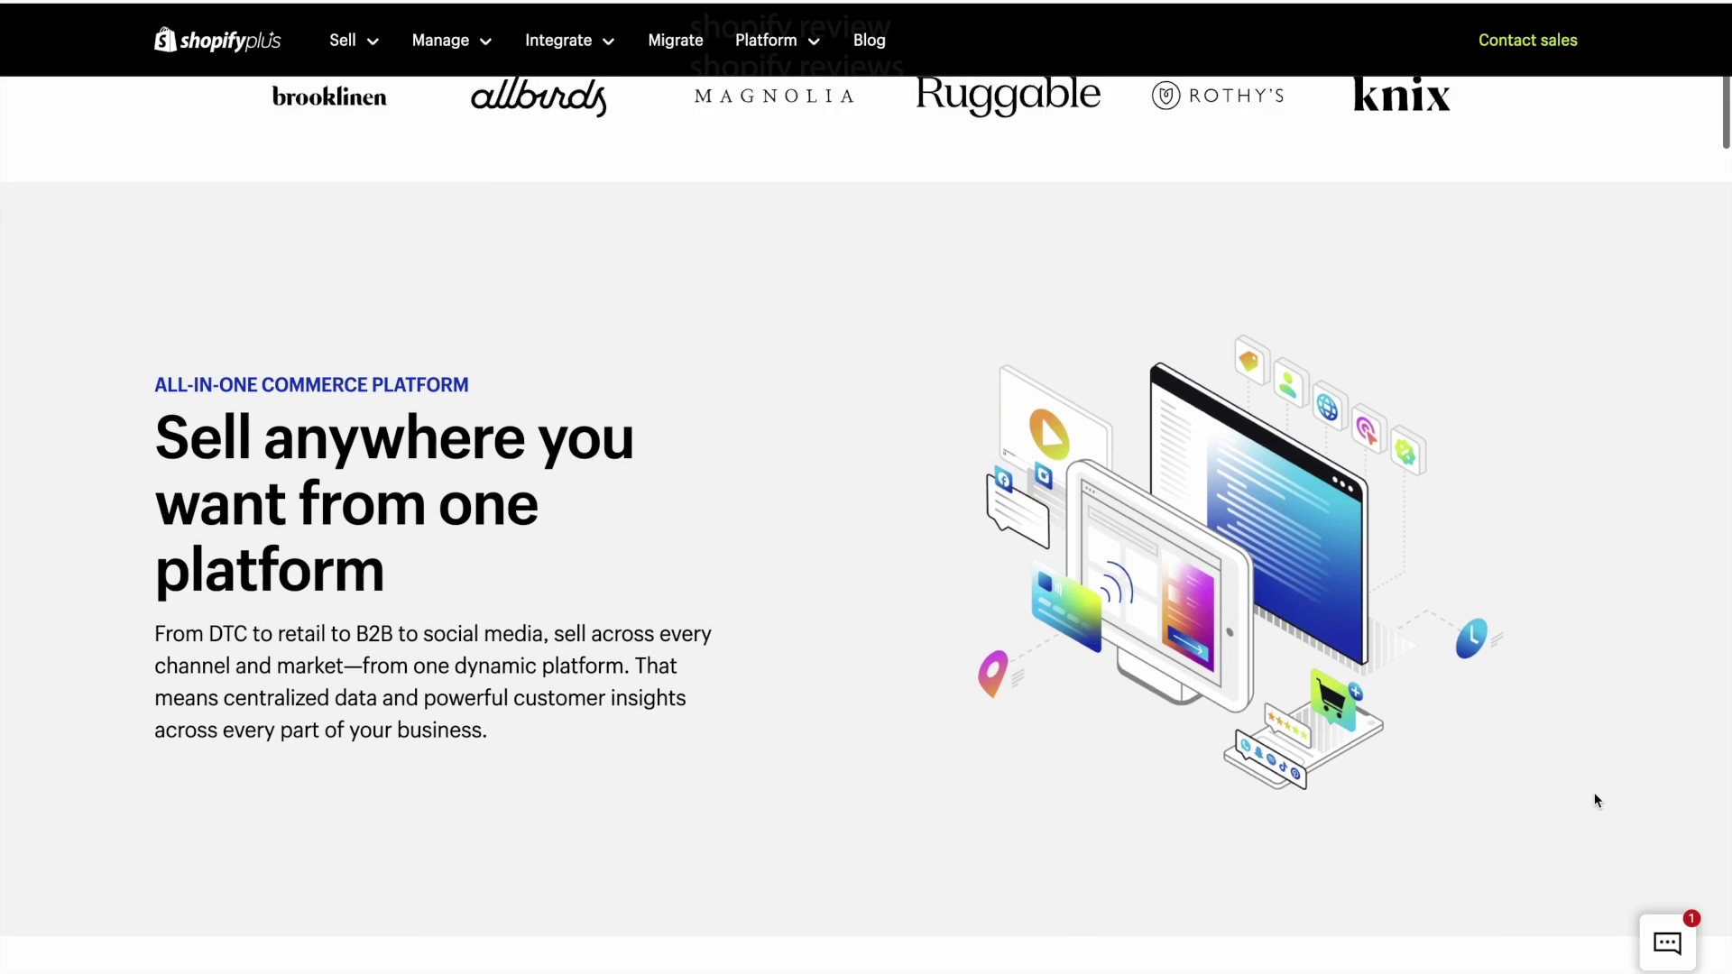
pyautogui.scroll(-10, 1597, 800)
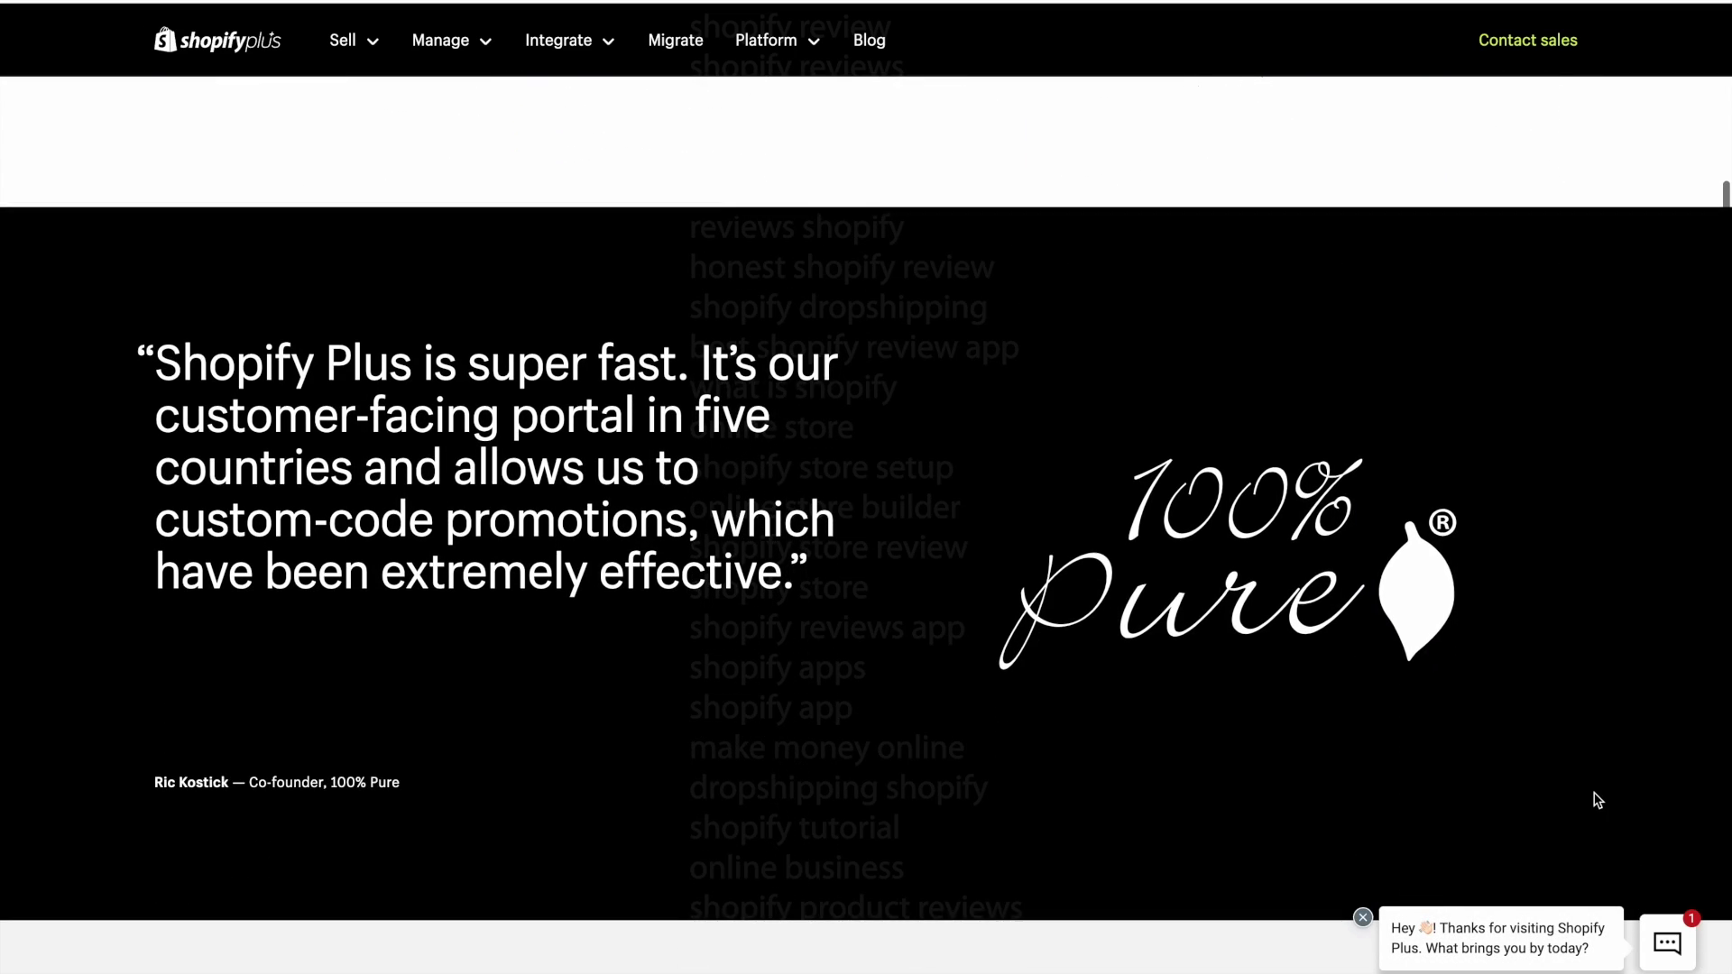
pyautogui.scroll(-6, 1594, 801)
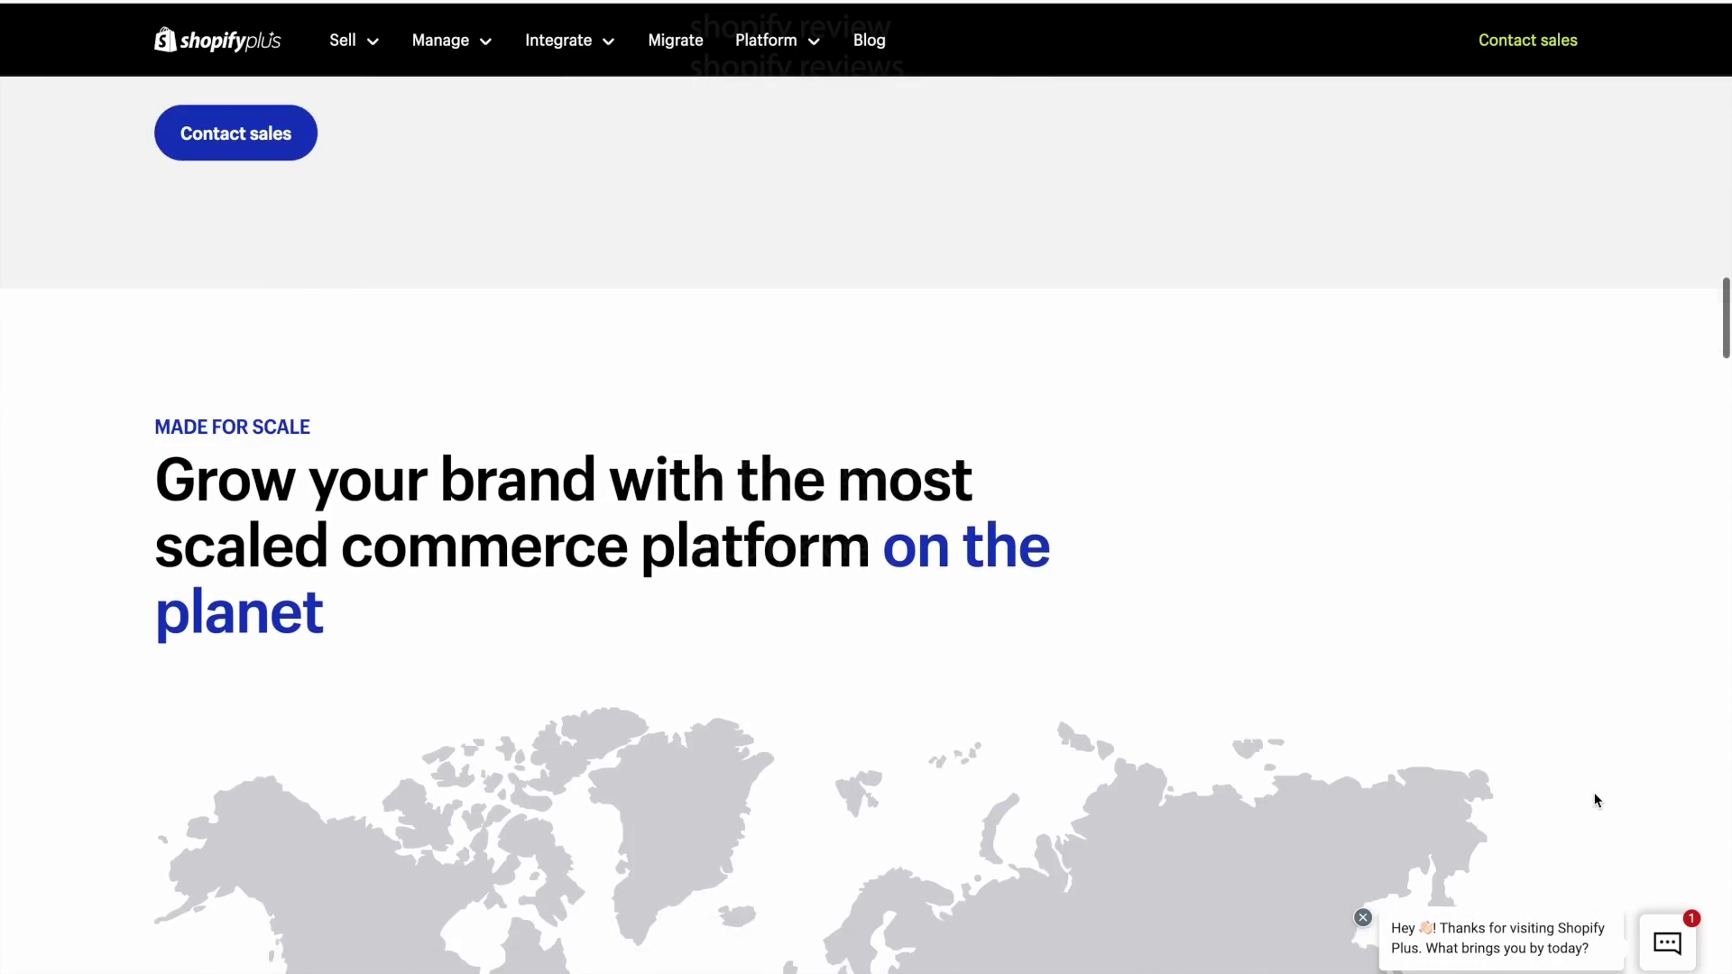
pyautogui.scroll(-10, 1594, 800)
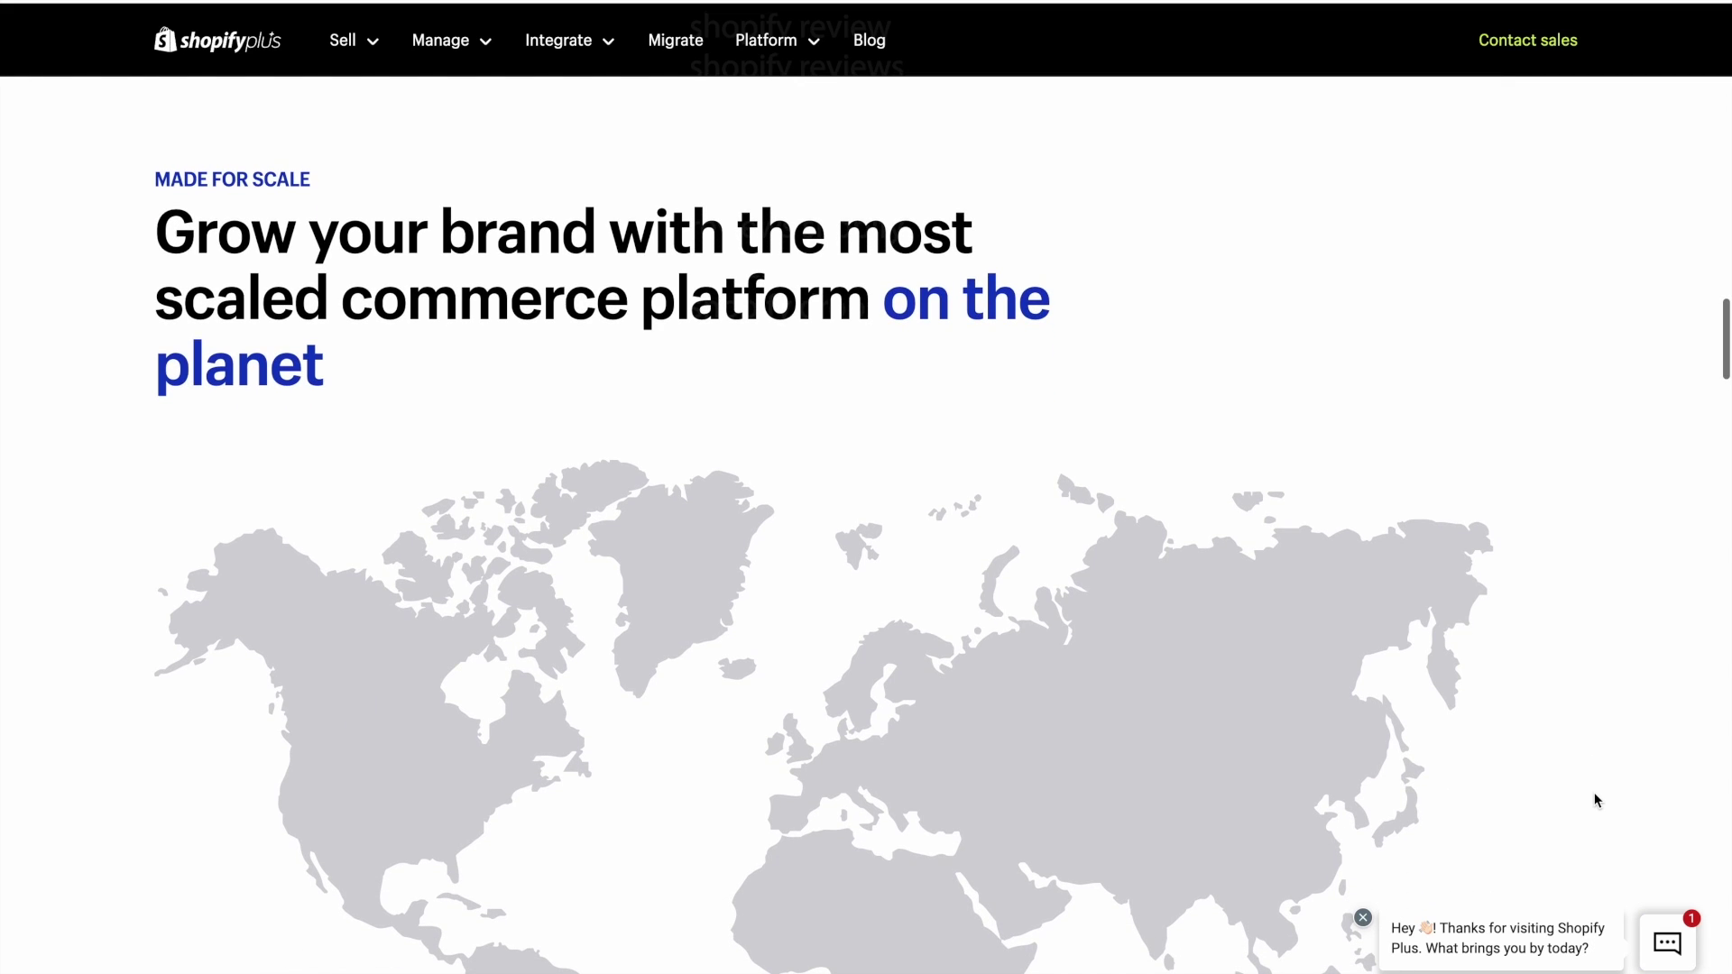
pyautogui.scroll(-14, 1597, 801)
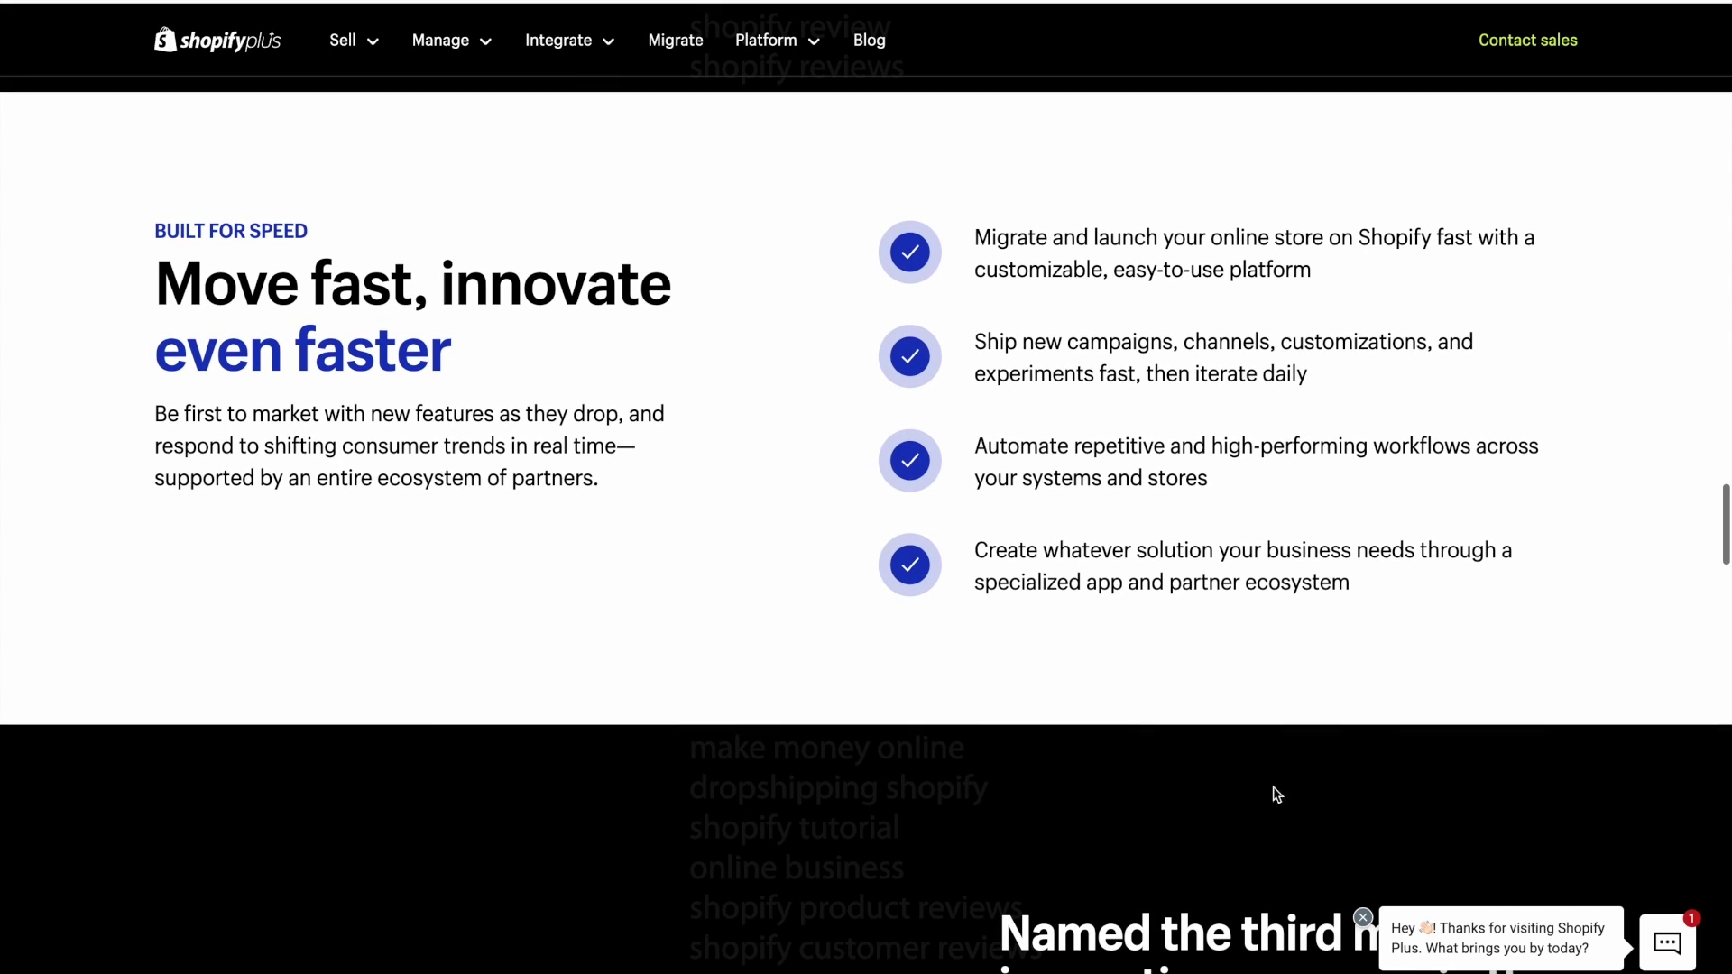
pyautogui.hscroll(-5, 1099, 792)
pyautogui.scroll(-6, 1368, 757)
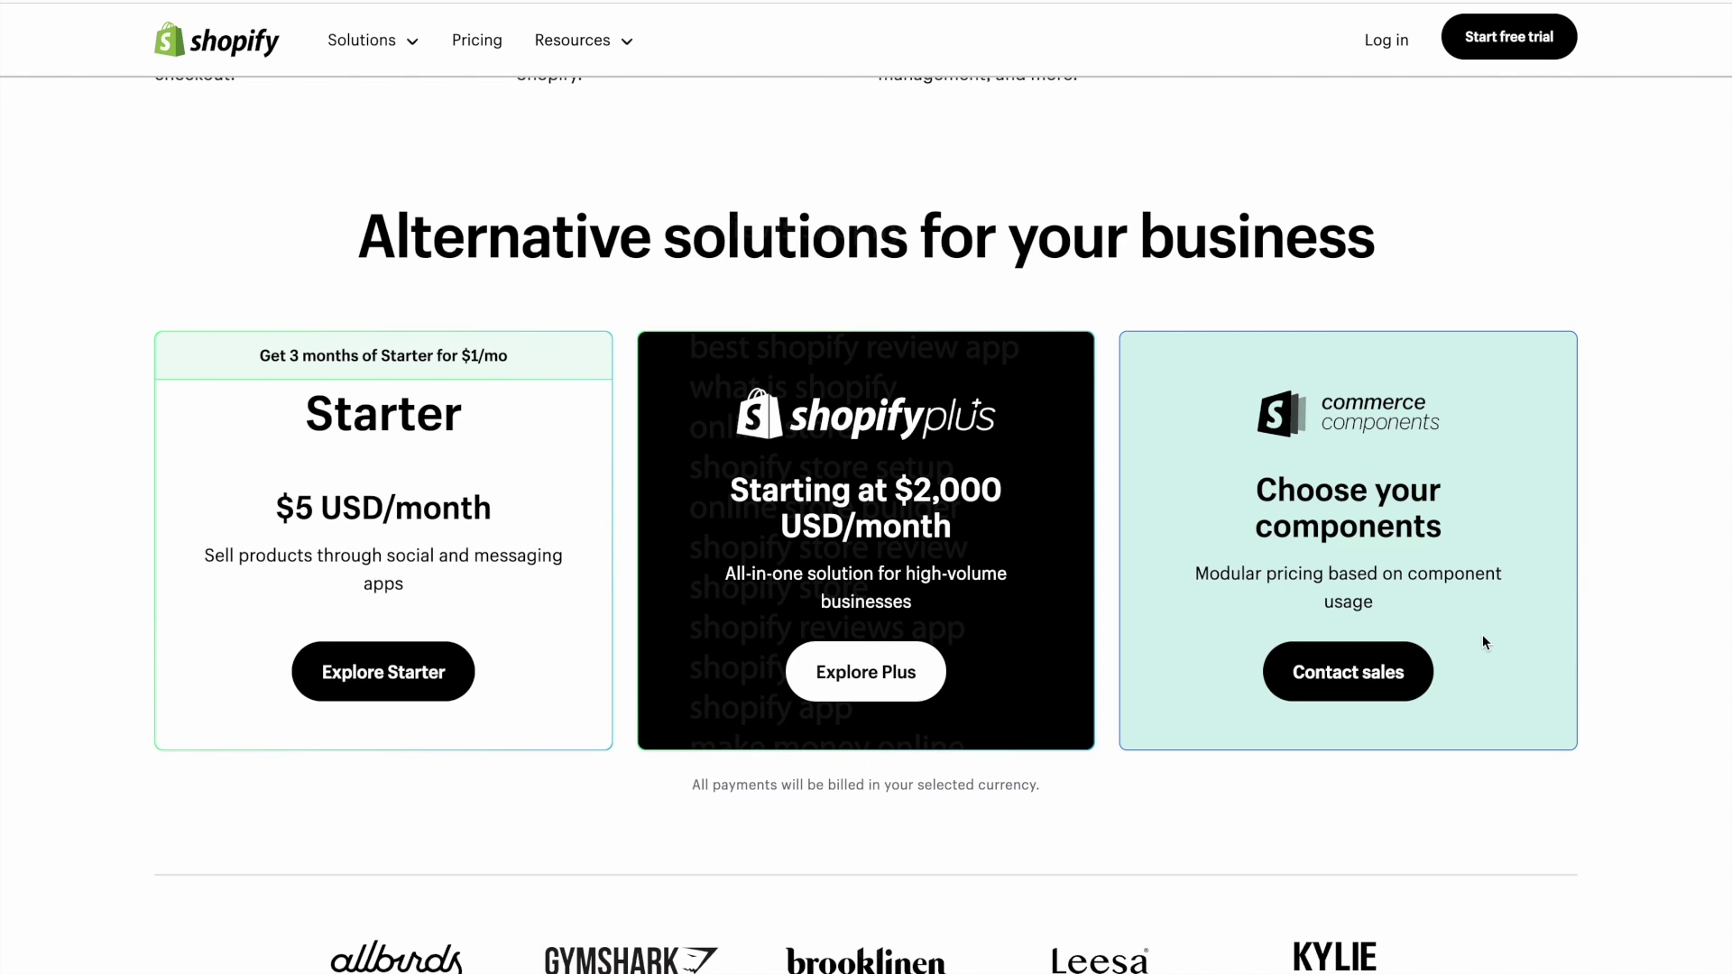
# - Scroll the $1/month free trial page past its features and testimonials down to the FAQ
pyautogui.scroll(12, 1482, 635)
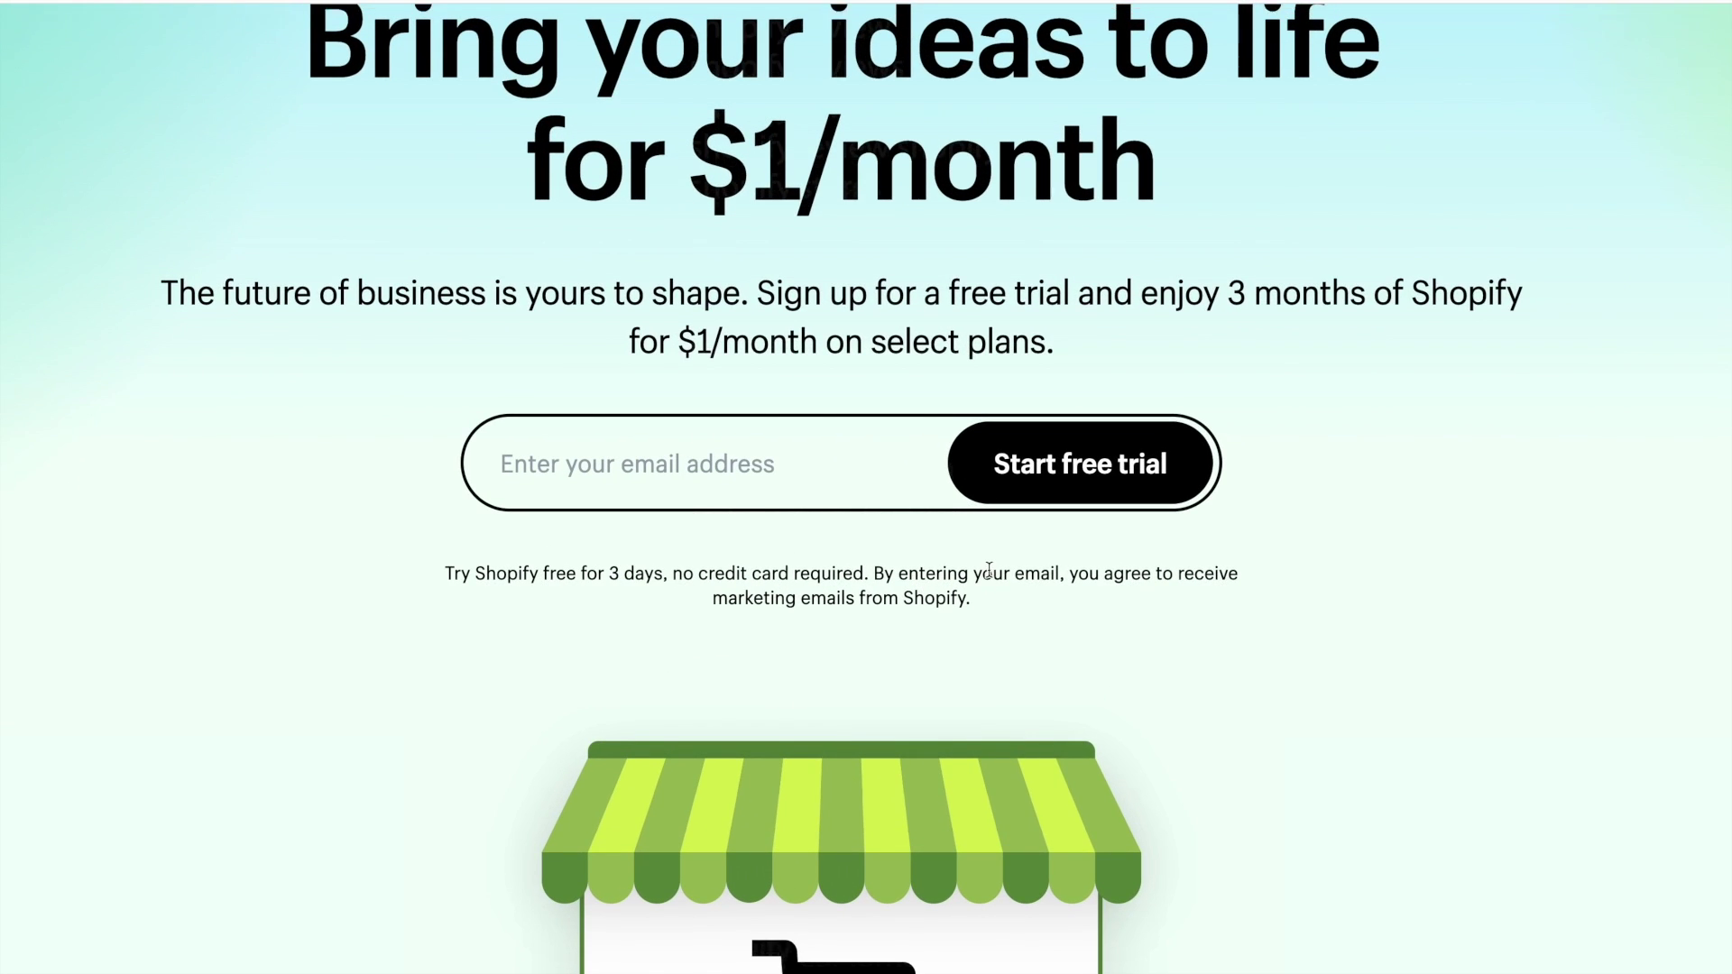
pyautogui.scroll(2, 1444, 541)
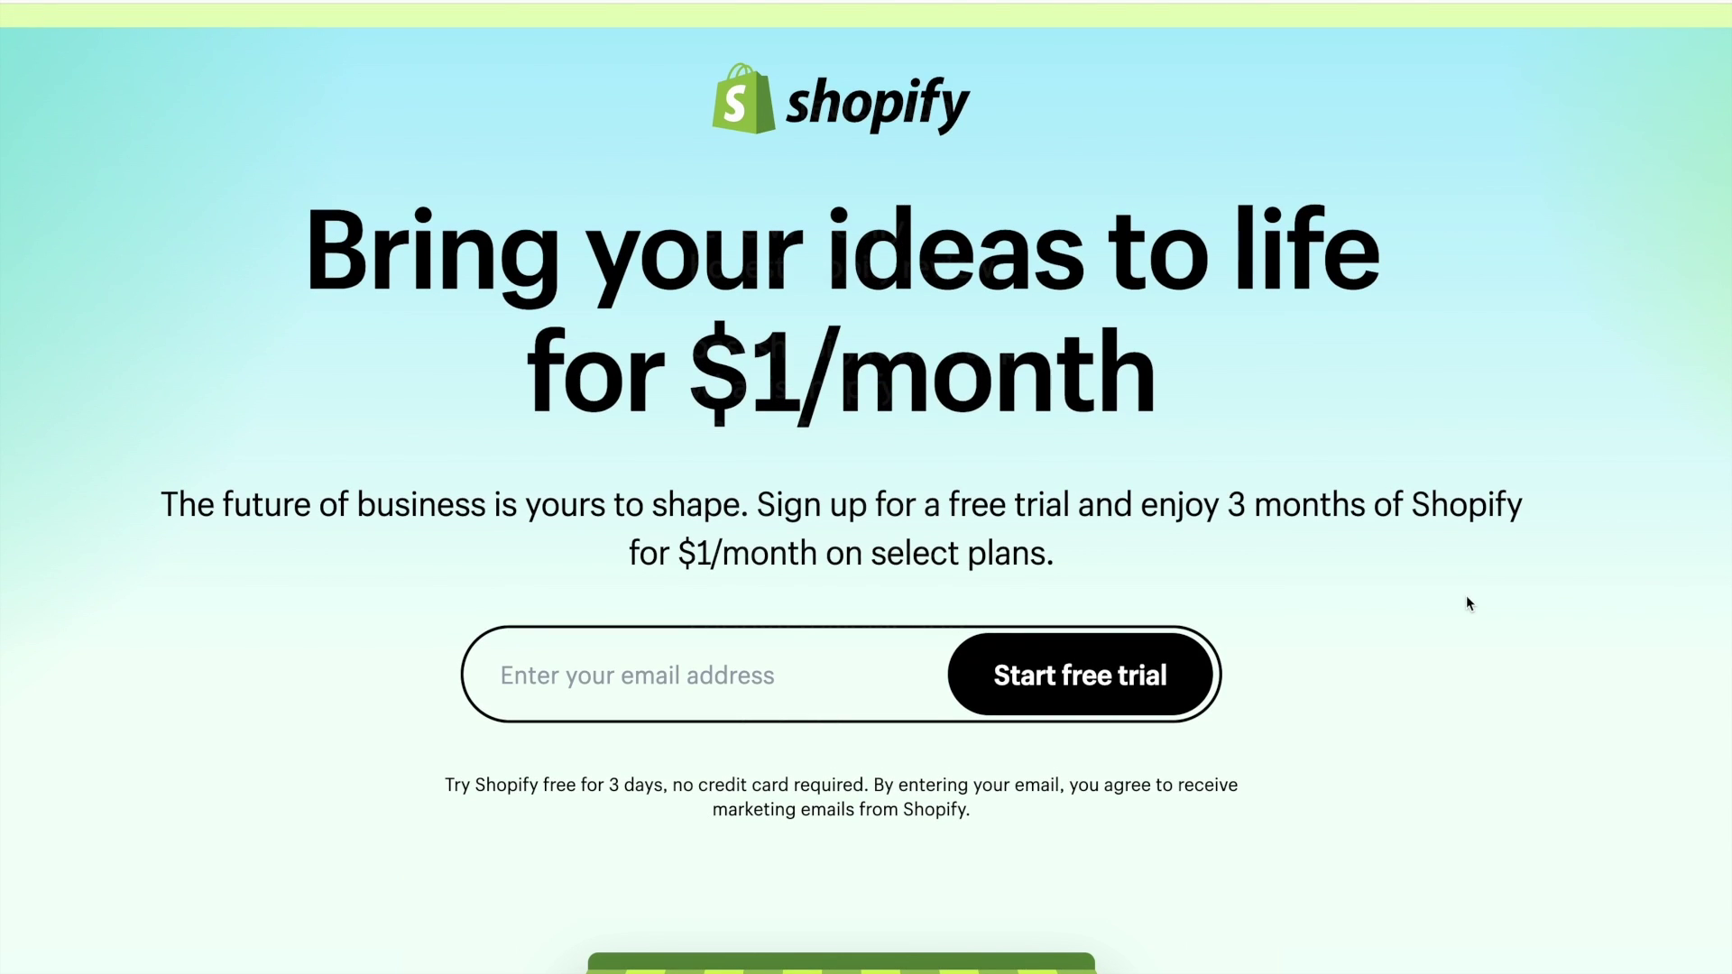
pyautogui.scroll(-15, 1467, 602)
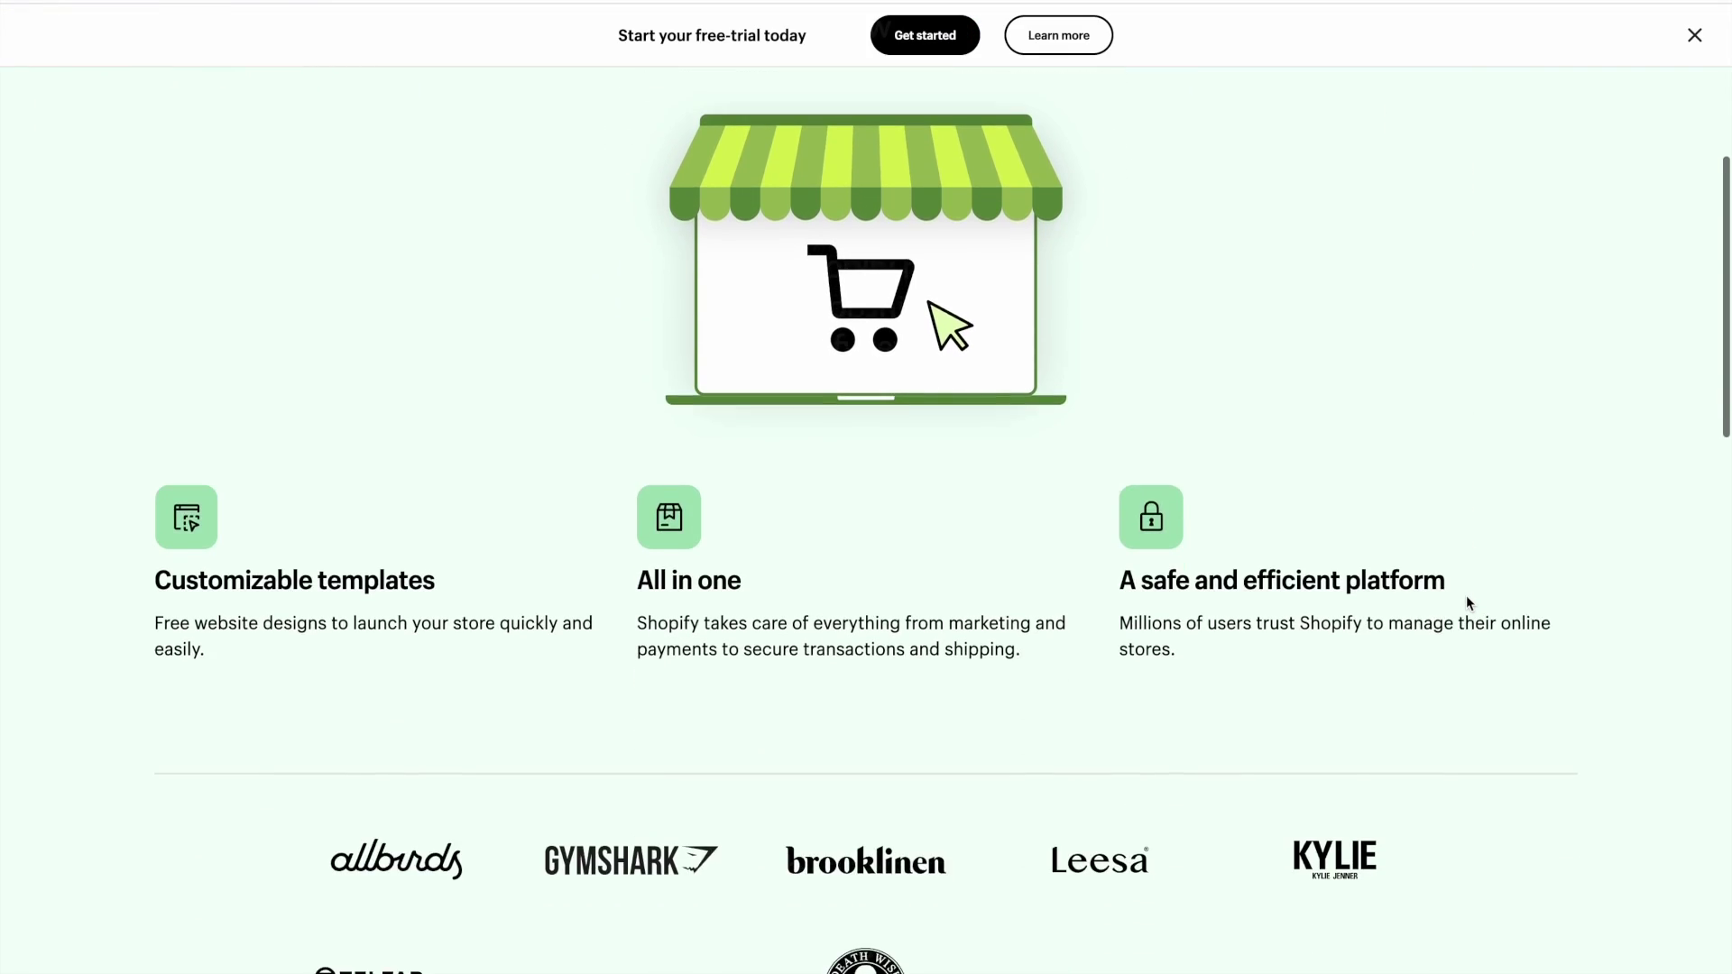
pyautogui.scroll(-5, 1467, 603)
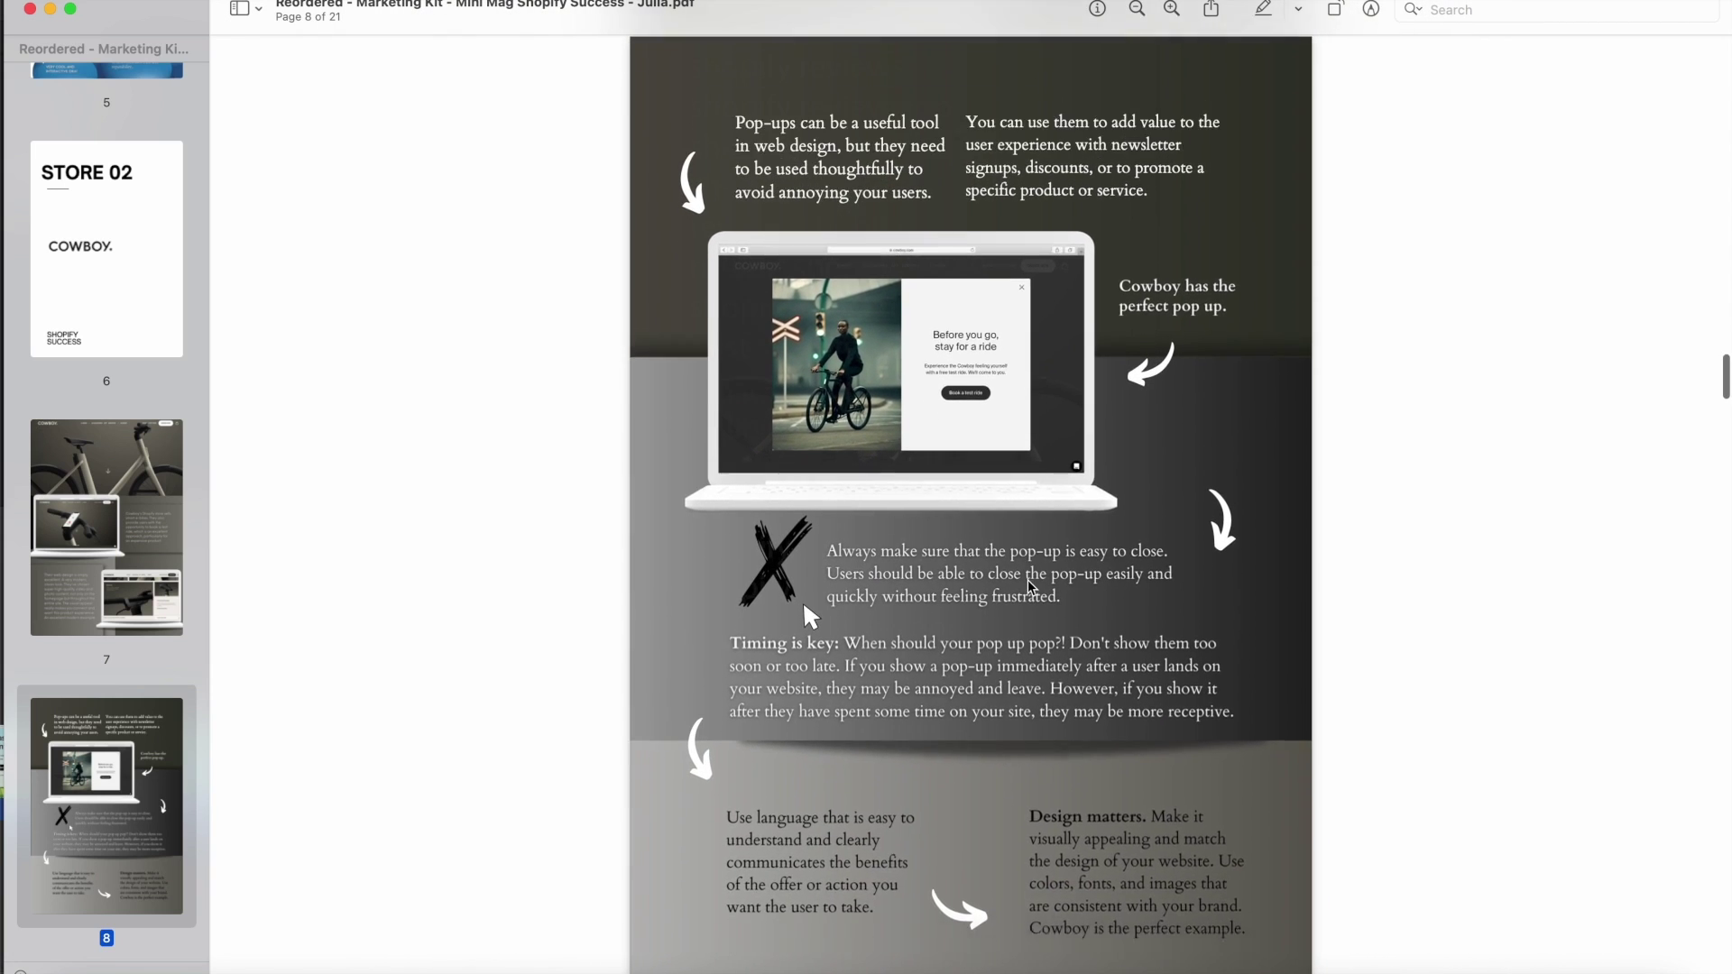
# - Page through the marketing kit PDF from page 8's pop-up tips to page 11, settling on page 10's noah case study
pyautogui.scroll(-10, 1029, 585)
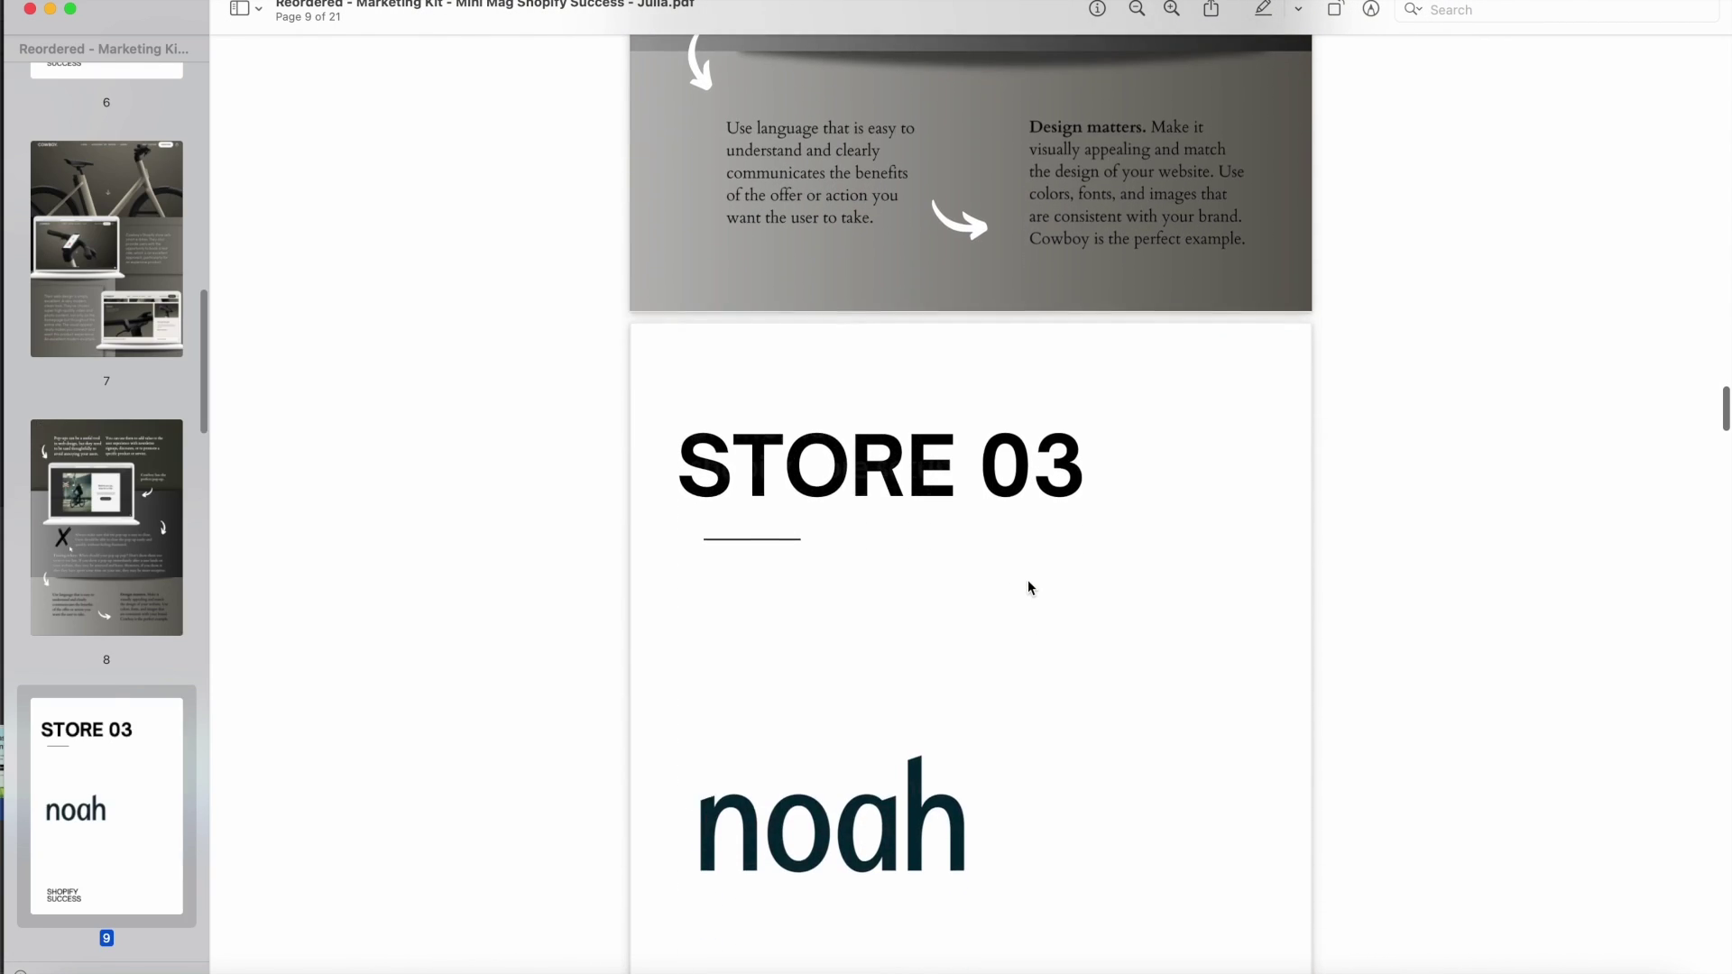
pyautogui.scroll(-10, 1029, 586)
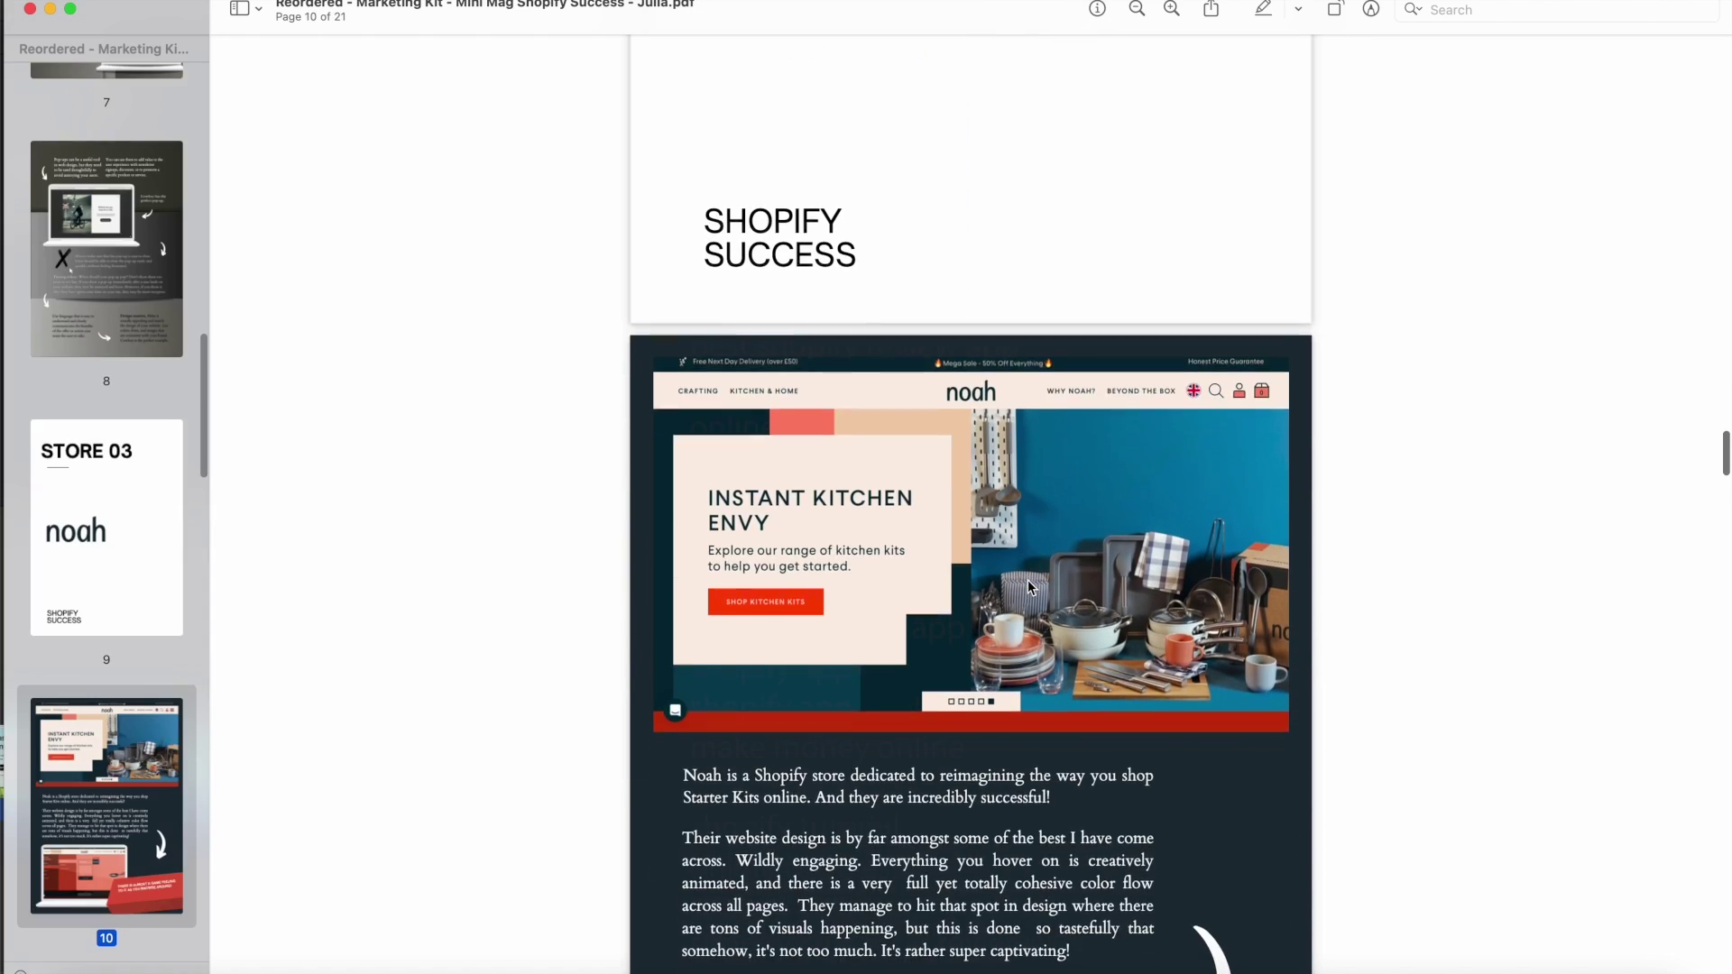
pyautogui.scroll(-5, 1027, 579)
pyautogui.scroll(3, 1029, 587)
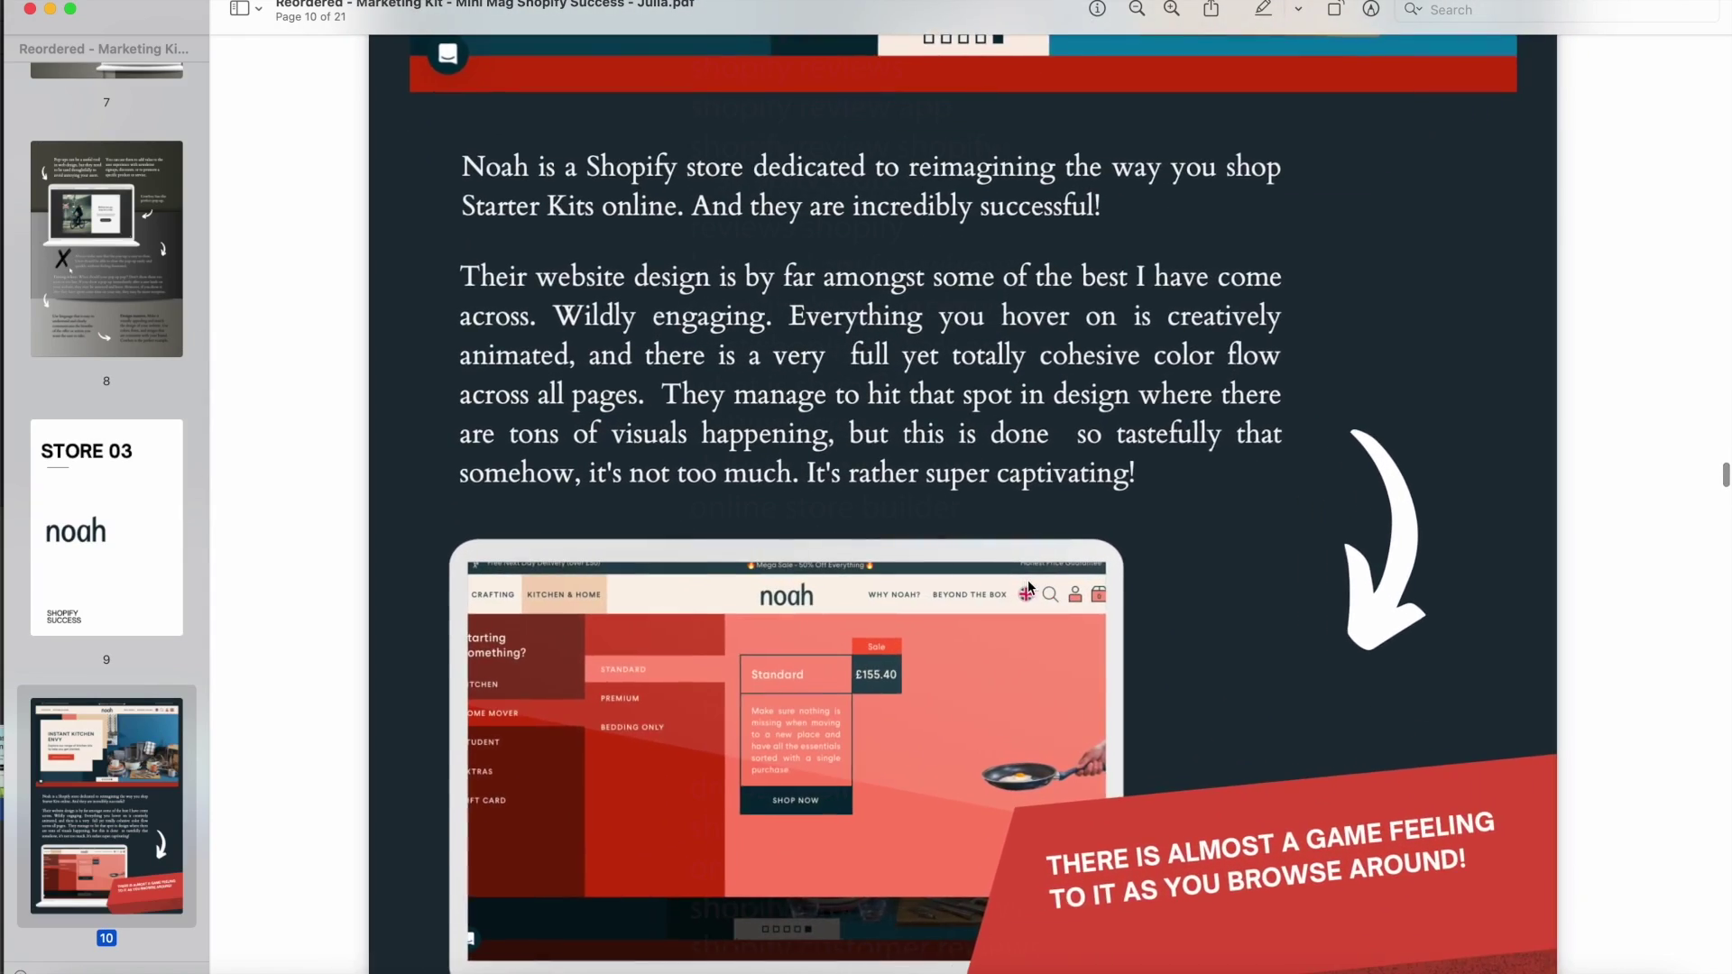
pyautogui.scroll(-2, 1029, 587)
pyautogui.scroll(5, 1029, 585)
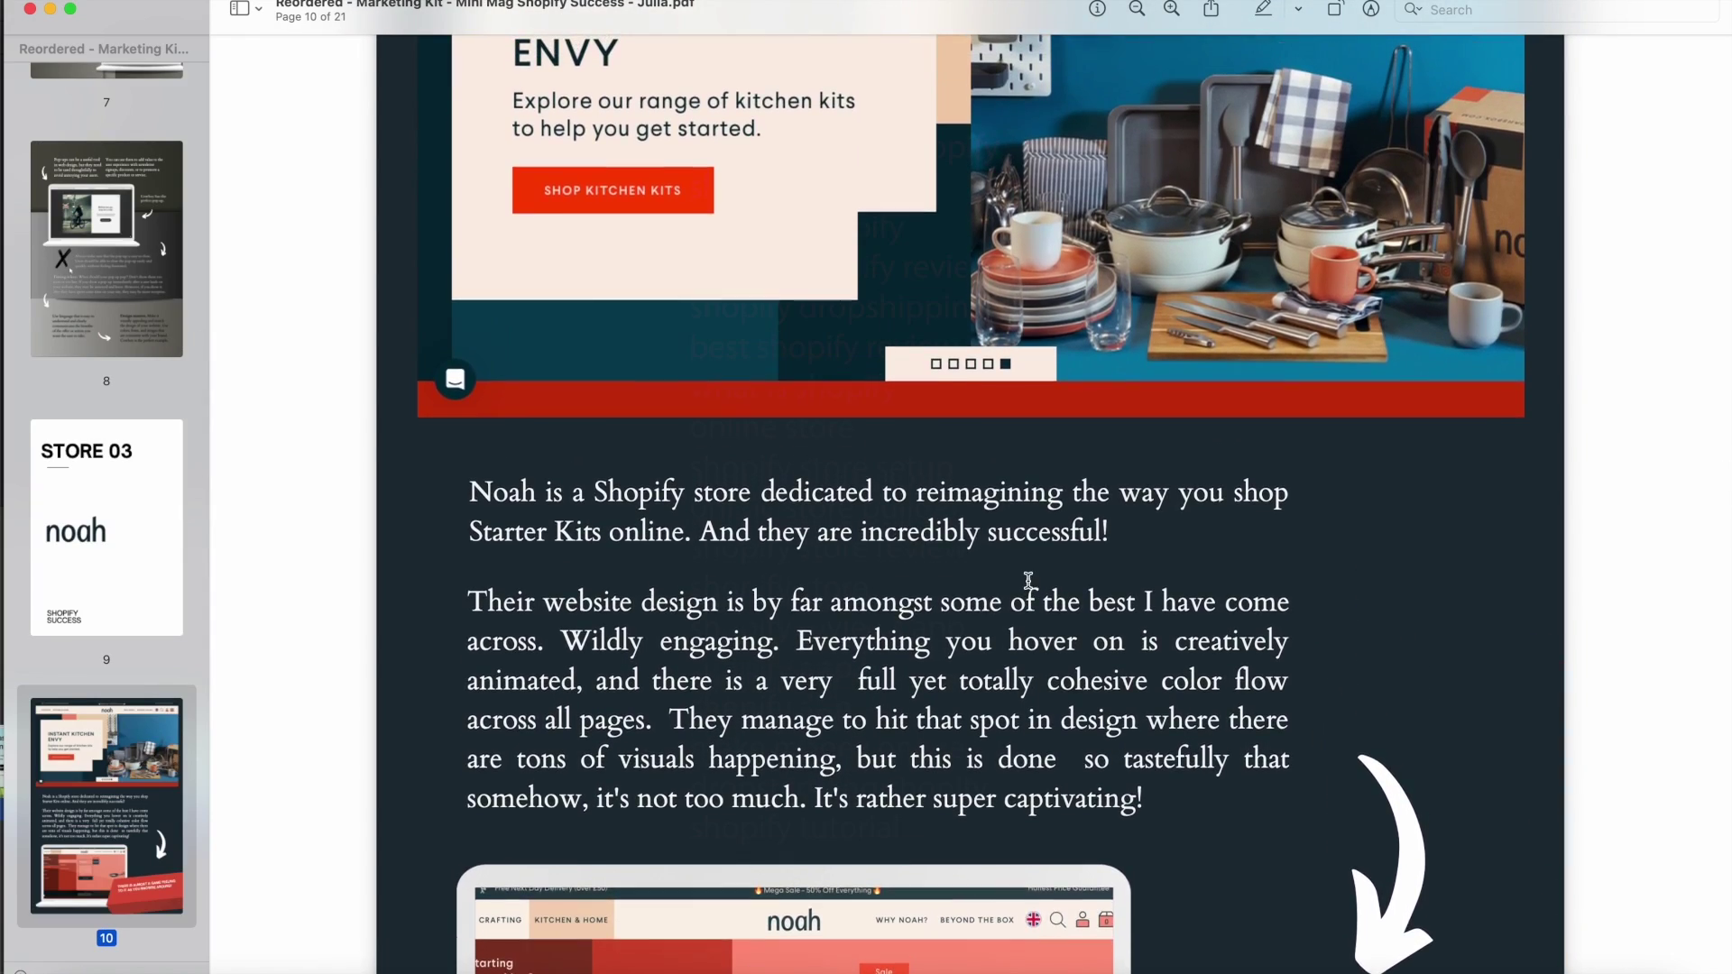
pyautogui.scroll(-3, 1029, 581)
pyautogui.scroll(-10, 1028, 582)
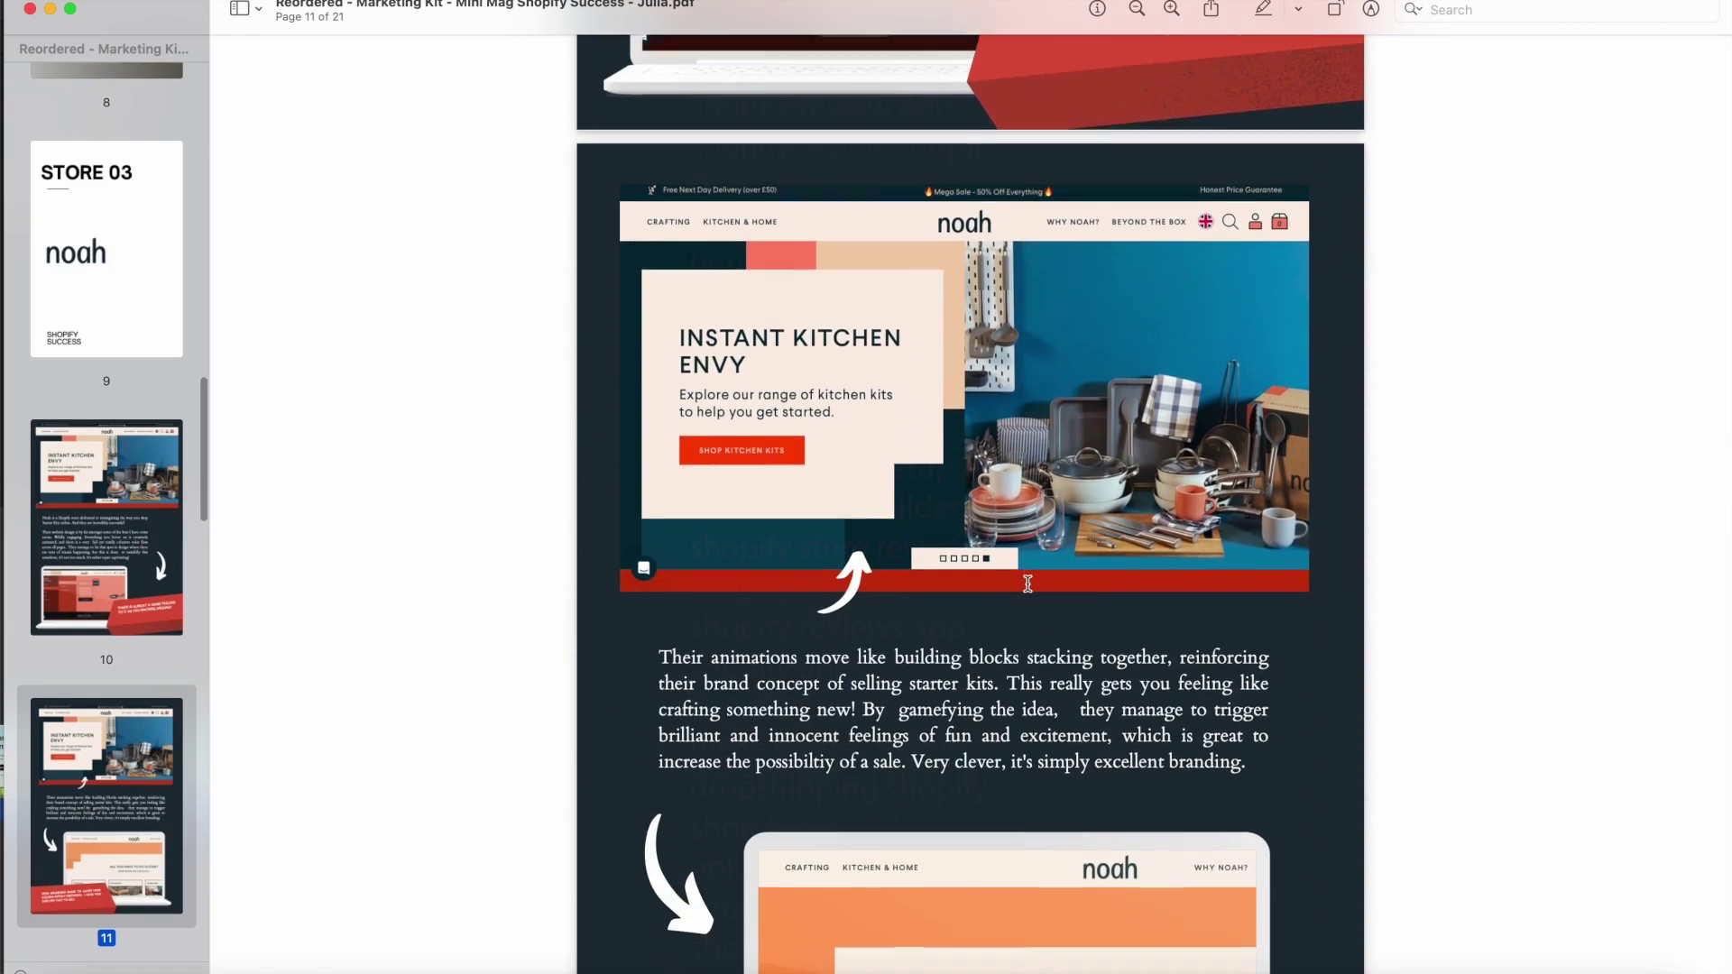
pyautogui.scroll(-5, 1027, 584)
pyautogui.scroll(3, 1027, 583)
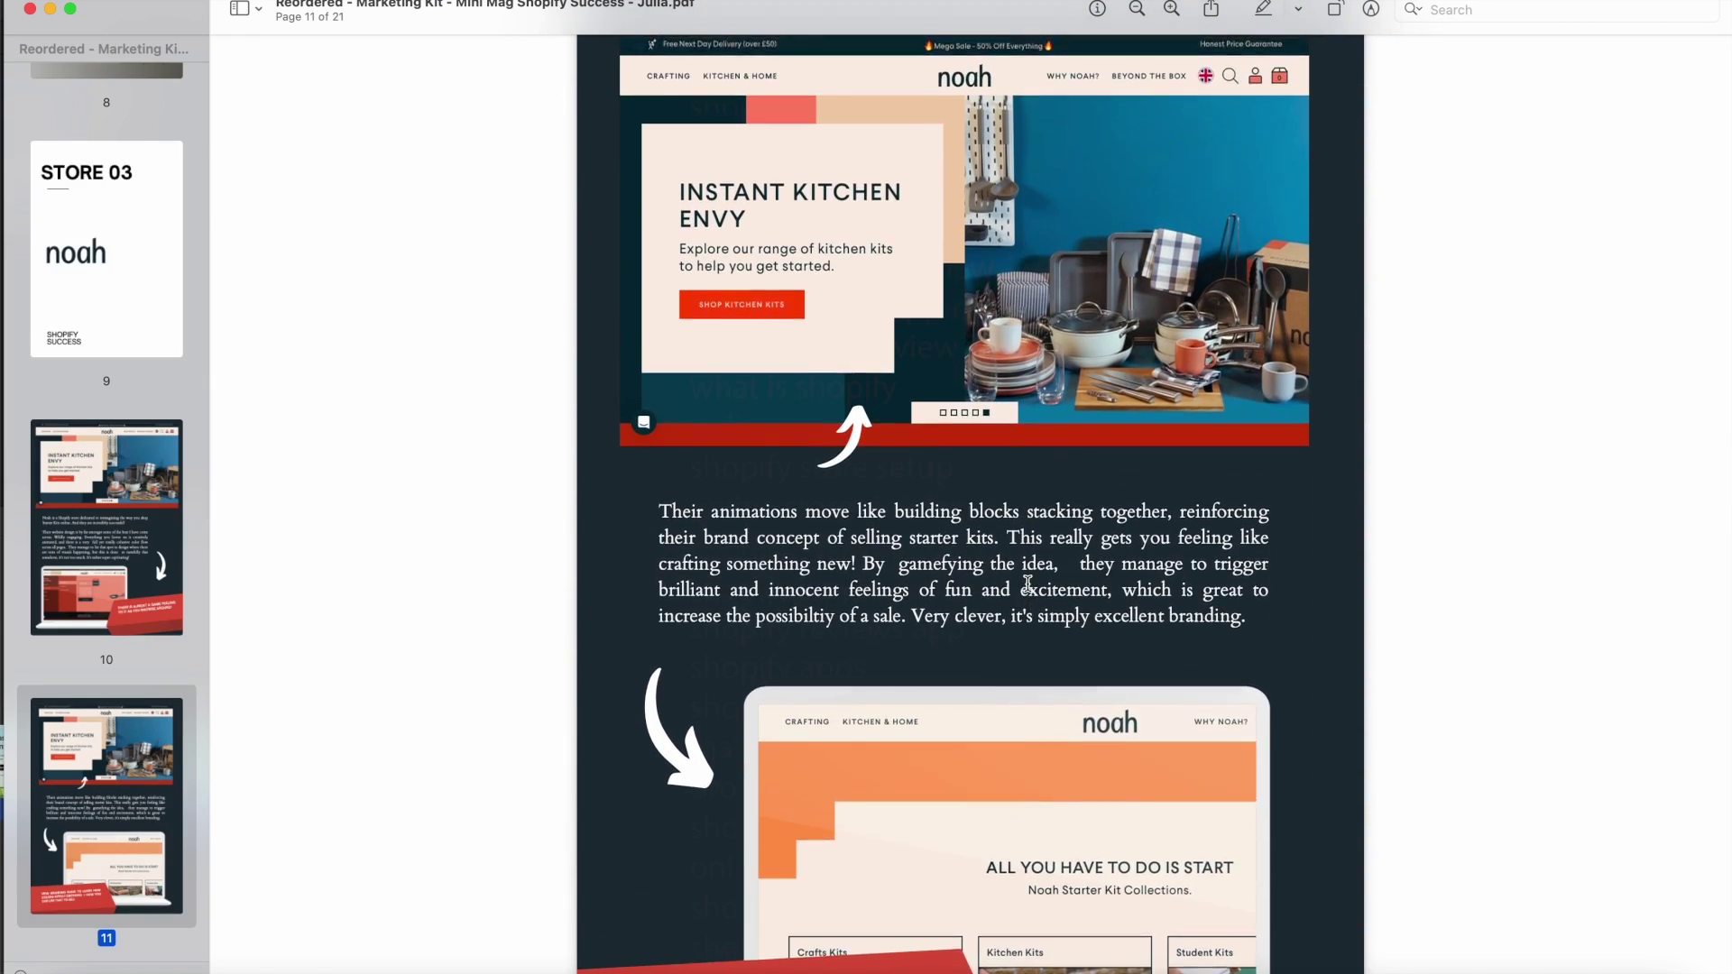
pyautogui.scroll(8, 1028, 584)
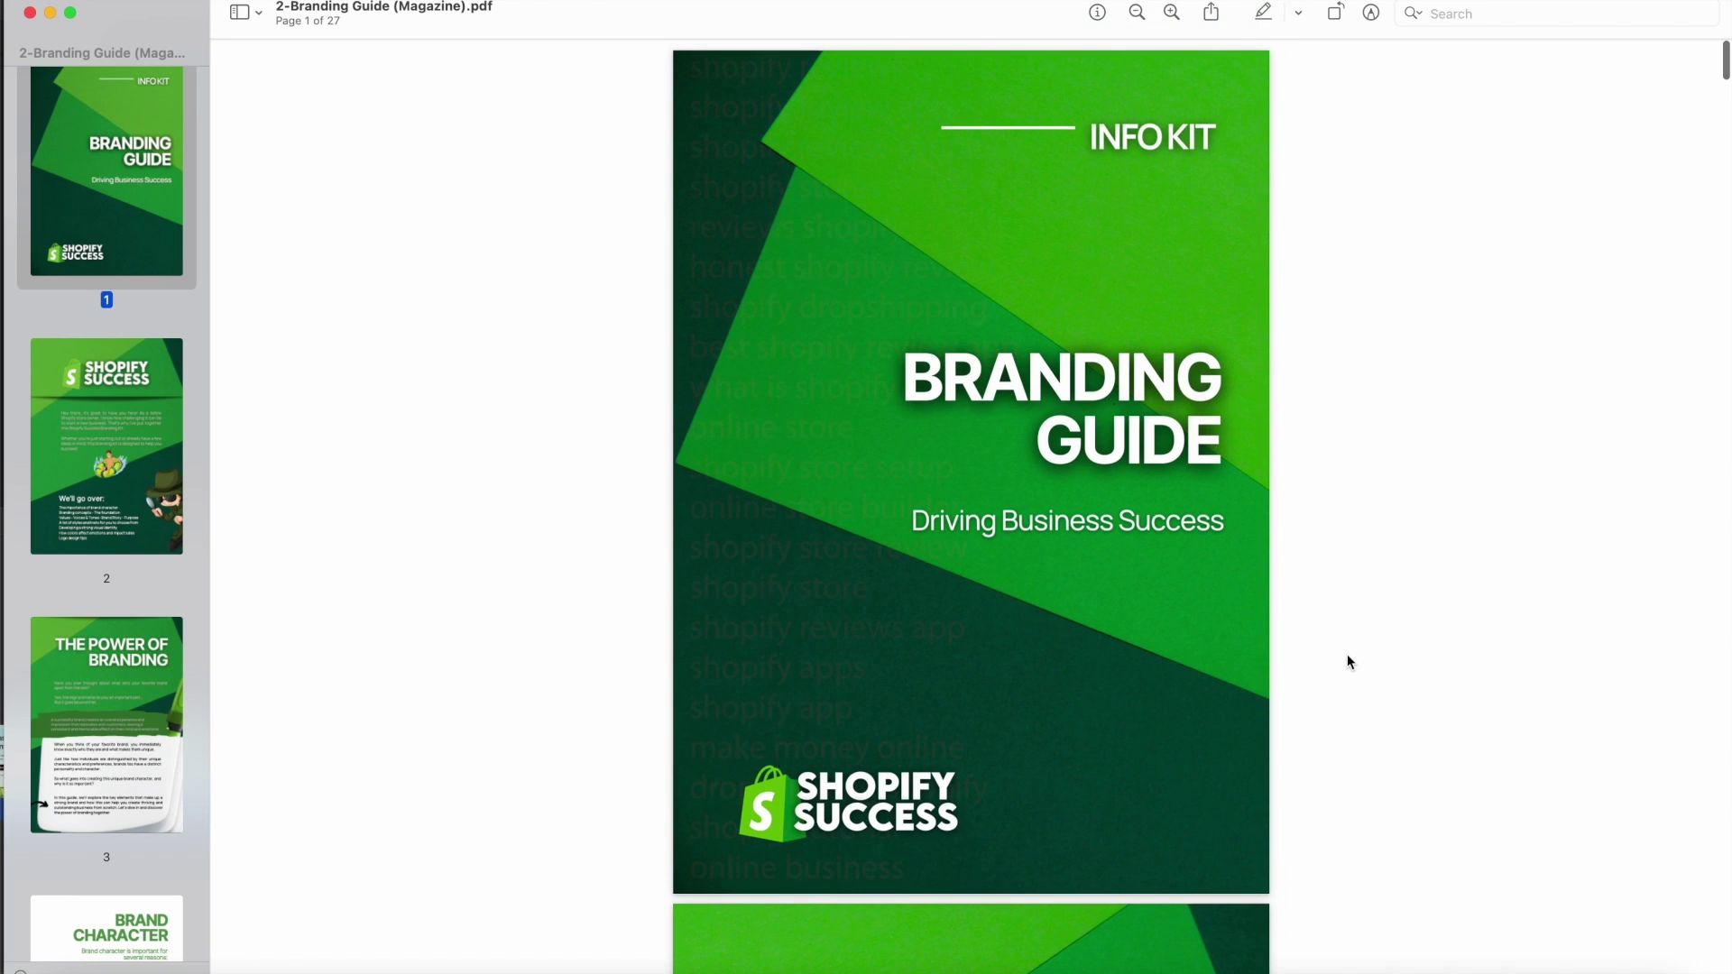
# - Scroll the Branding Guide PDF from its cover through the contents list to page 3, The Power of Branding
pyautogui.scroll(-4, 1346, 656)
pyautogui.scroll(-3, 1348, 661)
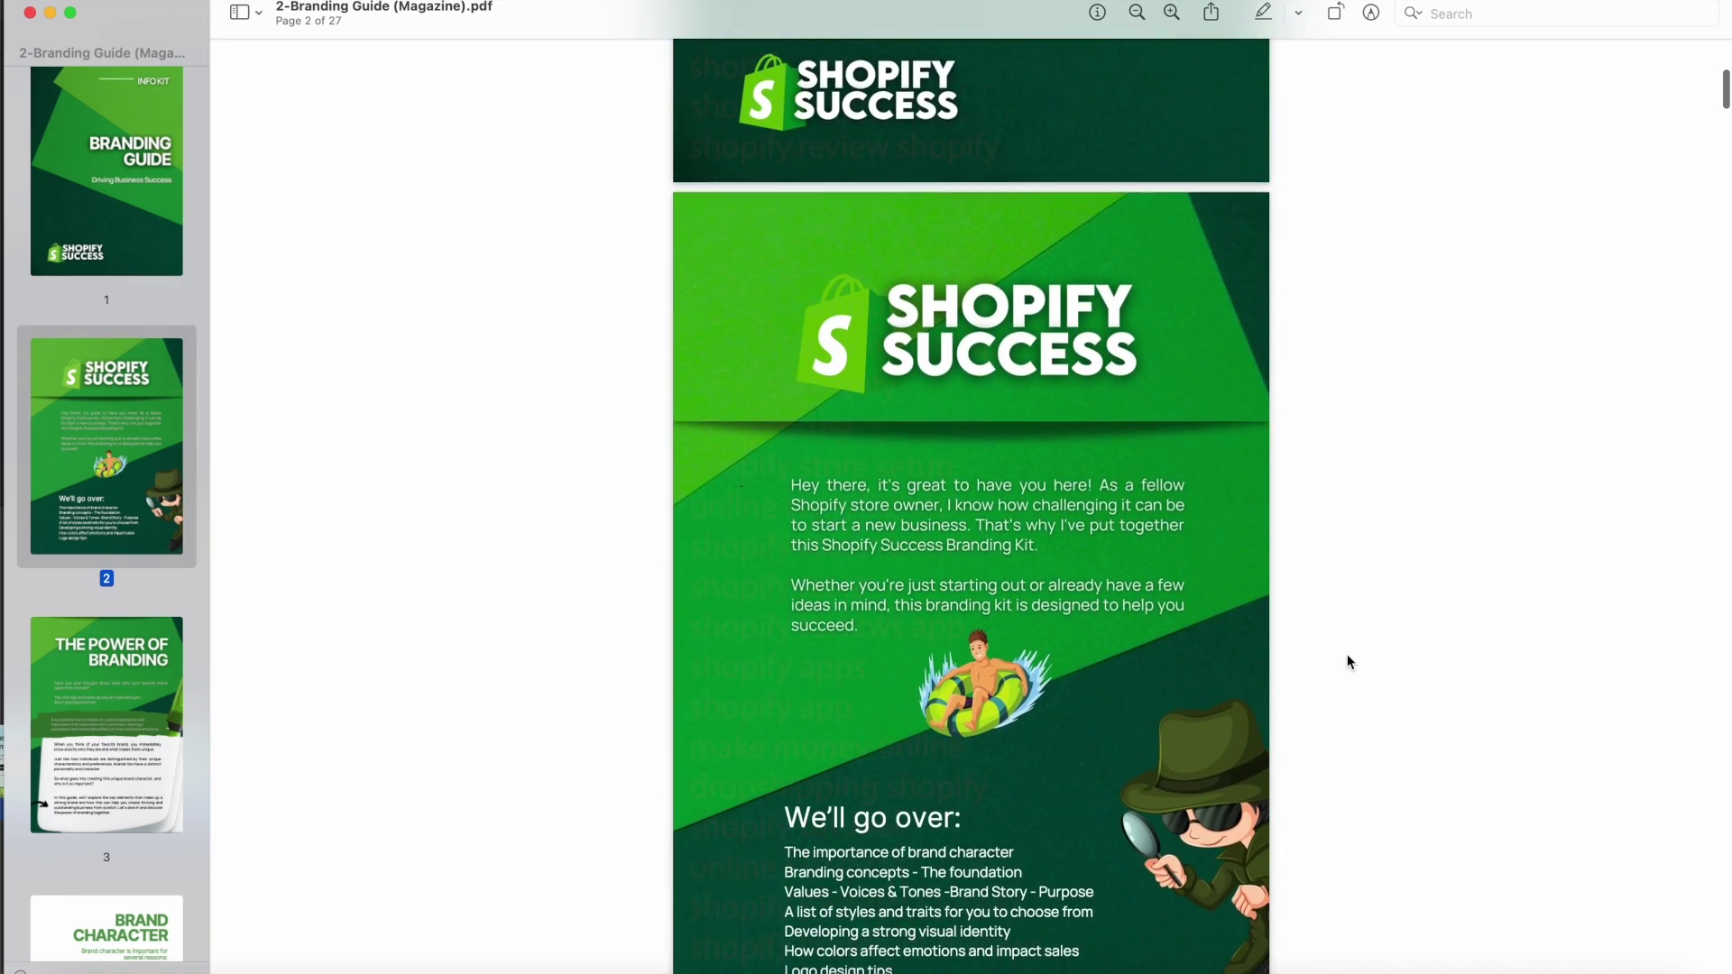
pyautogui.scroll(-3, 1087, 629)
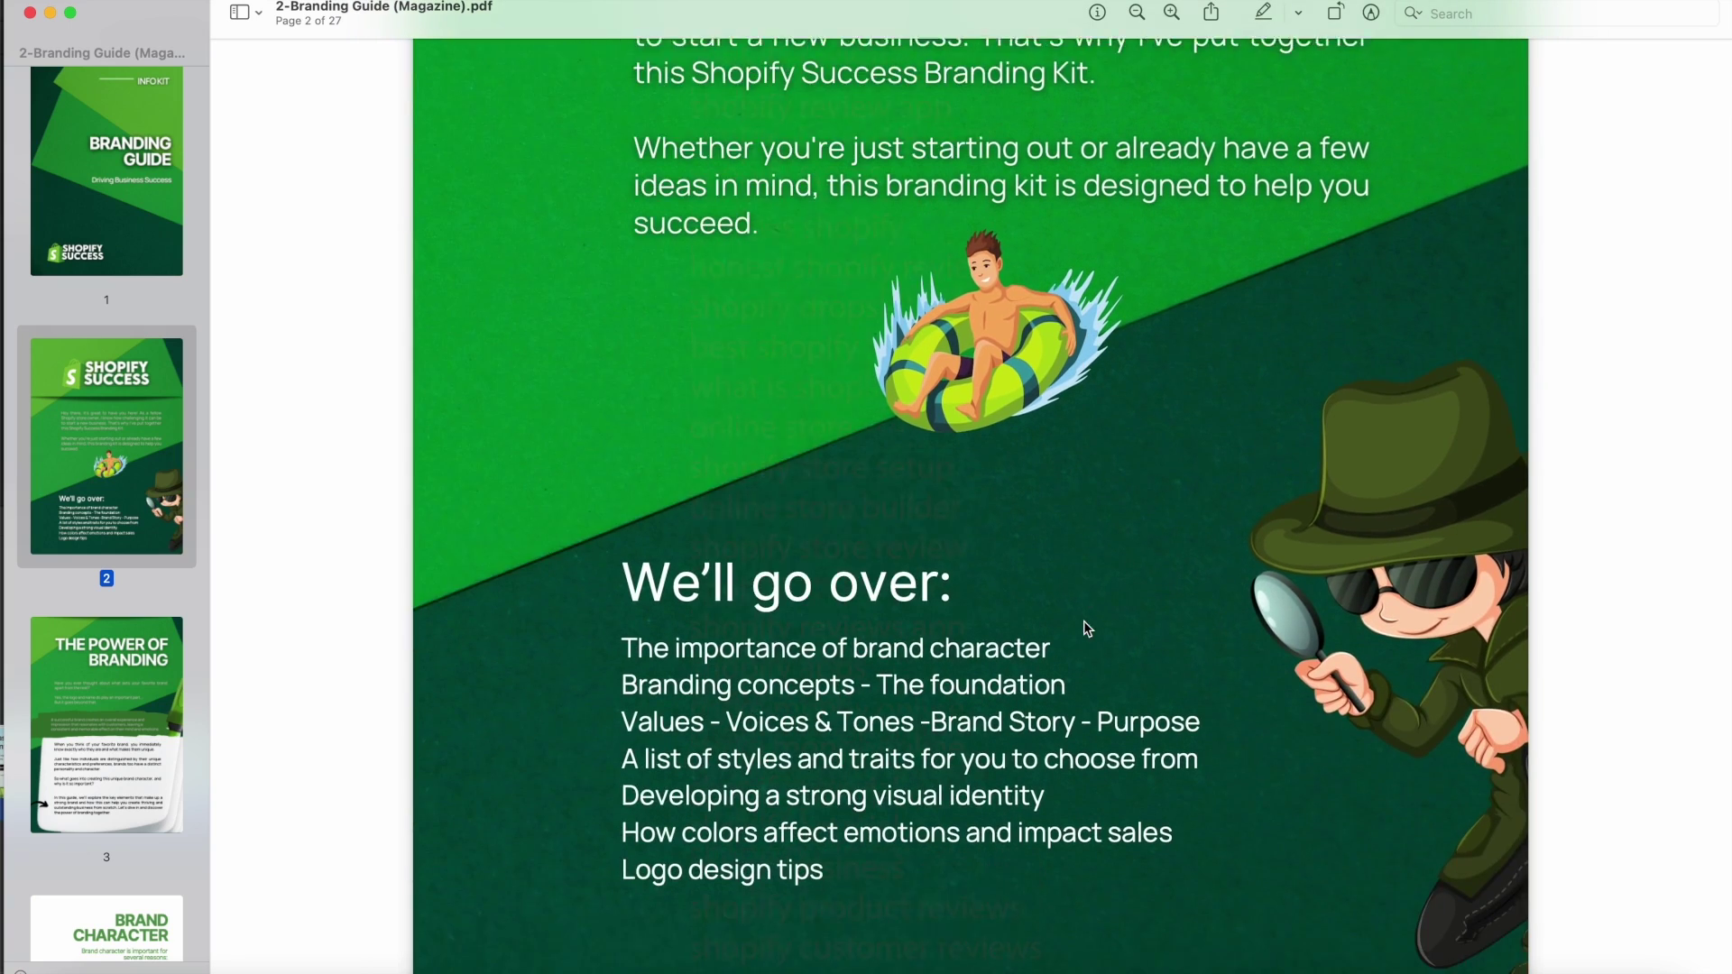
pyautogui.scroll(-7, 1085, 623)
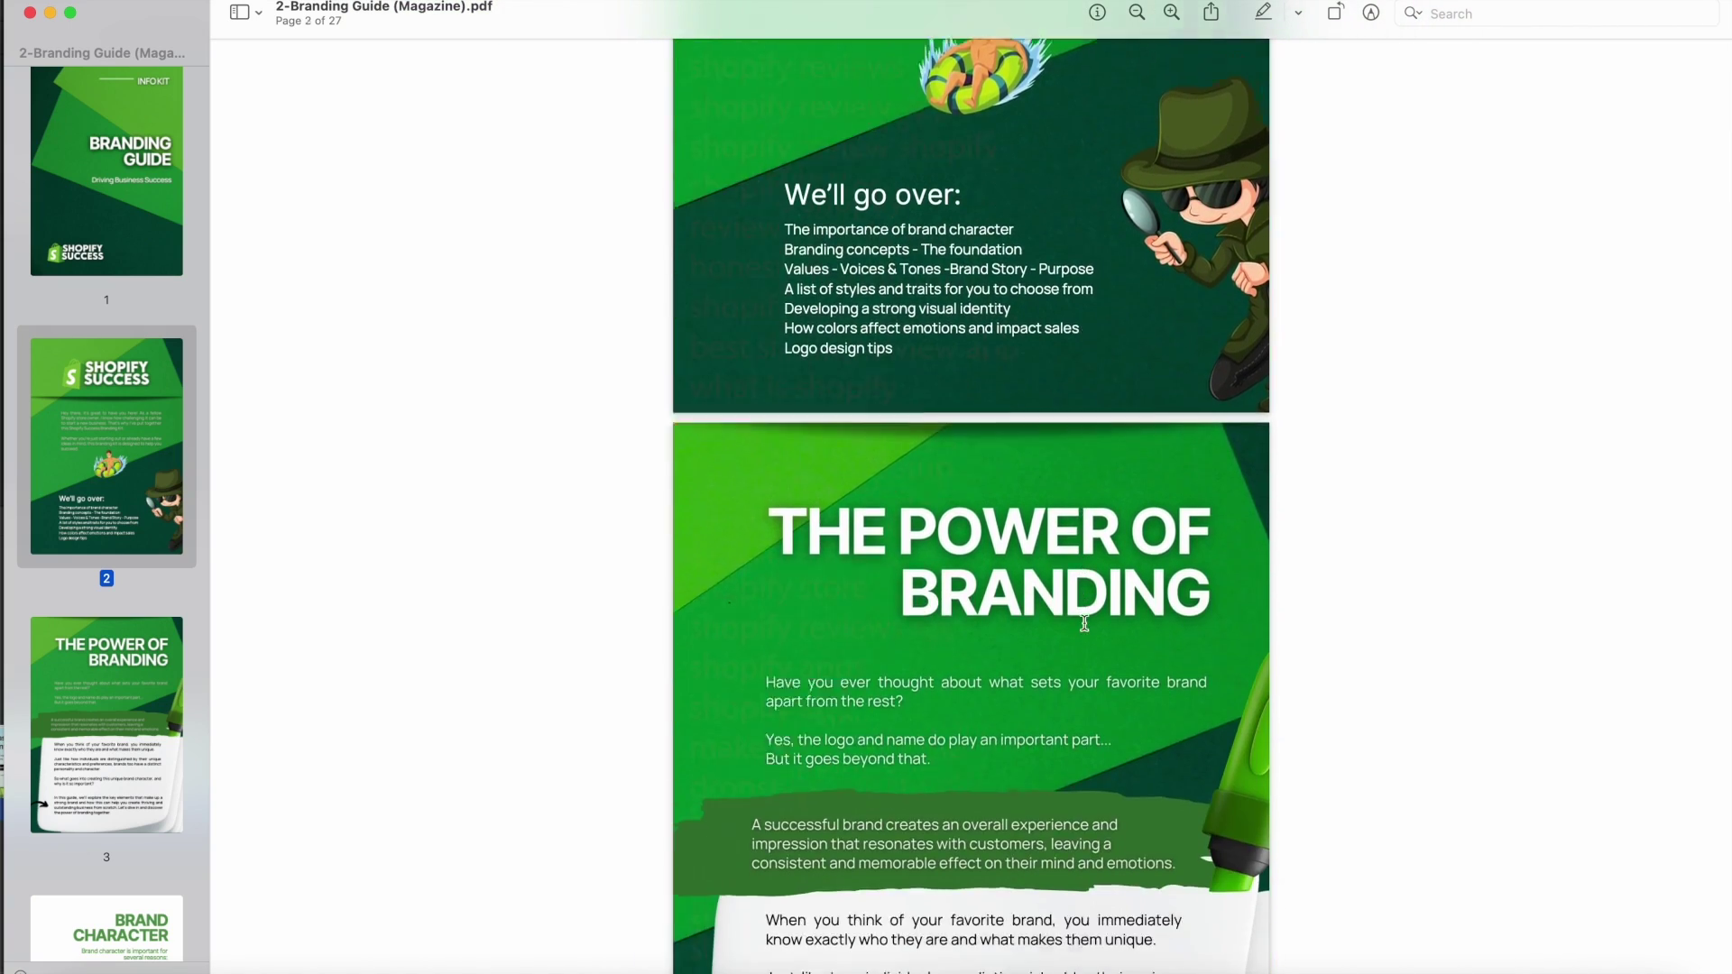